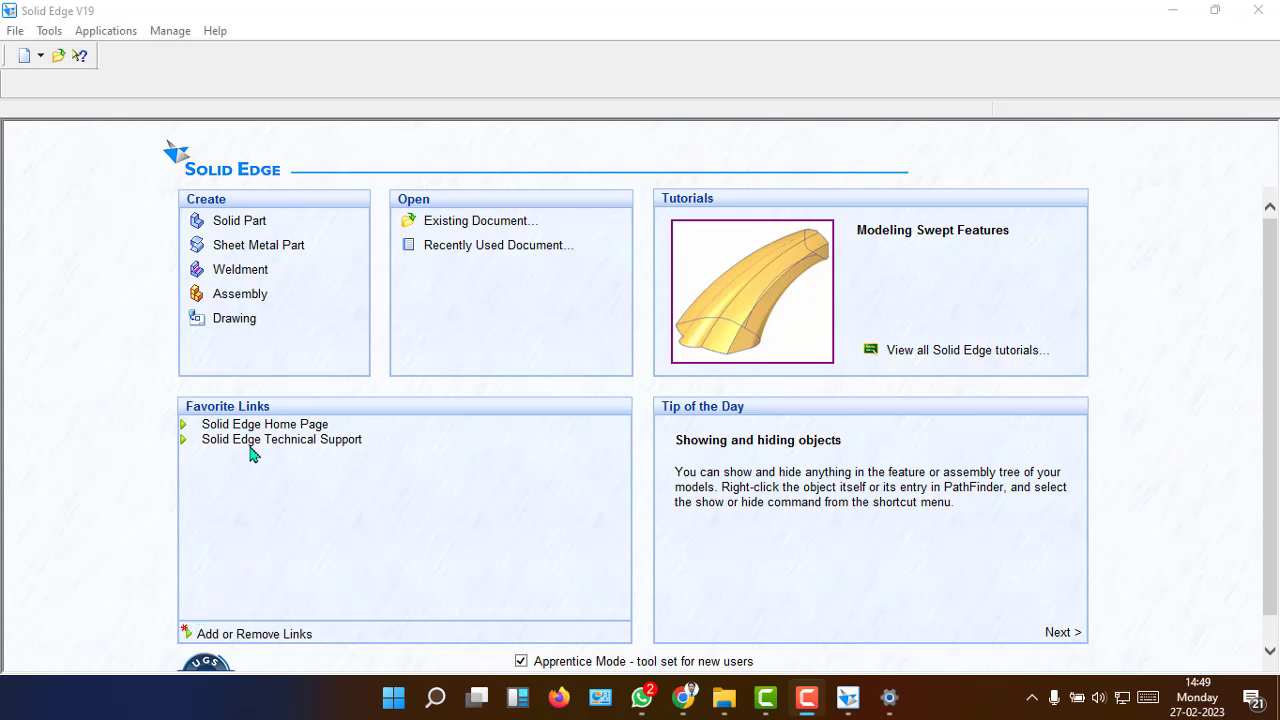
# - Create a new drawing and set Sheet1's background sheet to A4-Sheet
pyautogui.click(235, 322)
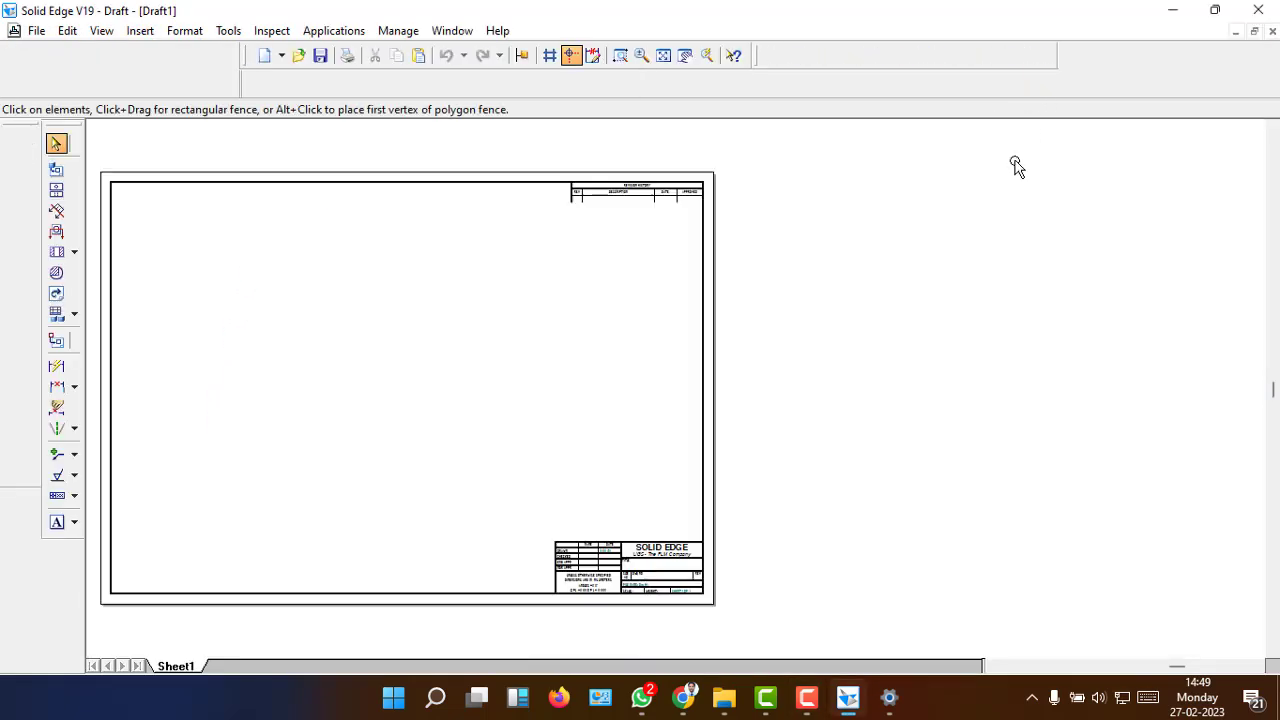
pyautogui.doubleClick(174, 668)
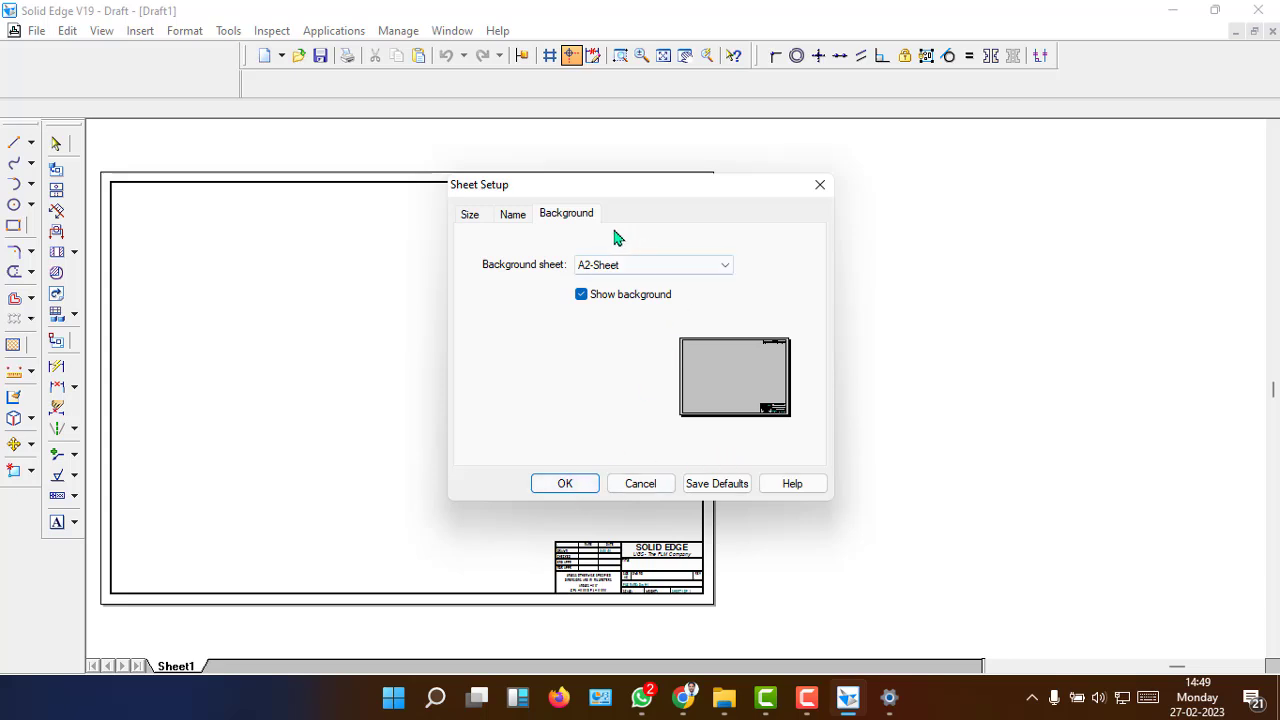
pyautogui.click(680, 268)
pyautogui.click(625, 332)
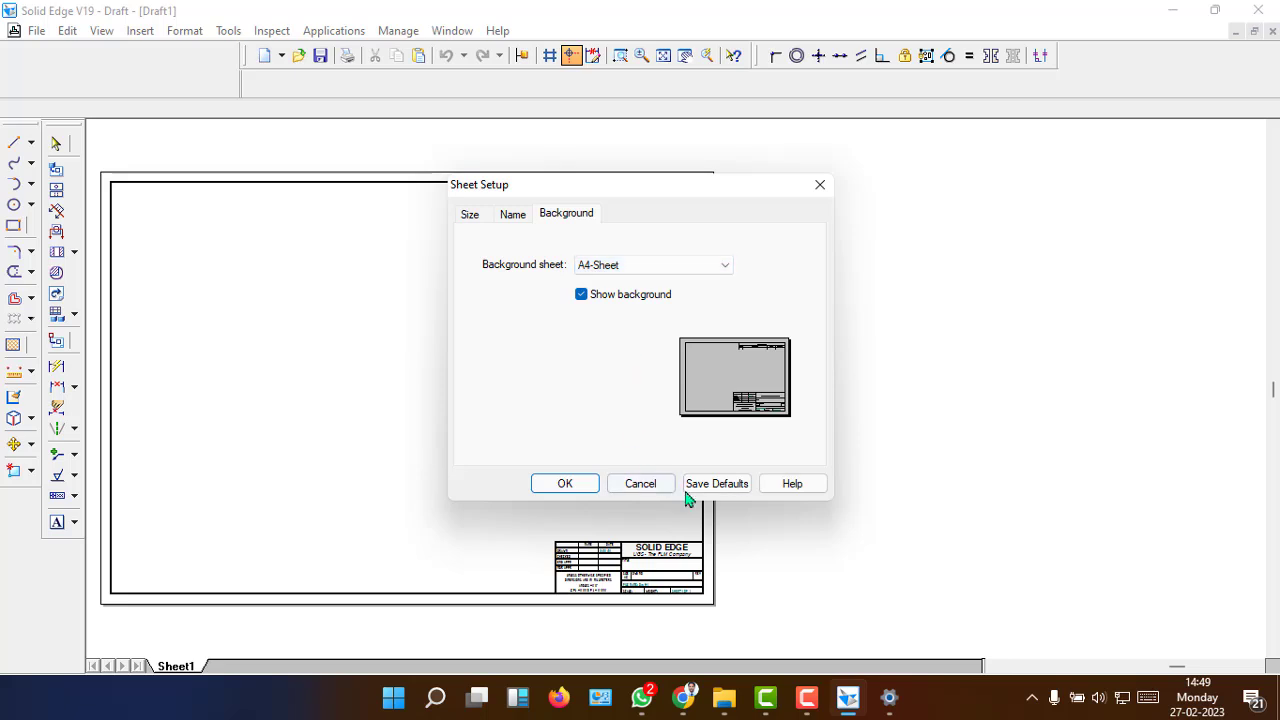
pyautogui.click(568, 487)
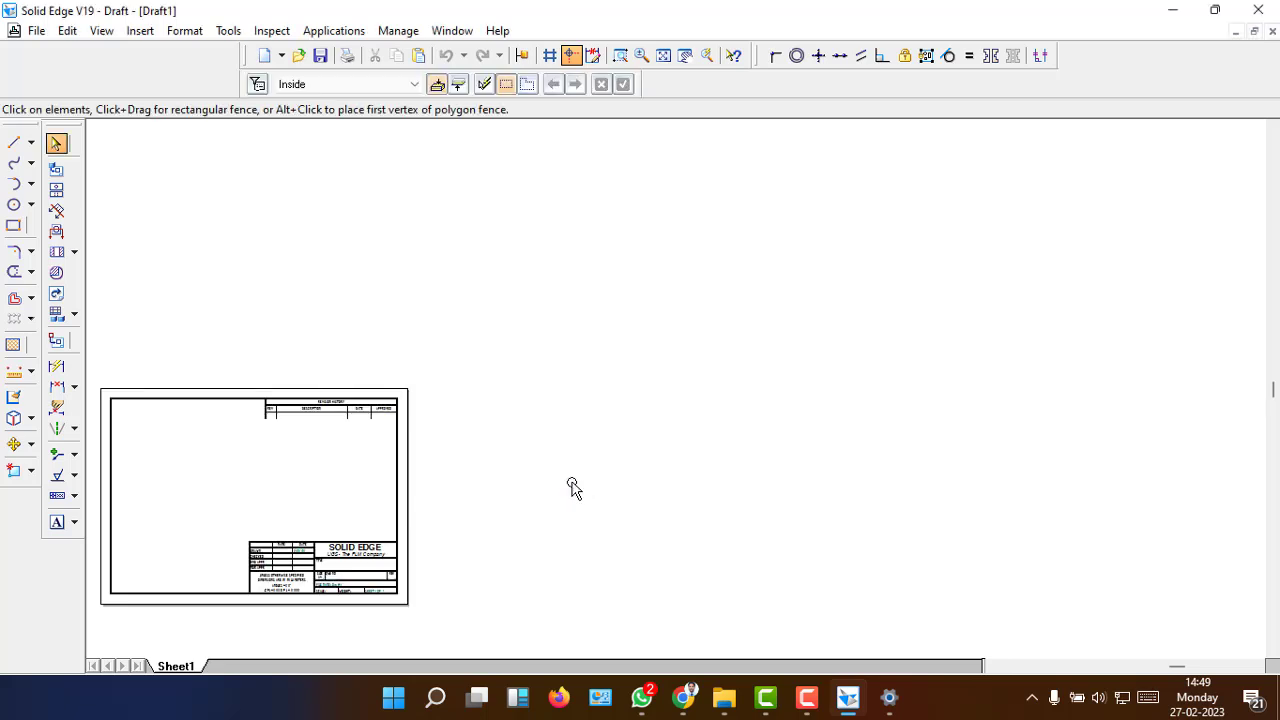
pyautogui.click(663, 55)
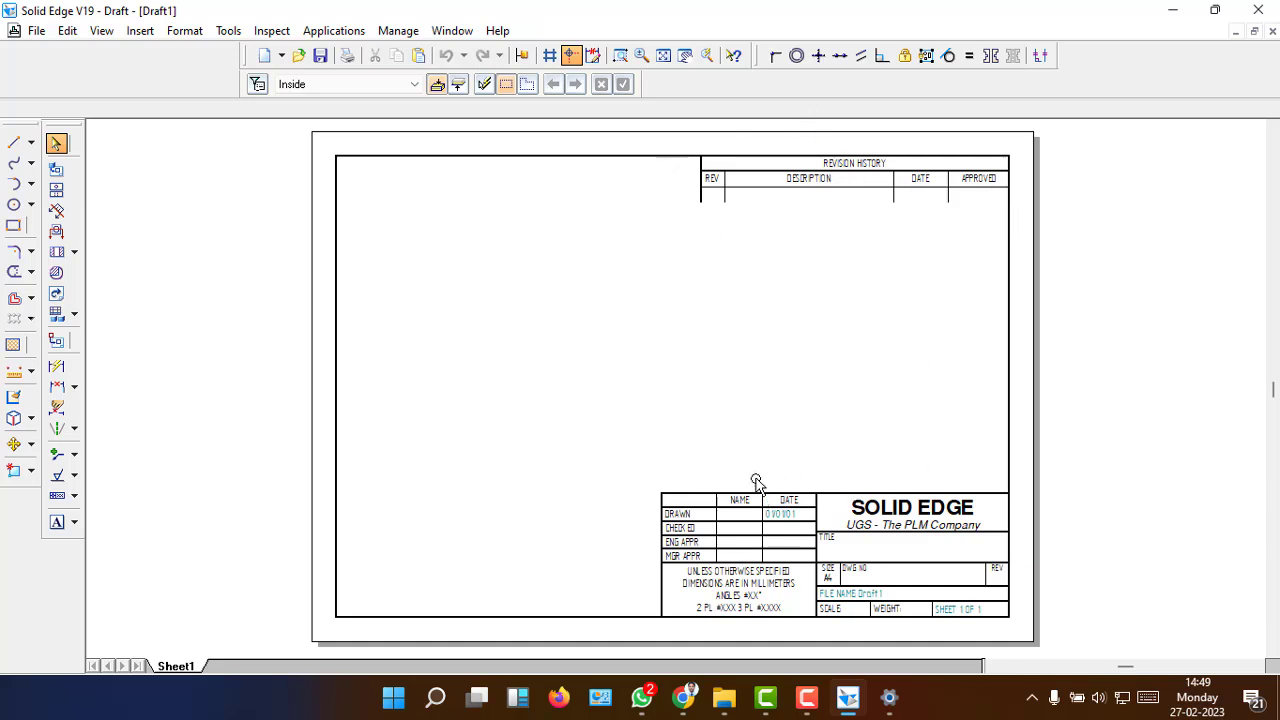
# - Show the background sheets, delete everything on the A4-Sheet background, and hide the background sheets again
pyautogui.click(102, 31)
pyautogui.click(118, 51)
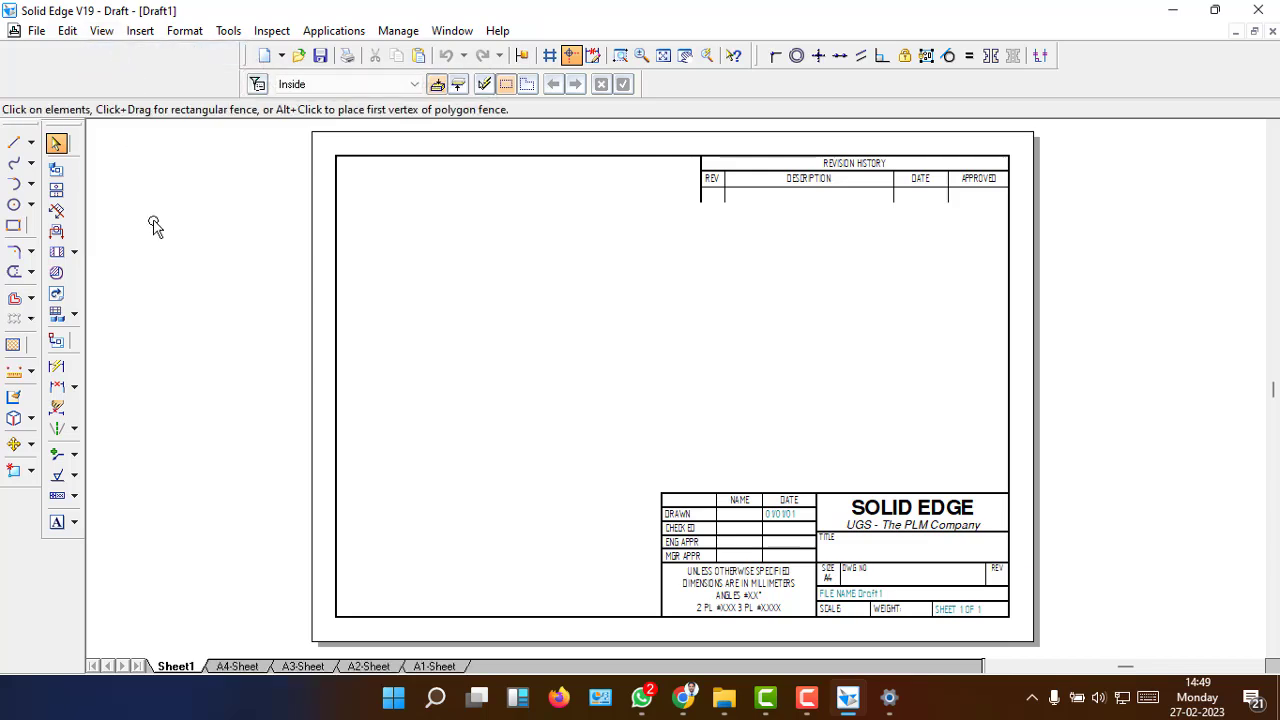
pyautogui.click(240, 666)
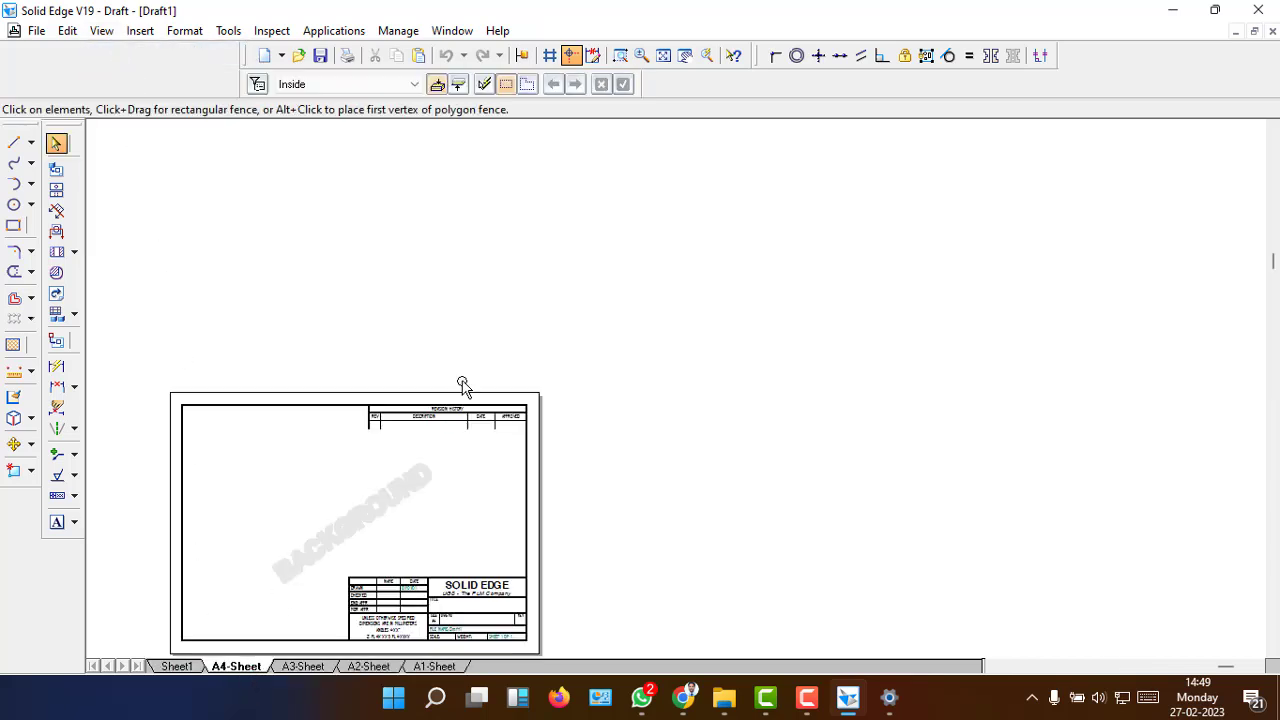
pyautogui.click(664, 56)
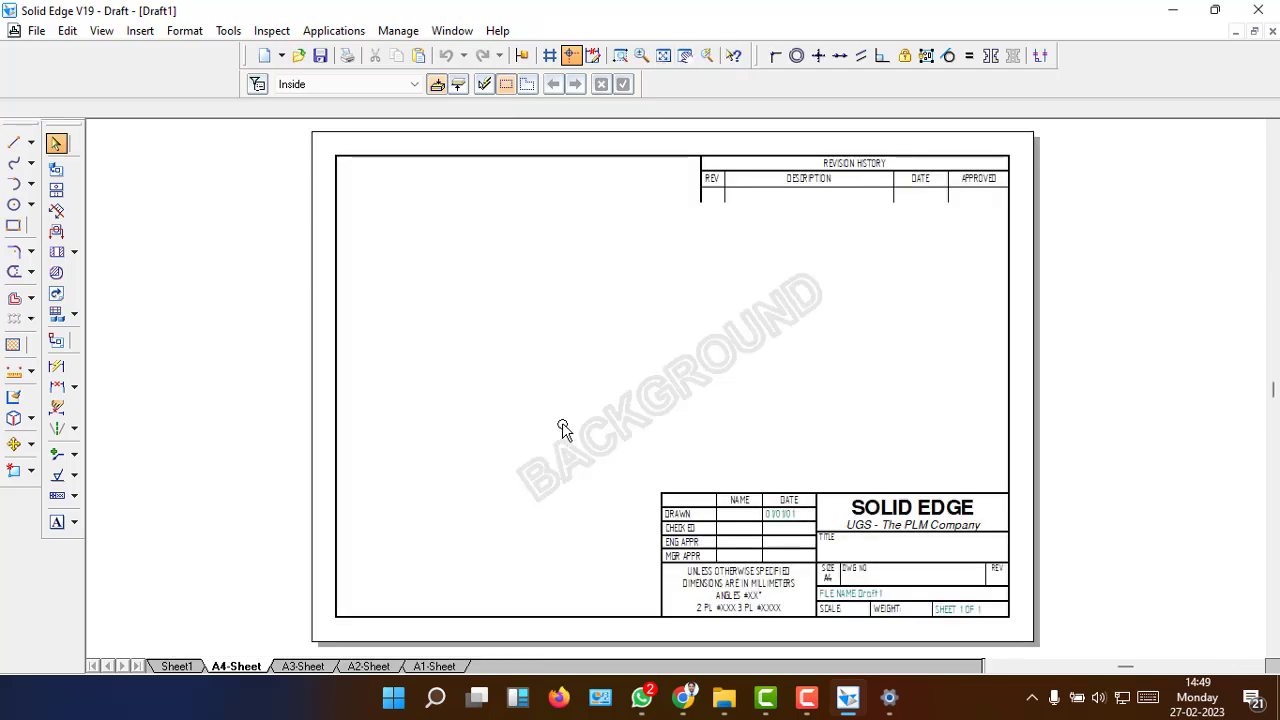
pyautogui.hotkey('ctrl', 'a')
pyautogui.press('Delete')
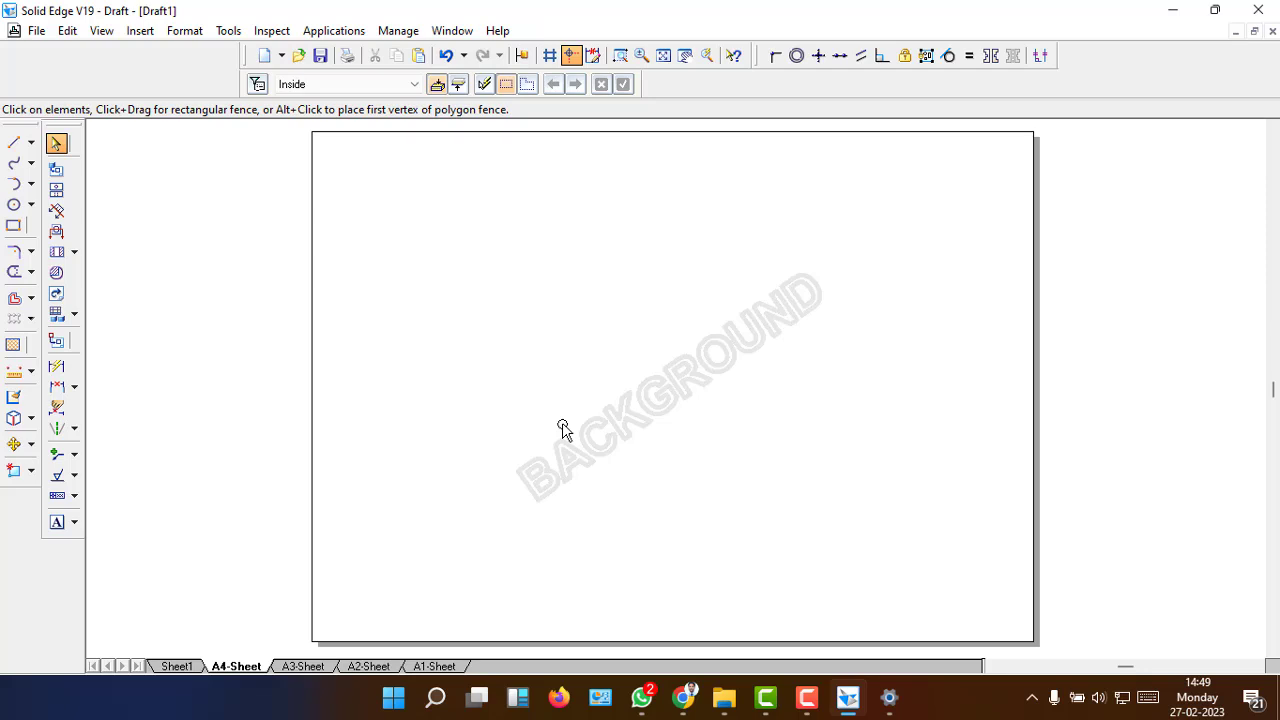
pyautogui.click(104, 31)
pyautogui.click(113, 54)
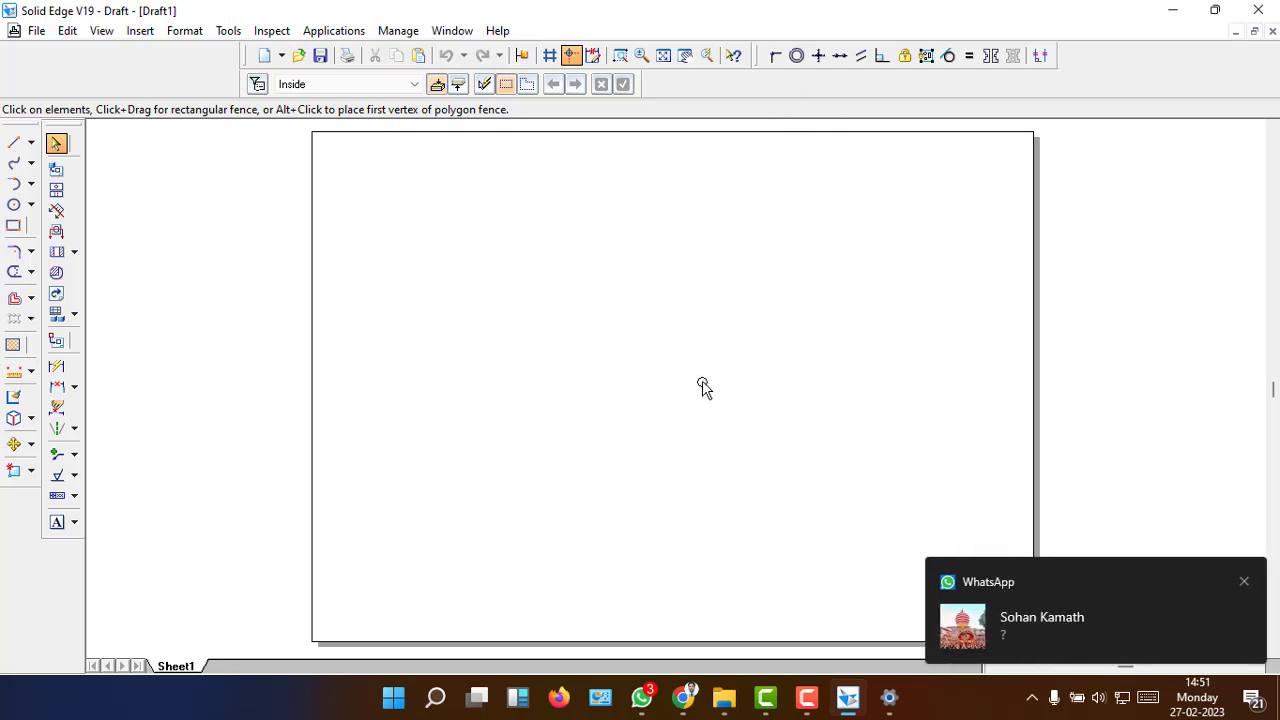
pyautogui.click(1243, 583)
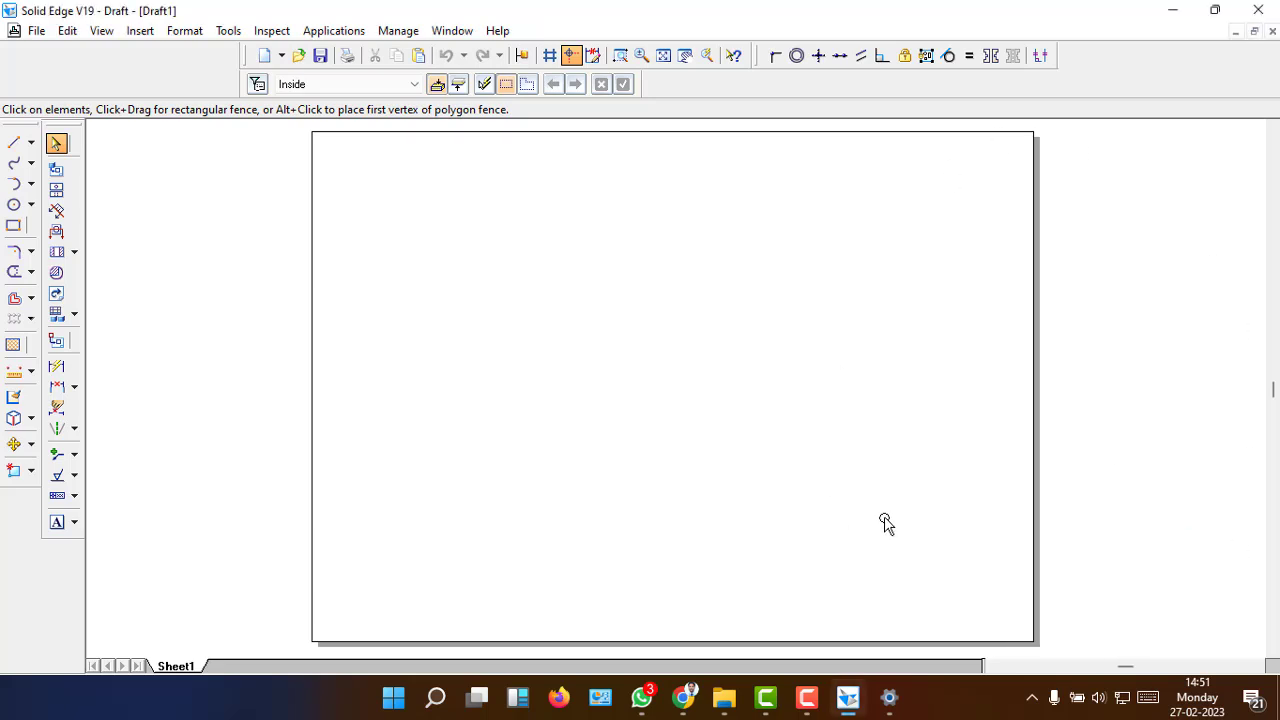
# - Add a text note near the sheet's upper-left corner reading "40x25", "loger edge is 30 to VP" and "45 to HP", separated by blank lines
pyautogui.click(56, 521)
pyautogui.click(372, 147)
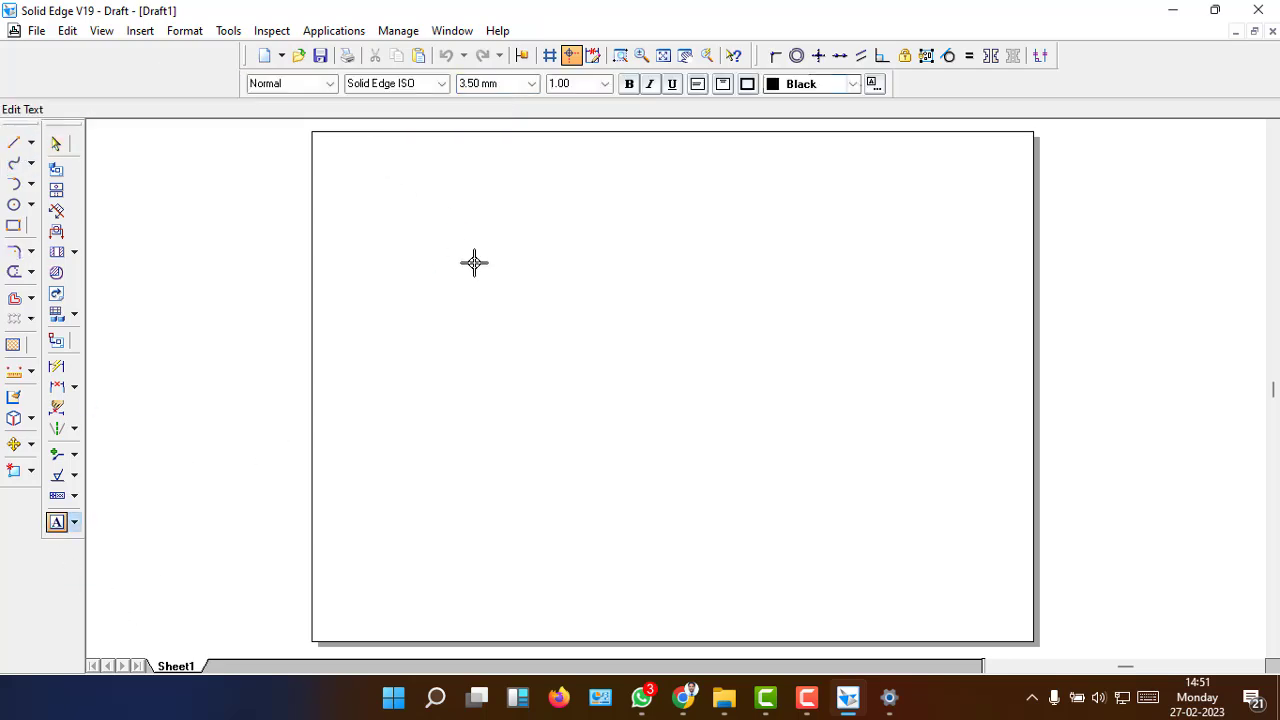
pyautogui.write('40x25')
pyautogui.press('Return')
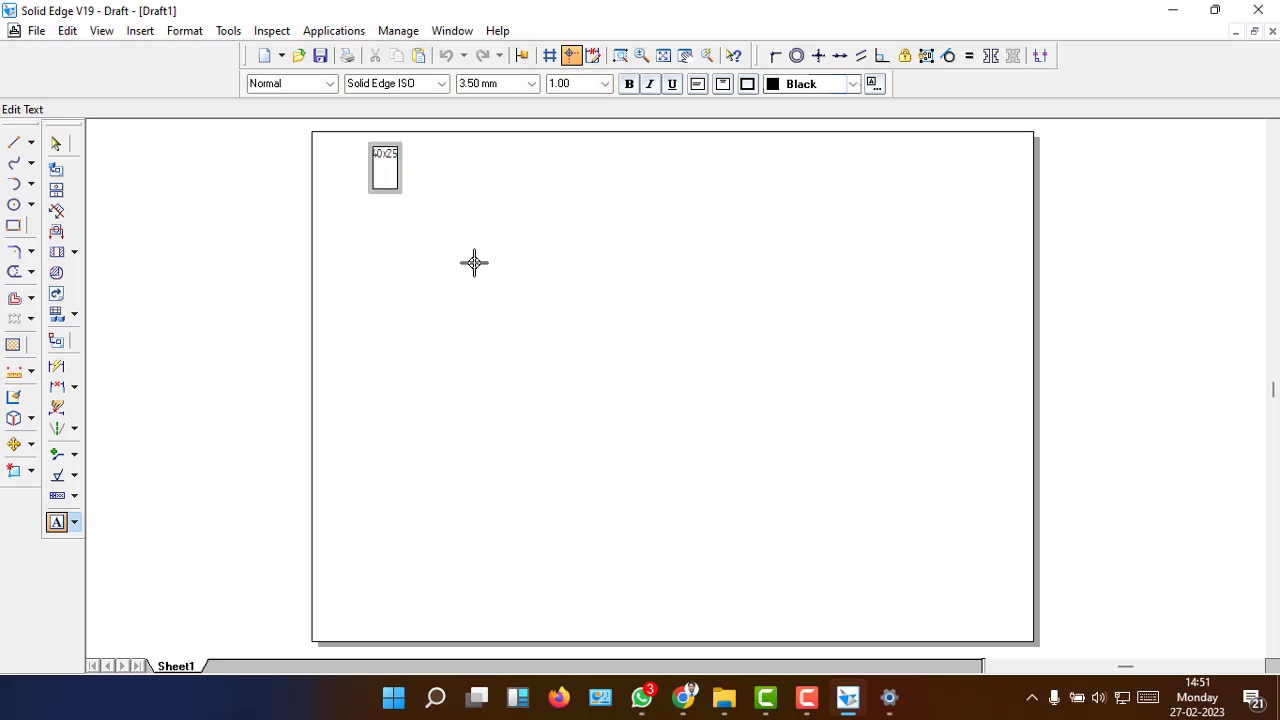
pyautogui.write('Loger')
pyautogui.press('Return')
pyautogui.write('edge')
pyautogui.press('Return')
pyautogui.write('s 30 to')
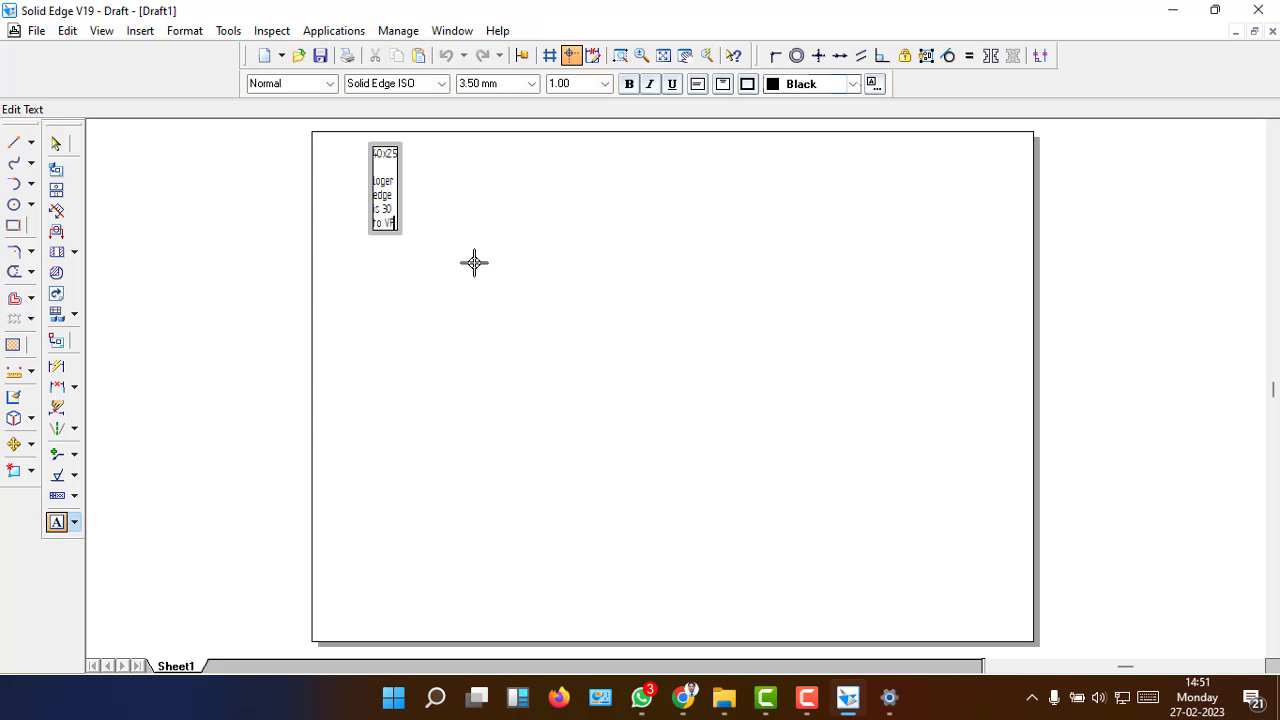
pyautogui.write(' VP')
pyautogui.press('Return')
pyautogui.press('Return')
pyautogui.write('a')
pyautogui.write('5')
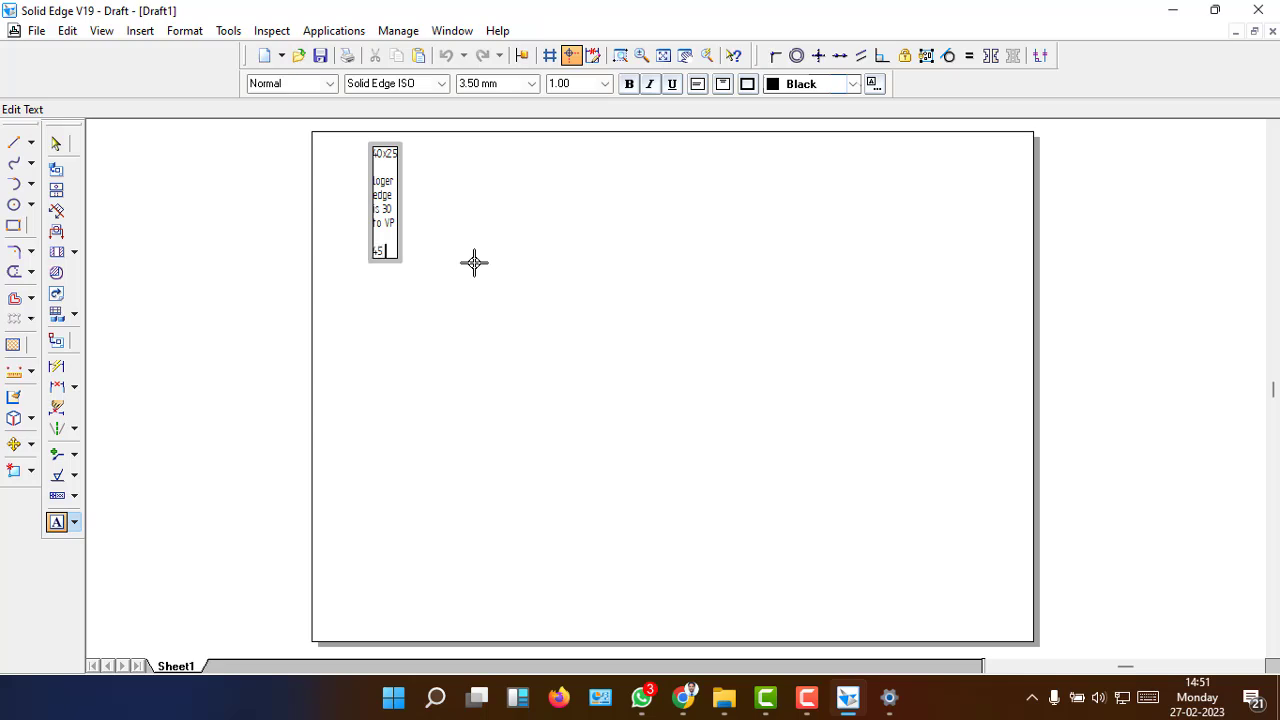
pyautogui.write(' to HP')
pyautogui.click(56, 143)
# - Set the note's font size to 10 mm and widen its text box so each sentence fits on one line
pyautogui.click(397, 187)
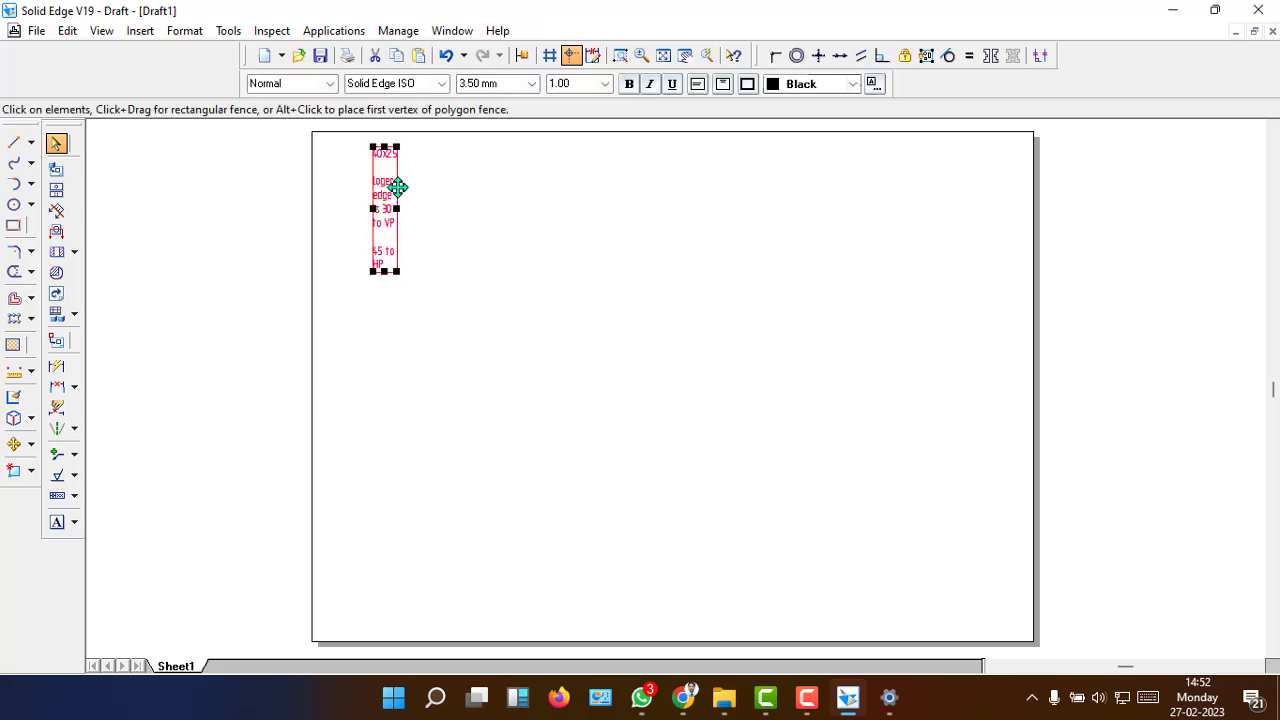
pyautogui.click(520, 83)
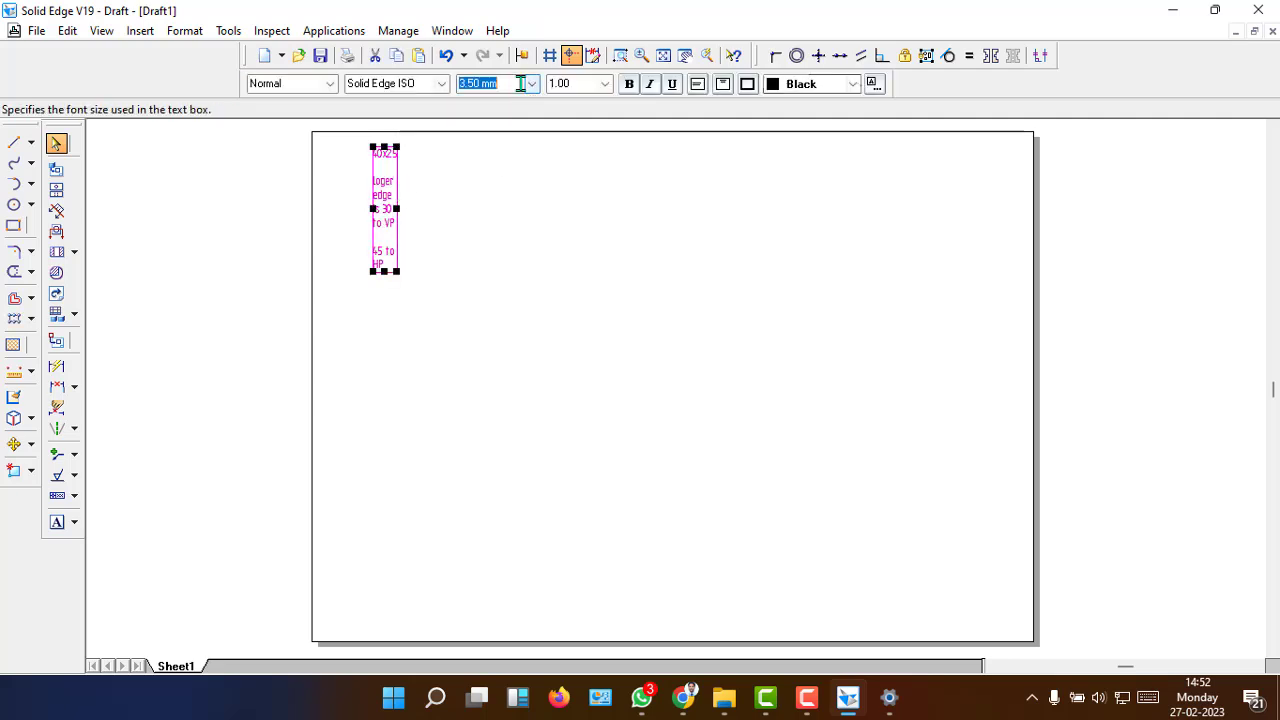
pyautogui.write('10')
pyautogui.press('Tab')
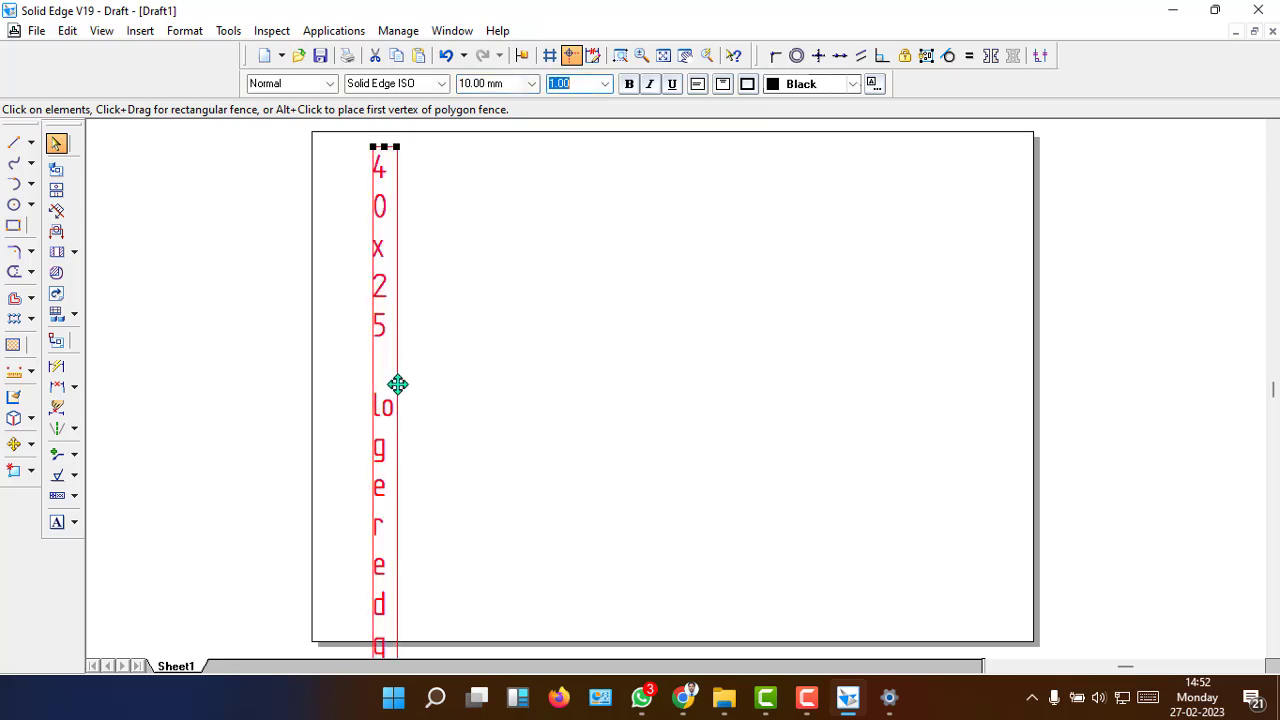
pyautogui.moveTo(396, 147); pyautogui.dragTo(926, 217)
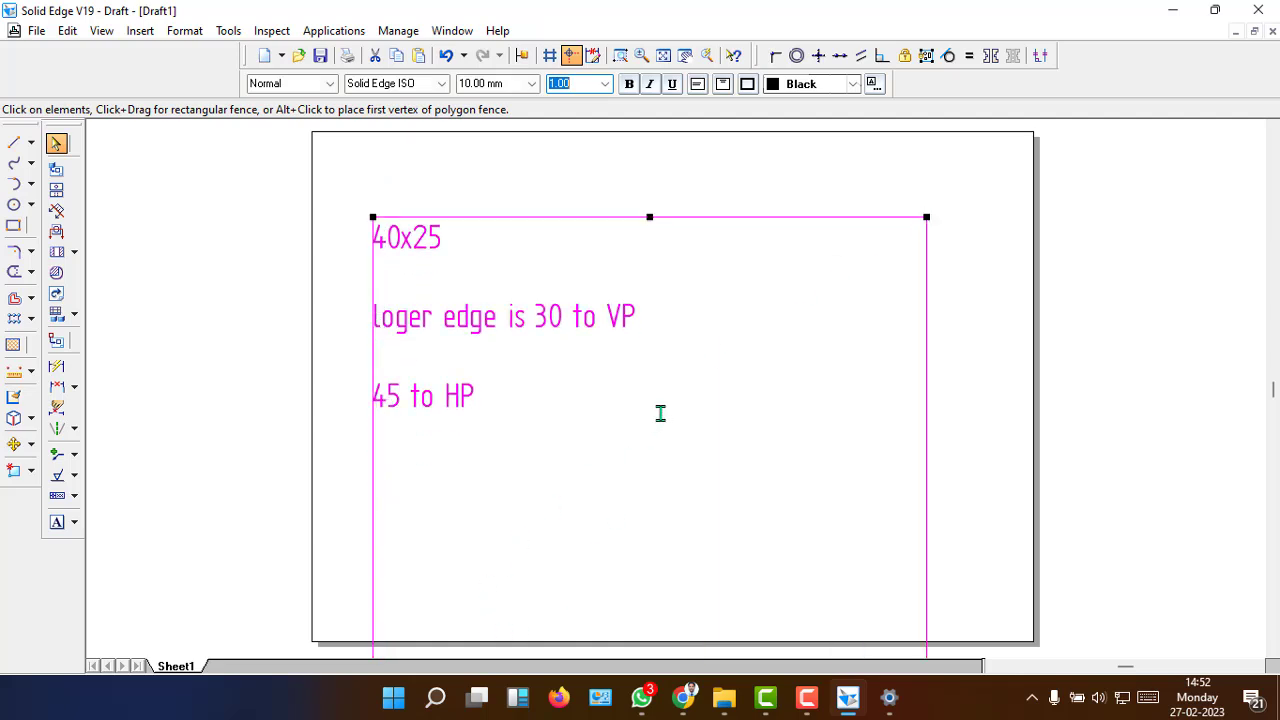
# - Move the note's text box to the upper-left corner of the sheet
pyautogui.moveTo(749, 214); pyautogui.dragTo(684, 134)
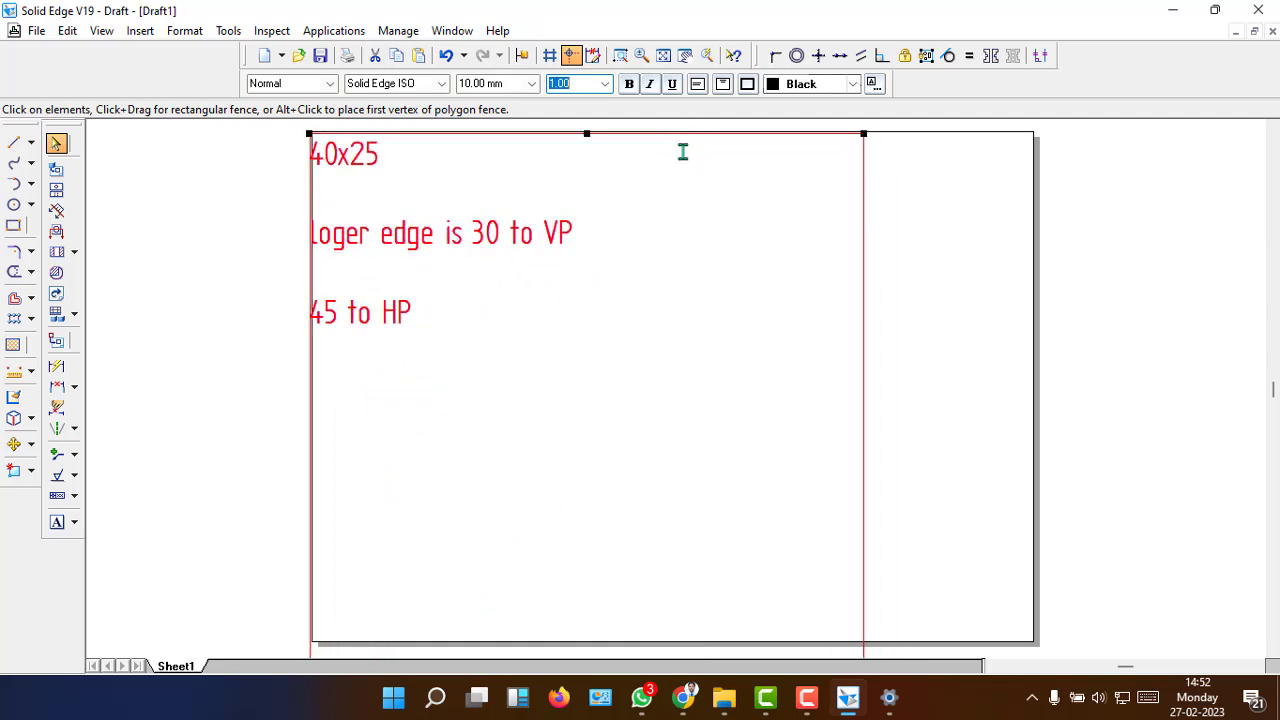
pyautogui.moveTo(586, 134); pyautogui.dragTo(644, 213)
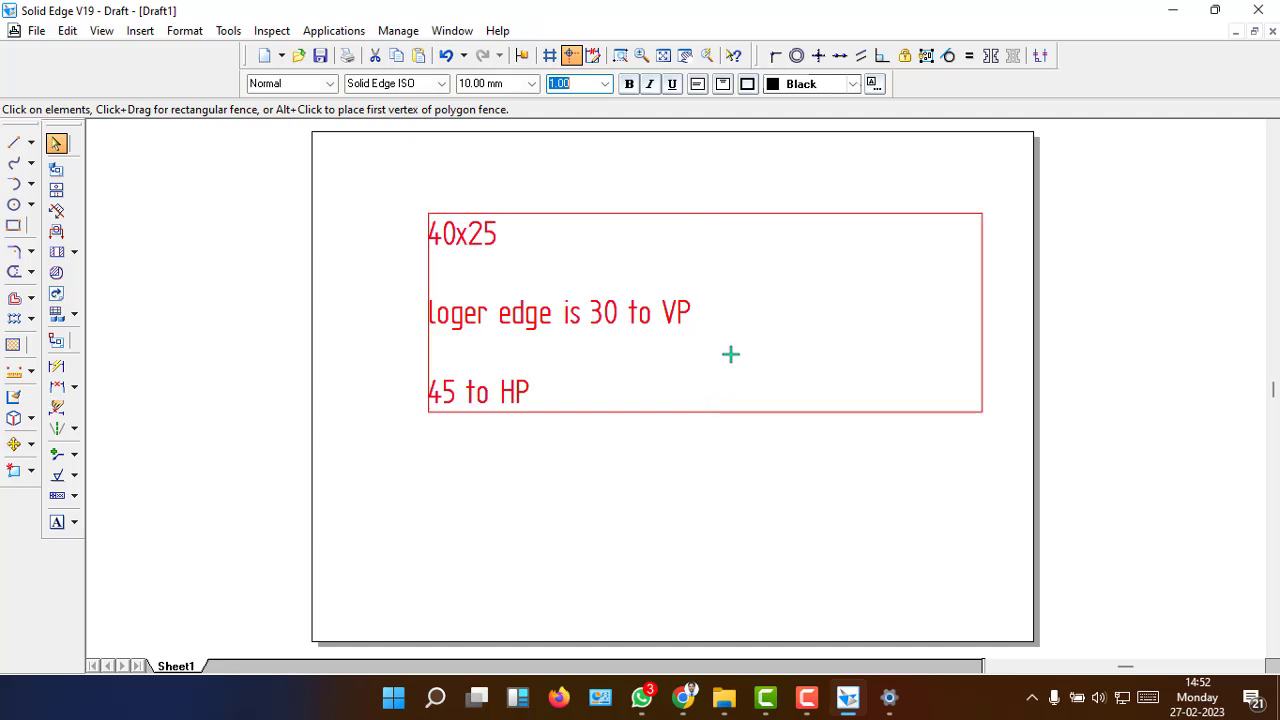
pyautogui.click(754, 259)
pyautogui.moveTo(657, 214); pyautogui.dragTo(538, 123)
pyautogui.click(640, 405)
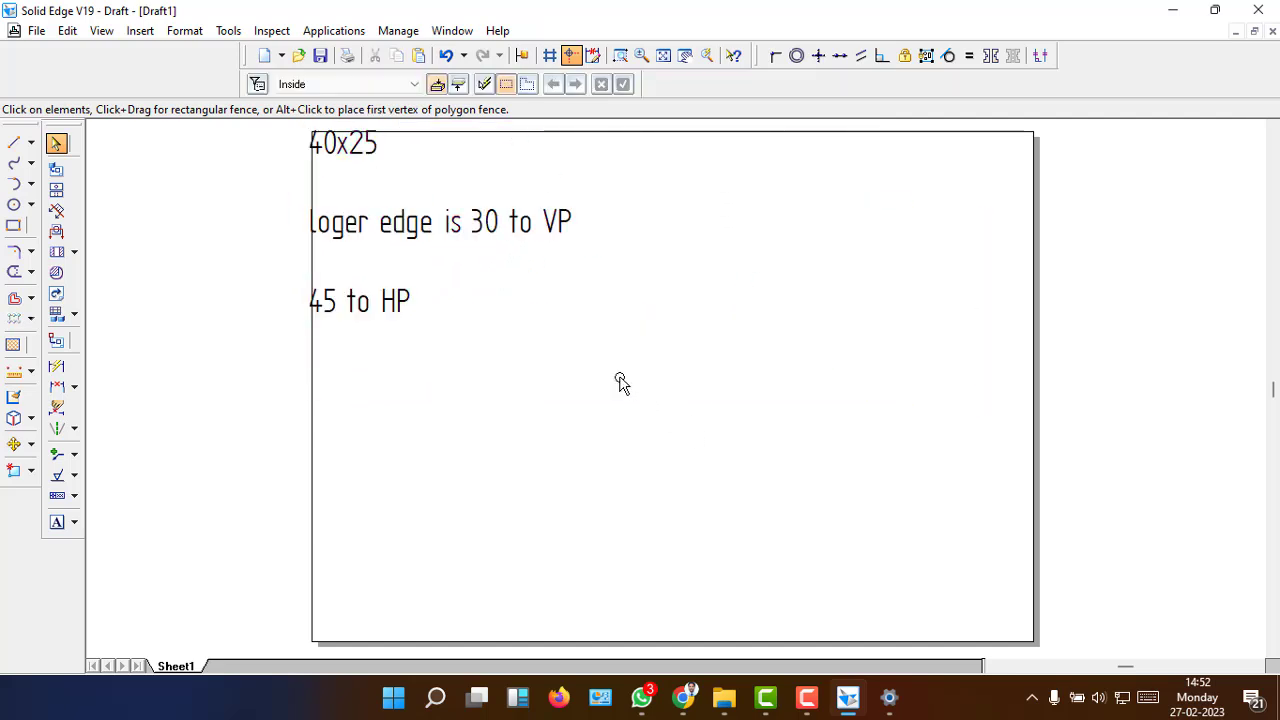
# - Remove the blank lines between the note's three lines and shorten its text box to fit the text
pyautogui.doubleClick(380, 198)
pyautogui.press('Delete')
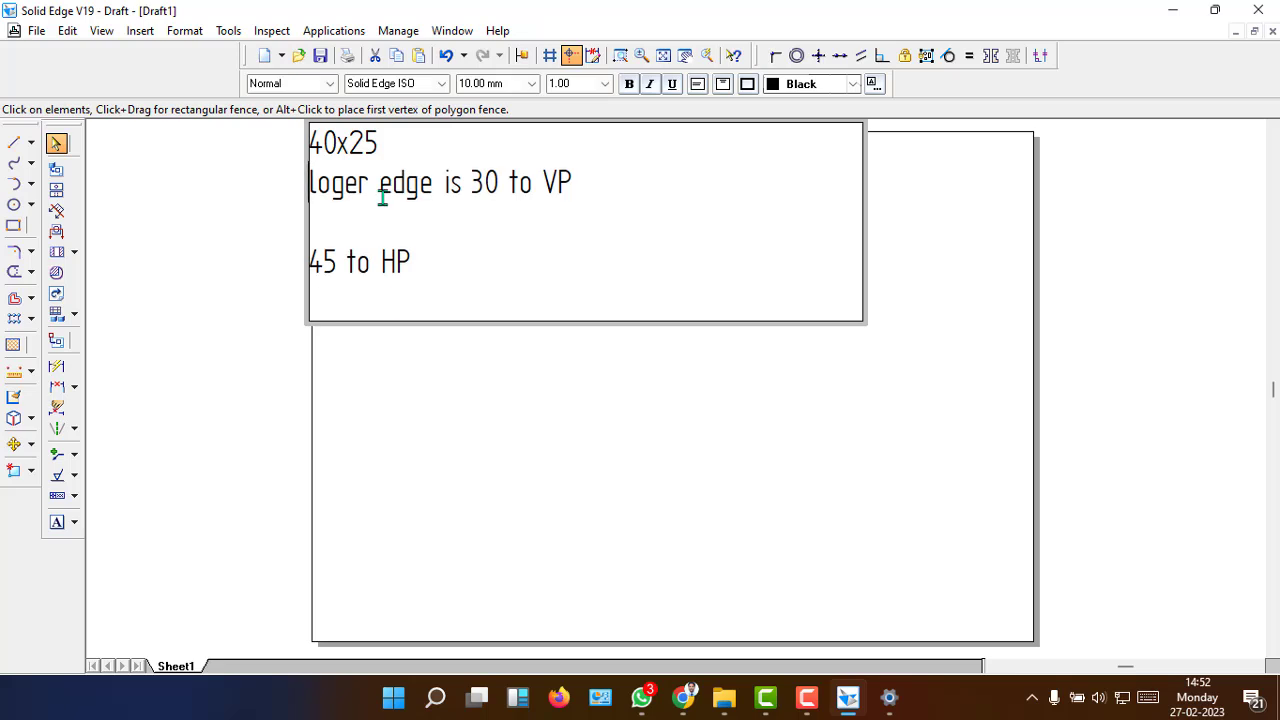
pyautogui.click(344, 231)
pyautogui.press('Delete')
pyautogui.click(519, 323)
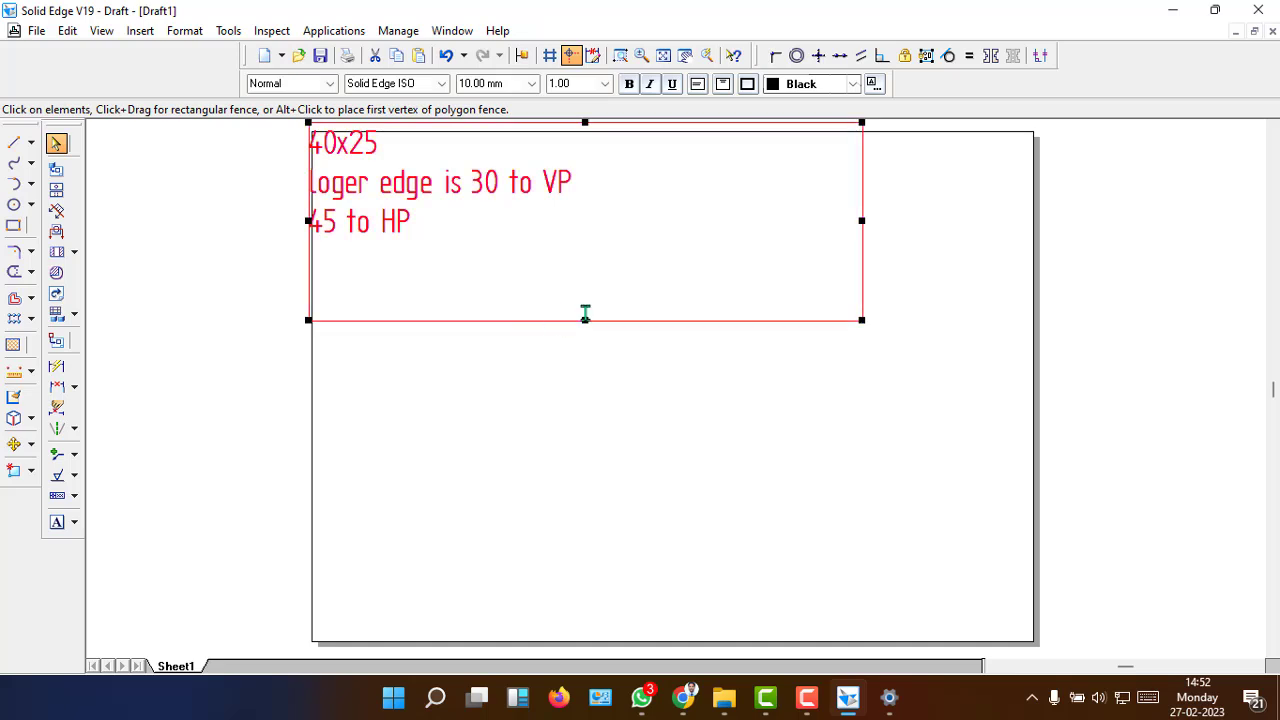
pyautogui.moveTo(585, 323); pyautogui.dragTo(602, 245)
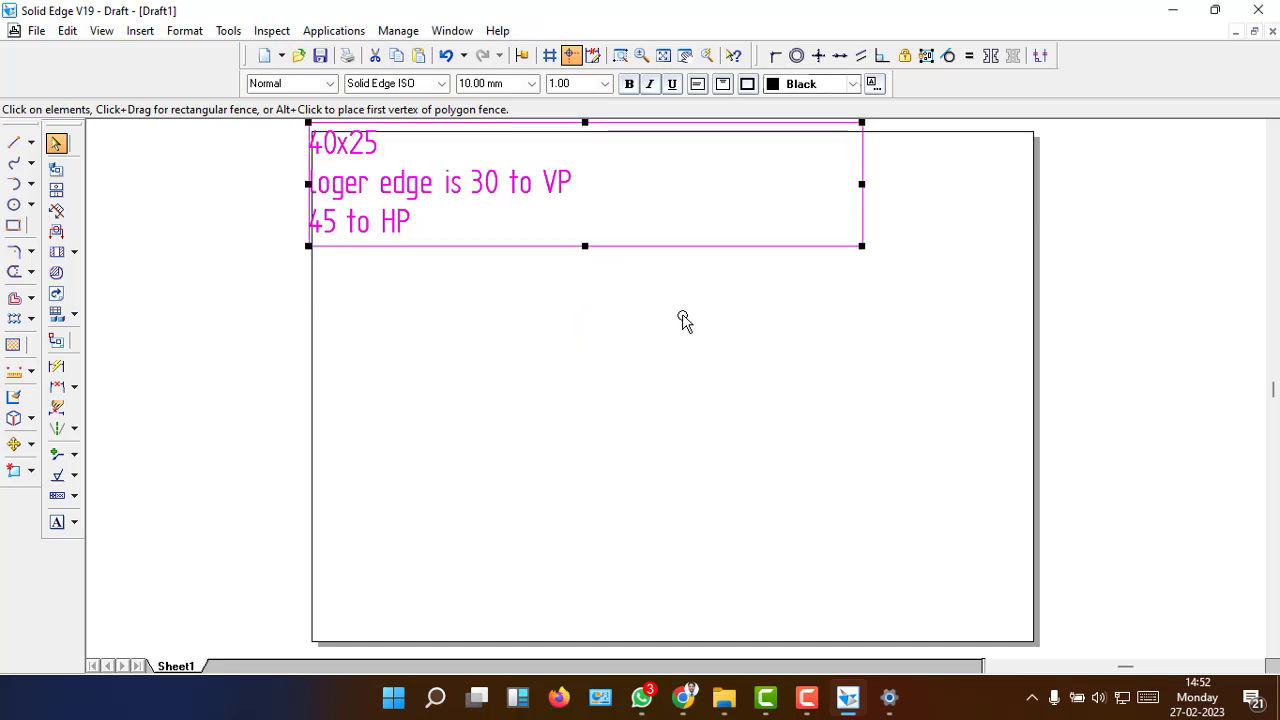
pyautogui.click(687, 338)
# - Shift the note slightly inward so its text lies inside the sheet's upper-left corner
pyautogui.click(538, 178)
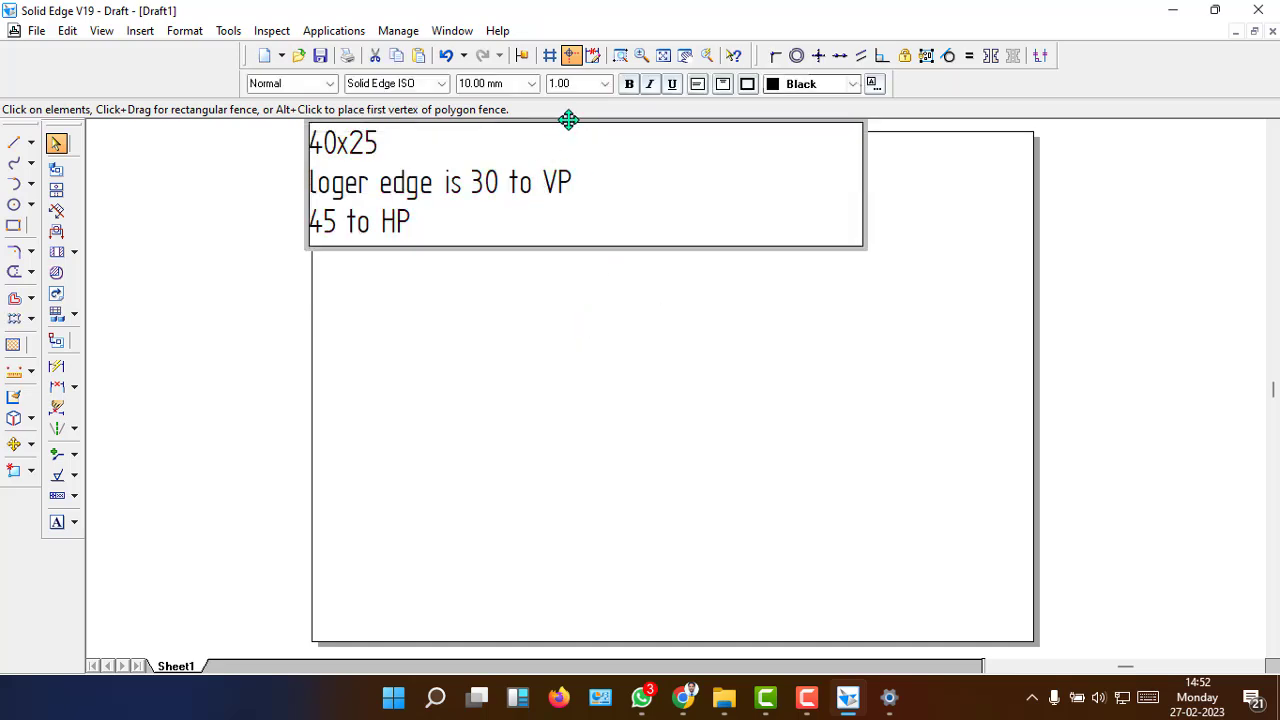
pyautogui.moveTo(569, 120); pyautogui.dragTo(608, 136)
pyautogui.click(647, 358)
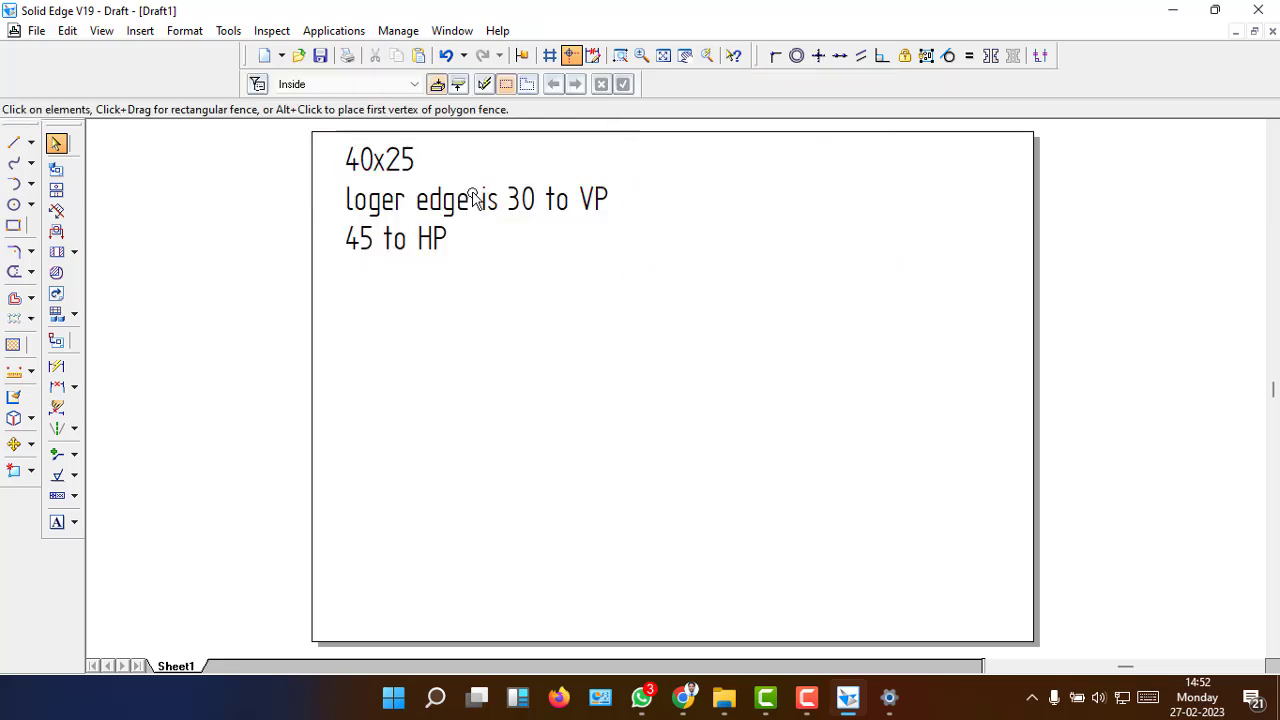
pyautogui.doubleClick(420, 158)
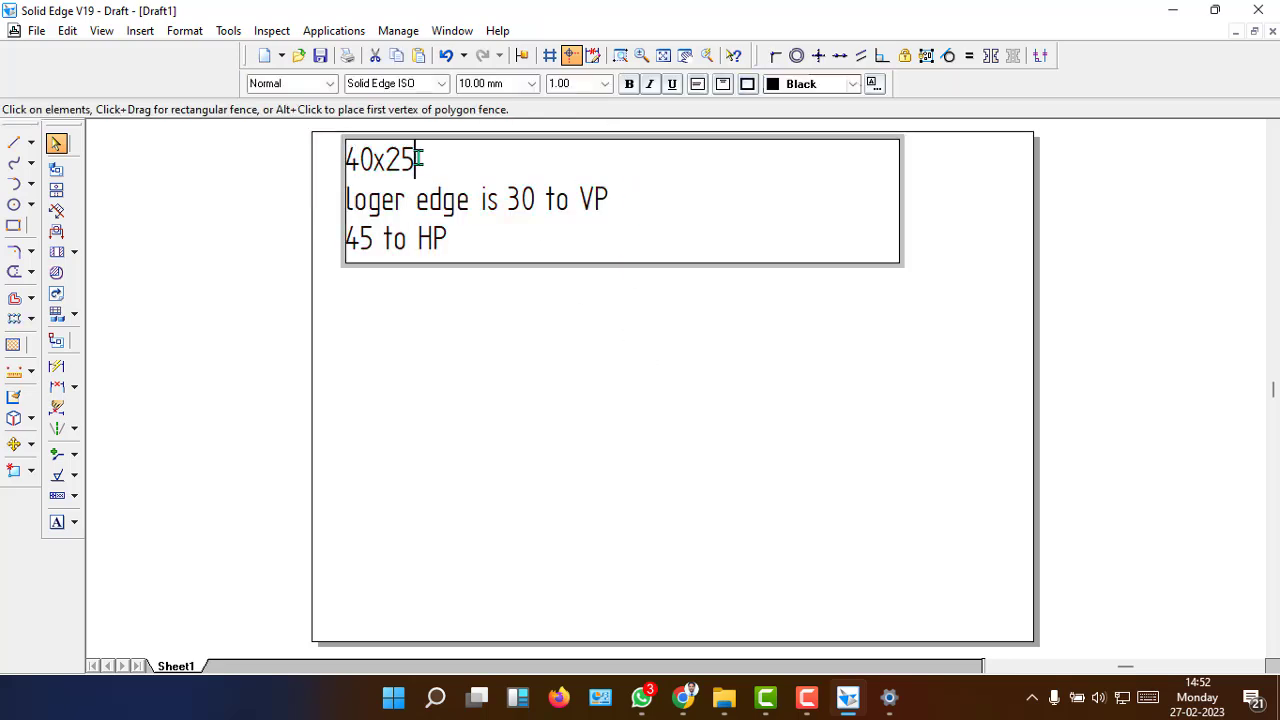
pyautogui.moveTo(419, 158); pyautogui.dragTo(342, 170)
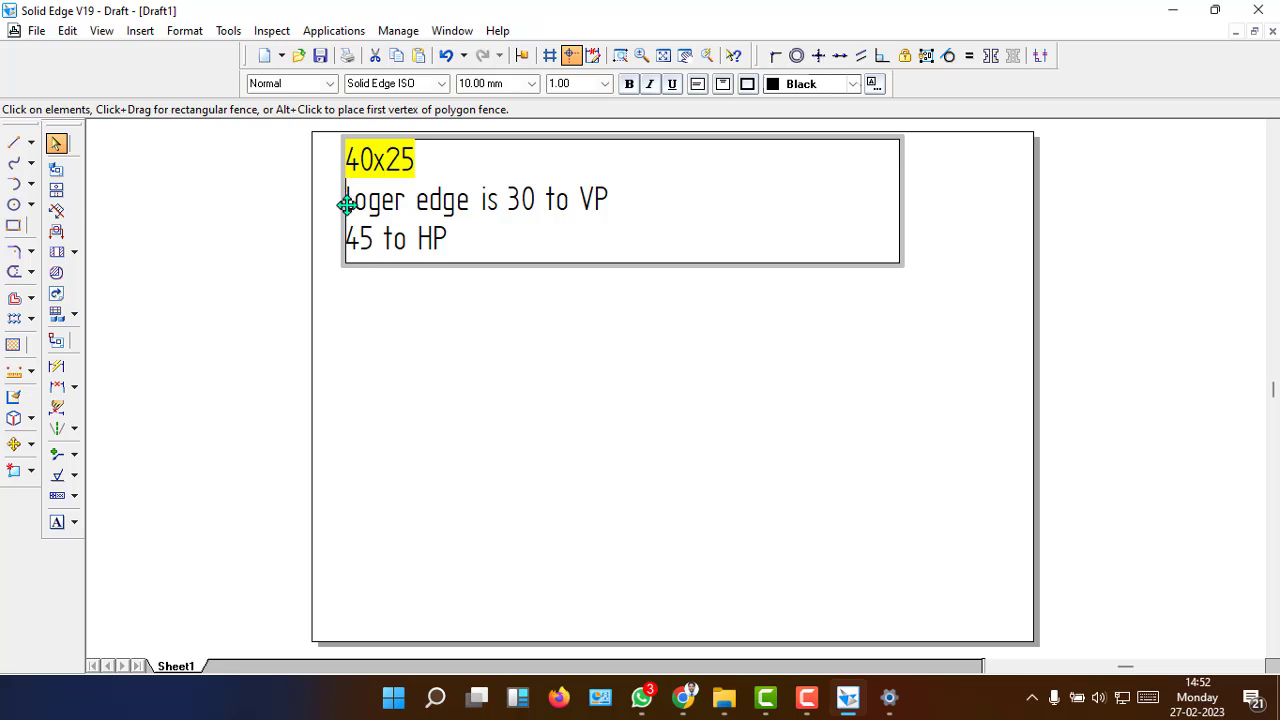
pyautogui.click(620, 202)
pyautogui.doubleClick(360, 238)
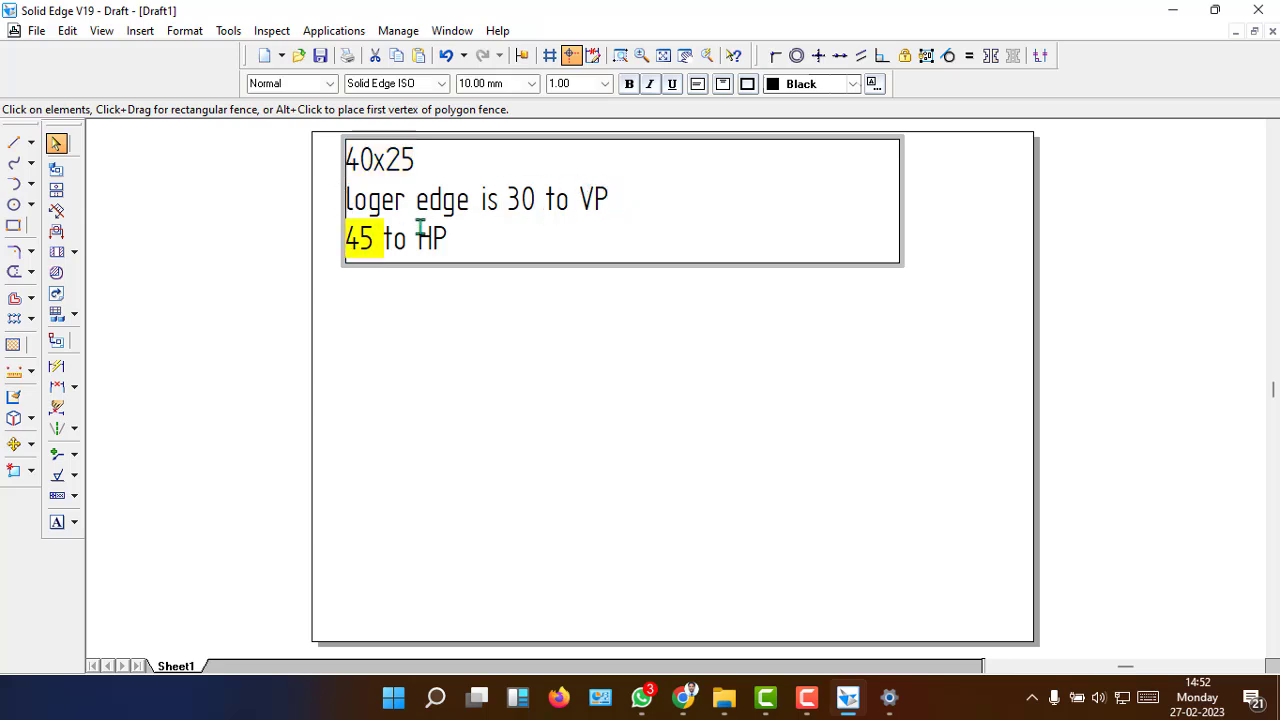
pyautogui.click(615, 197)
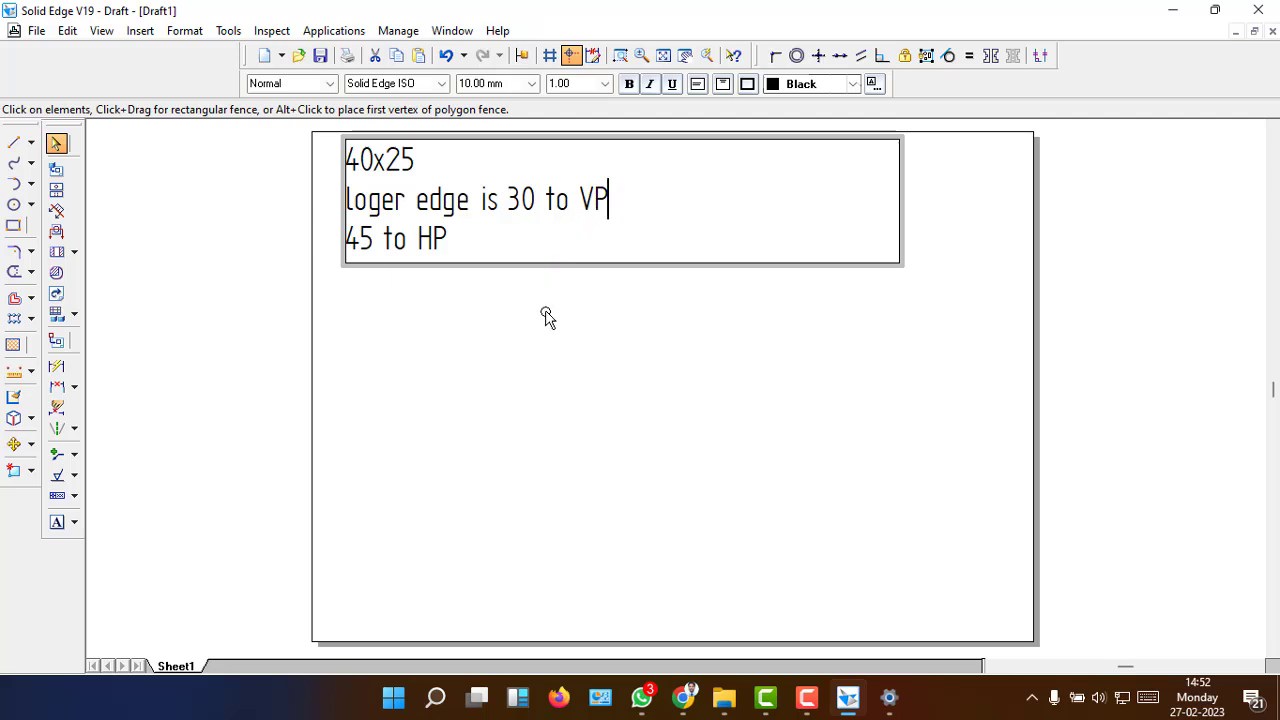
# - Move the note to the upper-right corner of the sheet to free the drawing area
pyautogui.click(597, 268)
pyautogui.moveTo(546, 269); pyautogui.dragTo(1043, 265)
pyautogui.click(546, 425)
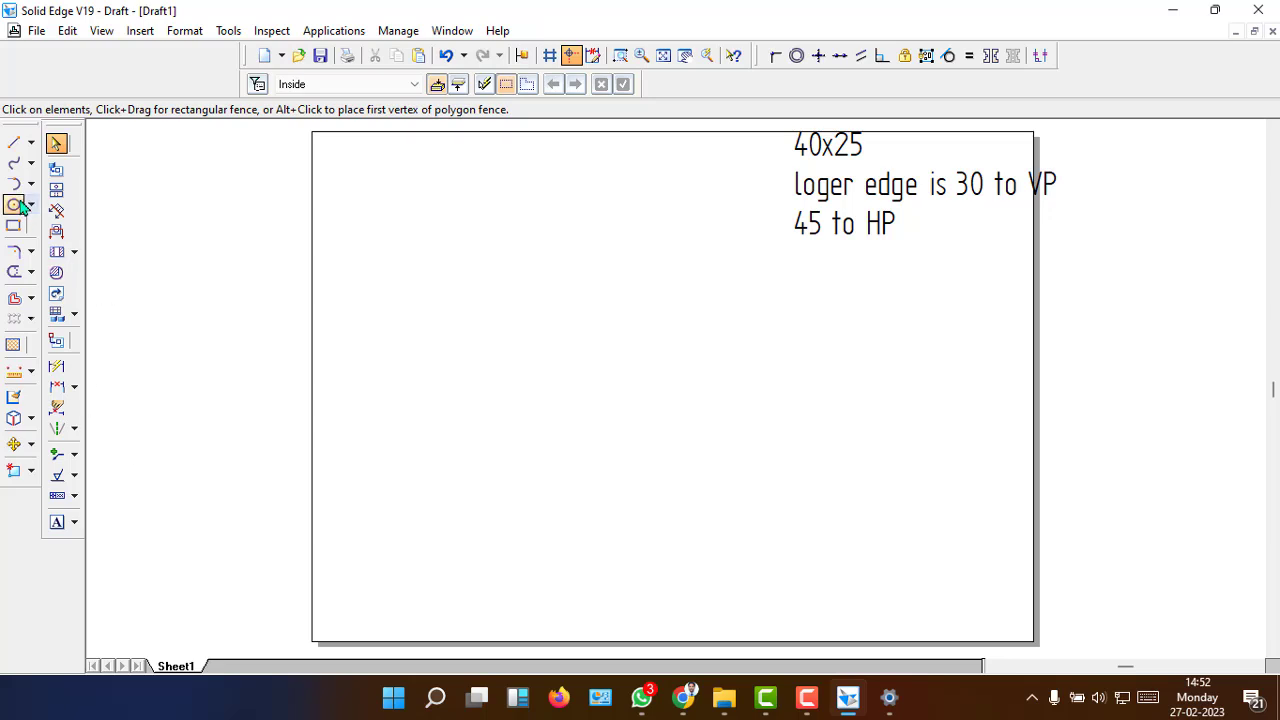
# - Draw a 0.13 mm wide horizontal reference line across the left half of the sheet and label its ends X and Y
pyautogui.click(14, 142)
pyautogui.click(389, 85)
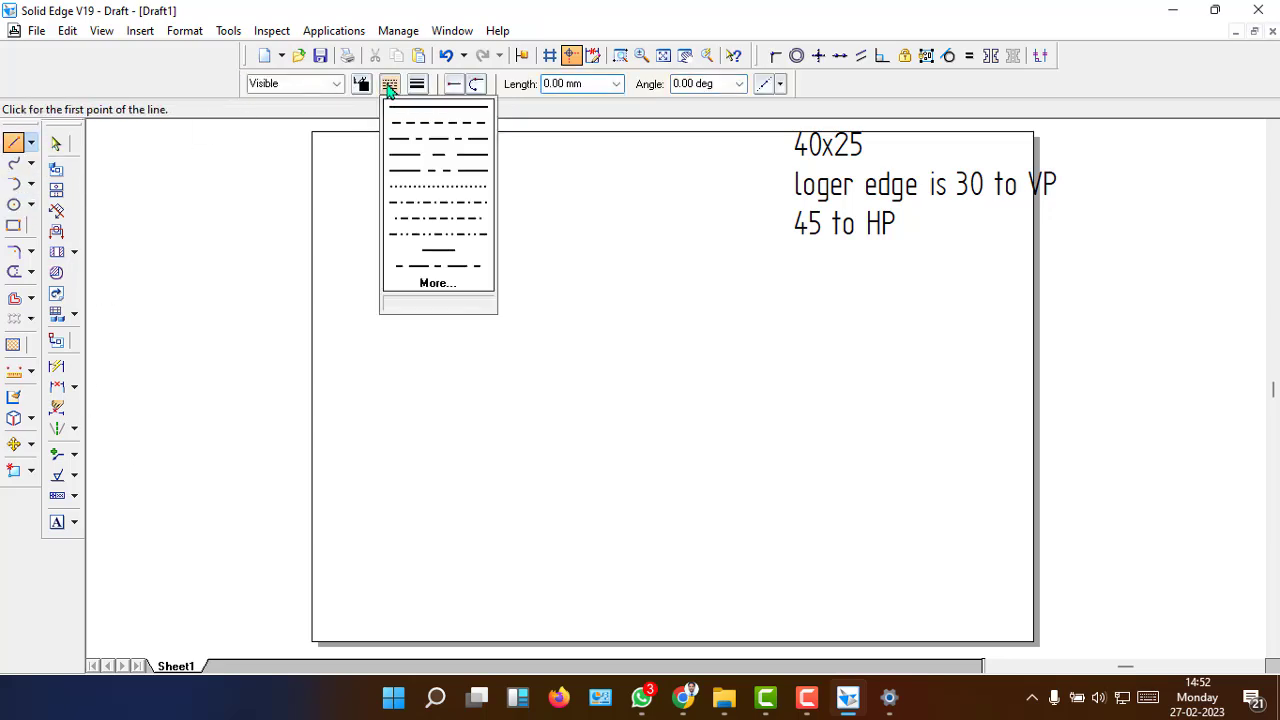
pyautogui.click(418, 85)
pyautogui.click(439, 110)
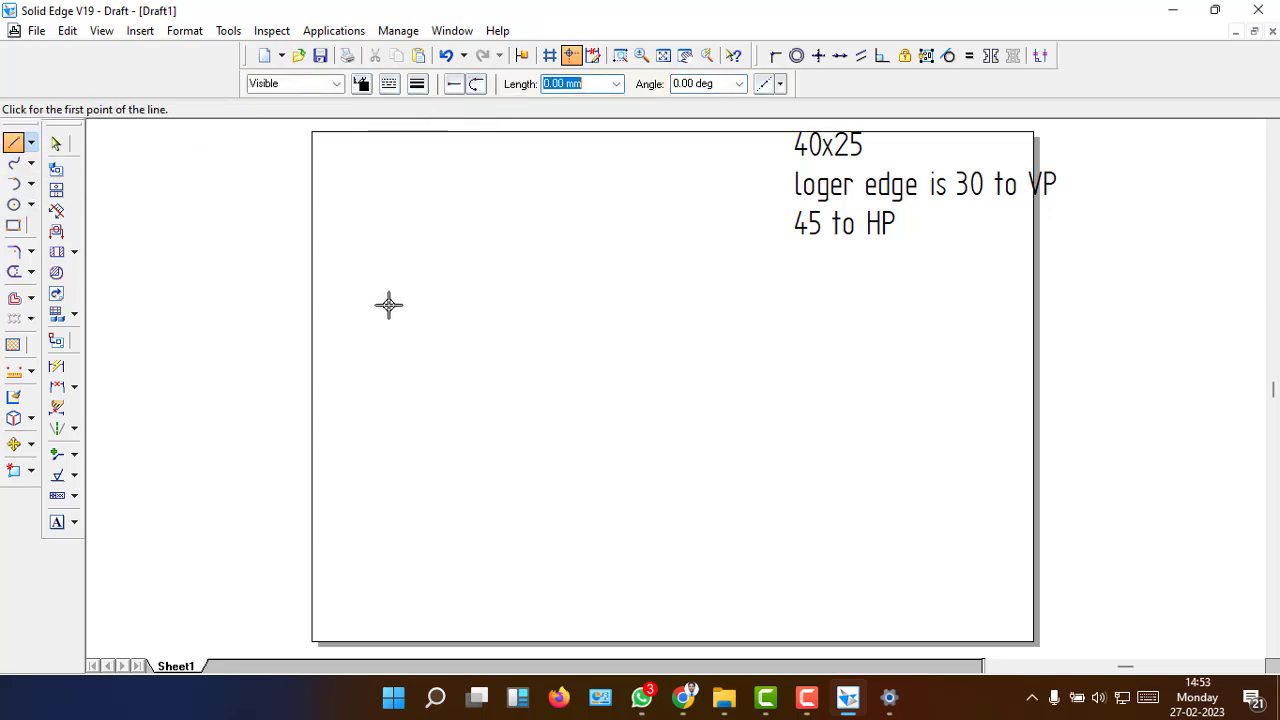
pyautogui.click(340, 360)
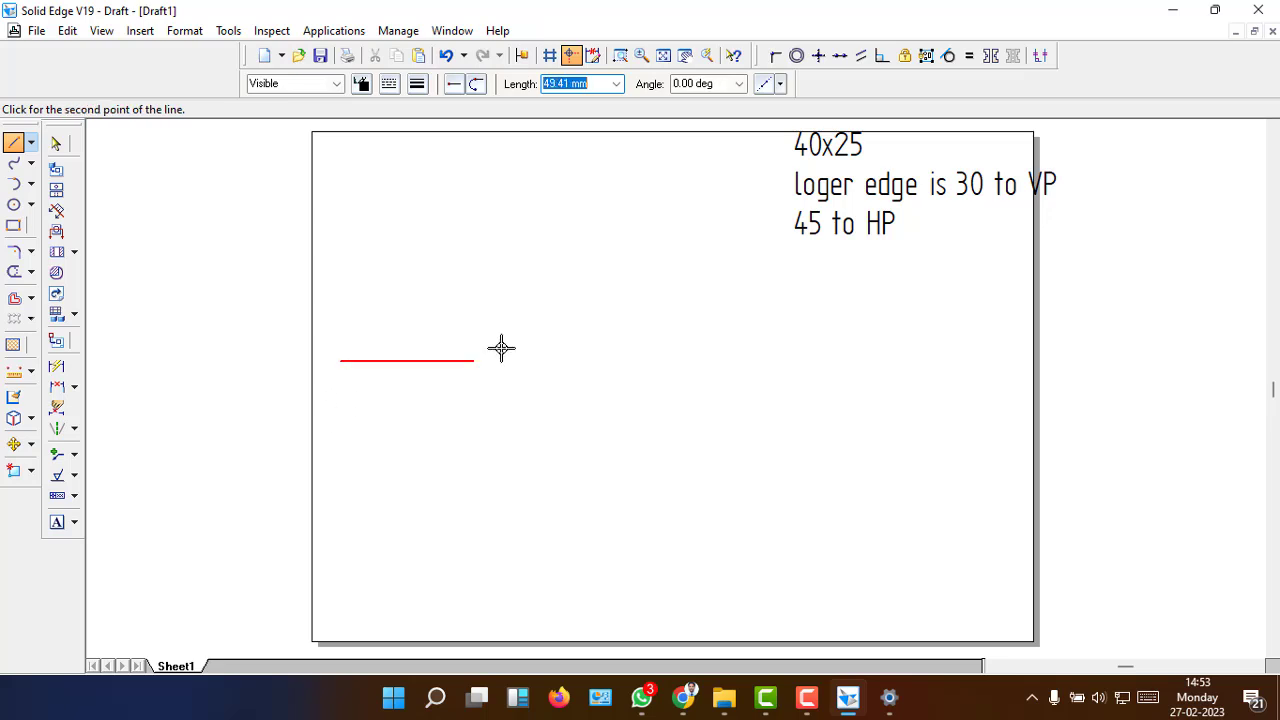
pyautogui.click(619, 361)
pyautogui.rightClick(687, 395)
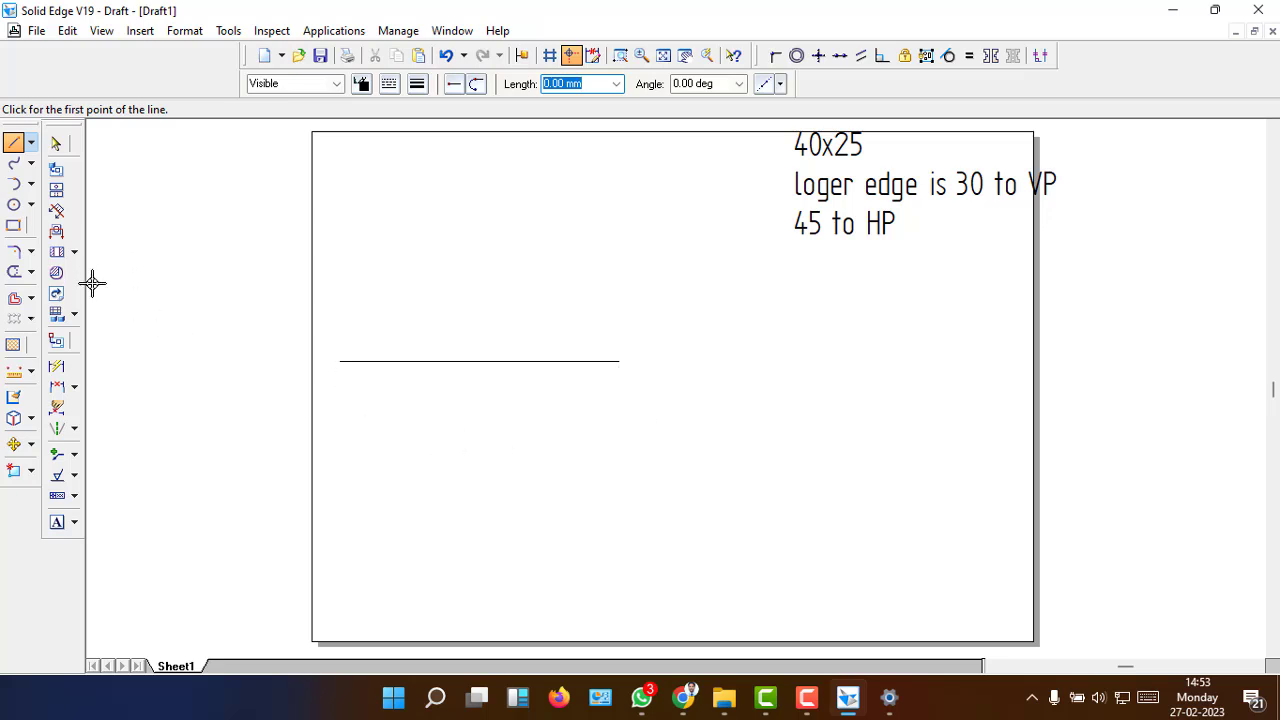
pyautogui.click(57, 522)
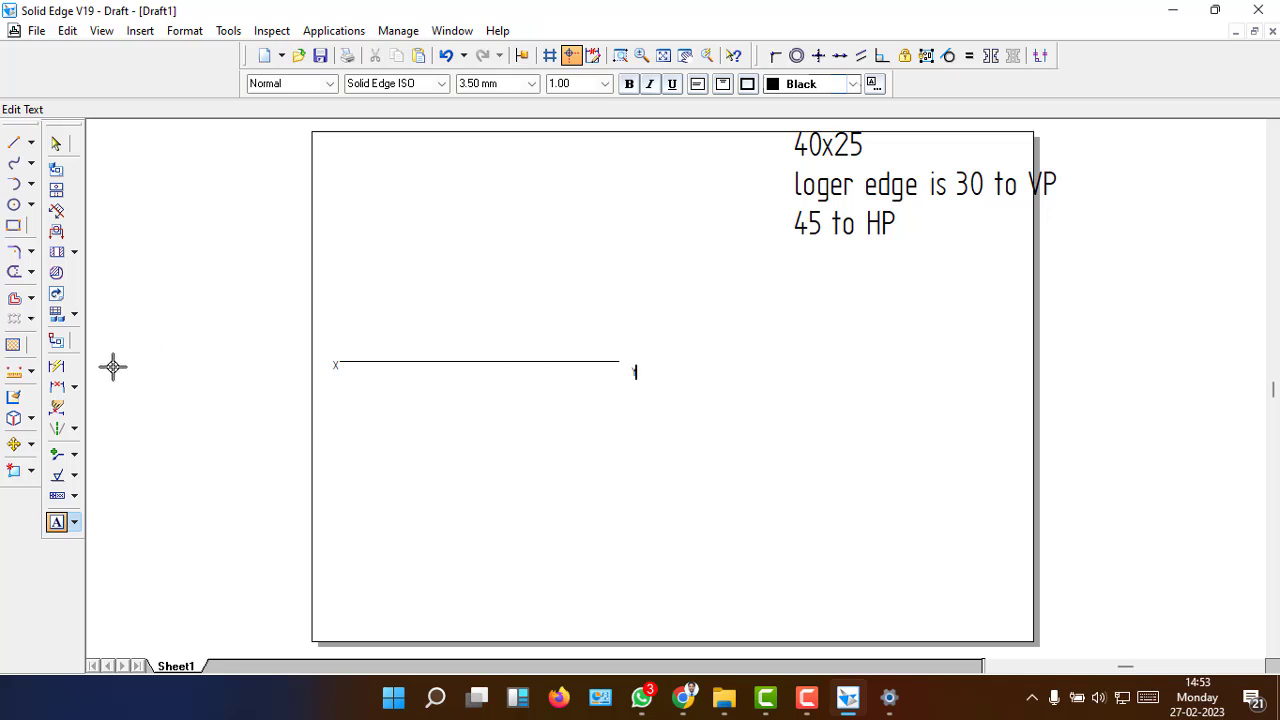
# - Place a 40 x 25 mm rectangle rotated 30 degrees below the XY line
pyautogui.click(14, 228)
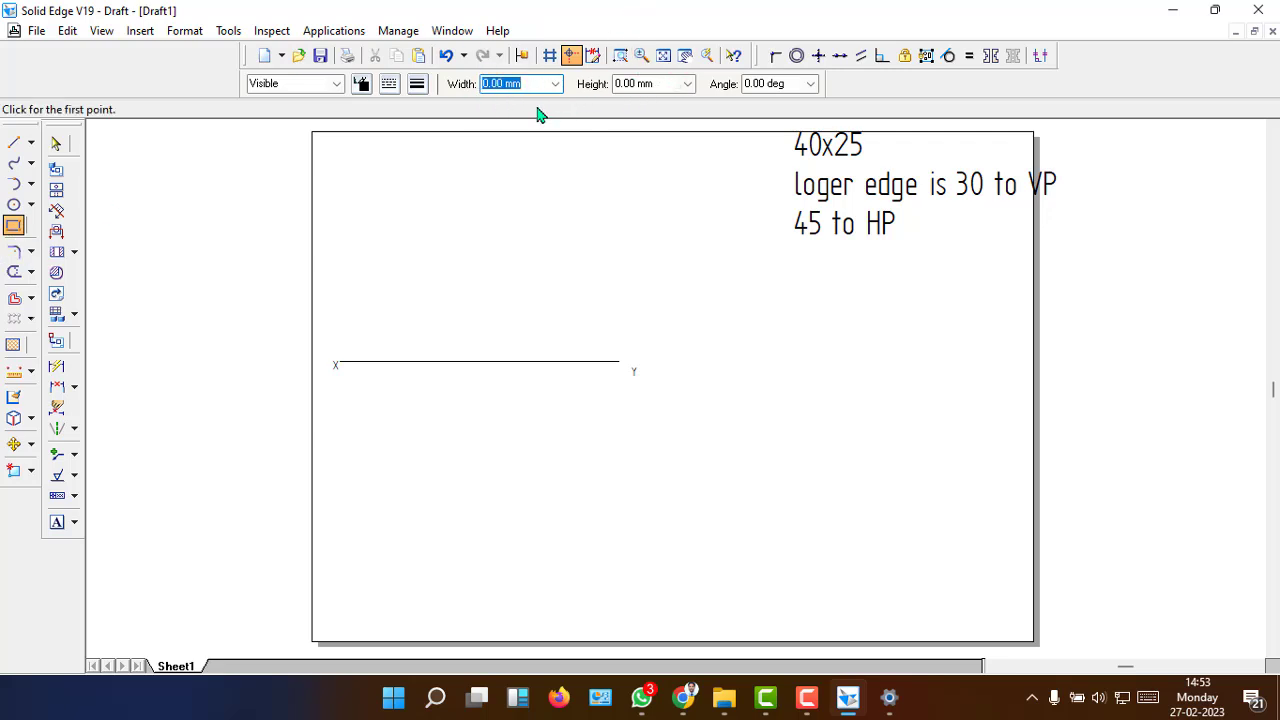
pyautogui.write('40')
pyautogui.press('Tab')
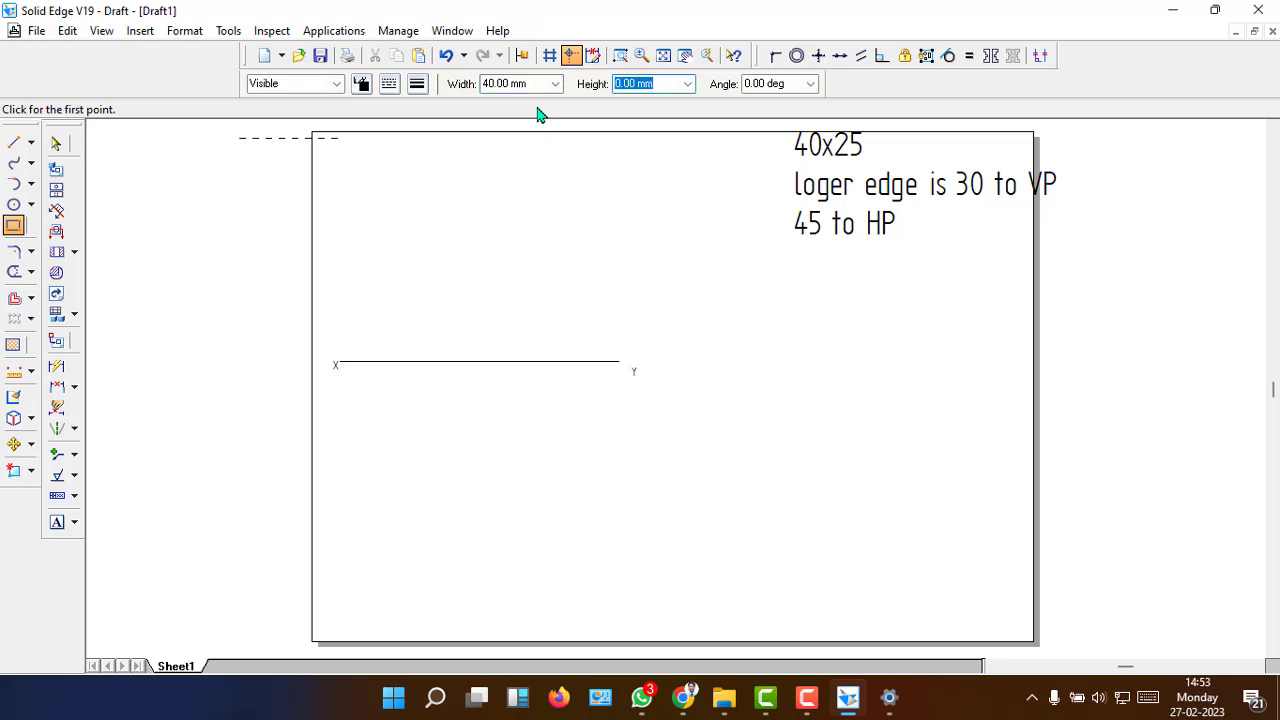
pyautogui.write('25')
pyautogui.press('Tab')
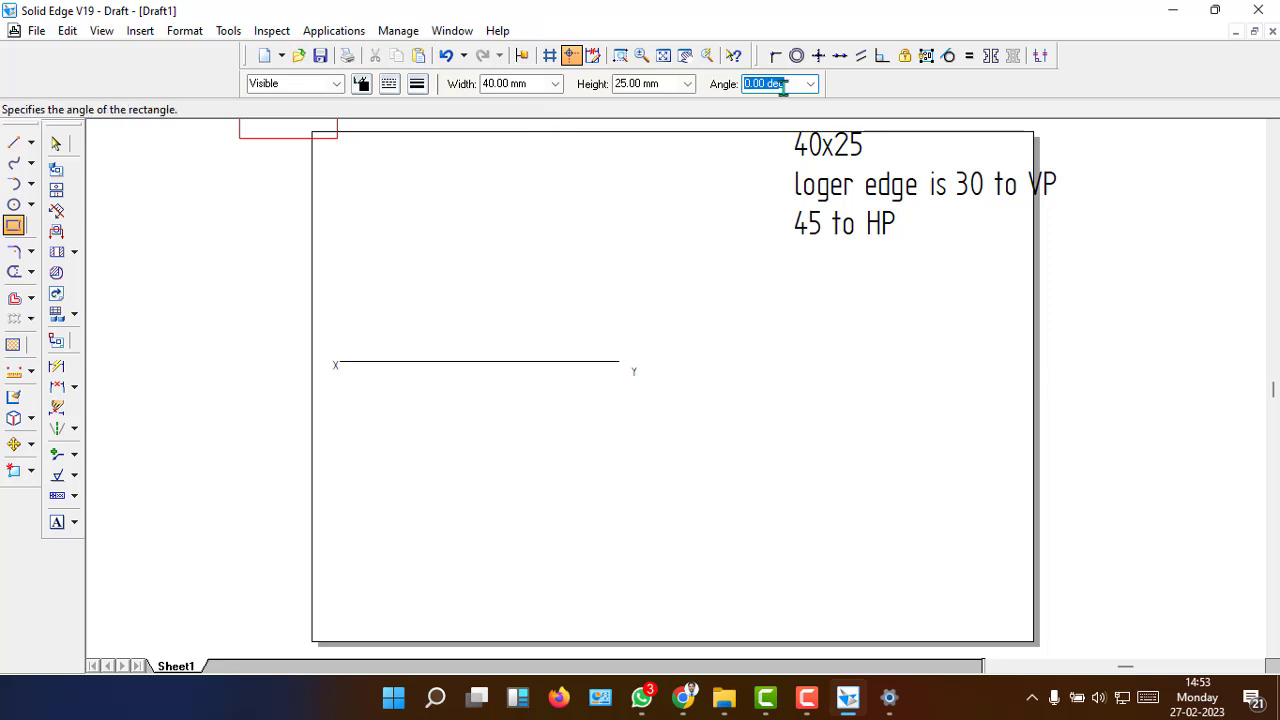
pyautogui.write('30')
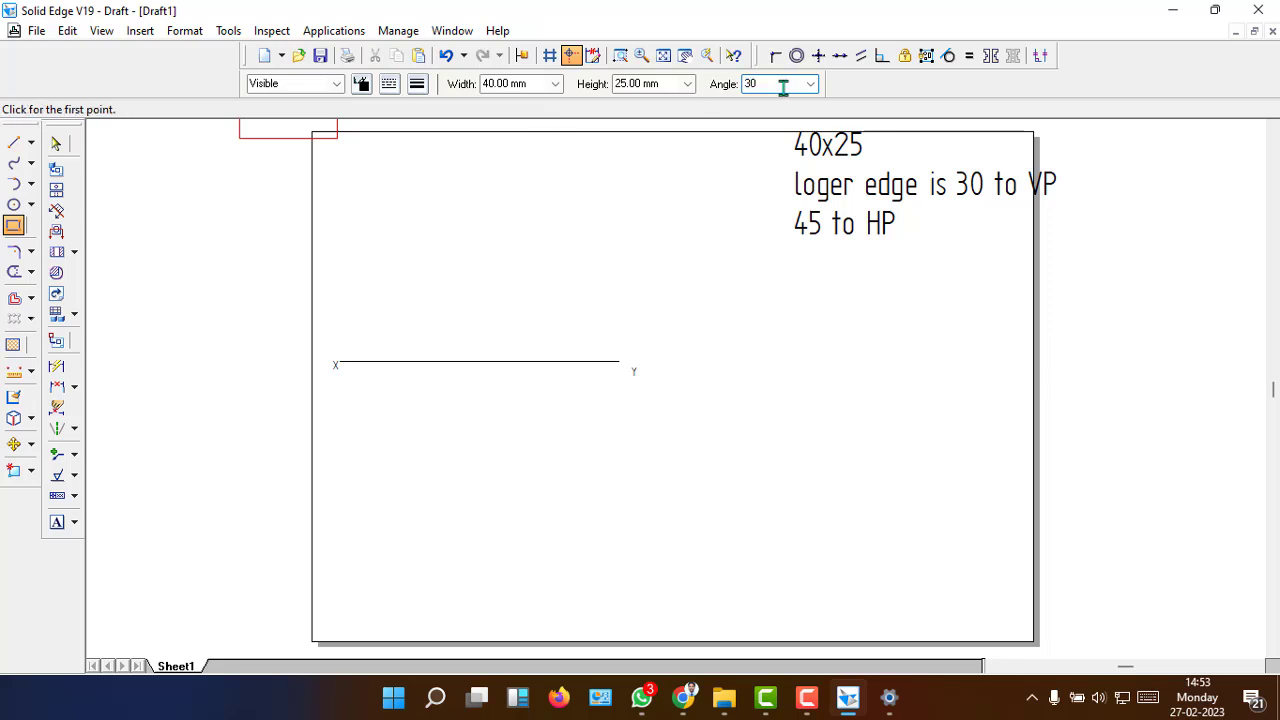
pyautogui.press('Tab')
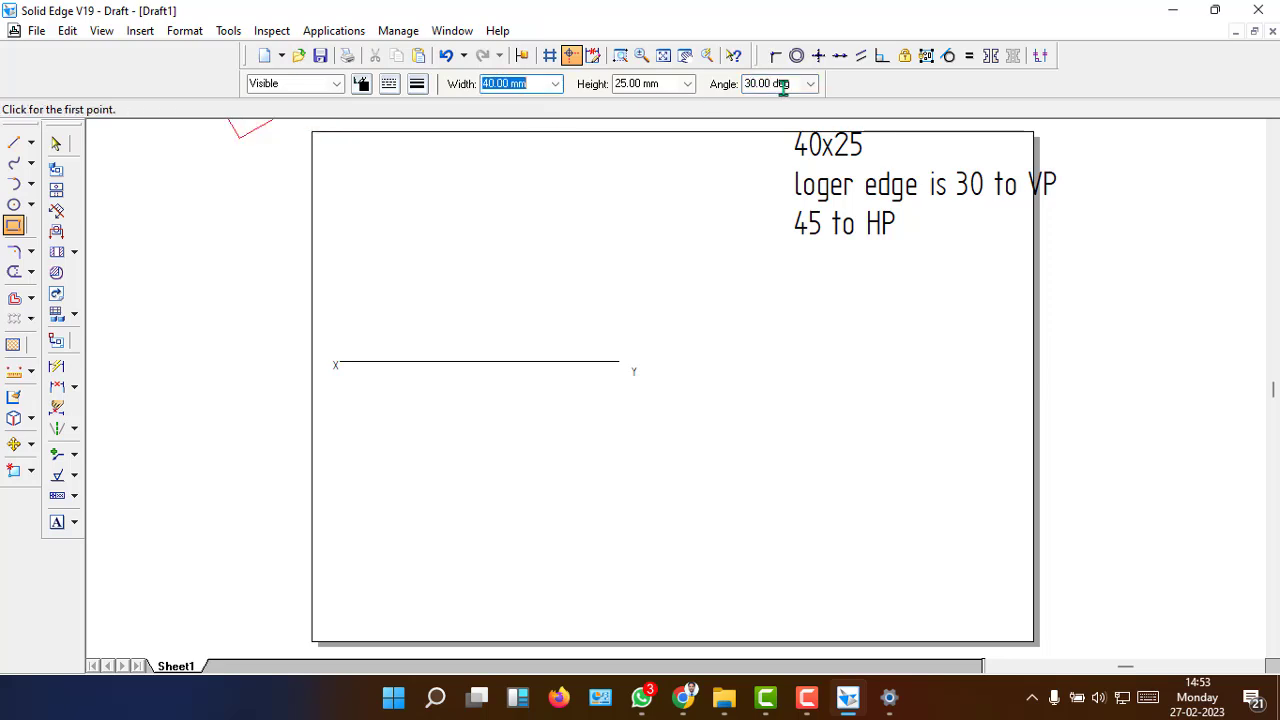
pyautogui.click(438, 516)
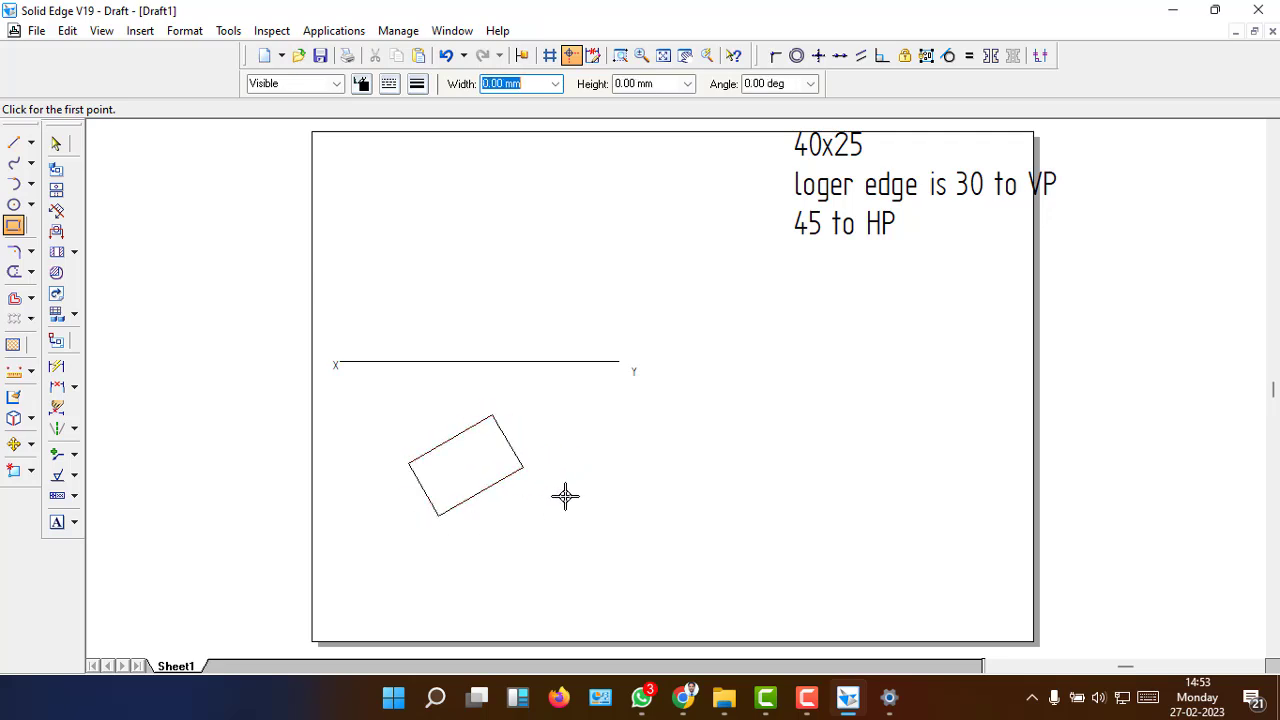
# - Set the line width of all the rectangle's edges to 0.70 mm
pyautogui.click(56, 145)
pyautogui.moveTo(376, 398); pyautogui.dragTo(574, 578)
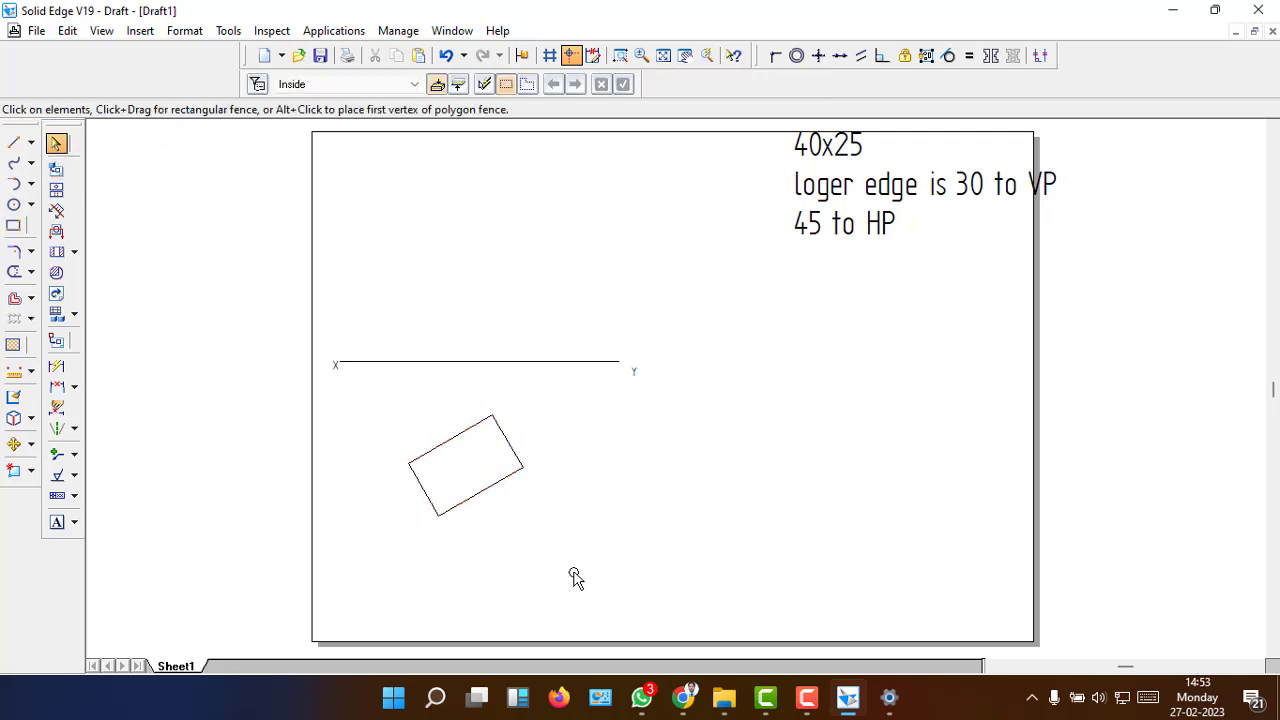
pyautogui.click(418, 84)
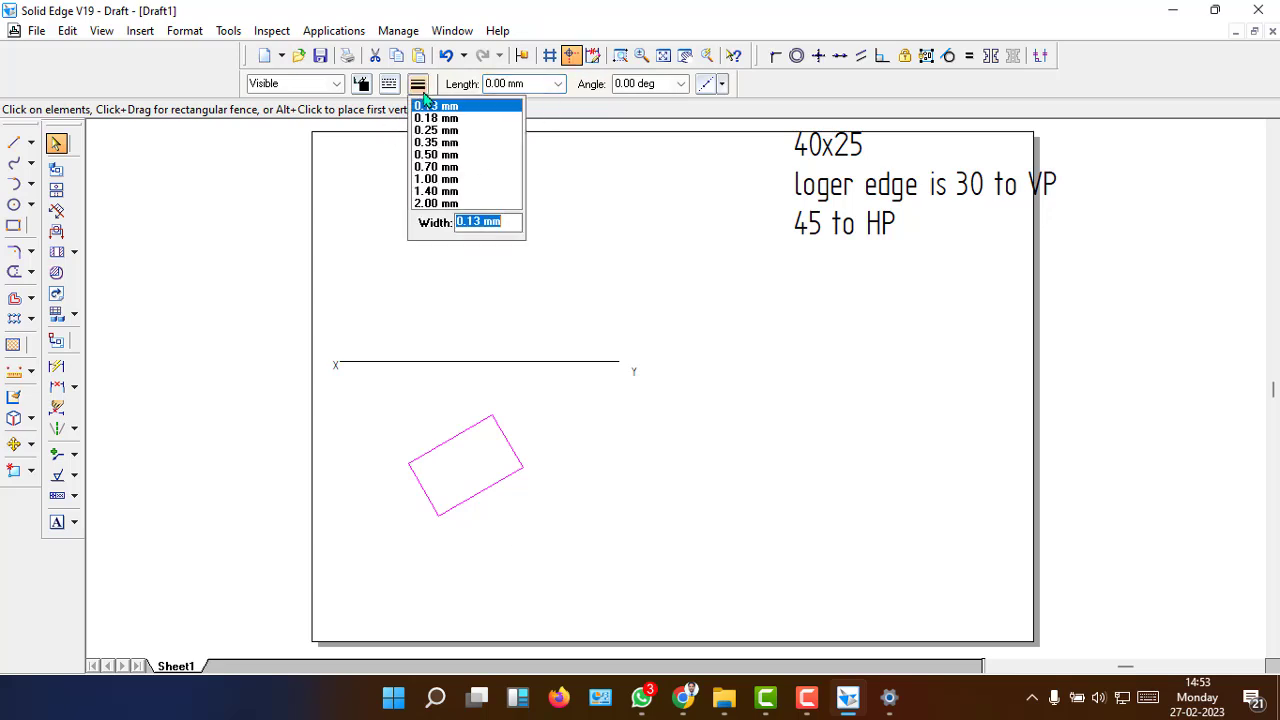
pyautogui.click(445, 166)
pyautogui.click(688, 364)
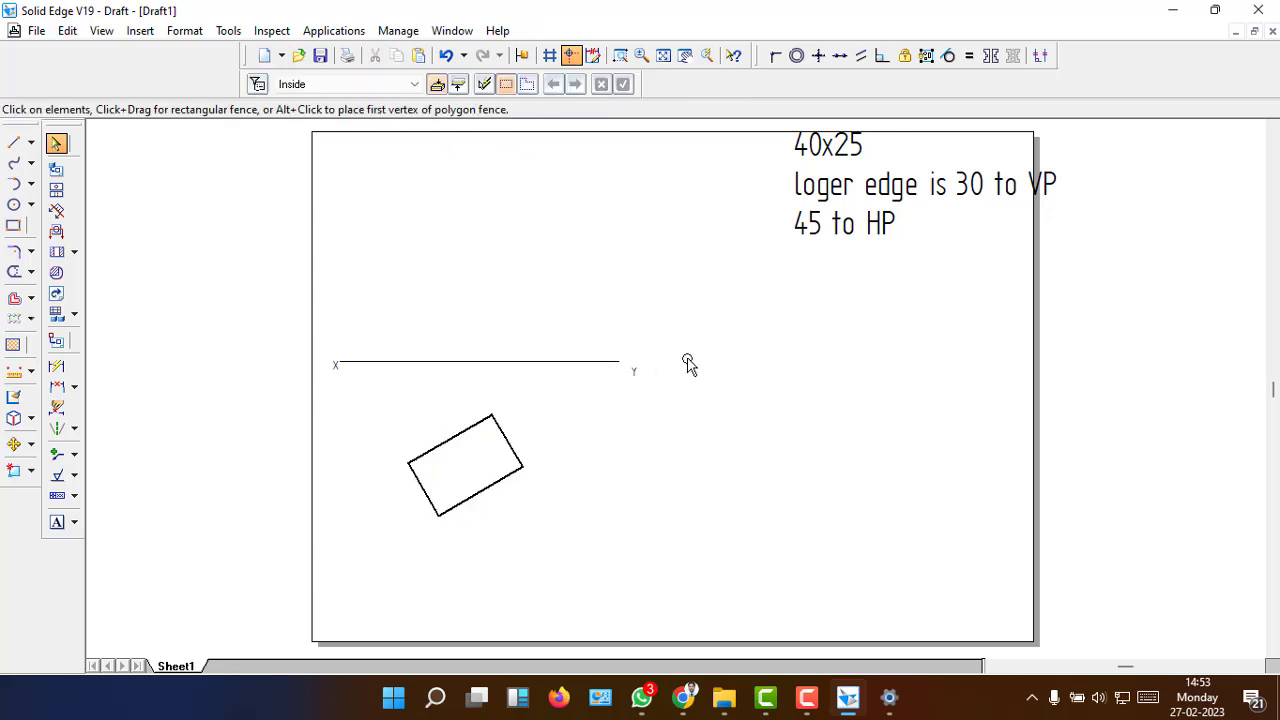
# - Add an angle dimension between the XY line and the rectangle's upper long edge, placed beyond its topmost corner
pyautogui.click(74, 387)
pyautogui.click(147, 412)
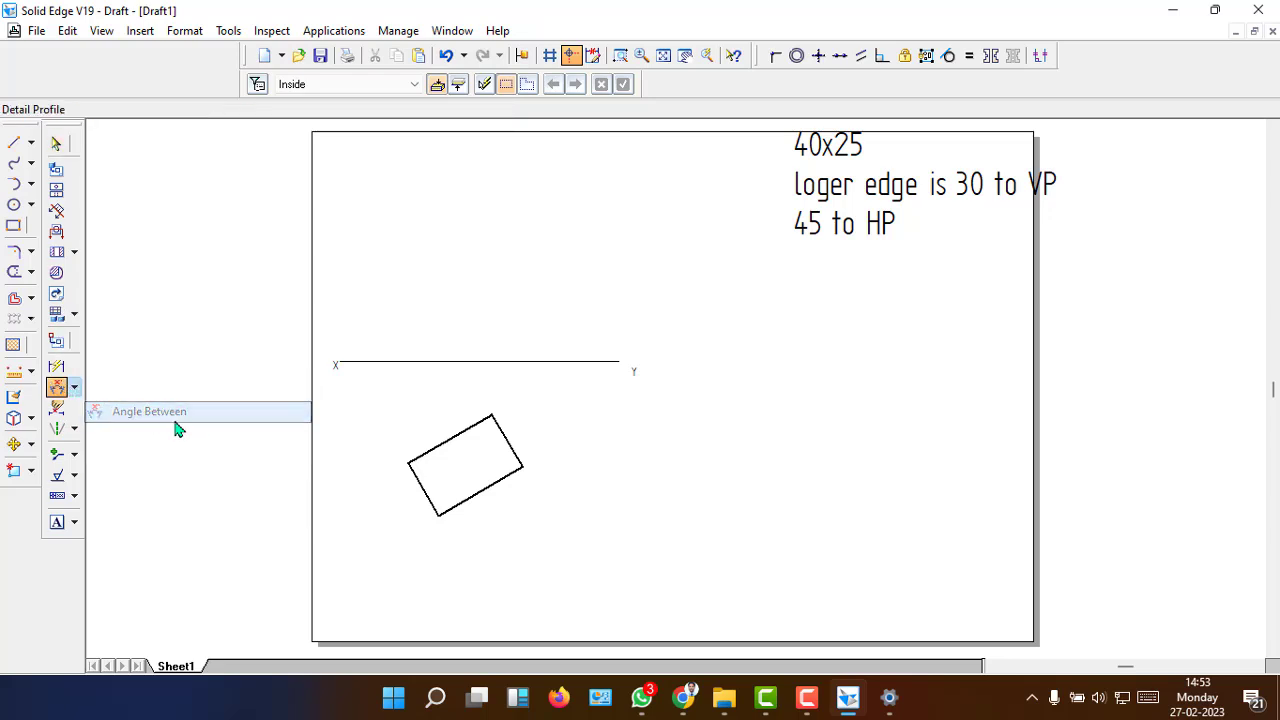
pyautogui.click(483, 421)
pyautogui.click(484, 361)
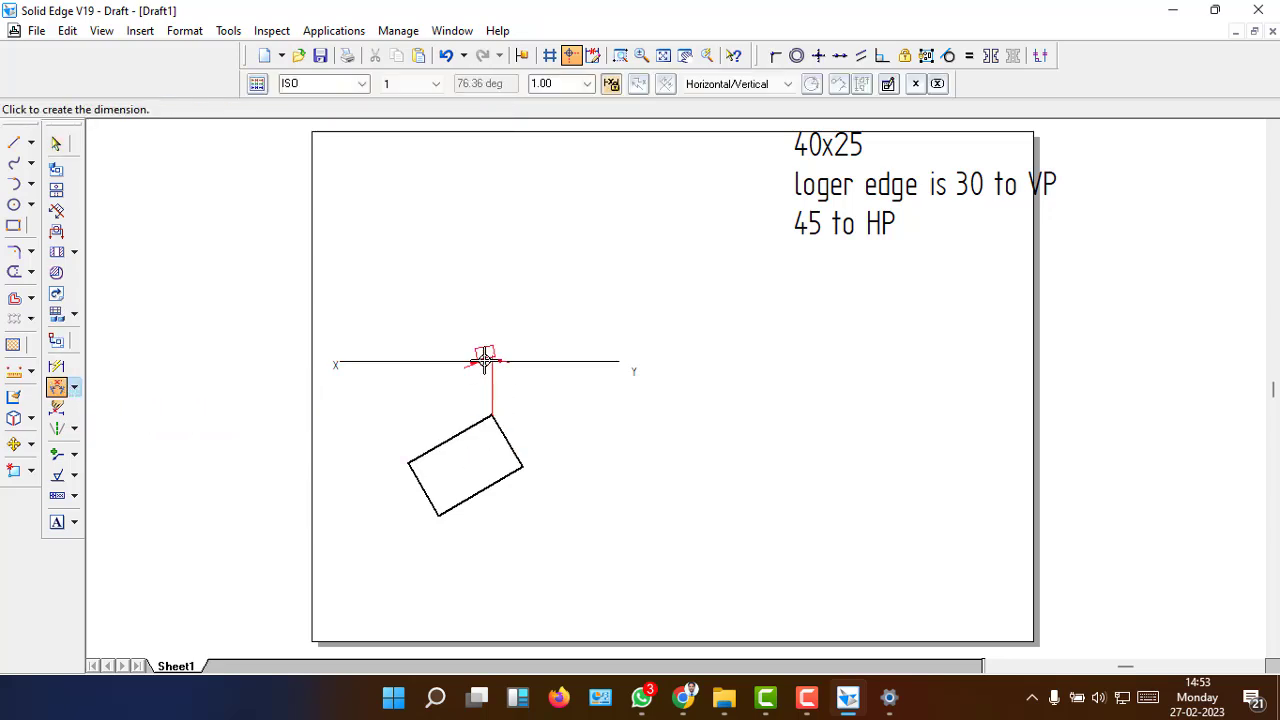
pyautogui.rightClick(474, 410)
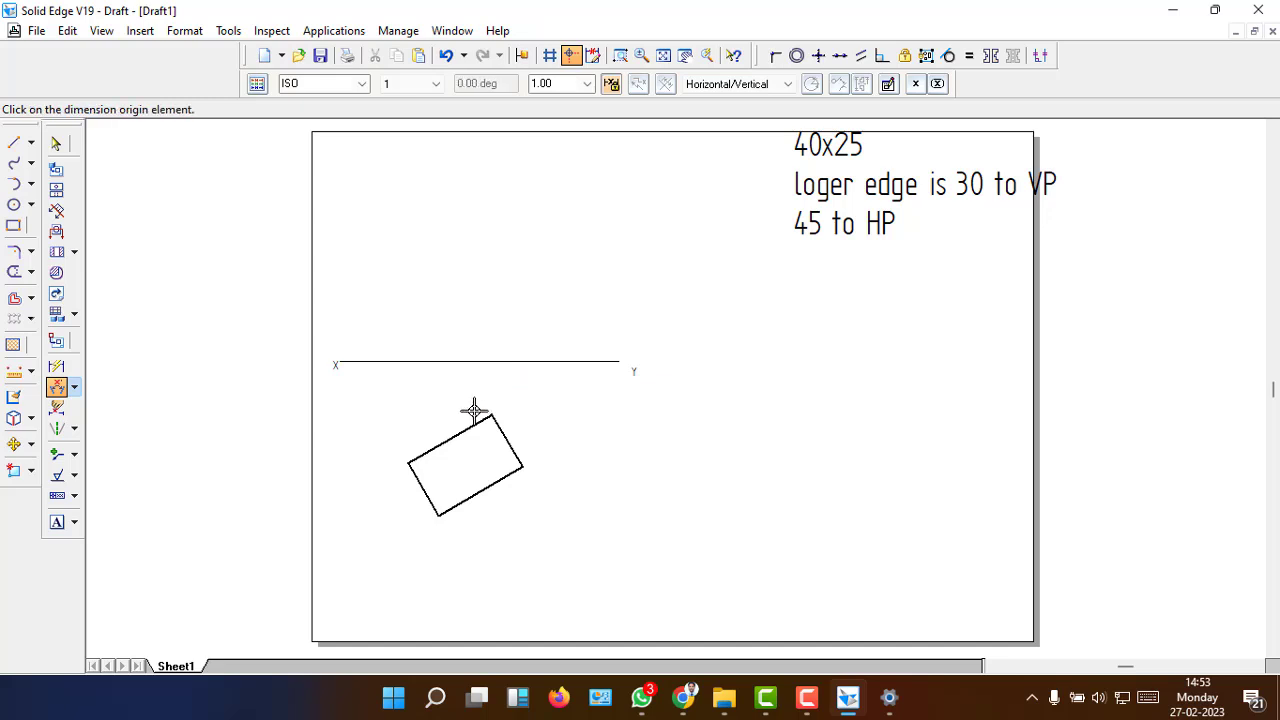
pyautogui.click(446, 361)
pyautogui.click(468, 425)
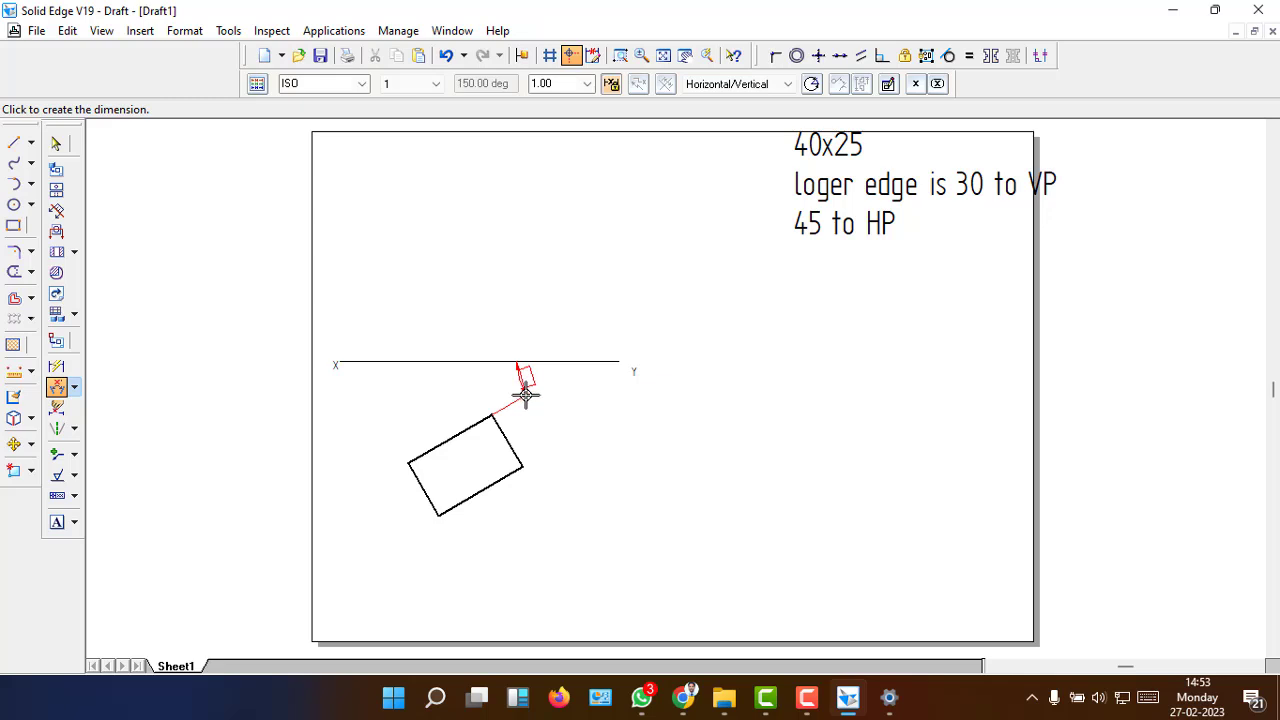
pyautogui.click(524, 390)
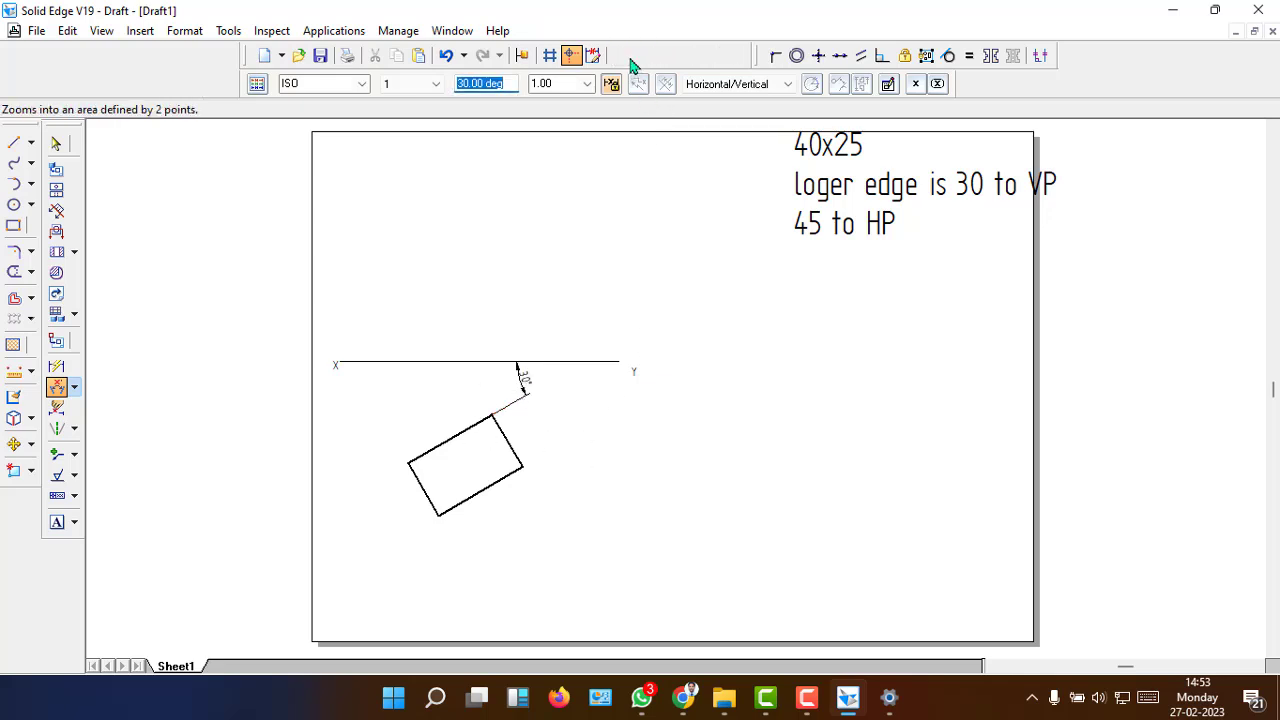
# - Draw both diagonals of the inclined rectangle from corner to opposite corner
pyautogui.click(620, 56)
pyautogui.moveTo(390, 427); pyautogui.dragTo(696, 590)
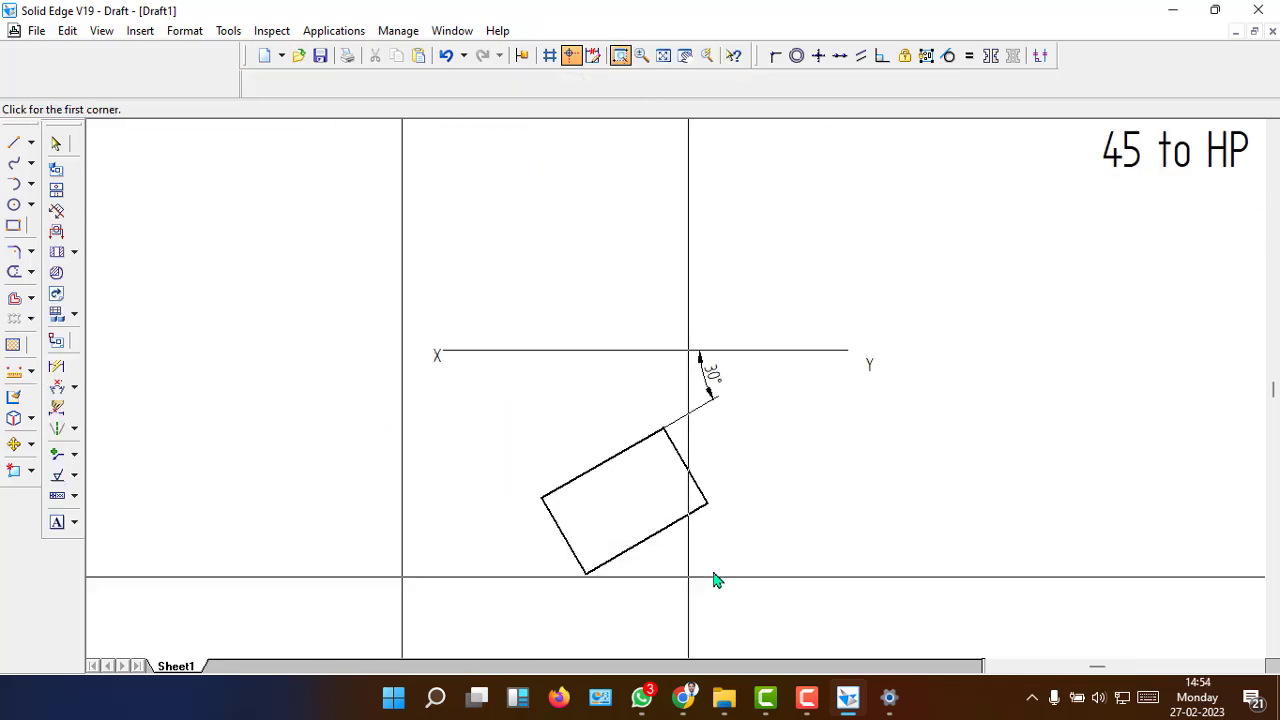
pyautogui.click(1257, 666)
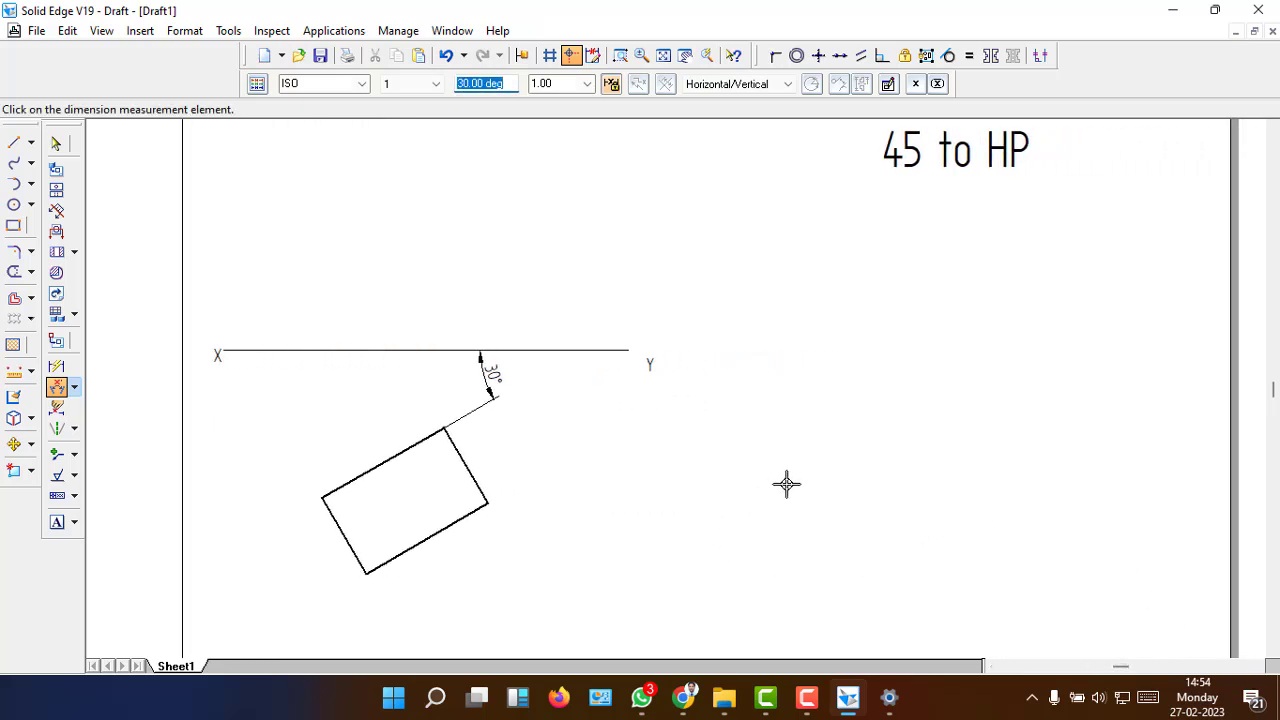
pyautogui.scroll(1, 784, 486)
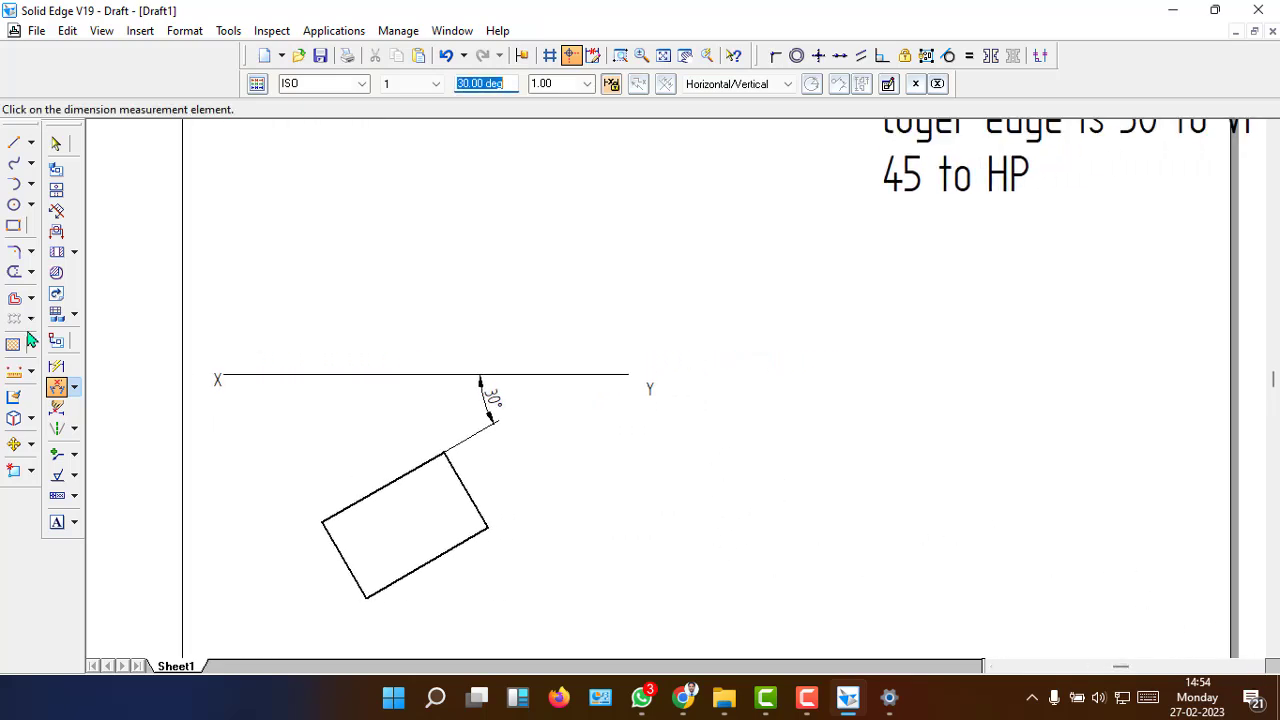
pyautogui.click(13, 228)
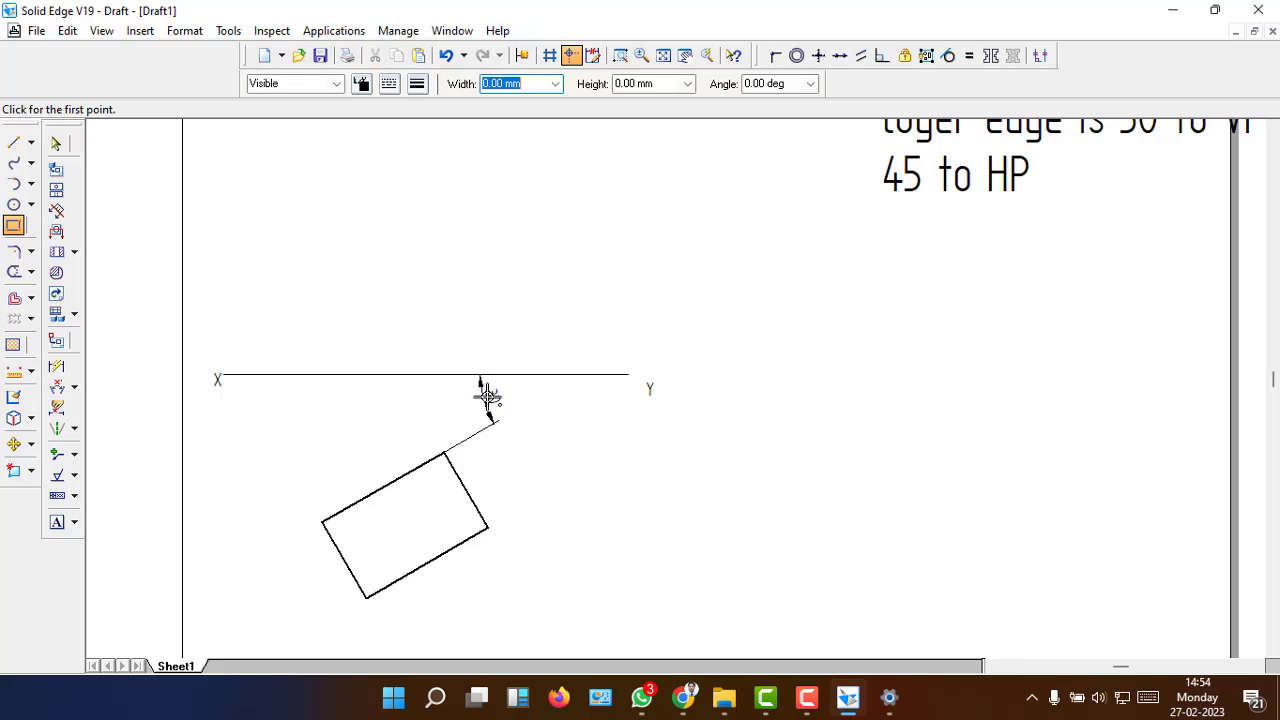
pyautogui.scroll(-1, 483, 440)
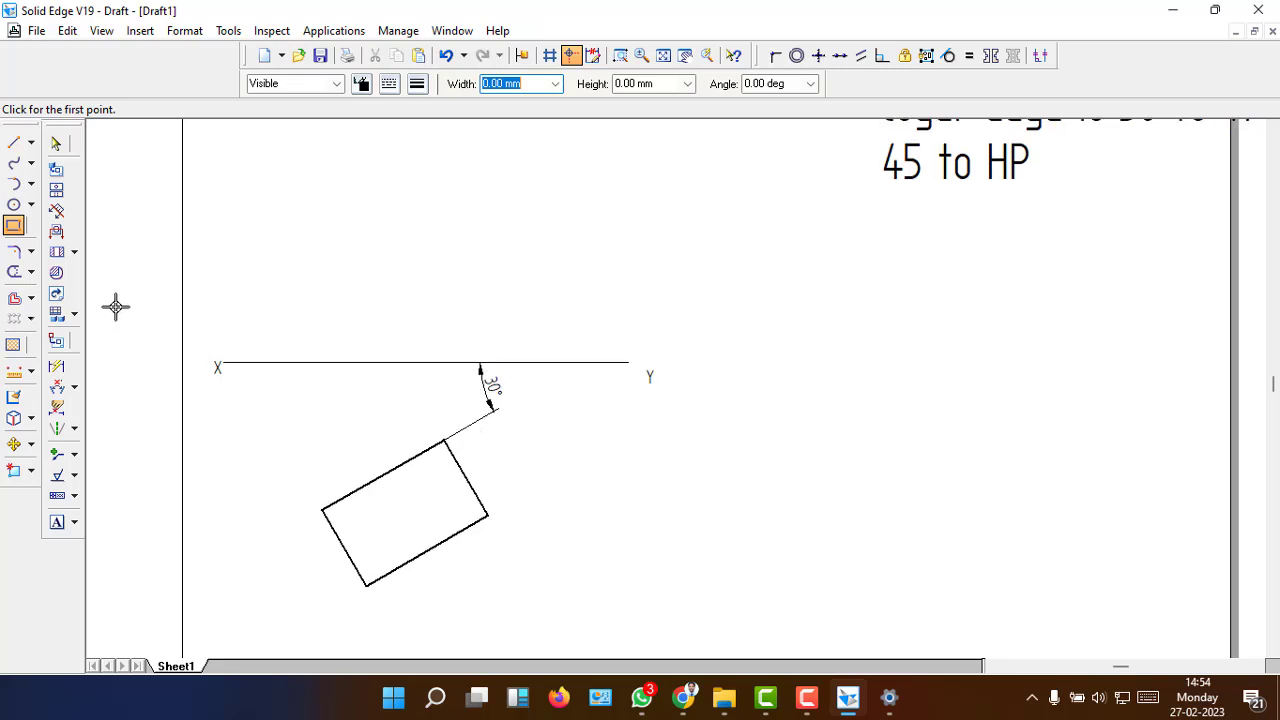
pyautogui.click(14, 142)
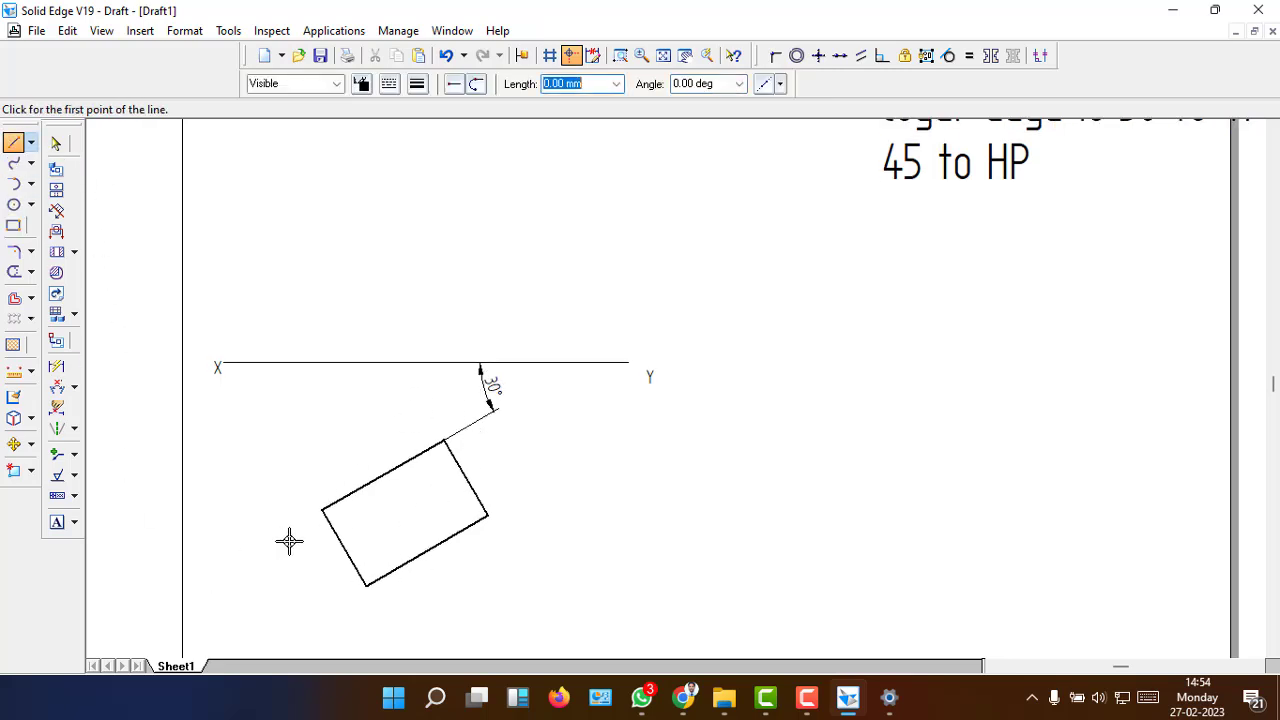
pyautogui.click(325, 511)
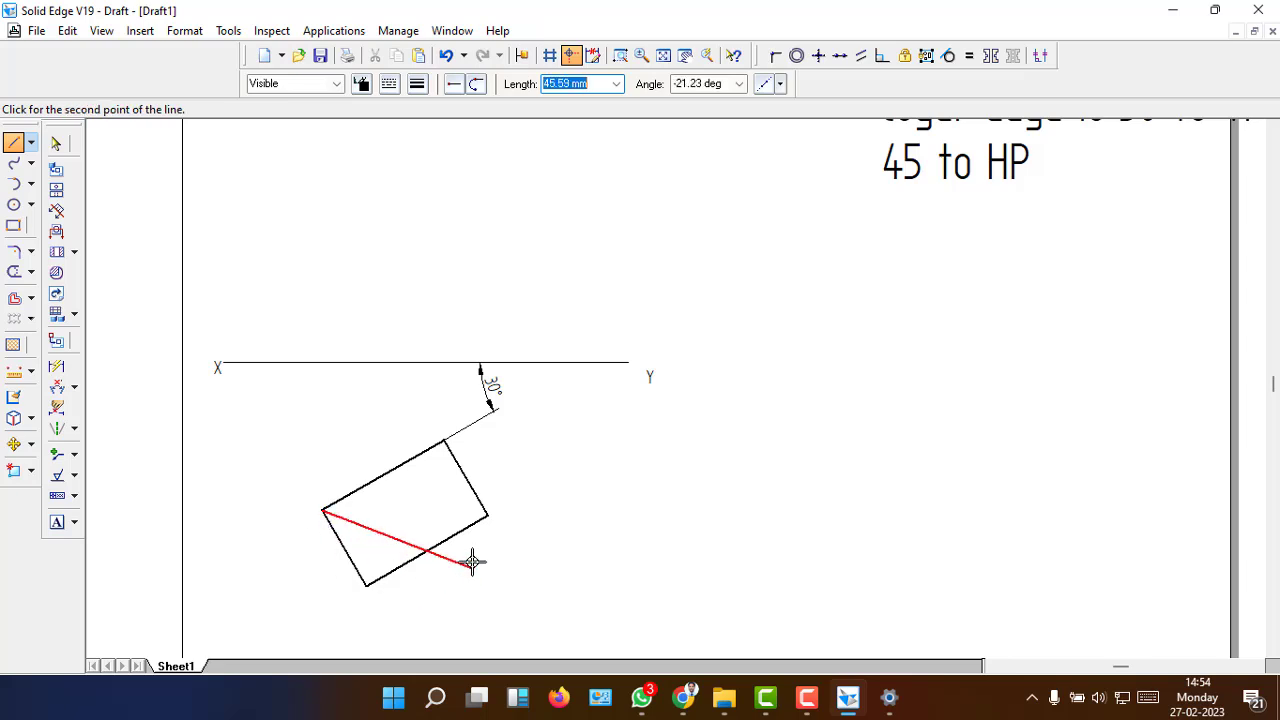
pyautogui.click(489, 515)
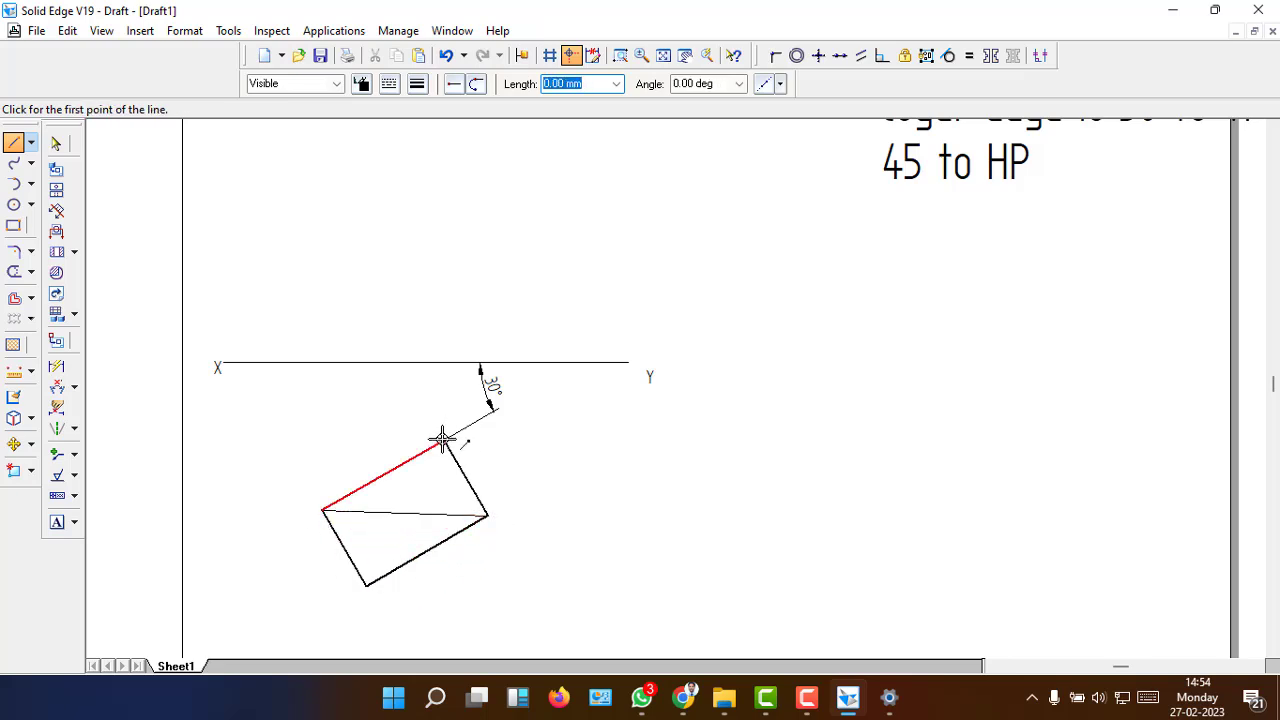
pyautogui.click(444, 440)
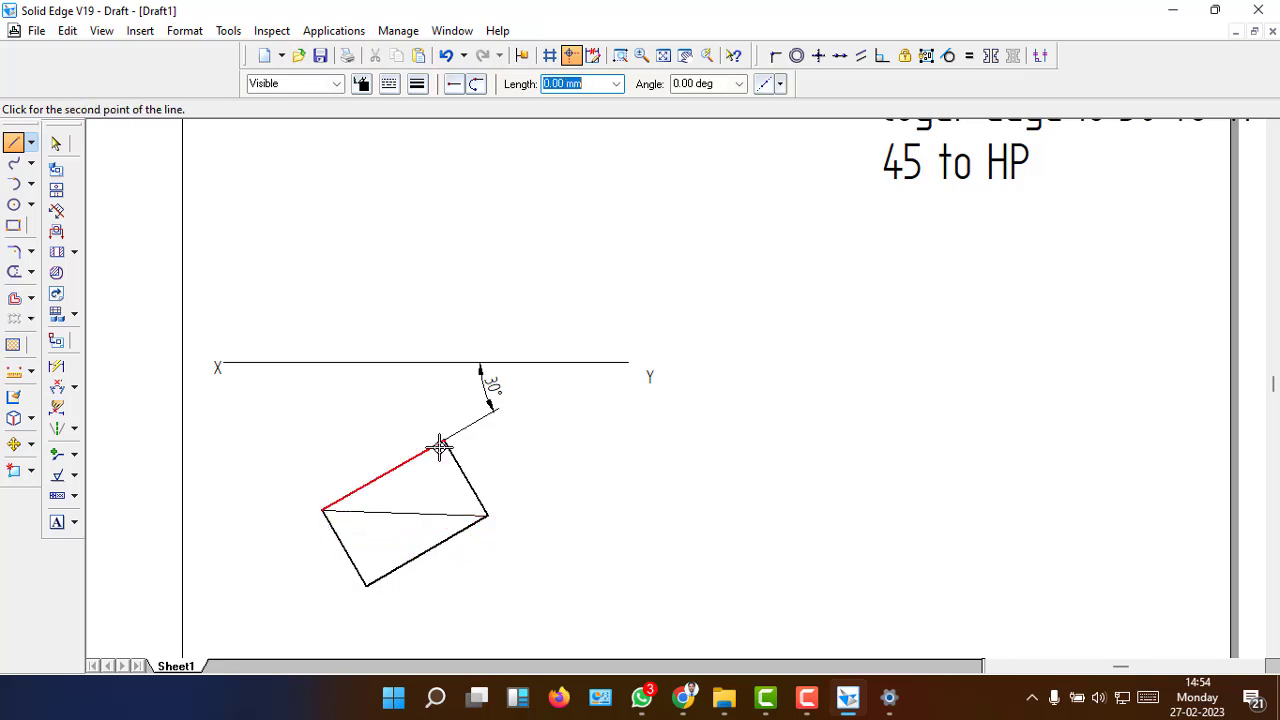
pyautogui.click(367, 585)
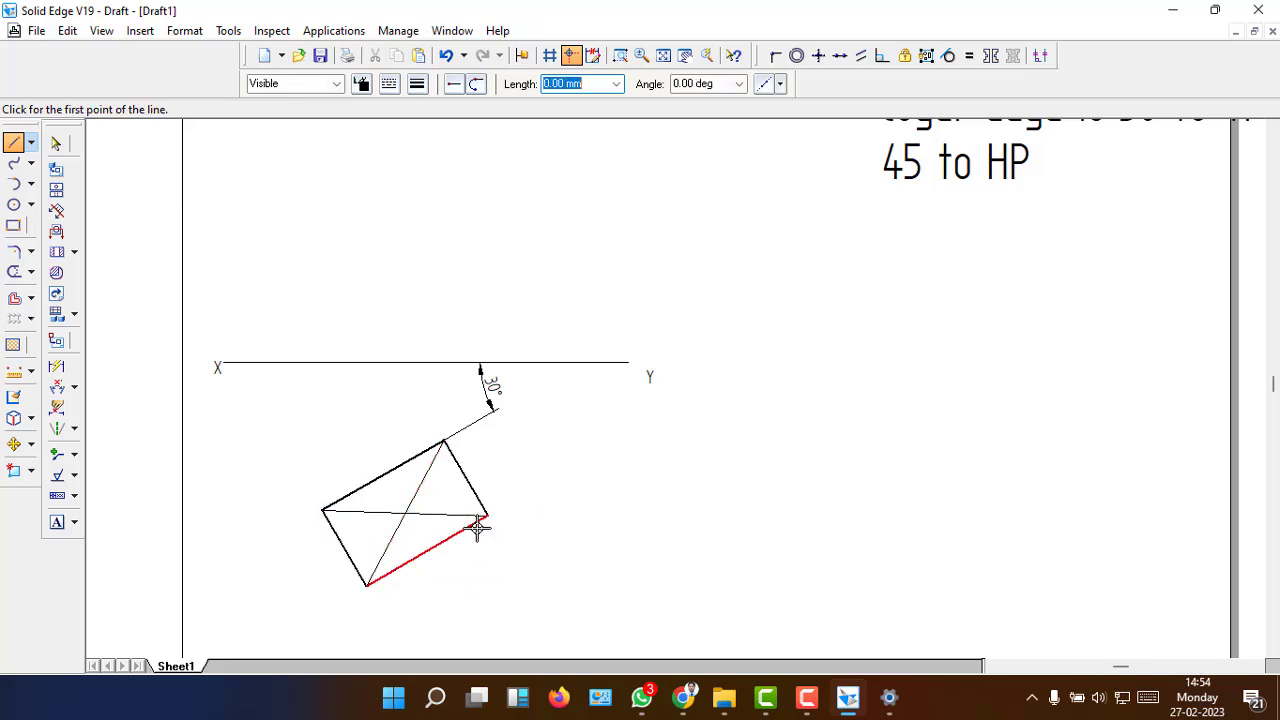
# - Label the rectangle's corners 1(a), 2(b), 3(c) and 4(d) counterclockwise, starting at the leftmost corner
pyautogui.scroll(-1, 385, 500)
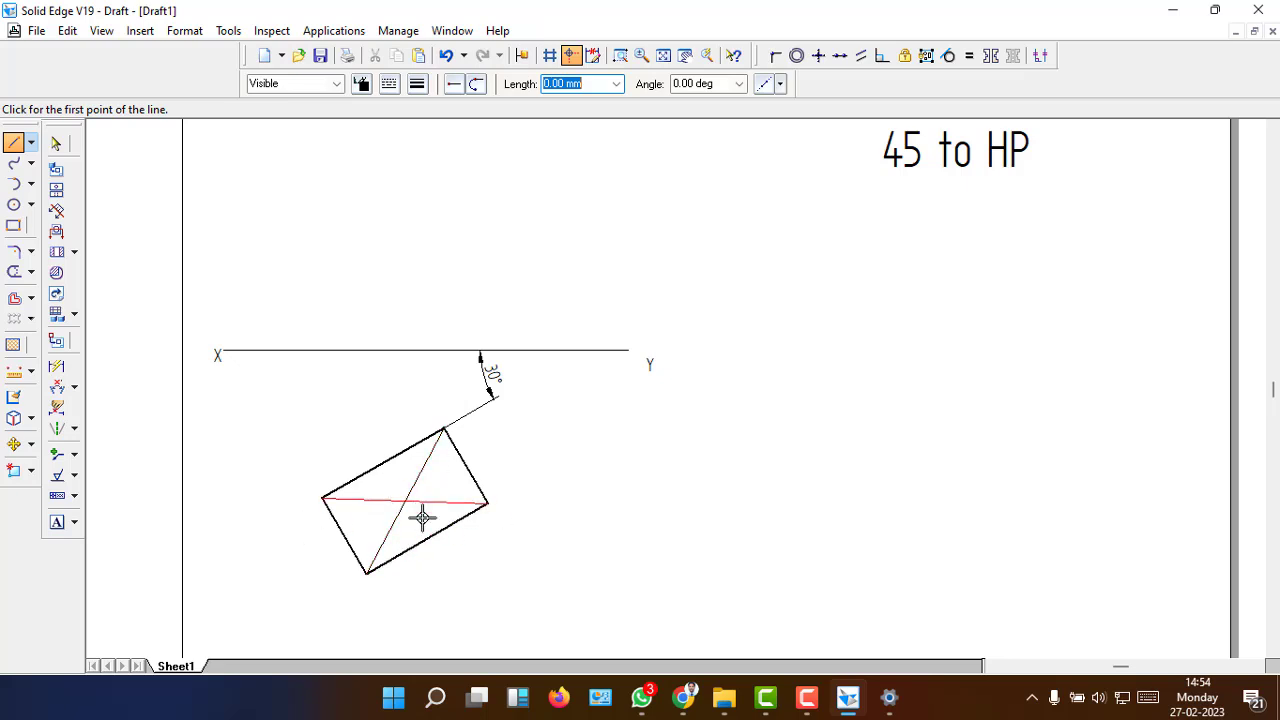
pyautogui.scroll(-2, 420, 517)
pyautogui.click(57, 522)
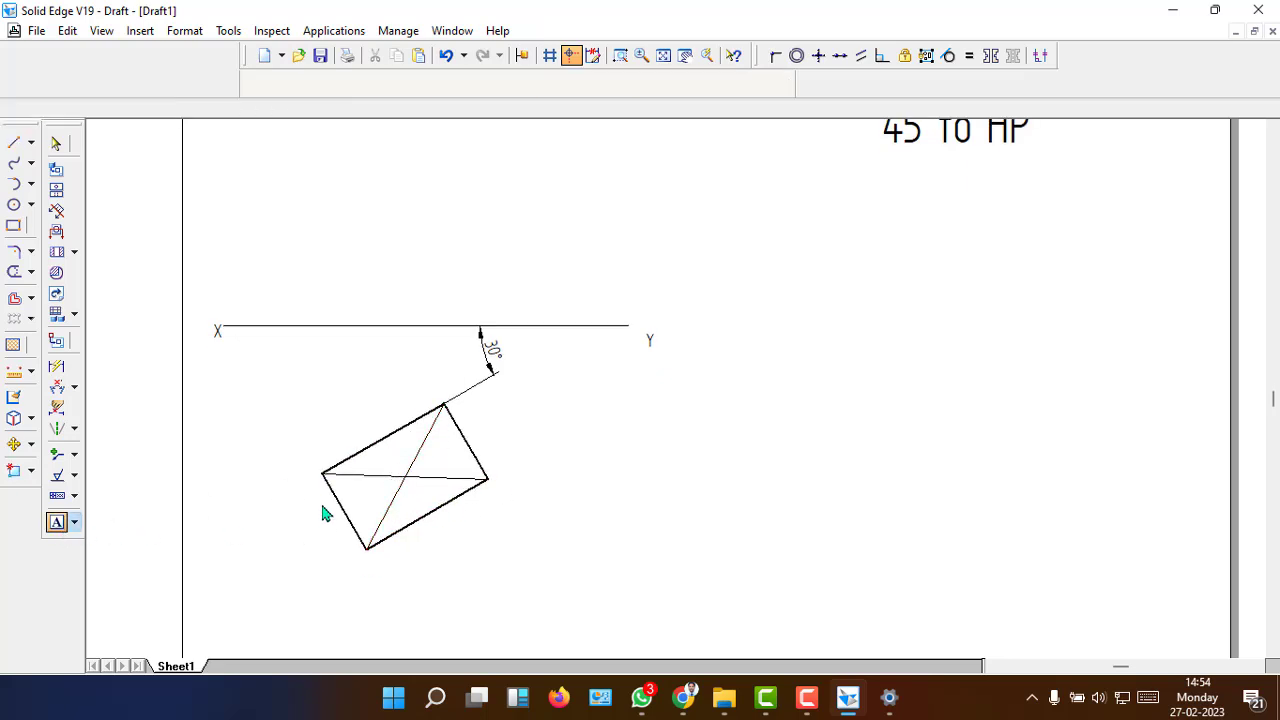
pyautogui.click(298, 468)
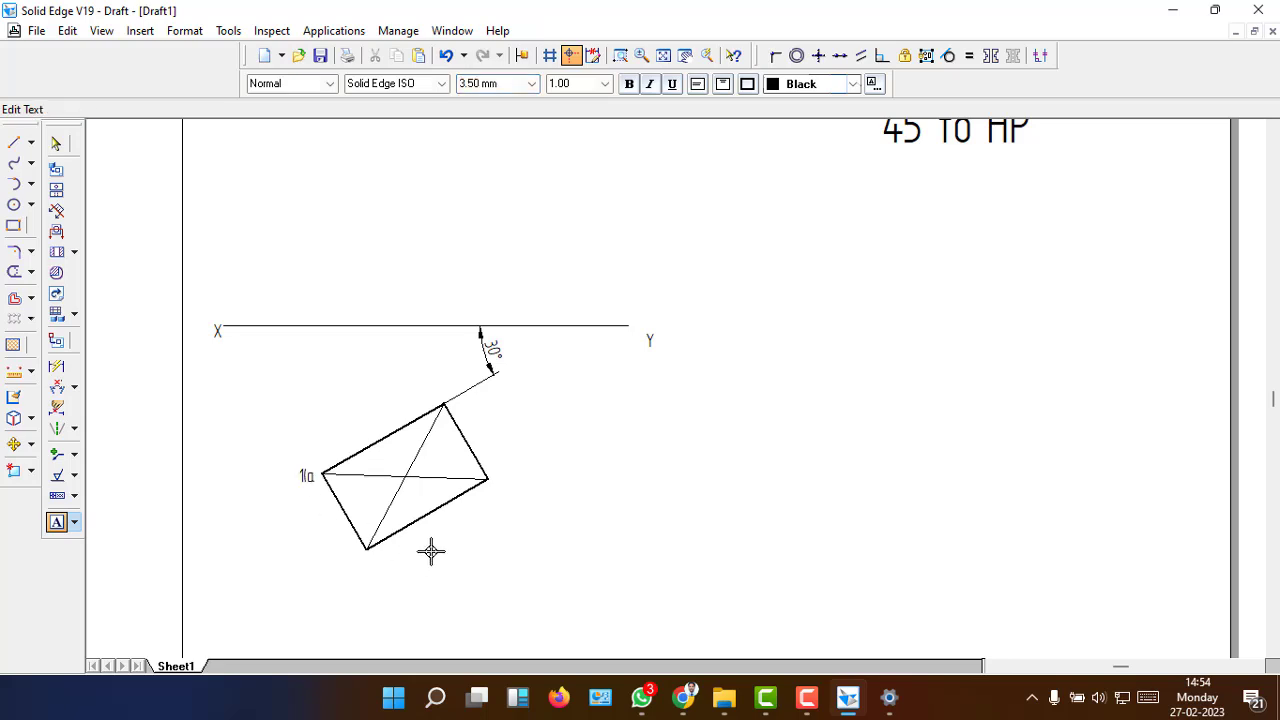
pyautogui.click(360, 557)
pyautogui.click(359, 560)
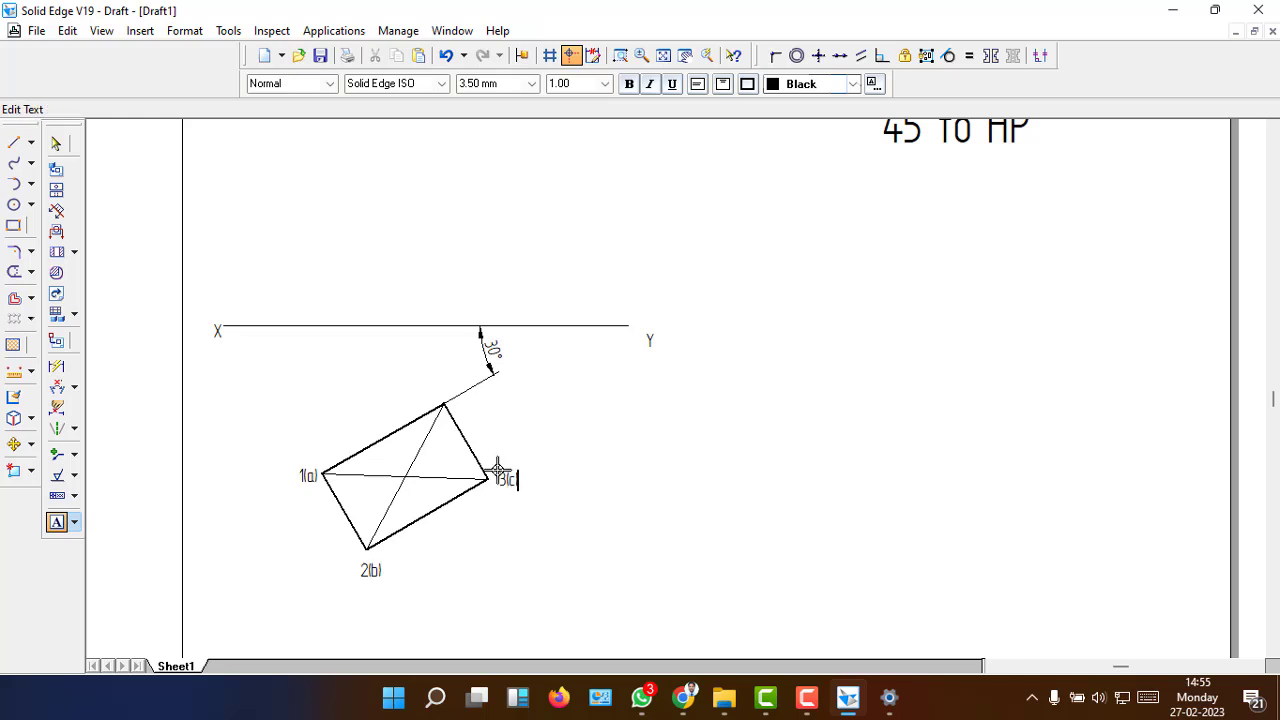
pyautogui.click(463, 396)
pyautogui.click(463, 396)
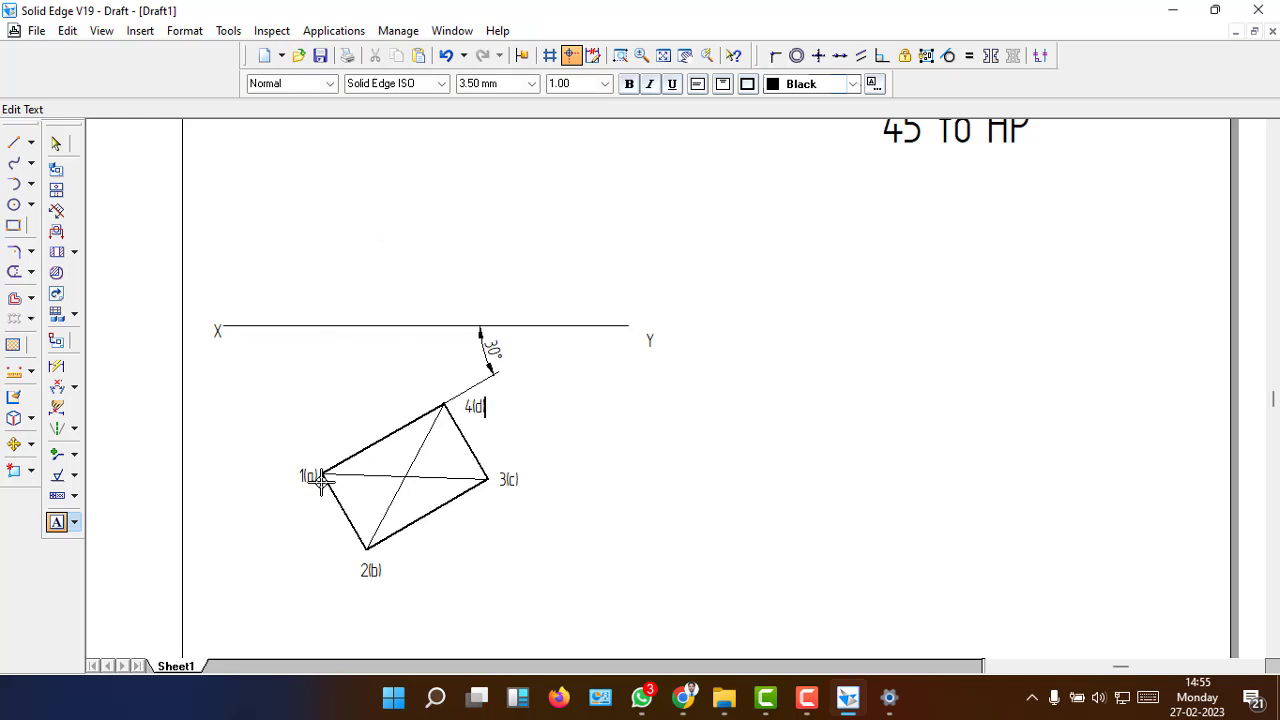
# - Draw a vertical projector about 43 mm long from the intersection of the rectangle's diagonals up to the XY line
pyautogui.click(14, 142)
pyautogui.click(405, 476)
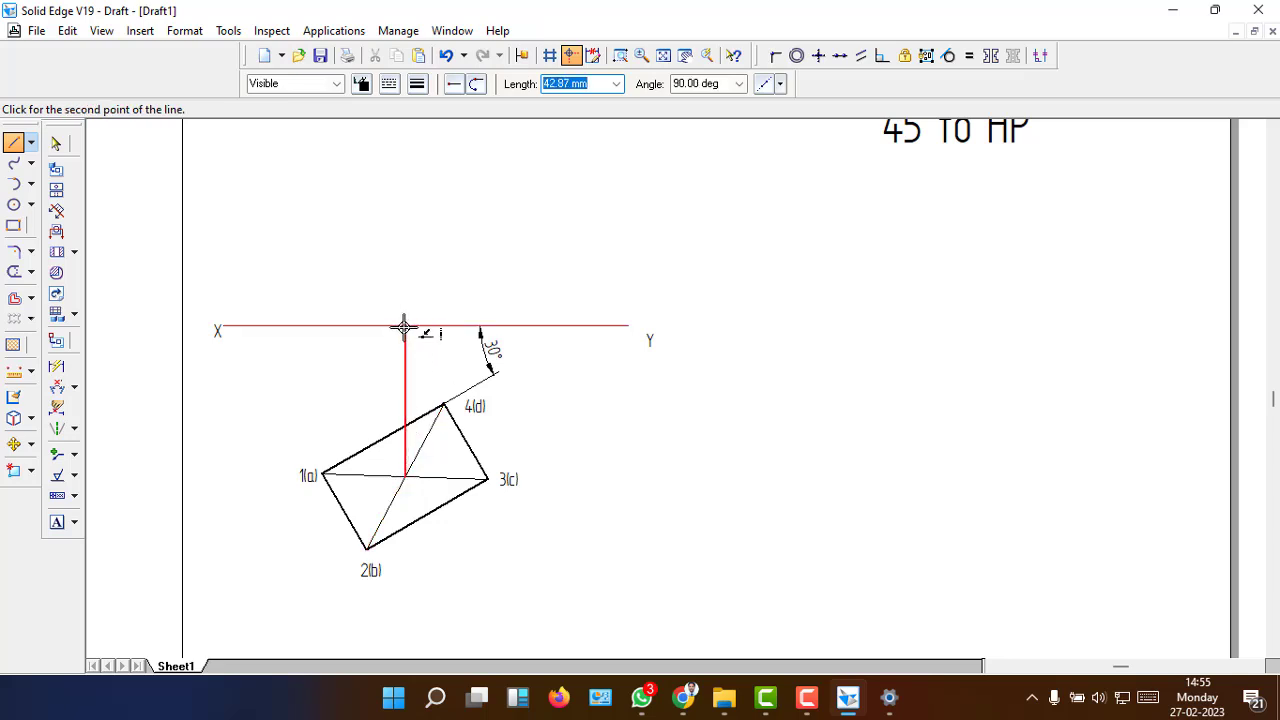
pyautogui.click(405, 326)
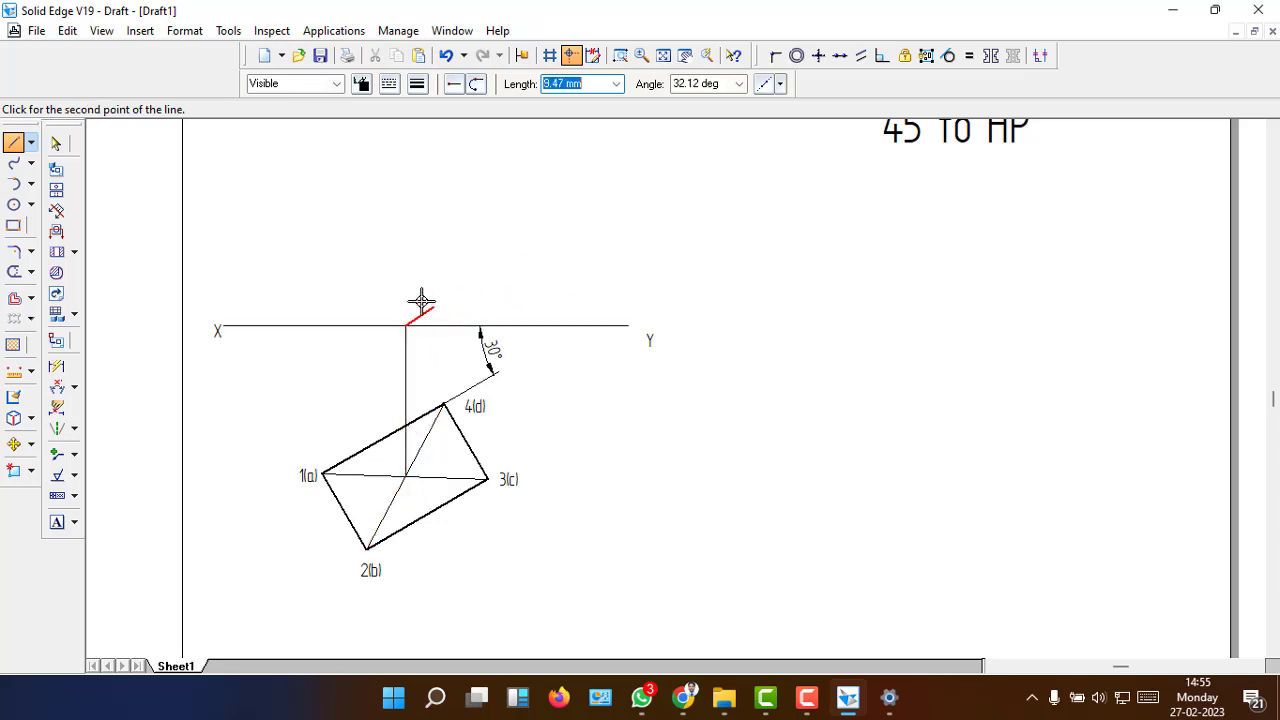
# - Draw a 65 mm axis at 90 degrees upward from the centre projector's end on the XY line, using a dash-dot line type
pyautogui.click(389, 84)
pyautogui.click(423, 134)
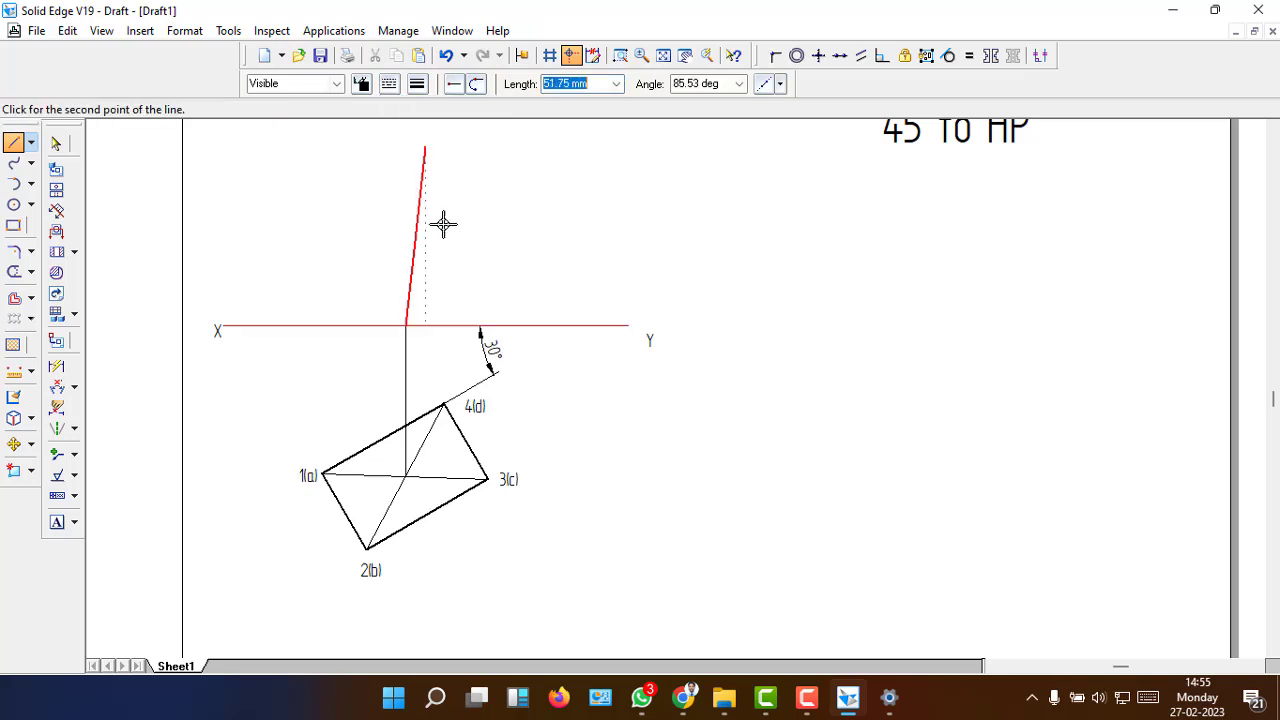
pyautogui.scroll(2, 421, 280)
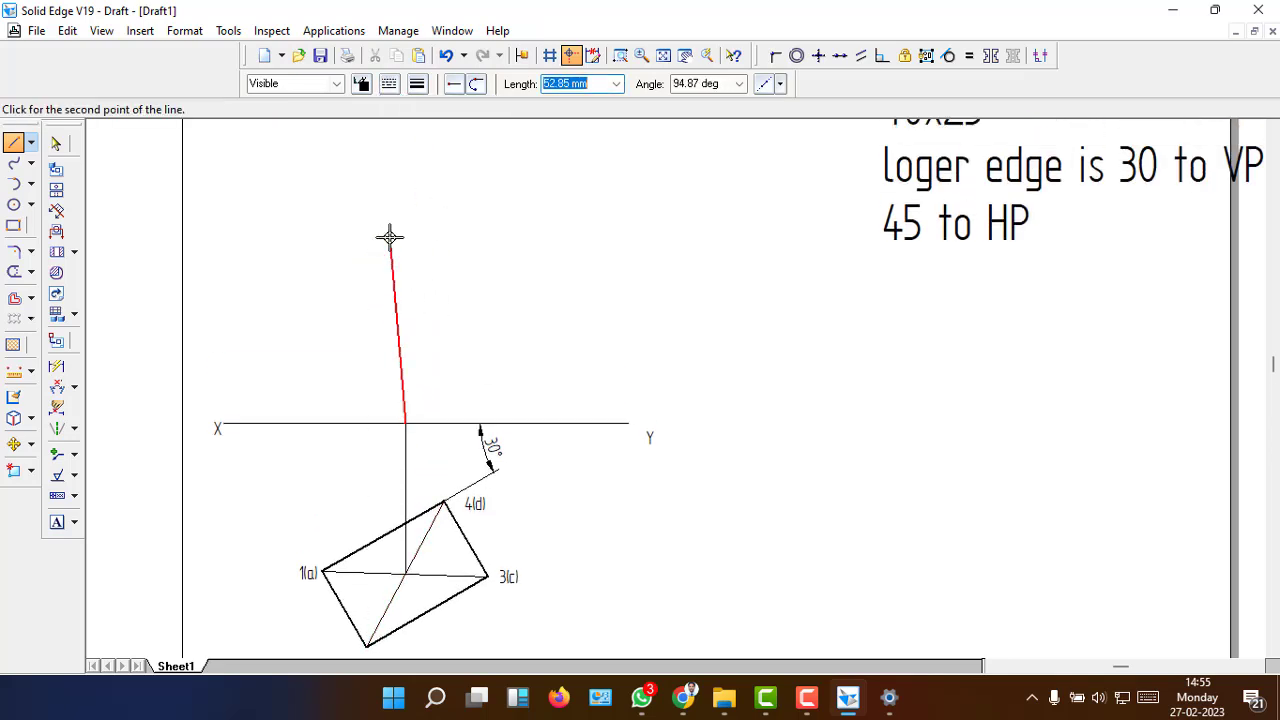
pyautogui.write('85')
pyautogui.press('Tab')
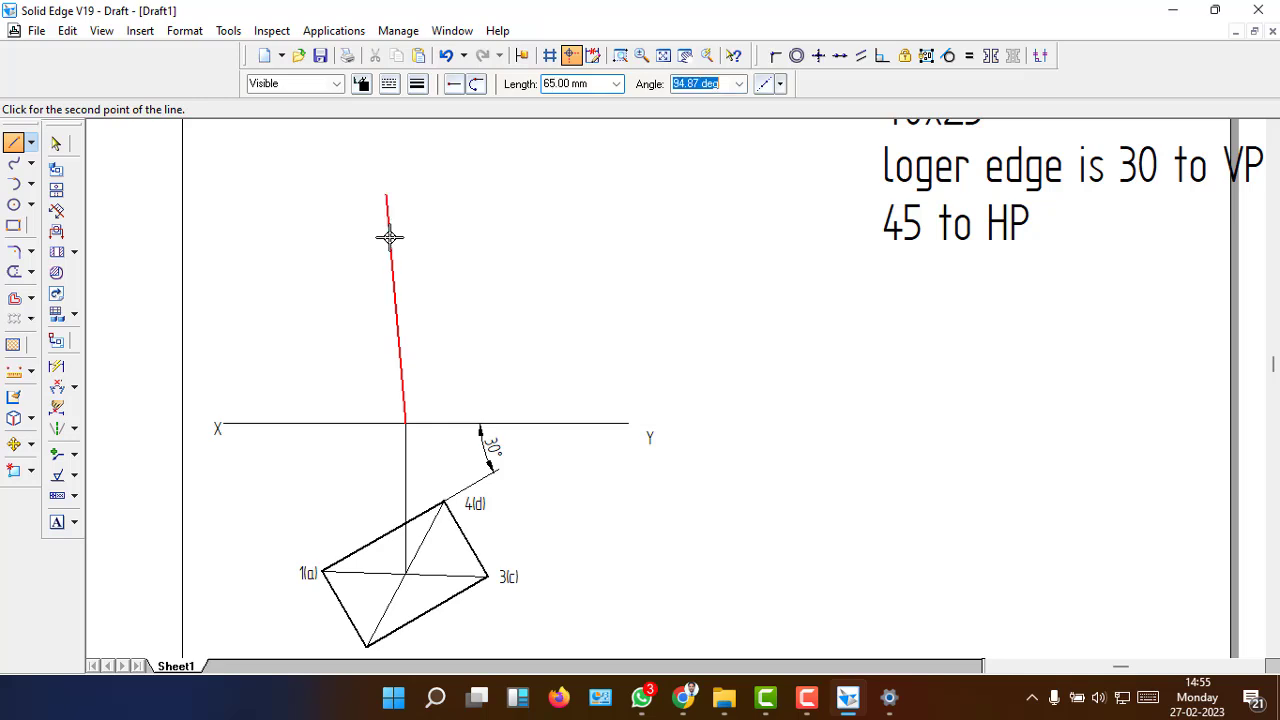
pyautogui.write('90')
pyautogui.press('Return')
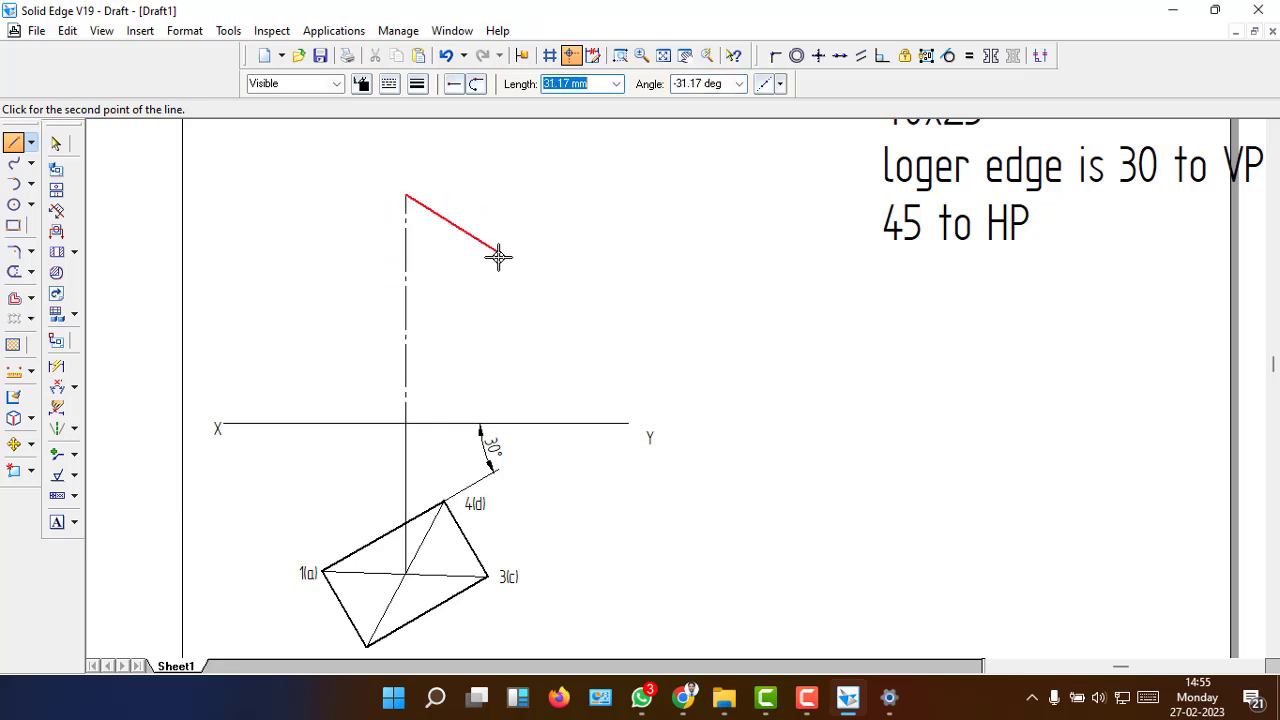
pyautogui.rightClick(480, 343)
pyautogui.click(56, 143)
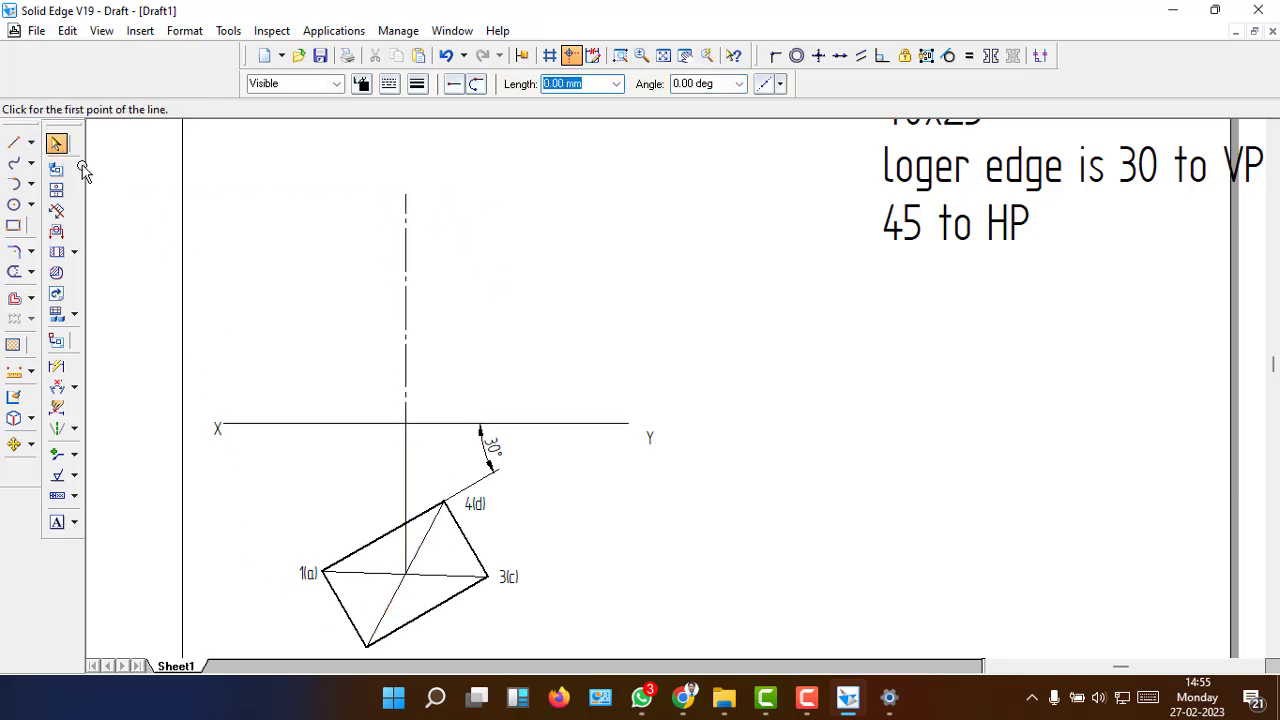
pyautogui.click(403, 556)
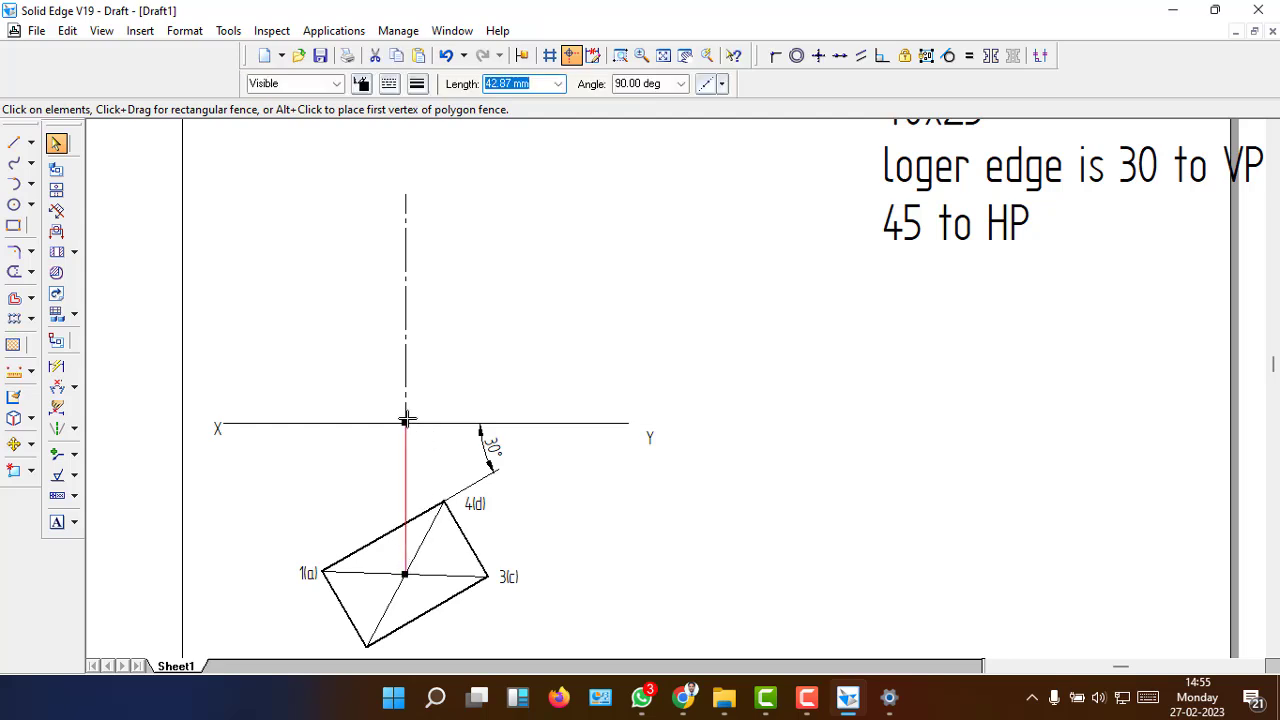
pyautogui.click(406, 300)
pyautogui.click(555, 290)
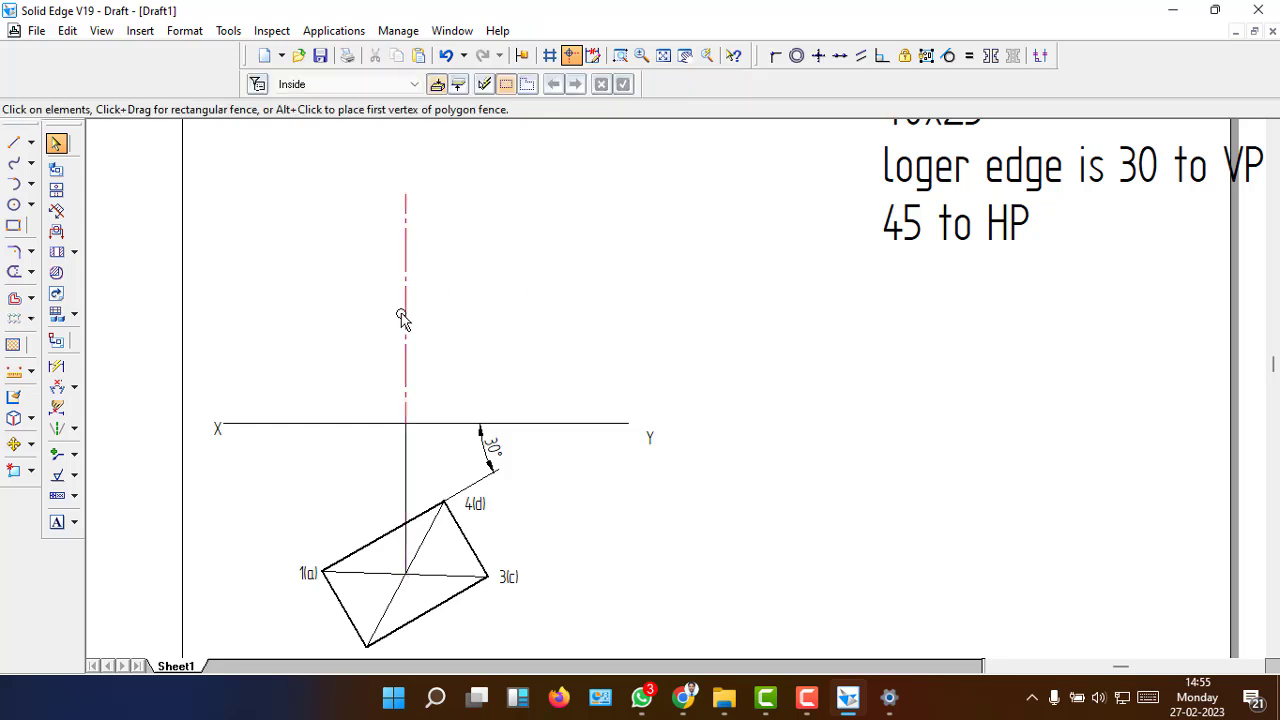
# - Draw a vertical projector from corner 1(a) up to the XY line
pyautogui.click(14, 143)
pyautogui.click(322, 575)
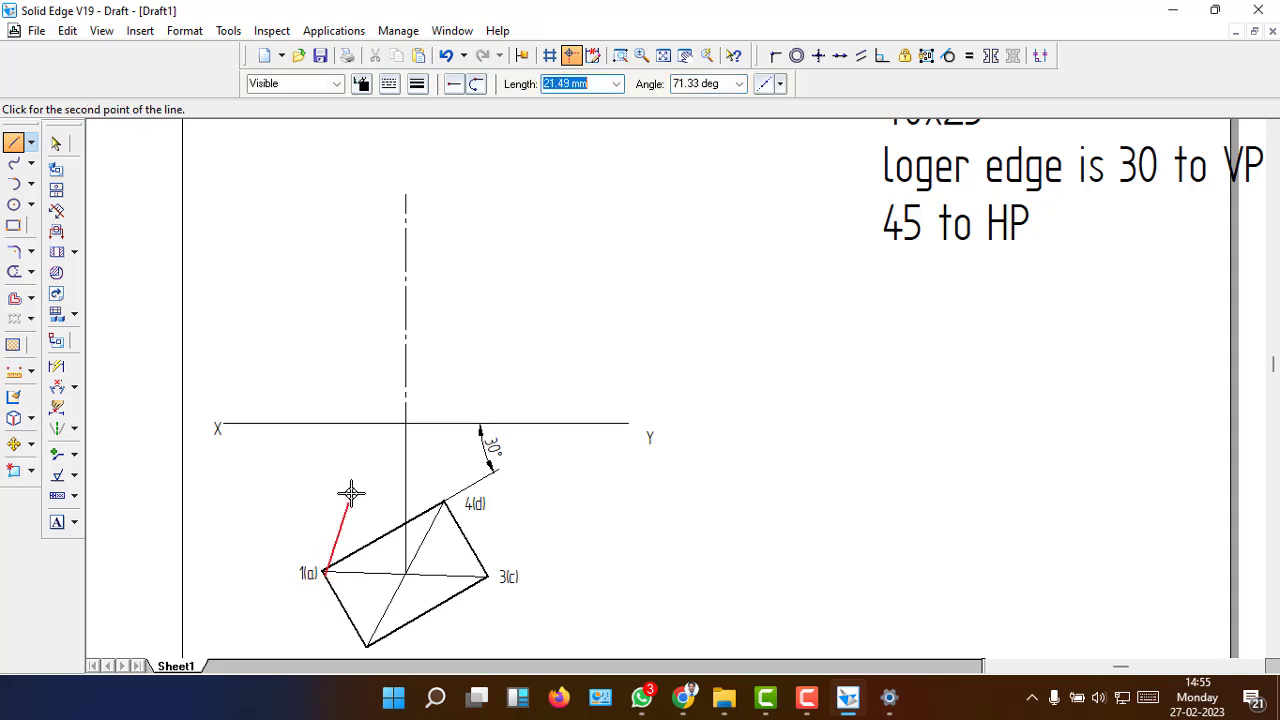
pyautogui.rightClick(314, 571)
pyautogui.click(320, 572)
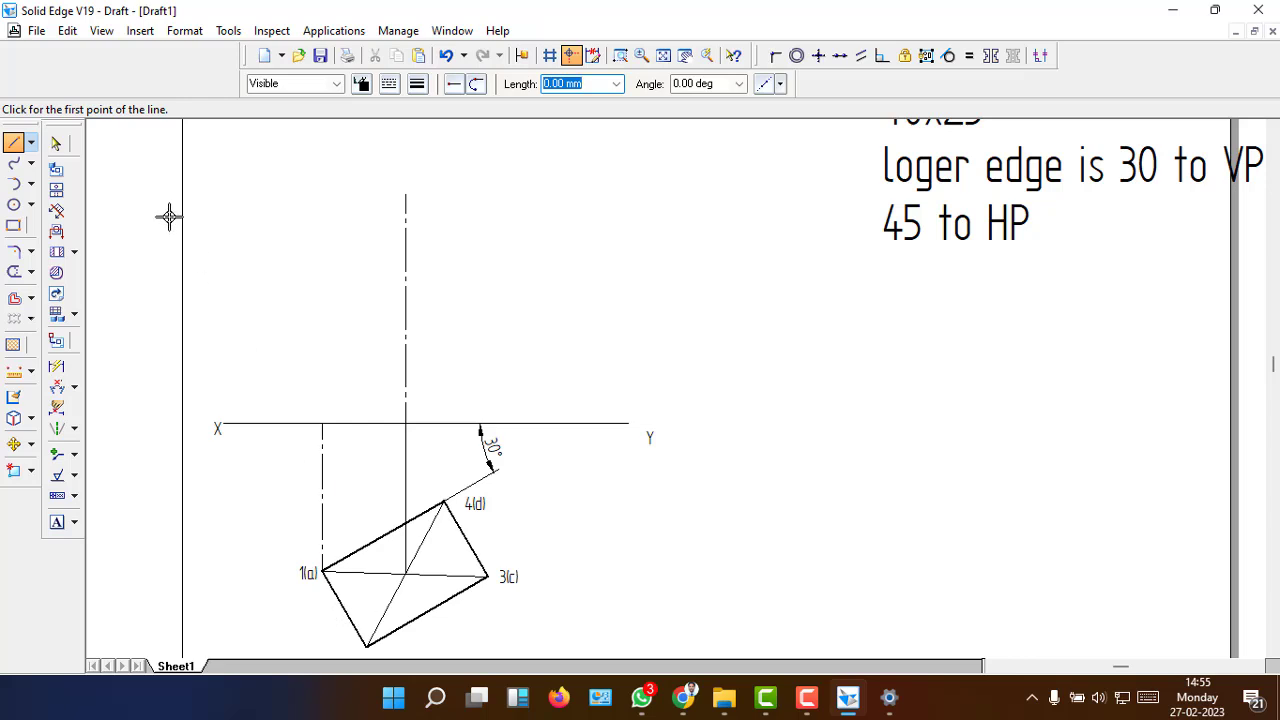
# - Change the line type of corner 1(a)'s projector to Continuous
pyautogui.click(55, 143)
pyautogui.click(322, 508)
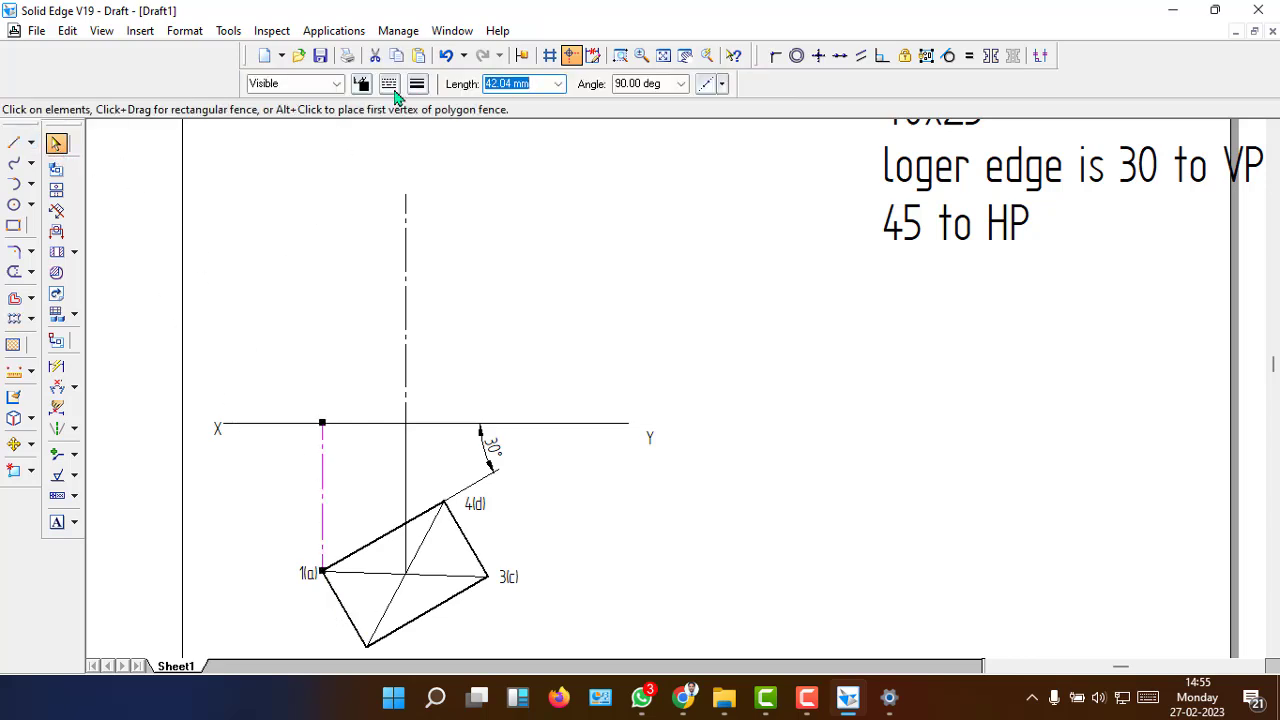
pyautogui.click(389, 84)
pyautogui.click(425, 104)
pyautogui.click(286, 223)
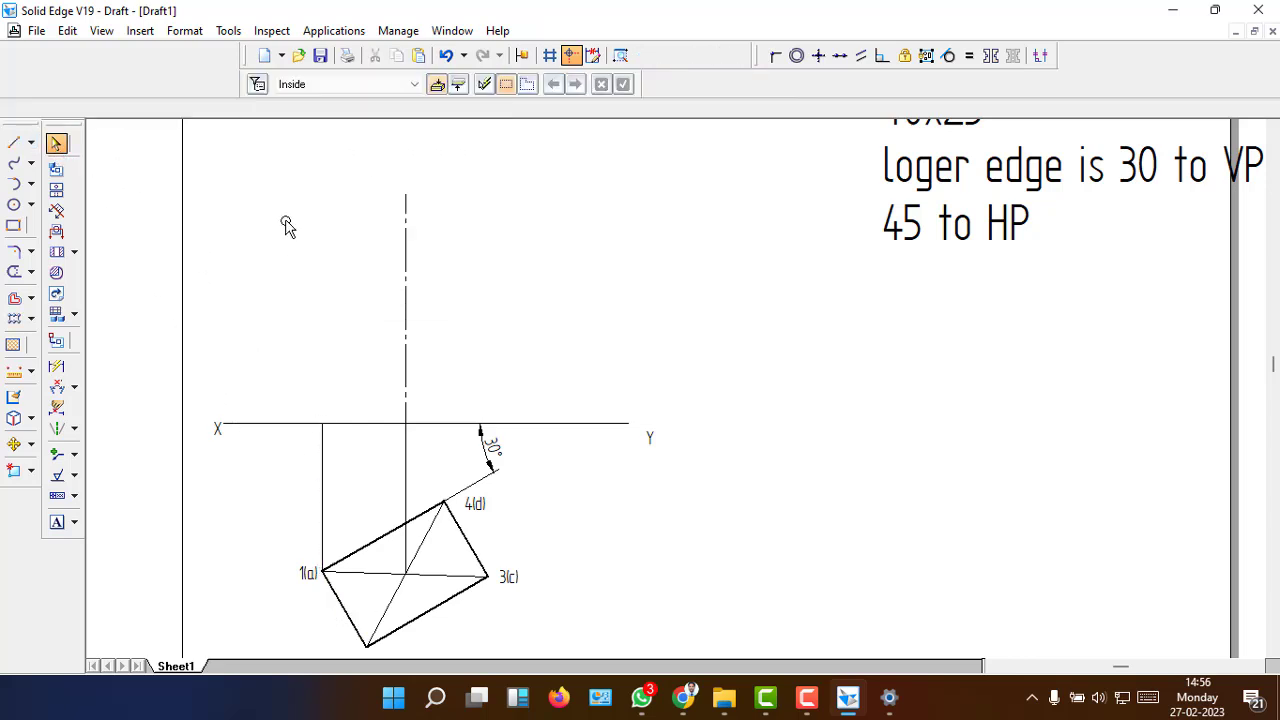
# - Draw vertical projectors with the Continuous line type from corners 2(b), 3(c) and 4(d) up to the XY line
pyautogui.click(12, 163)
pyautogui.click(14, 143)
pyautogui.click(389, 84)
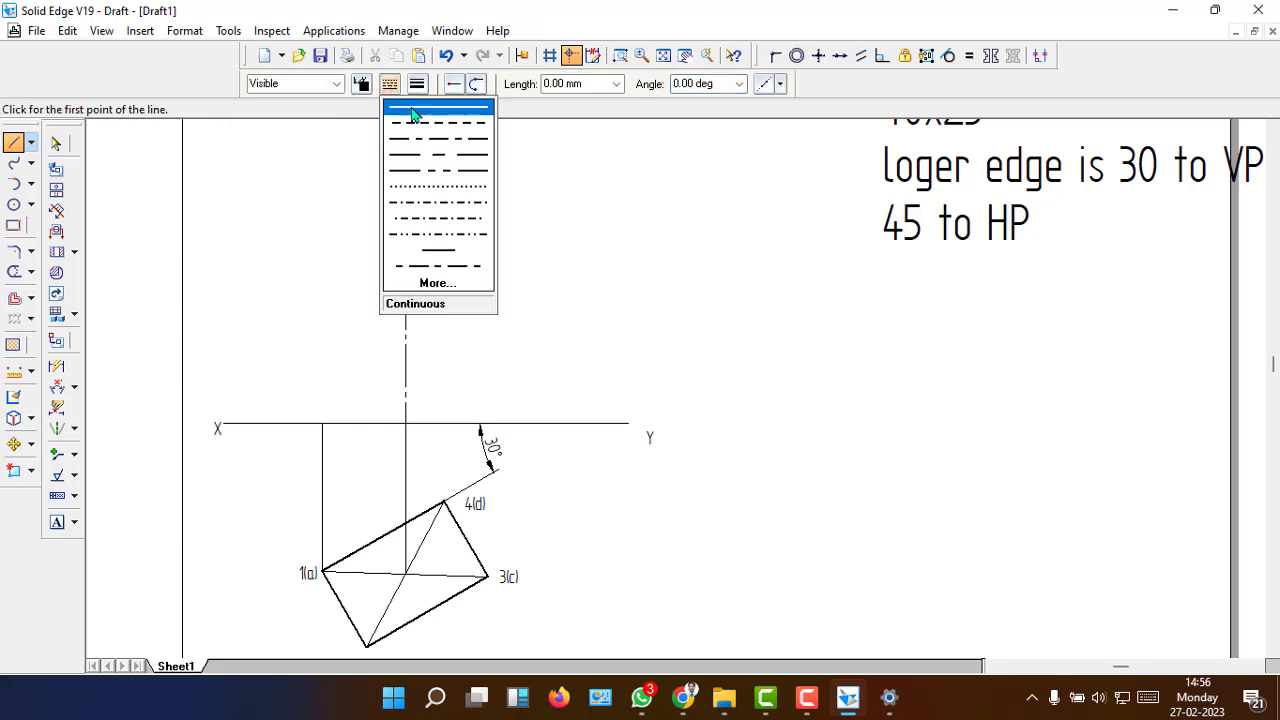
pyautogui.click(415, 114)
pyautogui.click(367, 645)
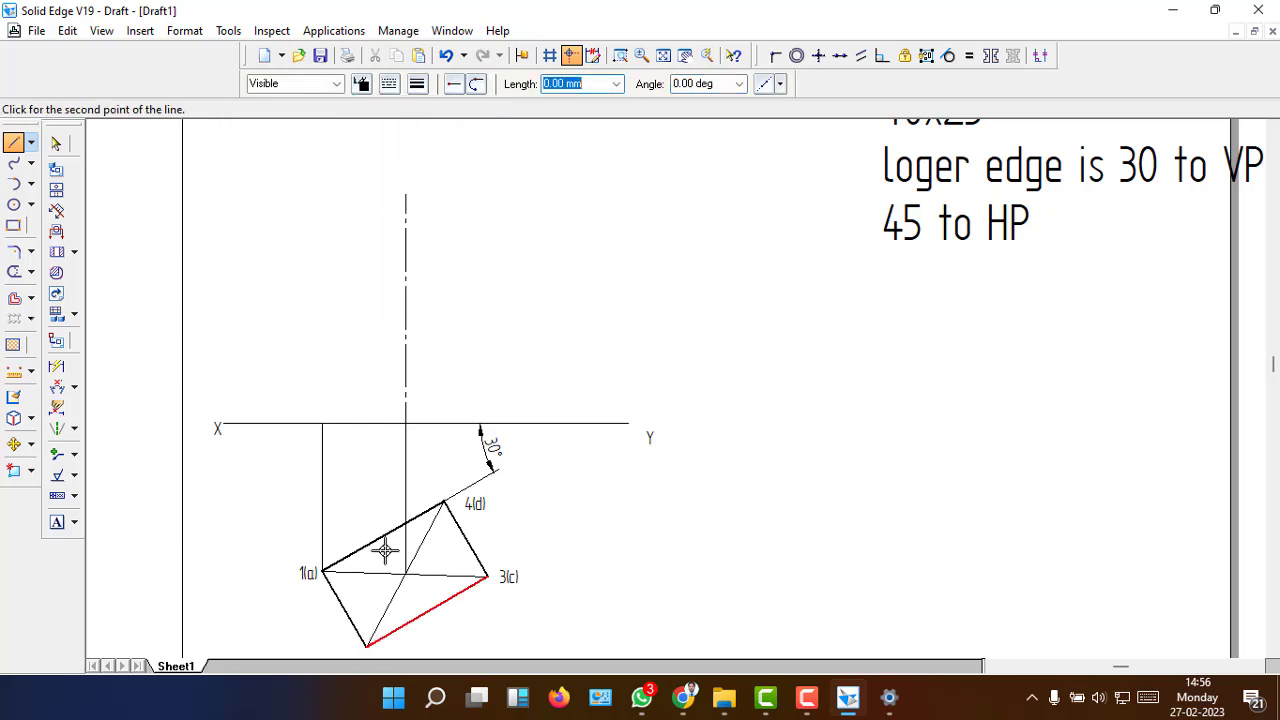
pyautogui.click(366, 425)
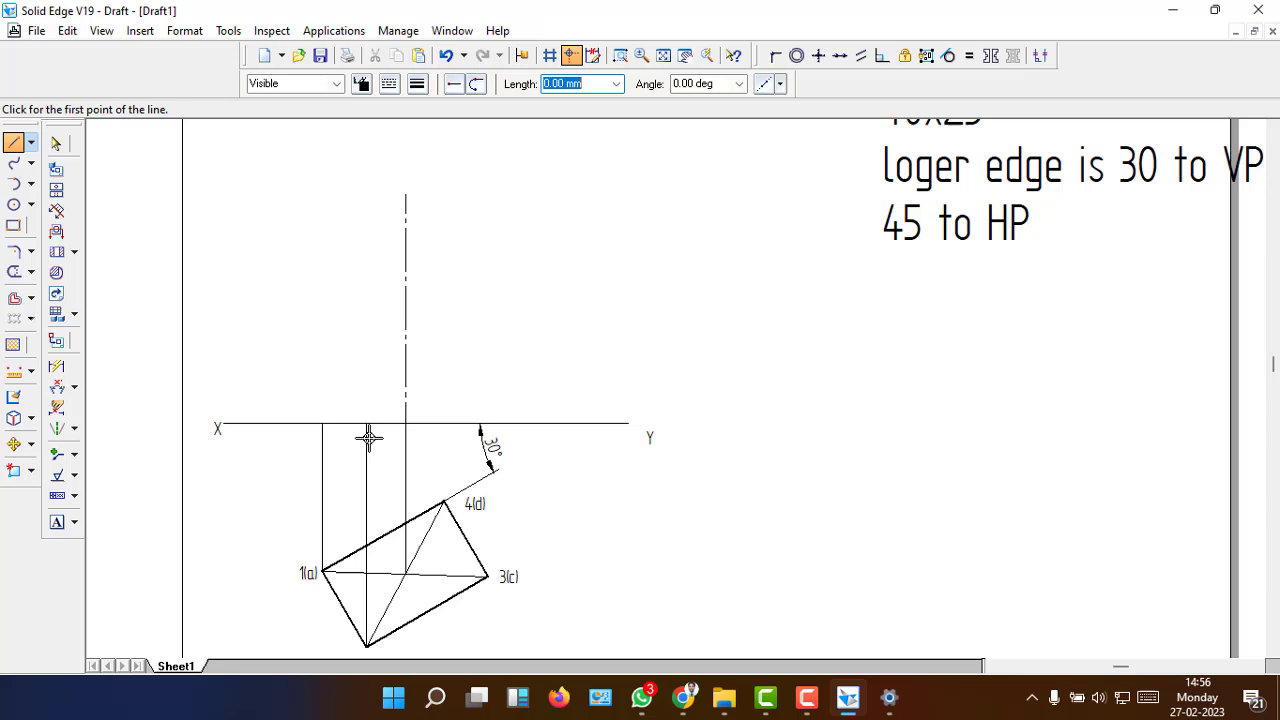
pyautogui.click(487, 576)
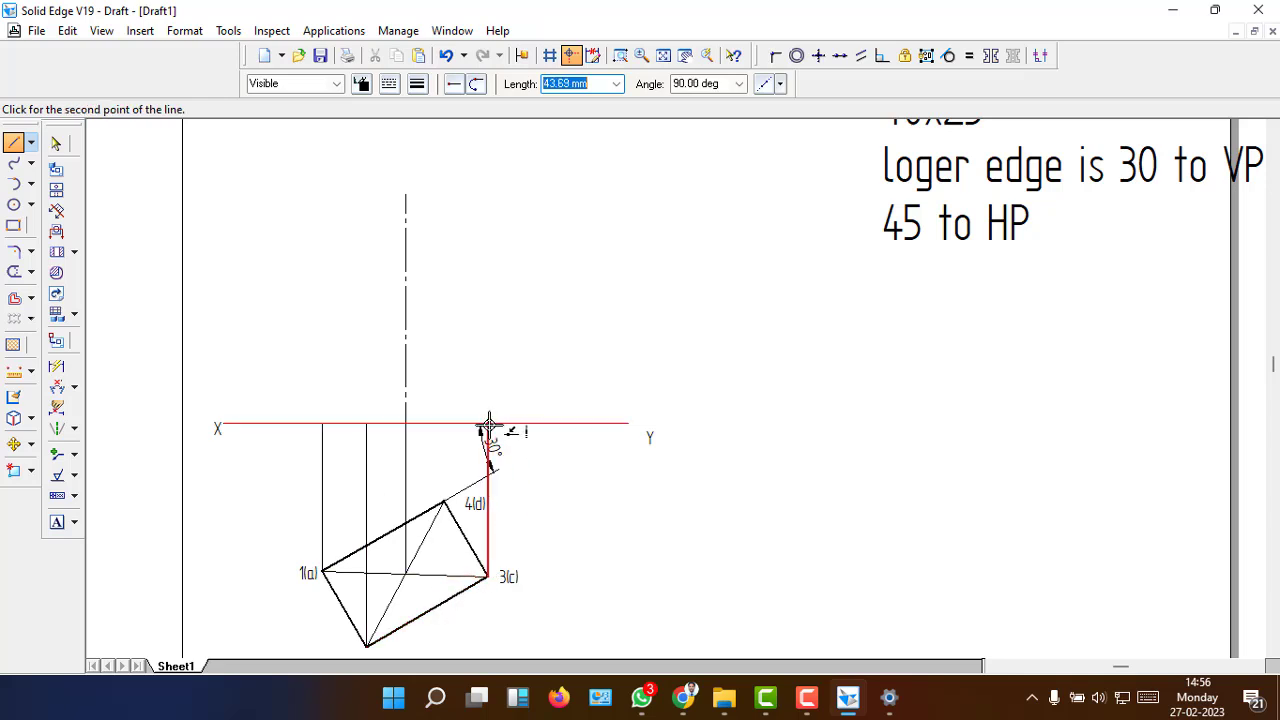
pyautogui.click(489, 425)
pyautogui.click(444, 501)
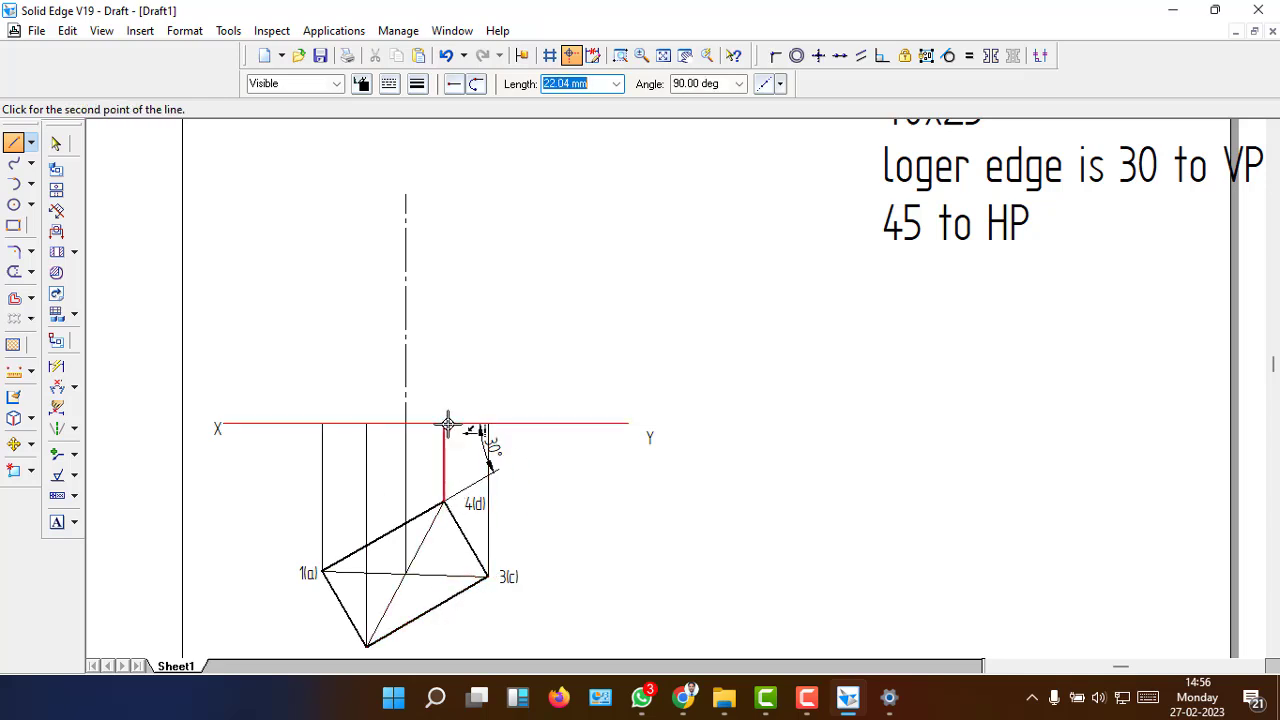
pyautogui.click(447, 425)
pyautogui.press('Escape')
pyautogui.click(56, 143)
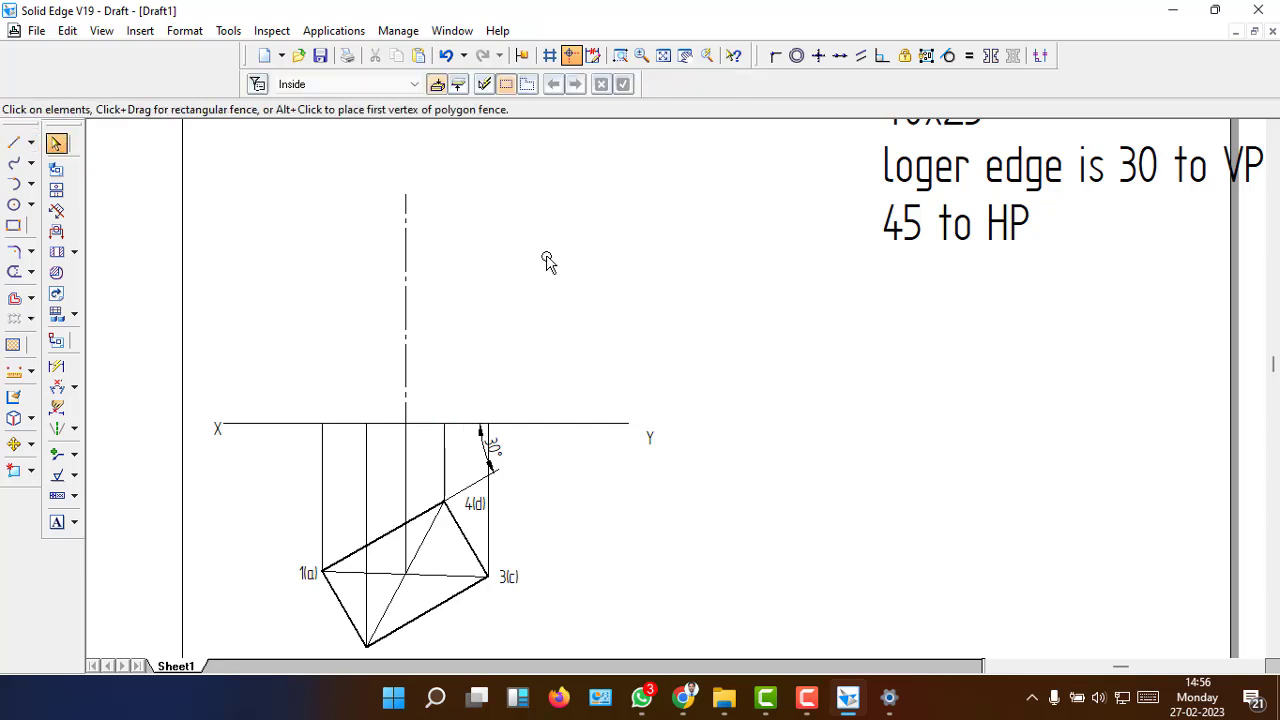
# - Copy the 65 mm axis line from its base point to the points where the four corner projectors meet the XY line
pyautogui.click(407, 289)
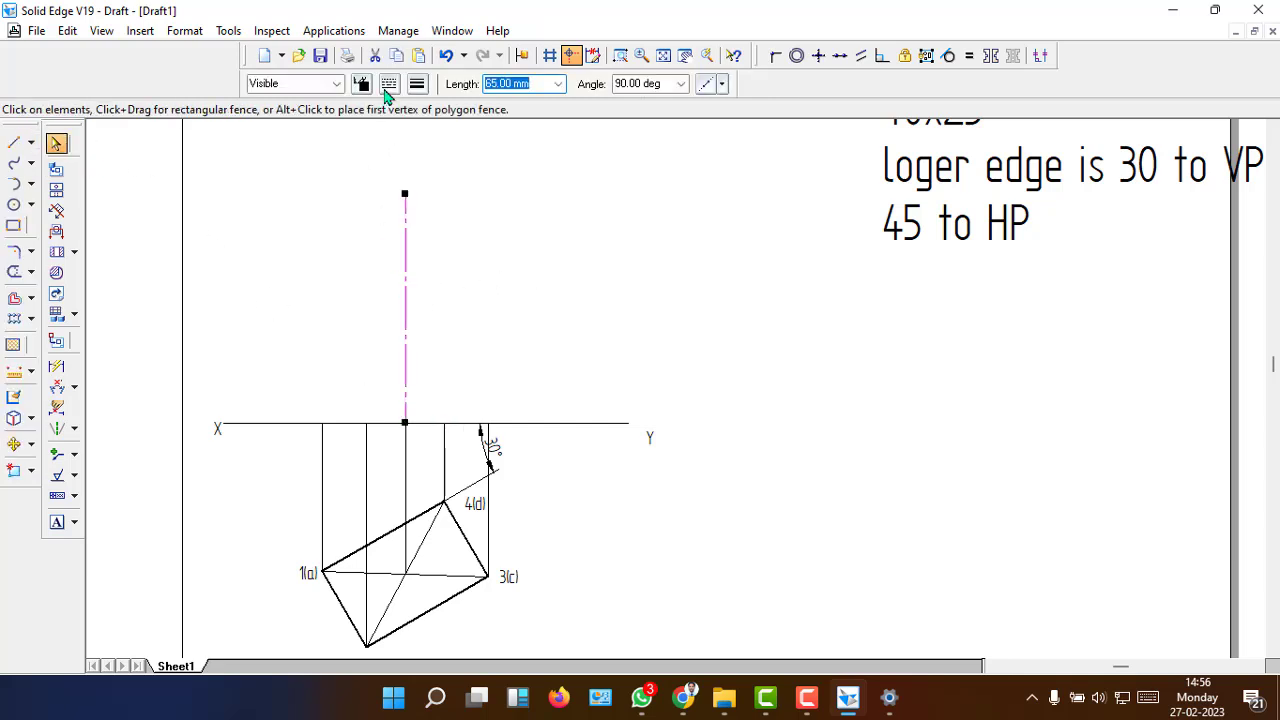
pyautogui.click(13, 444)
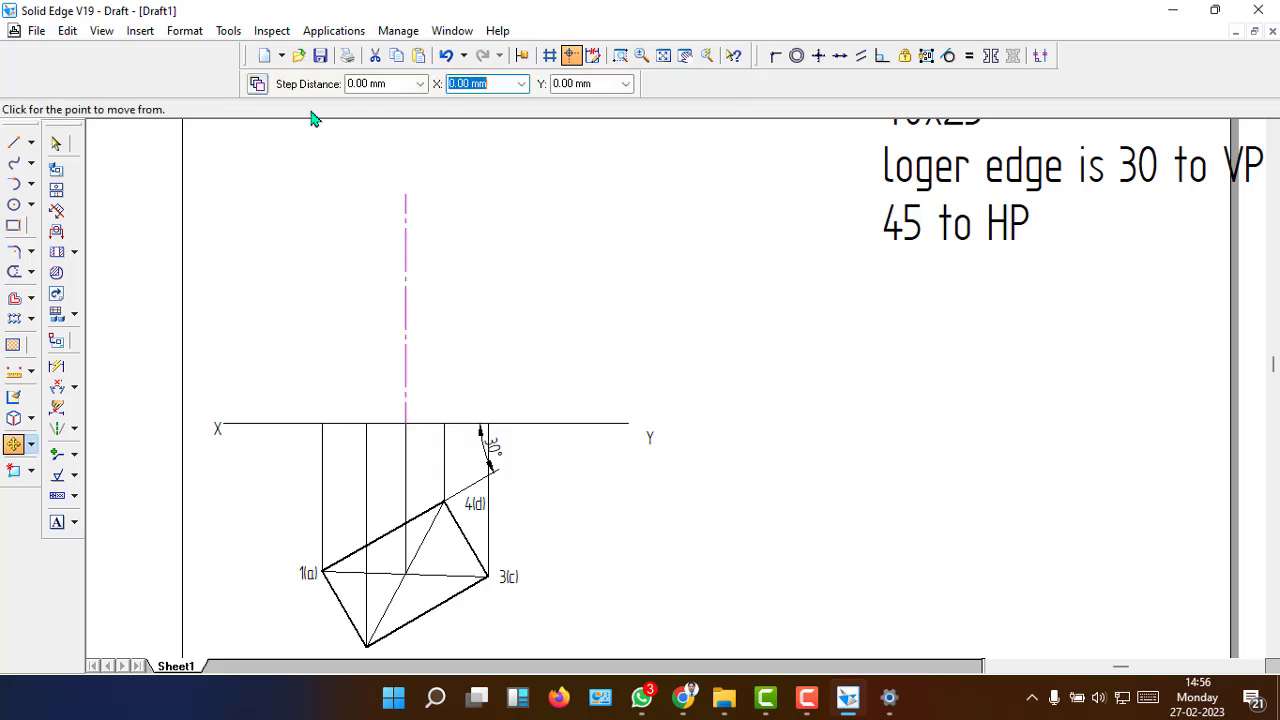
pyautogui.click(409, 420)
pyautogui.click(326, 428)
pyautogui.click(343, 425)
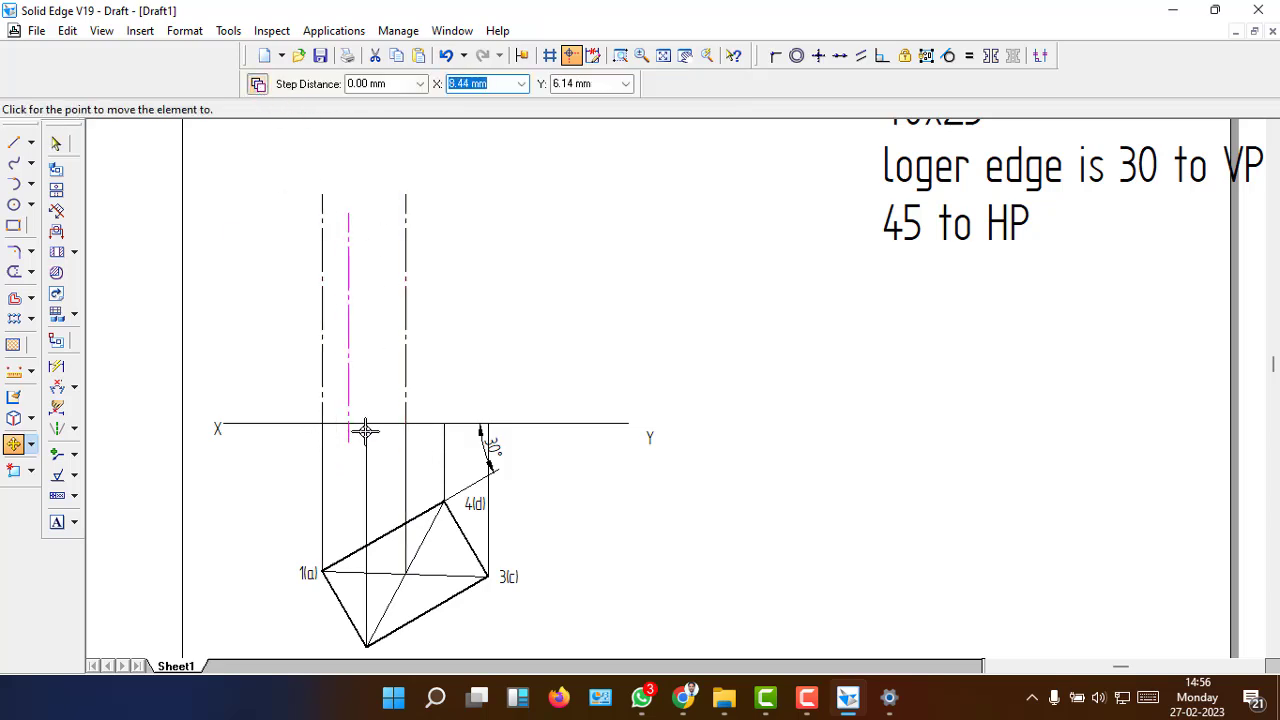
pyautogui.click(366, 428)
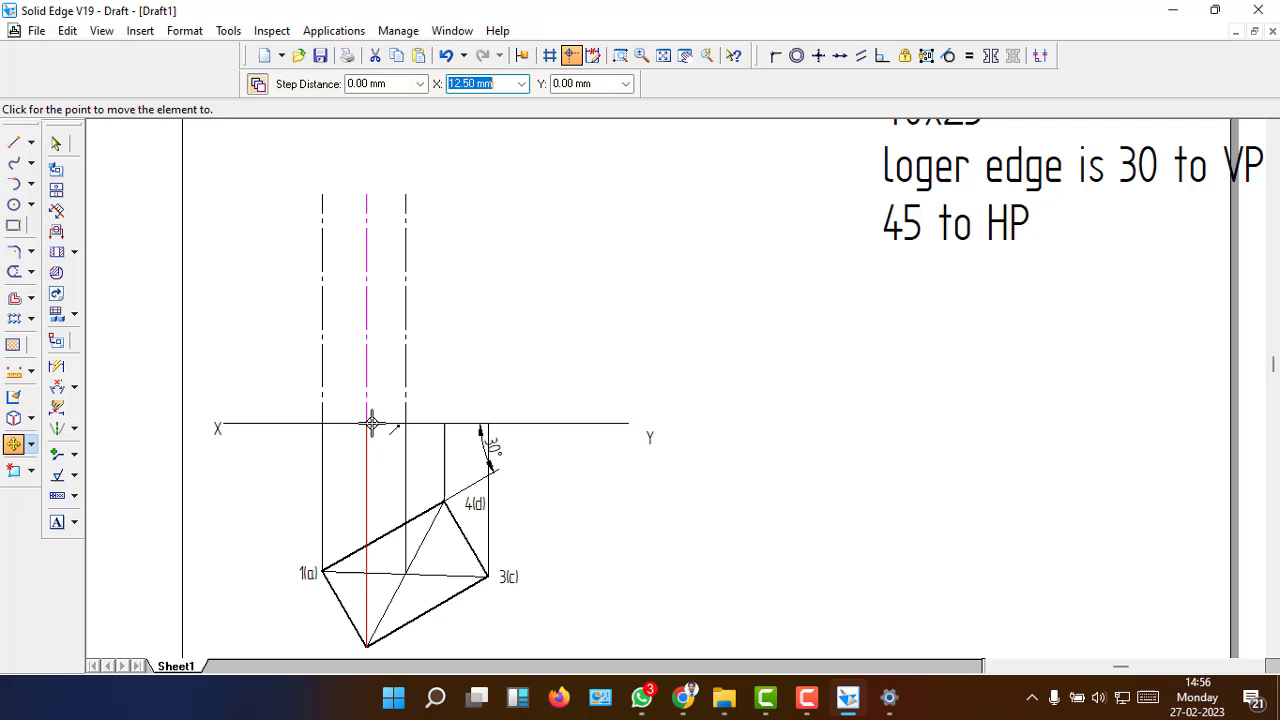
pyautogui.click(446, 424)
pyautogui.click(490, 428)
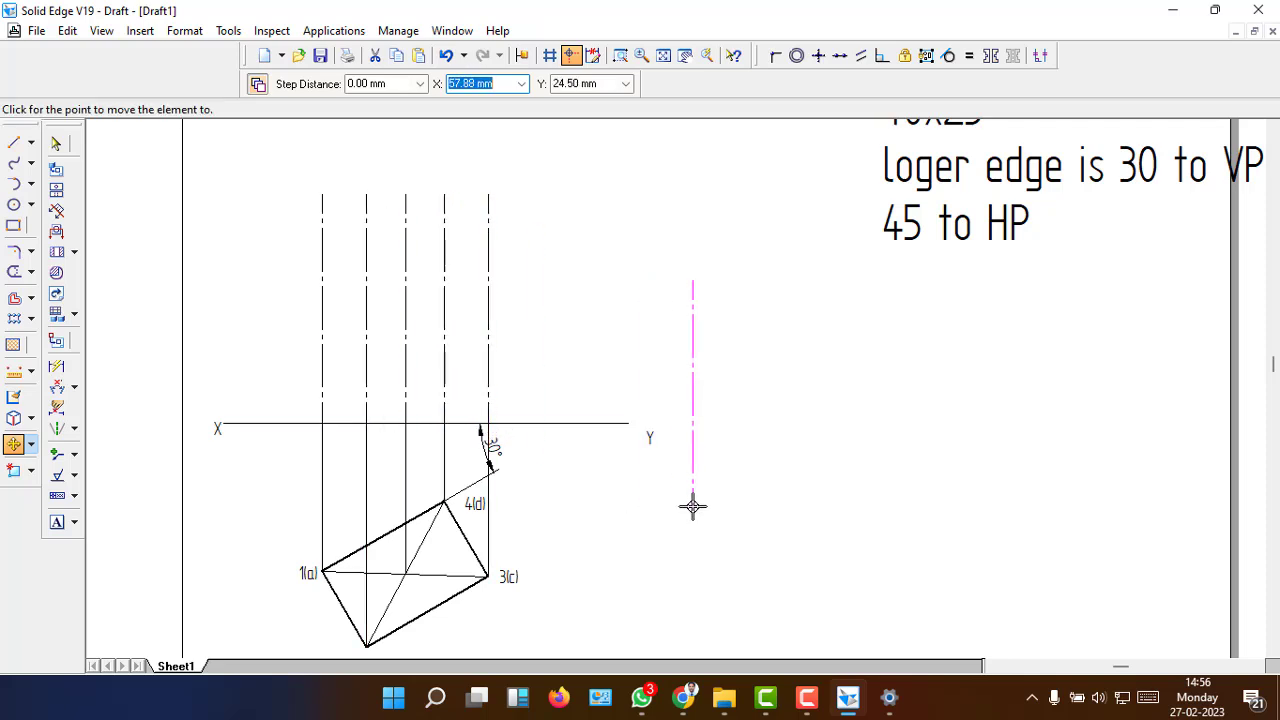
# - Set the four copied vertical edges to the Continuous line type with a 0.50 mm width, leaving out the central axis
pyautogui.press('Escape')
pyautogui.click(323, 296)
pyautogui.keyDown('ctrl'); pyautogui.click(366, 310); pyautogui.keyUp('ctrl')
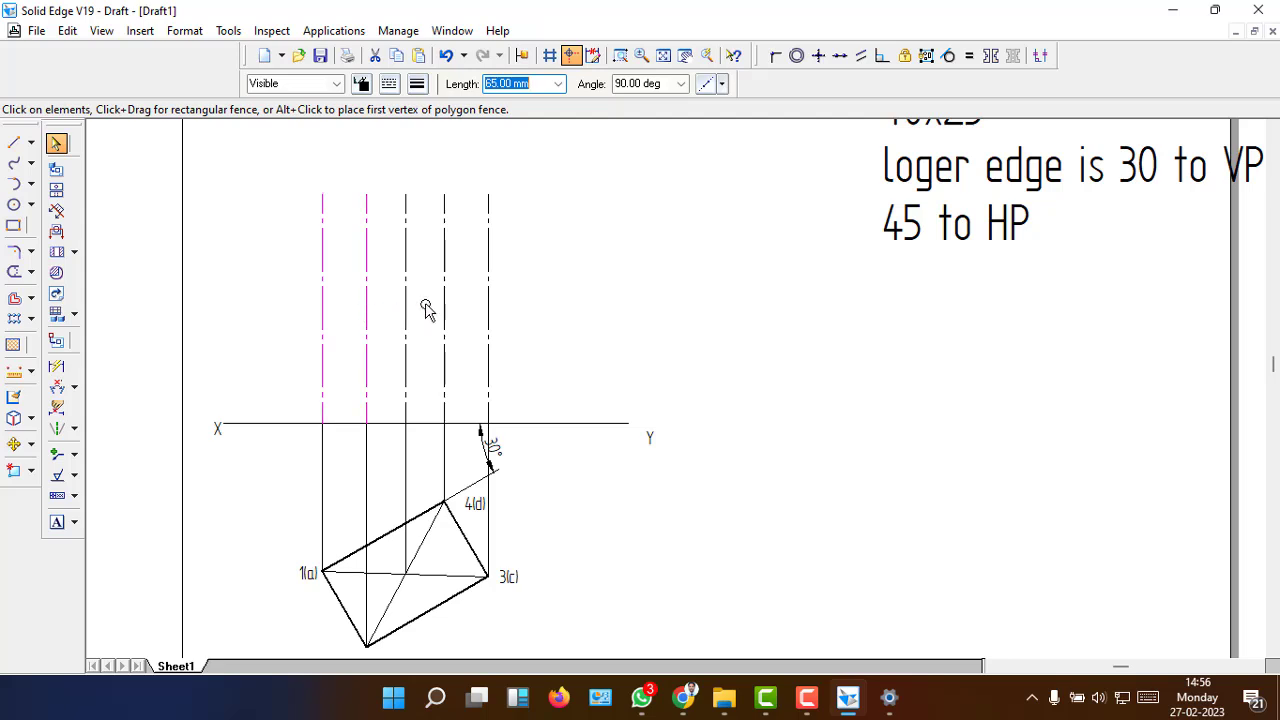
pyautogui.keyDown('ctrl'); pyautogui.click(489, 302); pyautogui.keyUp('ctrl')
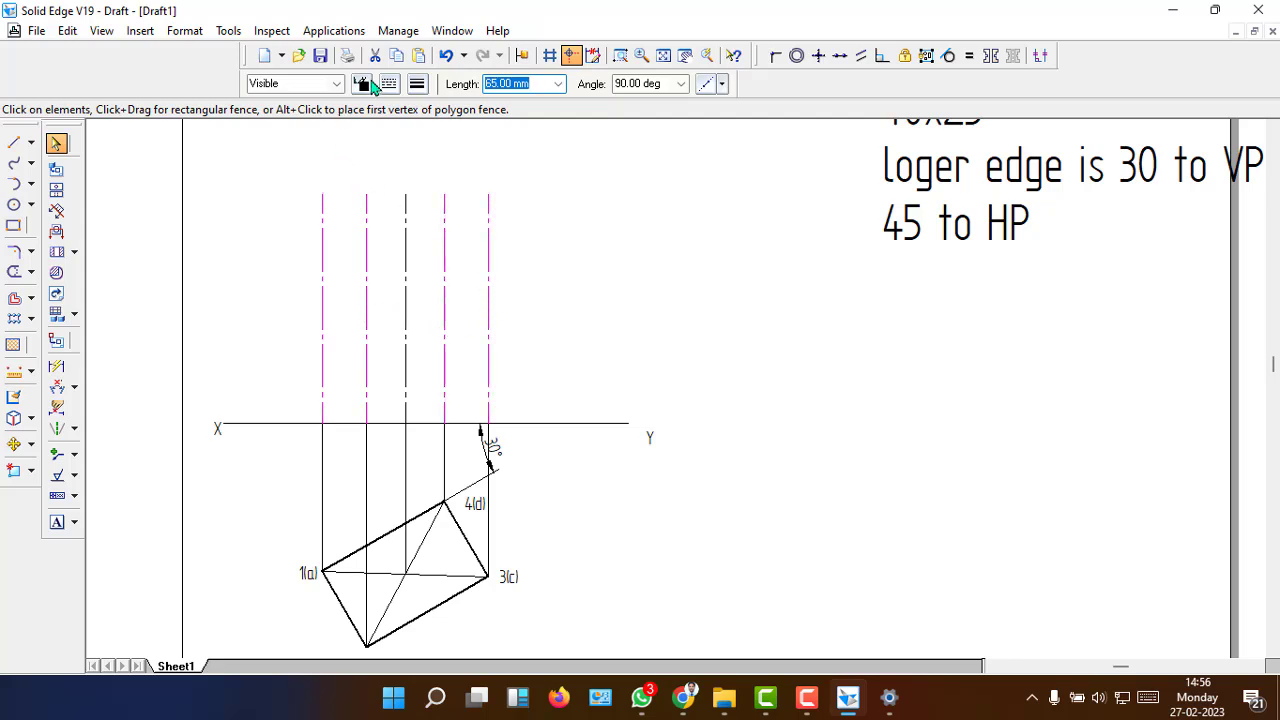
pyautogui.click(389, 83)
pyautogui.click(418, 112)
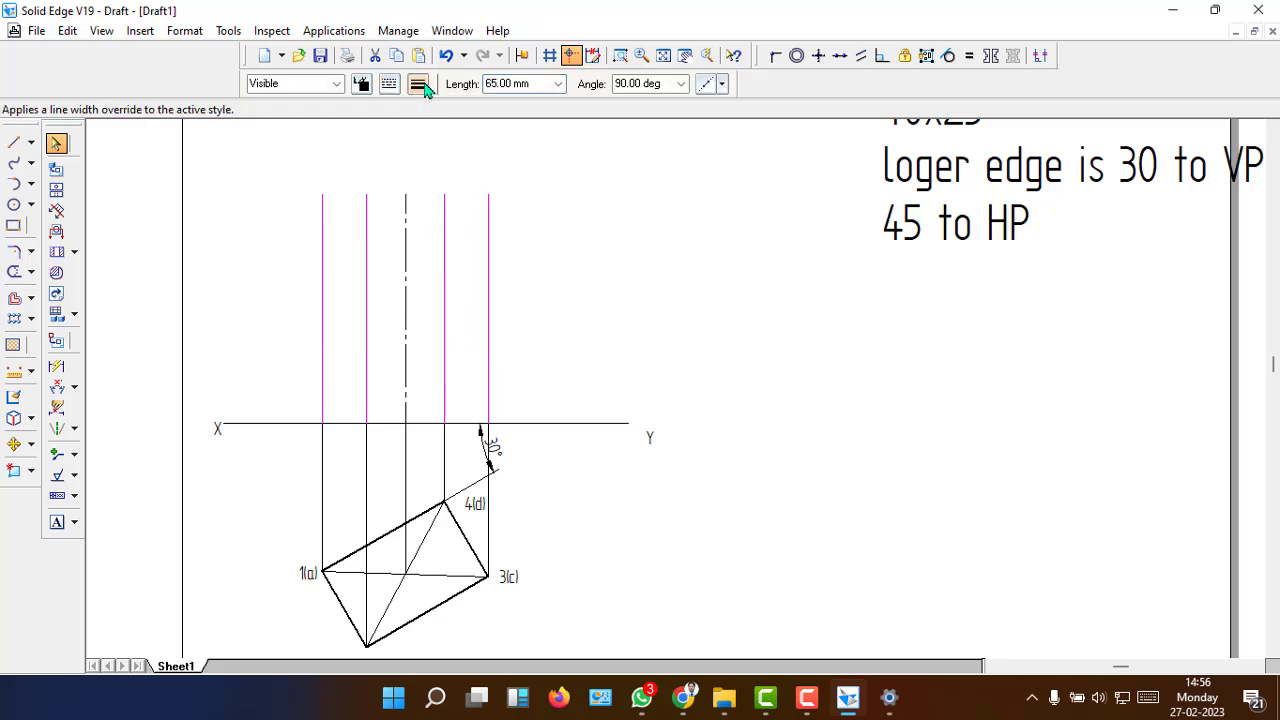
pyautogui.click(418, 84)
pyautogui.click(457, 154)
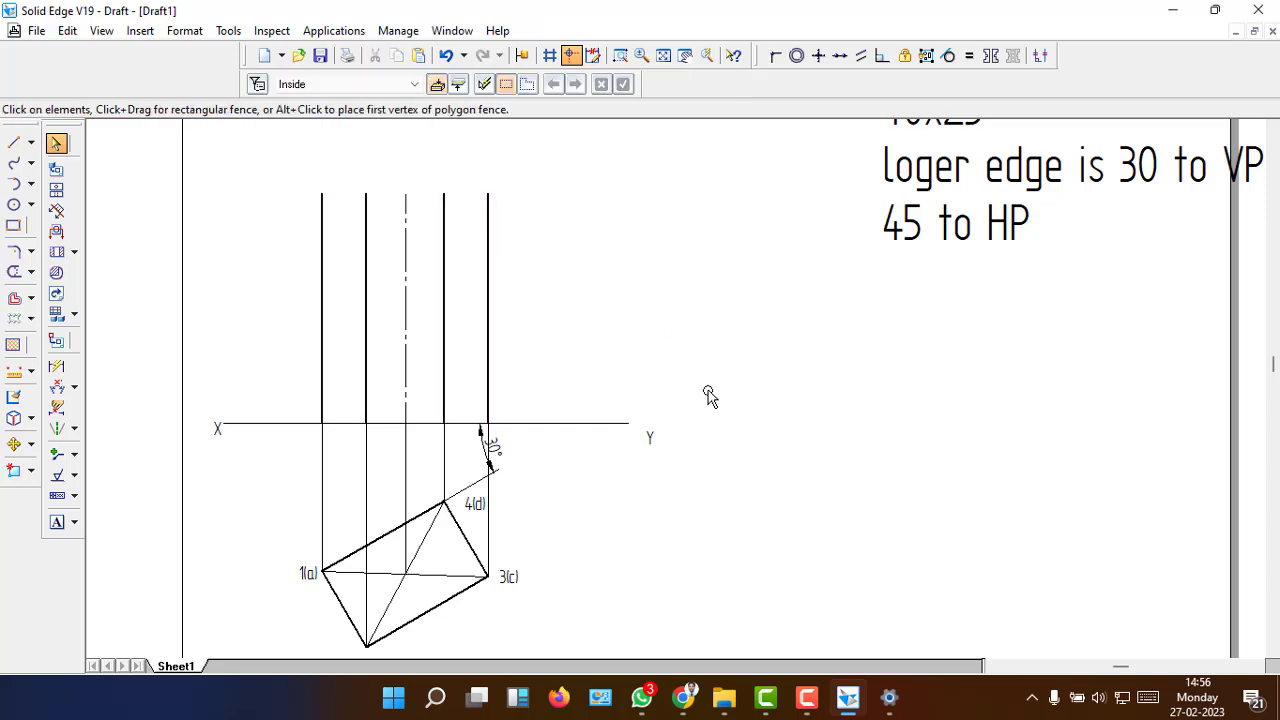
# - Draw the front view's horizontal top edge, joining the upper ends of the two outermost vertical edges
pyautogui.click(13, 142)
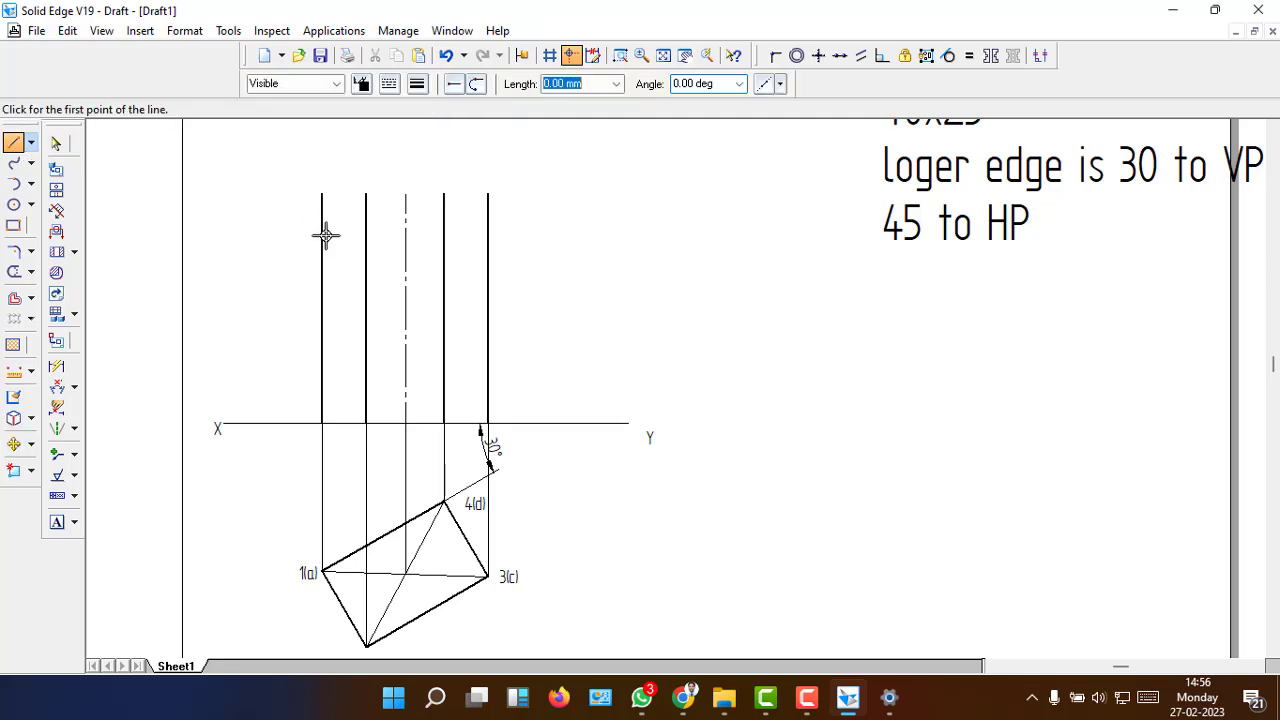
pyautogui.click(321, 194)
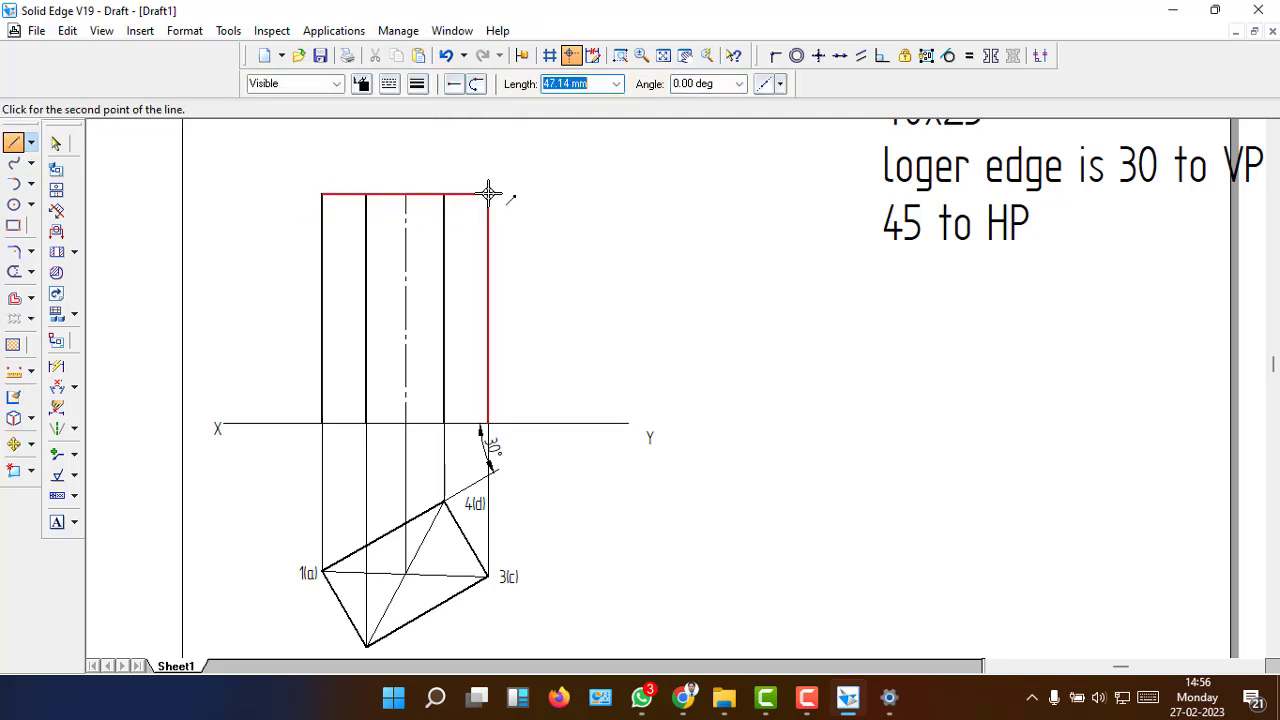
pyautogui.click(488, 194)
# - Draw the front view's base edge along the XY line between the outermost vertical edges with a 0.50 mm line width
pyautogui.click(322, 423)
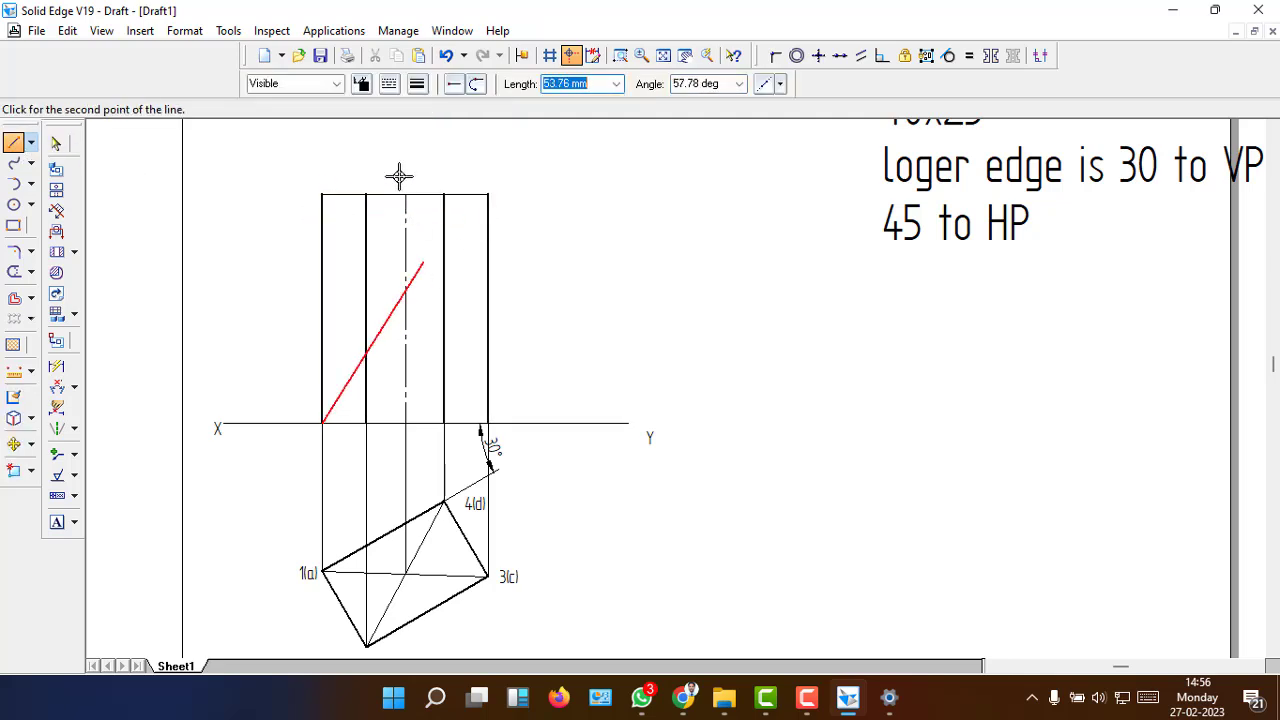
pyautogui.click(418, 84)
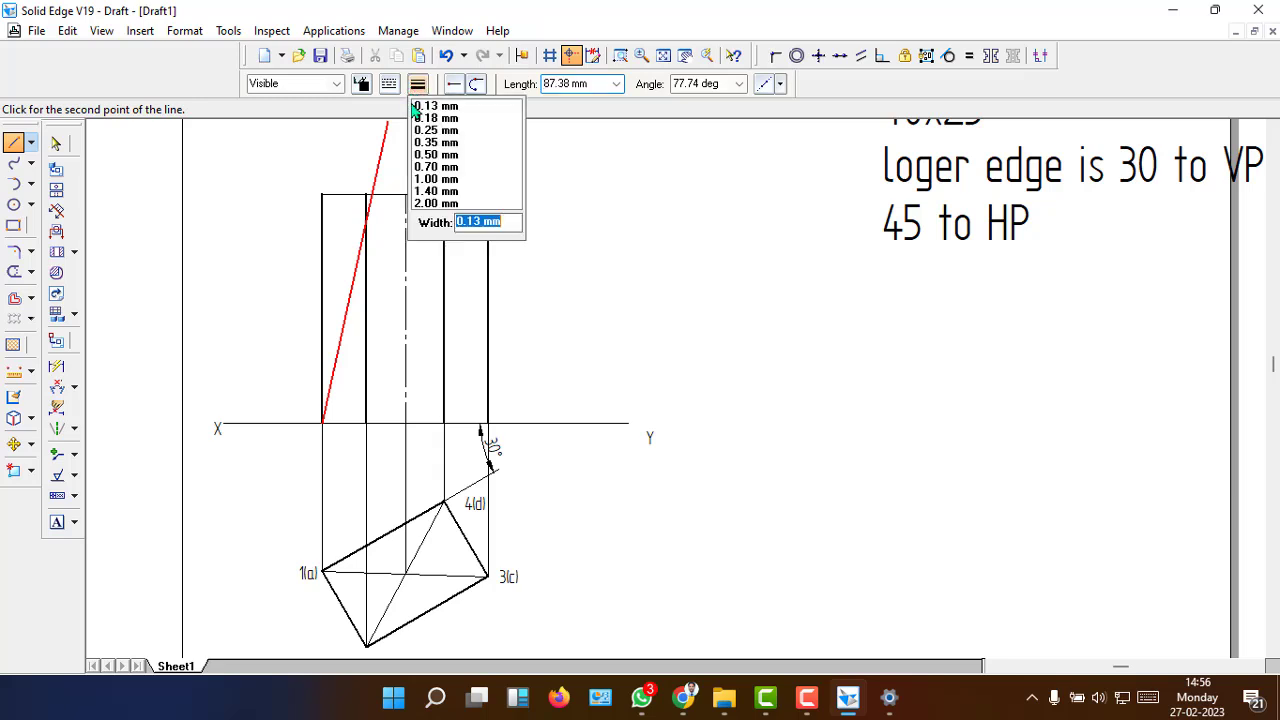
pyautogui.click(448, 157)
pyautogui.click(486, 423)
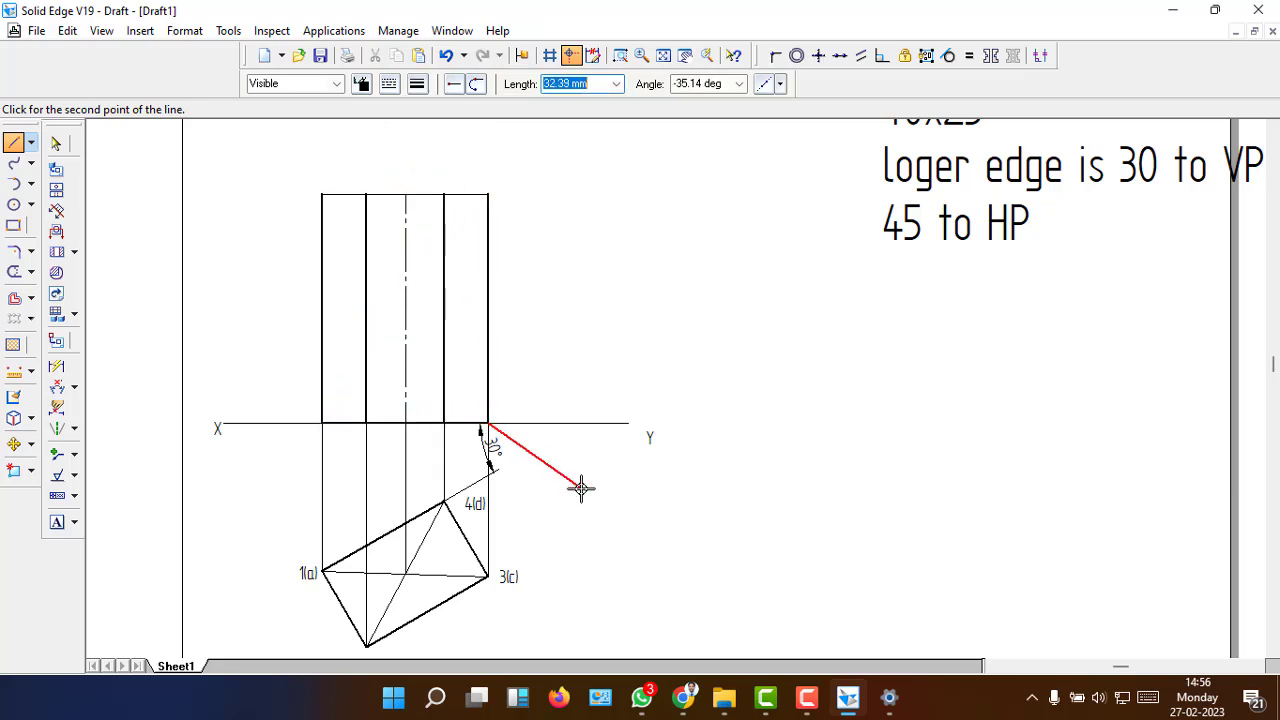
pyautogui.rightClick(580, 482)
pyautogui.click(56, 143)
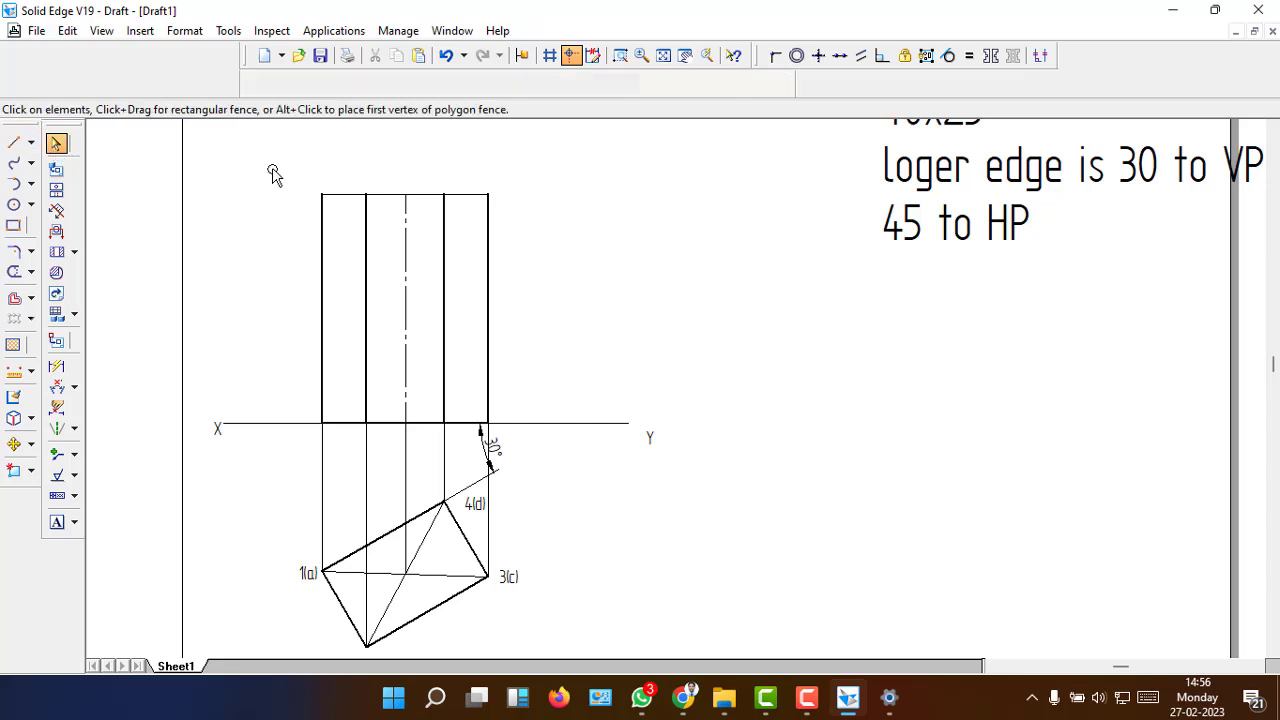
# - Set the front view's horizontal top edge to a 0.50 mm line width
pyautogui.click(343, 194)
pyautogui.click(419, 86)
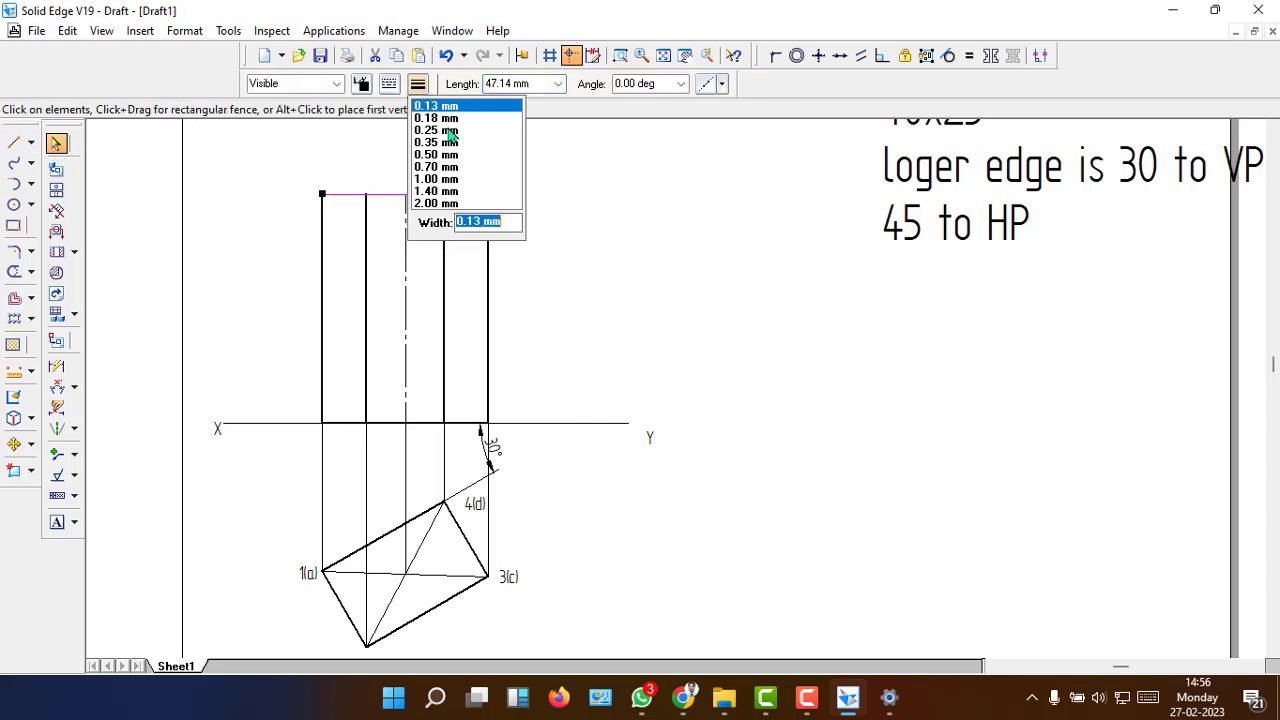
pyautogui.click(445, 155)
pyautogui.click(586, 328)
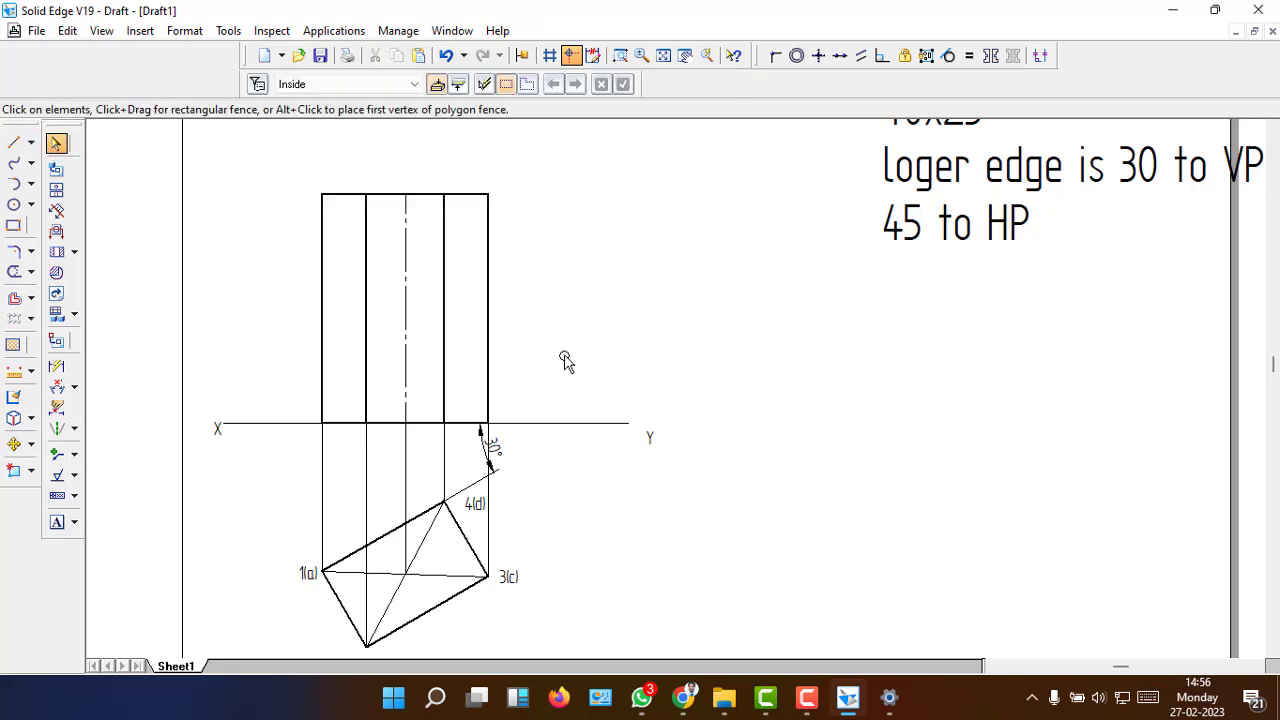
# - Dimension the lengths of the top view's short edge 1-2 and long edge 2-3, placing both dimensions outside the rectangle
pyautogui.scroll(-1, 441, 455)
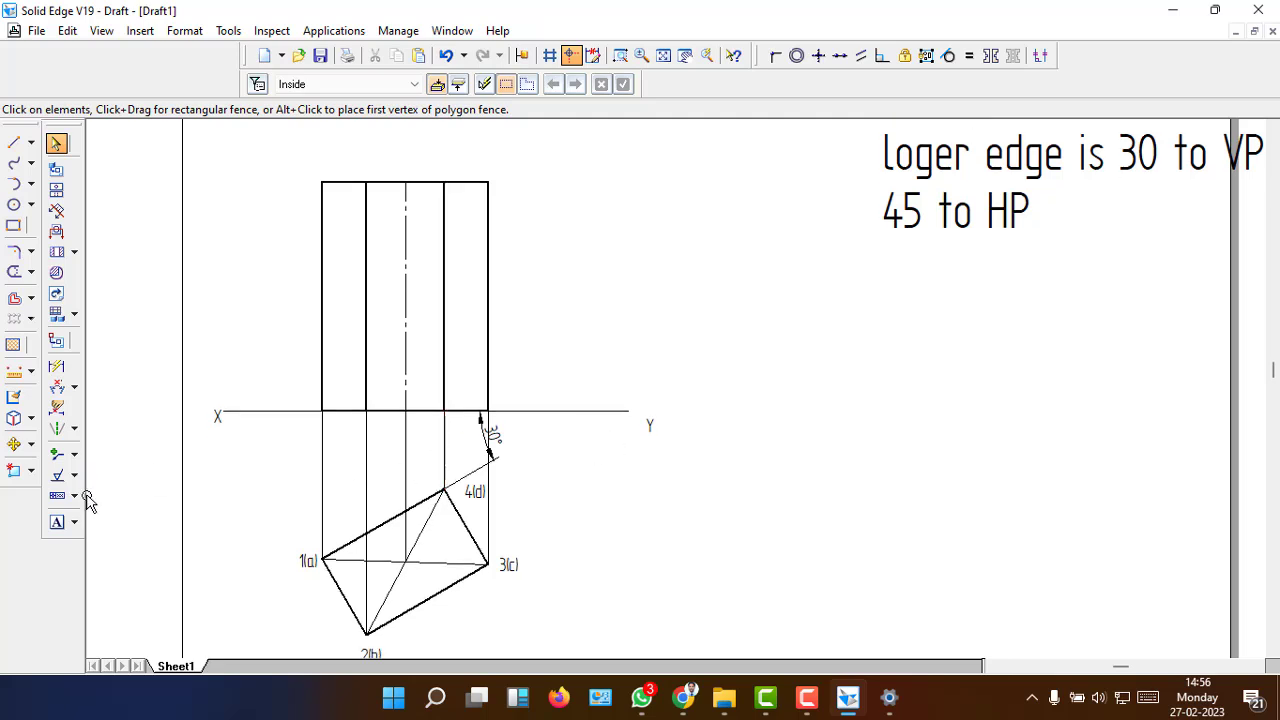
pyautogui.click(56, 366)
pyautogui.click(338, 585)
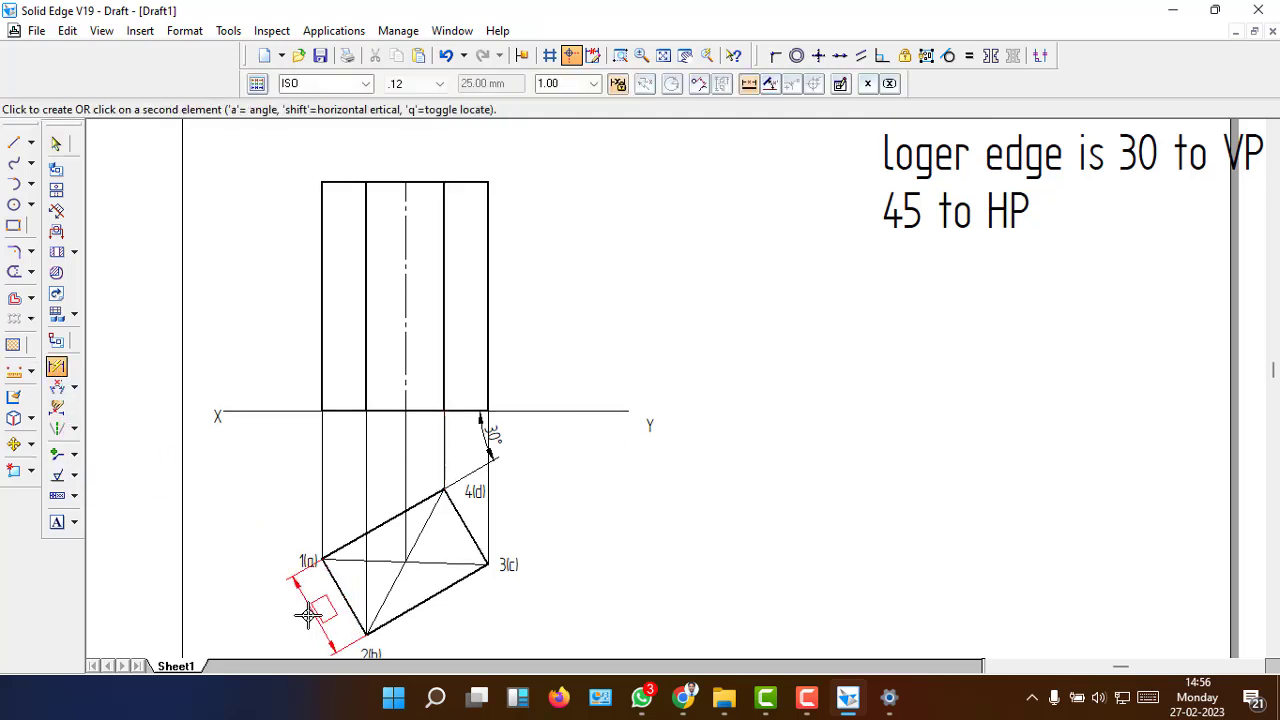
pyautogui.click(296, 613)
pyautogui.scroll(-2, 491, 583)
pyautogui.click(445, 565)
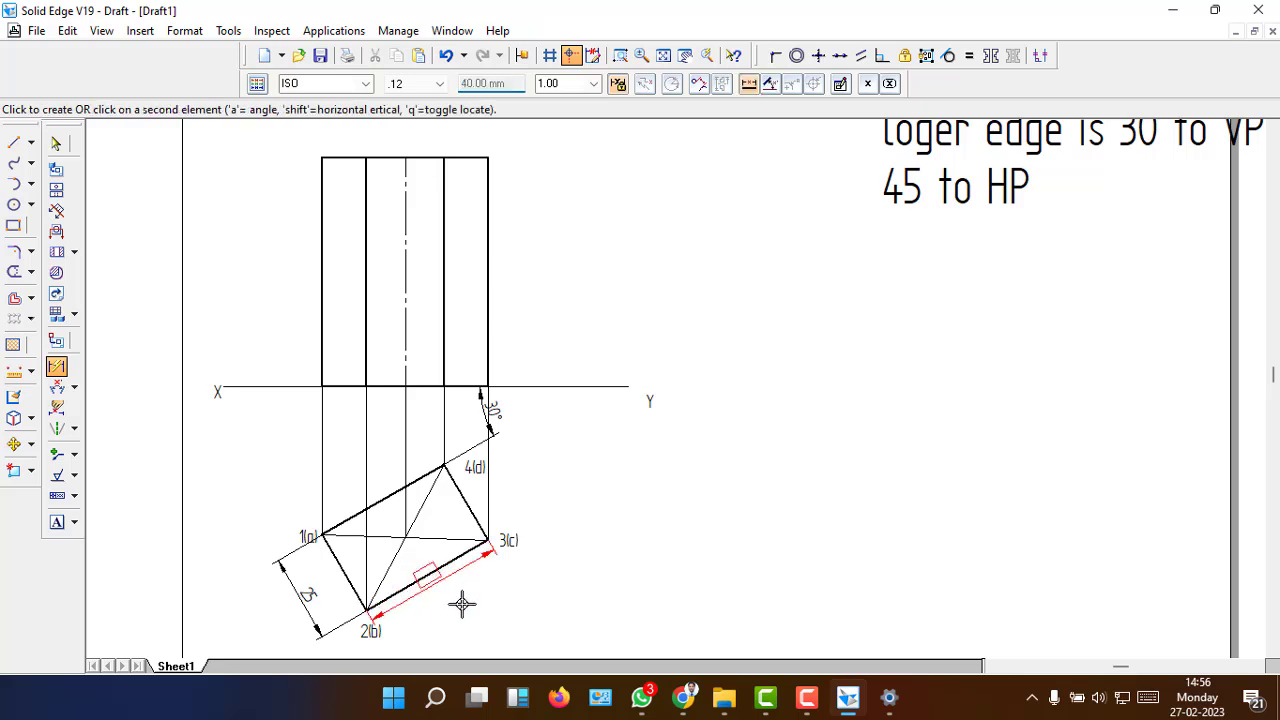
pyautogui.click(508, 594)
# - Dimension the length of the front view's central axis, placing the dimension beside the a-corner vertical edge, outside the prism
pyautogui.scroll(1, 430, 508)
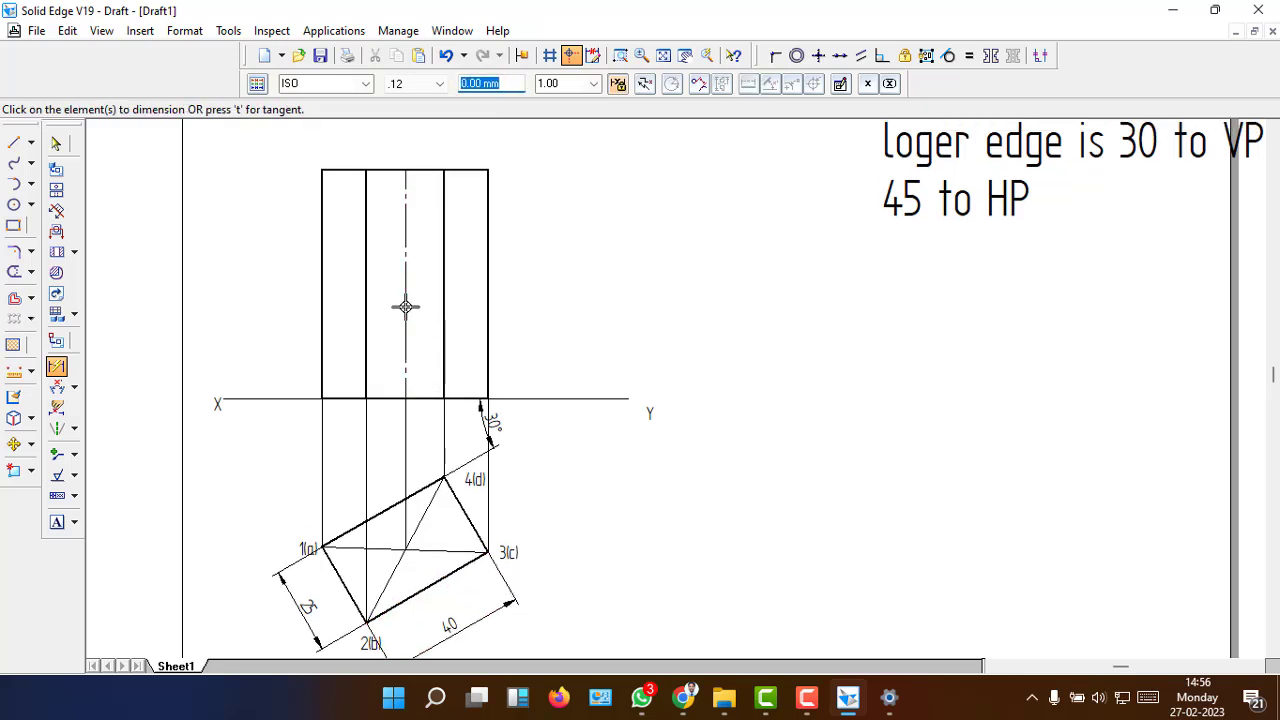
pyautogui.click(405, 306)
pyautogui.click(257, 343)
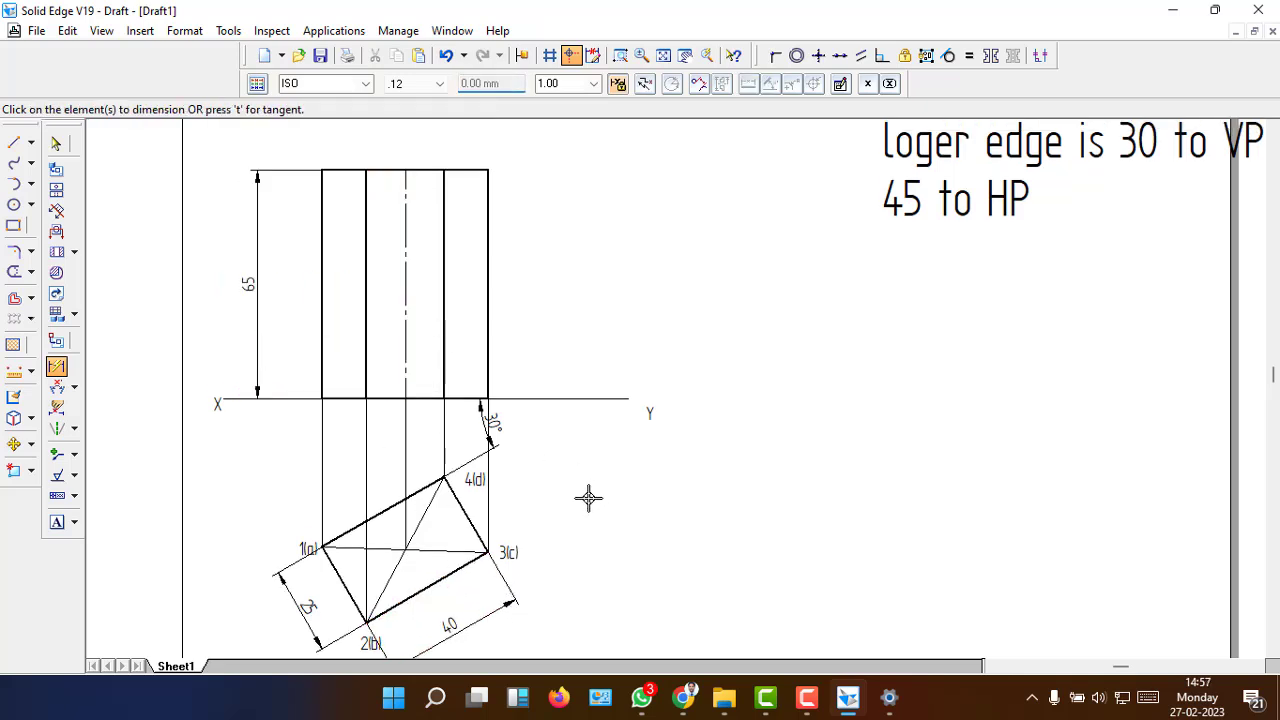
# - Place the text labels a;, b', c' and d' in that order at the front view's base corners along the XY line
pyautogui.click(56, 528)
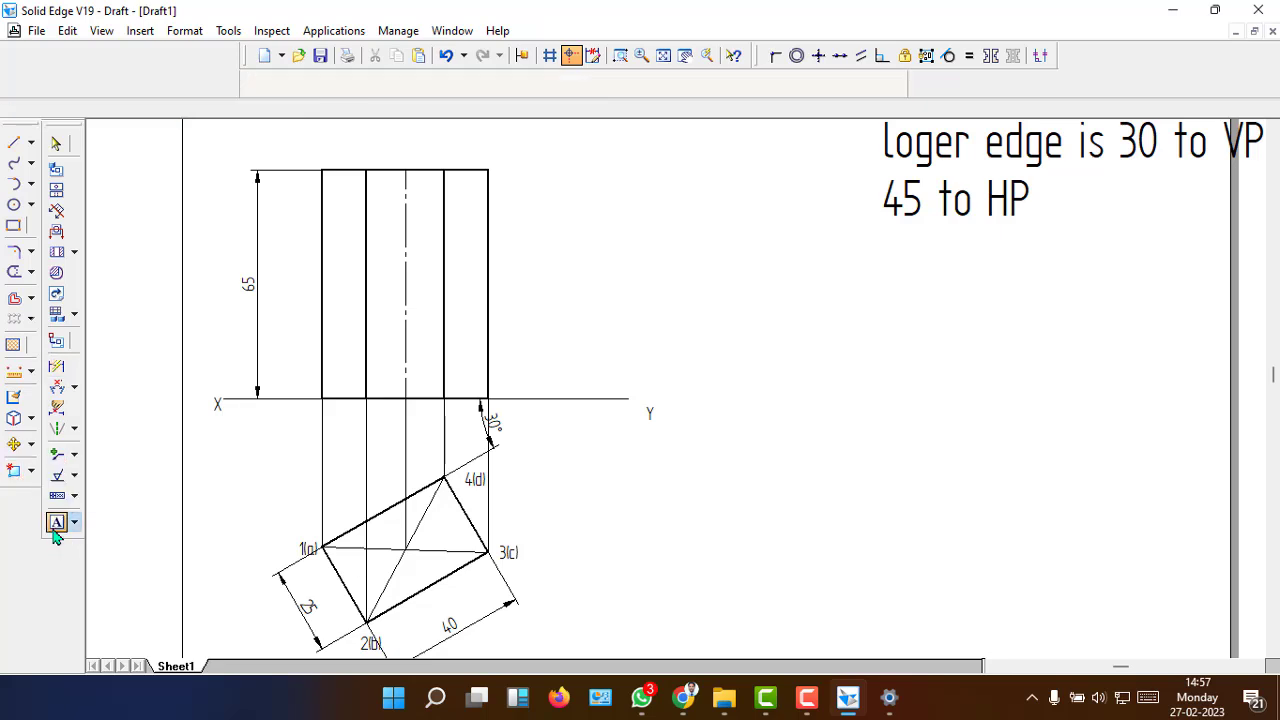
pyautogui.click(313, 390)
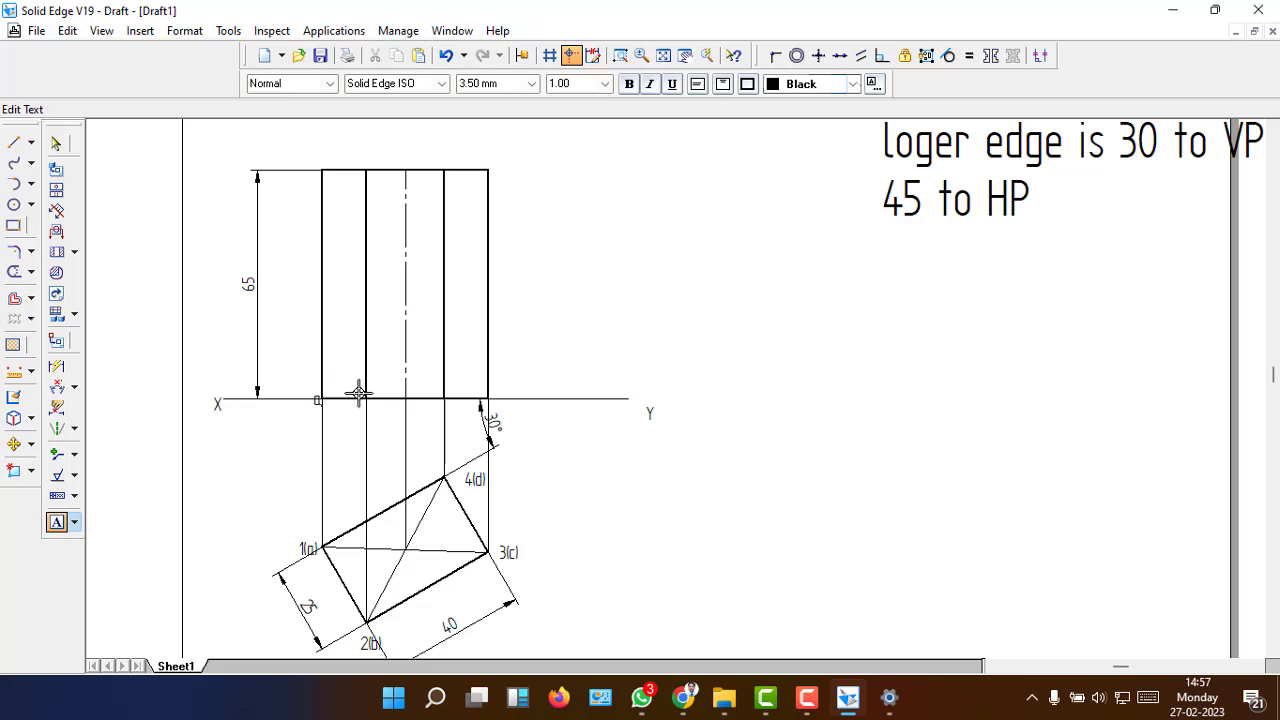
pyautogui.click(359, 393)
pyautogui.write('b')
pyautogui.write('c')
pyautogui.click(505, 390)
# - Move the first base corner label above the XY line, correct it to a' and widen its text box to fit one line
pyautogui.click(620, 55)
pyautogui.moveTo(303, 380); pyautogui.dragTo(505, 450)
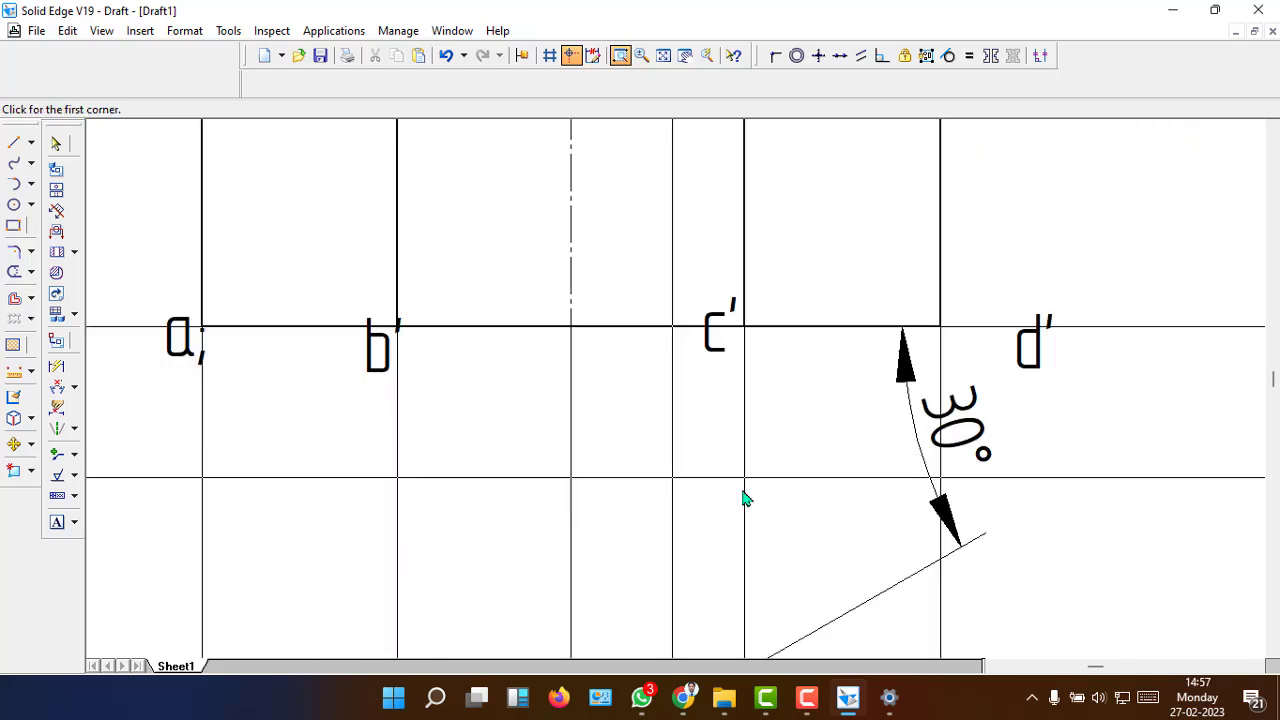
pyautogui.click(56, 143)
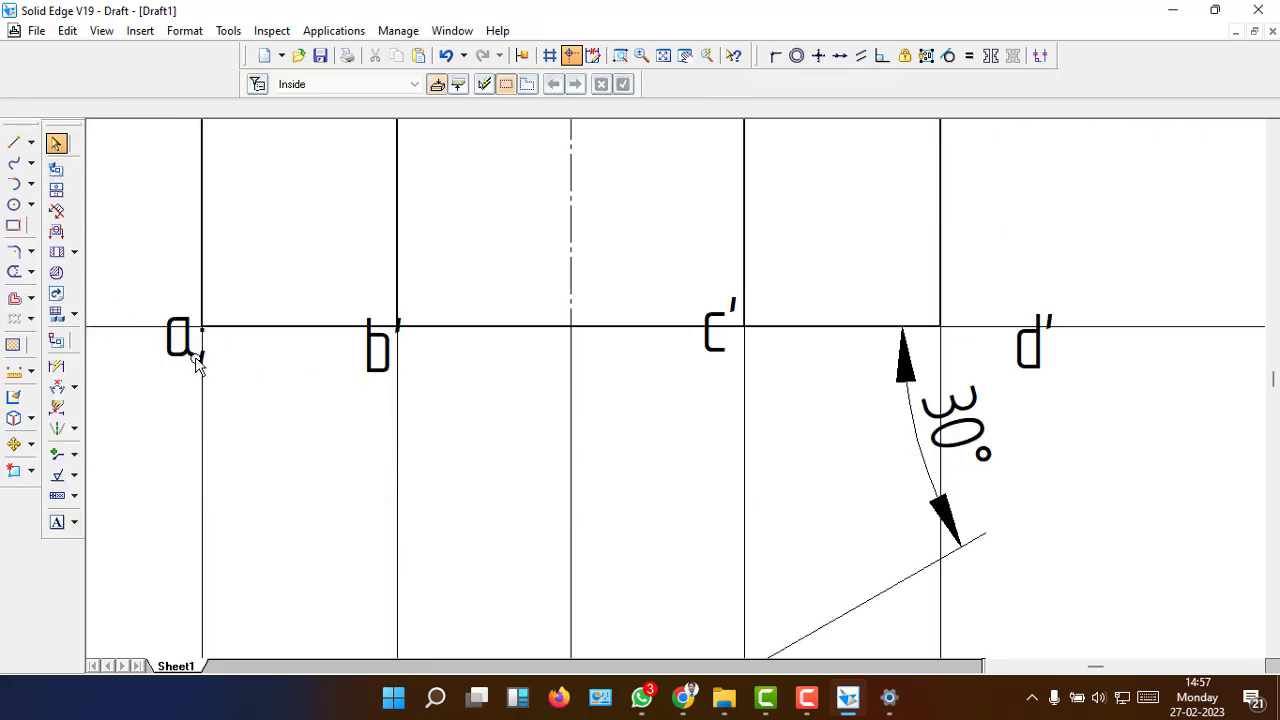
pyautogui.click(186, 338)
pyautogui.moveTo(200, 338); pyautogui.dragTo(174, 266)
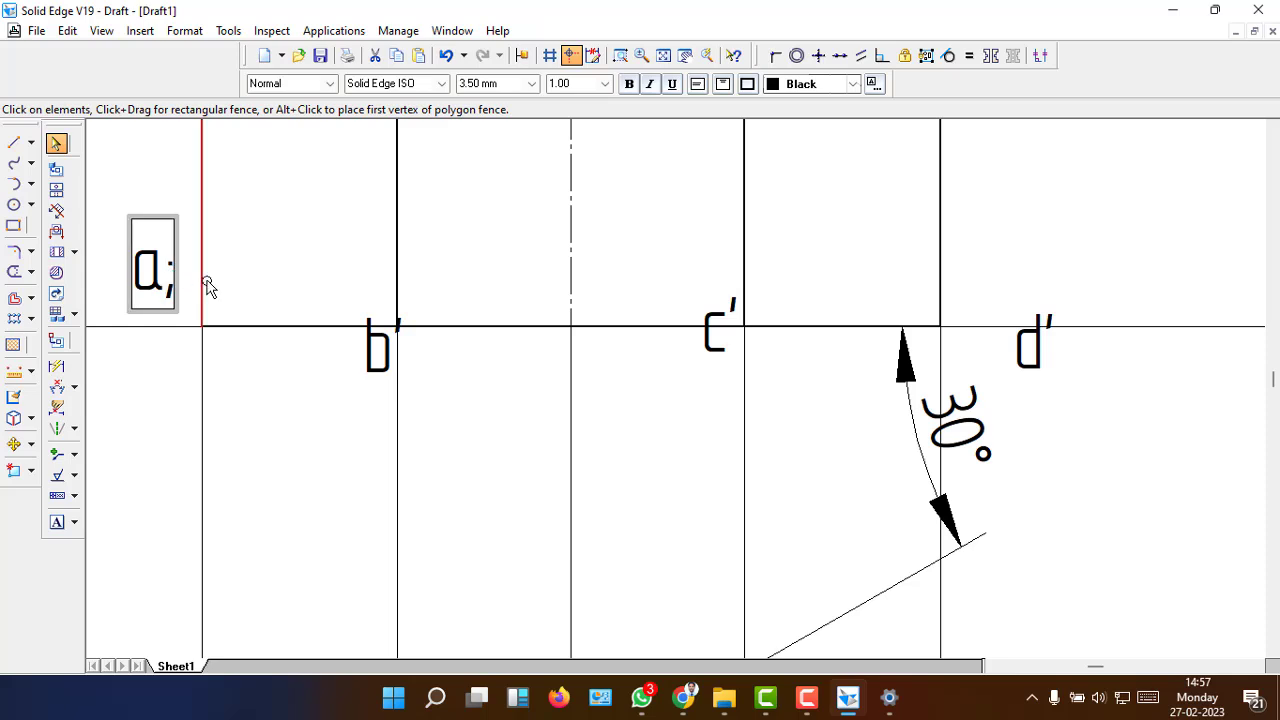
pyautogui.write("'")
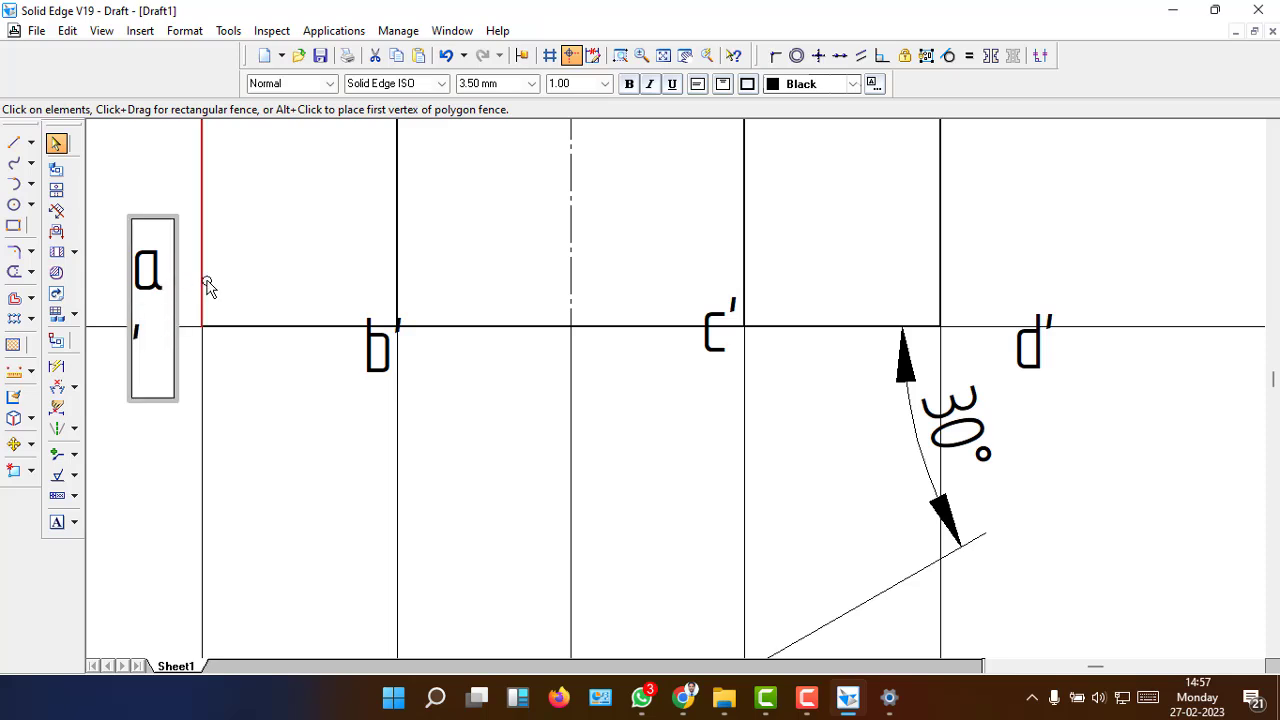
pyautogui.click(176, 305)
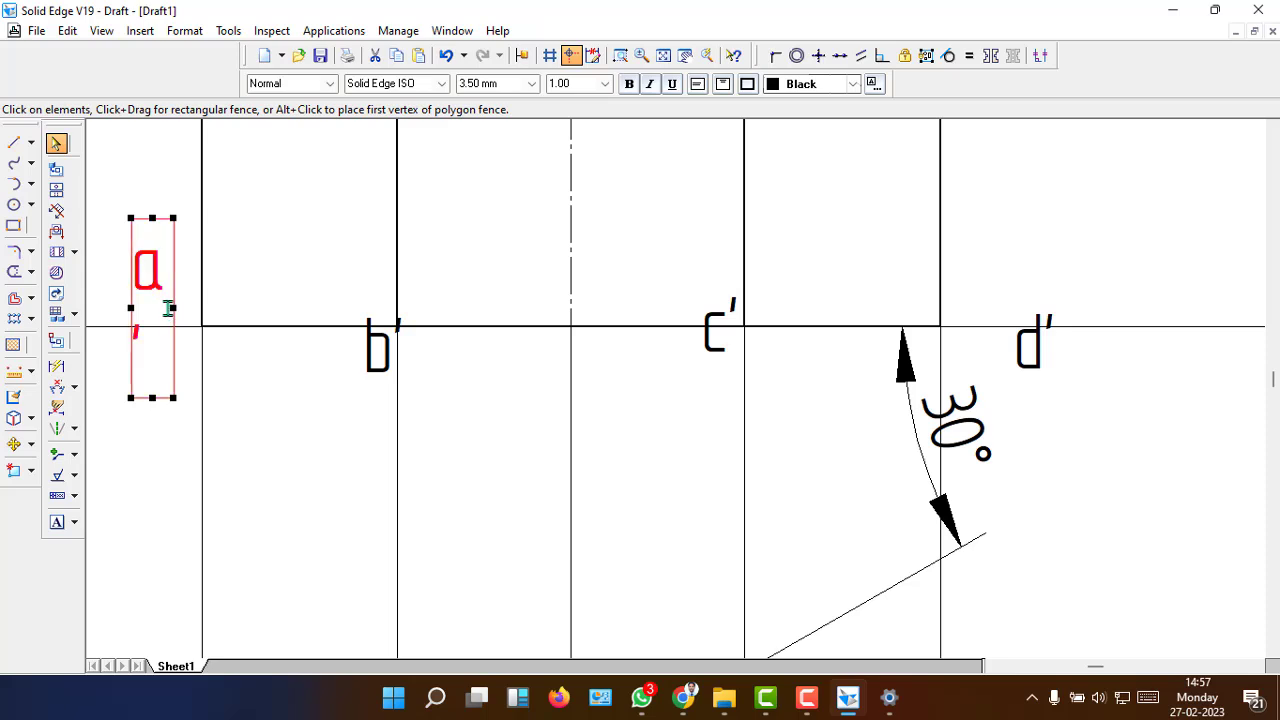
pyautogui.moveTo(176, 308); pyautogui.dragTo(217, 291)
pyautogui.click(277, 300)
# - Move the b', c' and d' labels just above the XY line, each beside its vertical edge
pyautogui.click(384, 366)
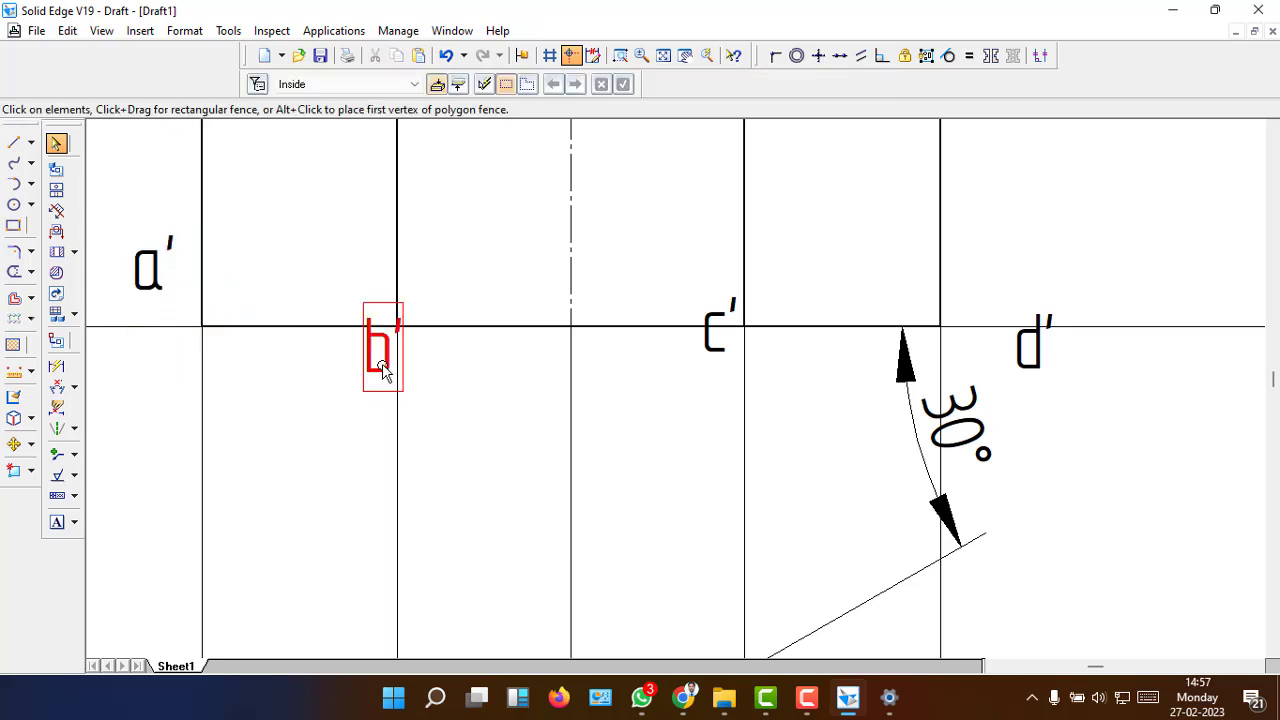
pyautogui.moveTo(405, 316); pyautogui.dragTo(396, 248)
pyautogui.click(710, 325)
pyautogui.moveTo(738, 279); pyautogui.dragTo(733, 236)
pyautogui.moveTo(1054, 303); pyautogui.dragTo(992, 230)
pyautogui.click(1072, 390)
# - Label the upper ends of the front view's four vertical edges 1', 2', 4' and 3' in order from the a' edge
pyautogui.scroll(3, 918, 415)
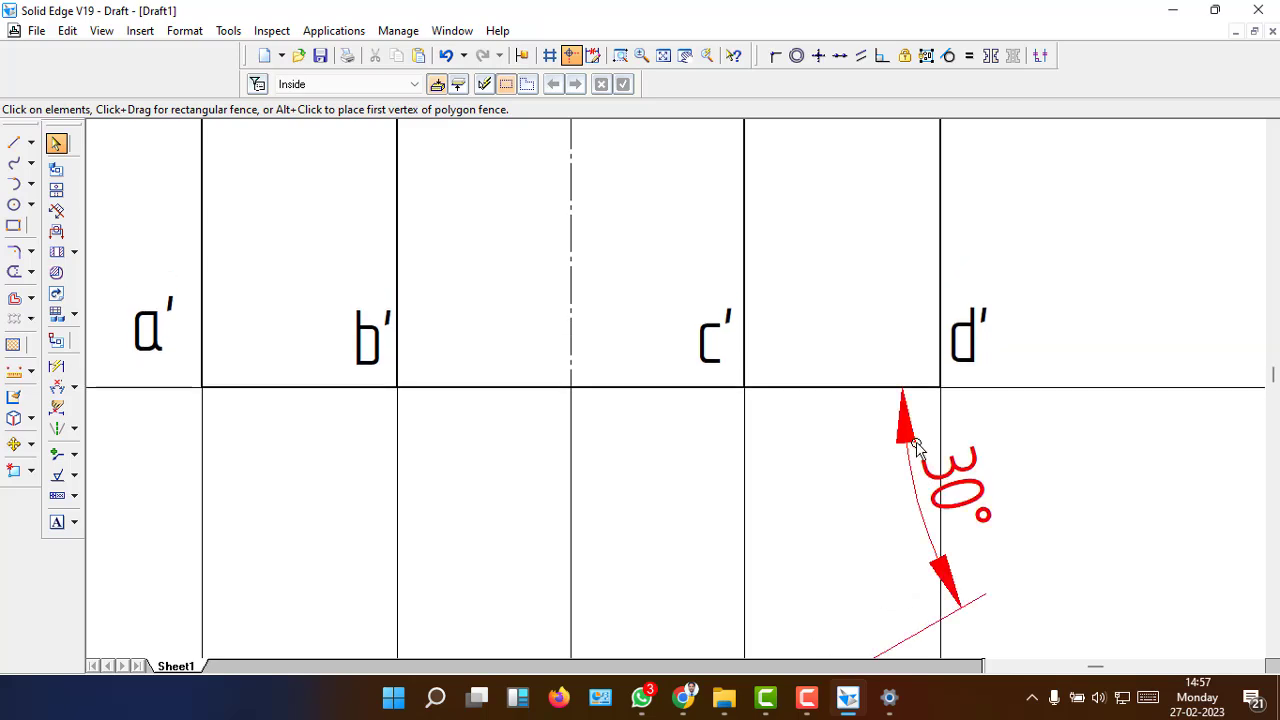
pyautogui.scroll(3, 930, 485)
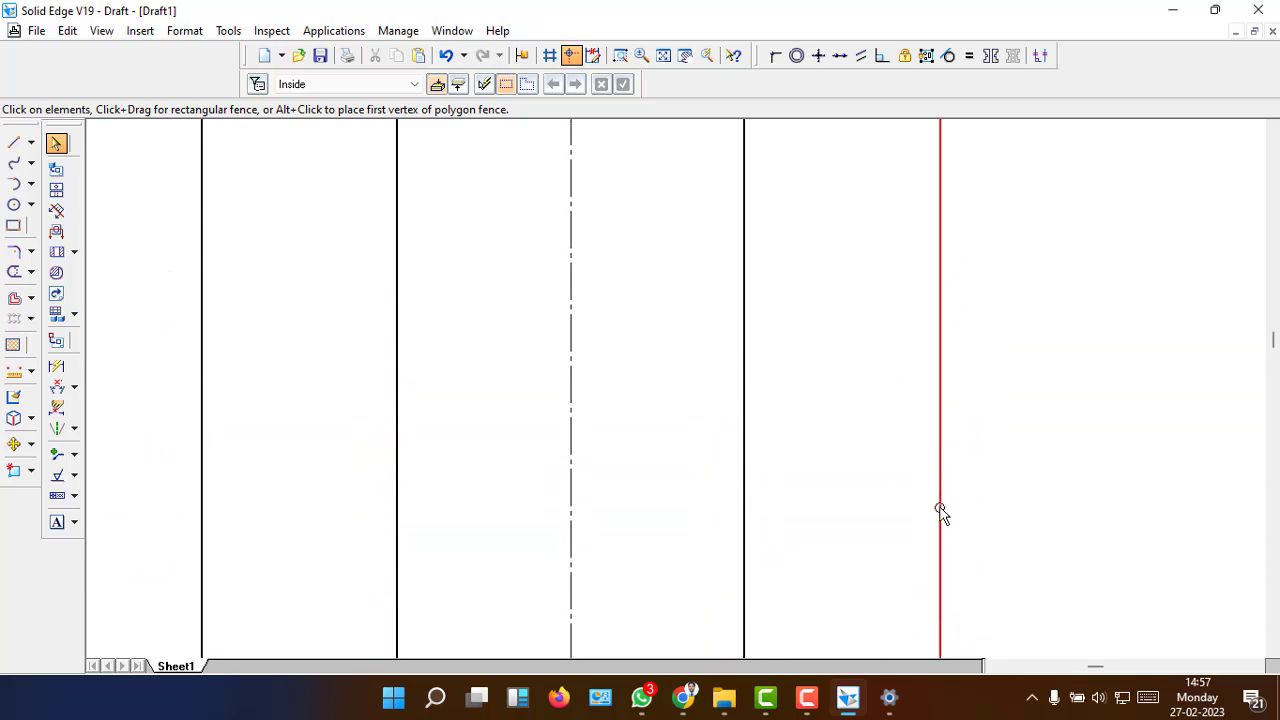
pyautogui.scroll(2, 950, 532)
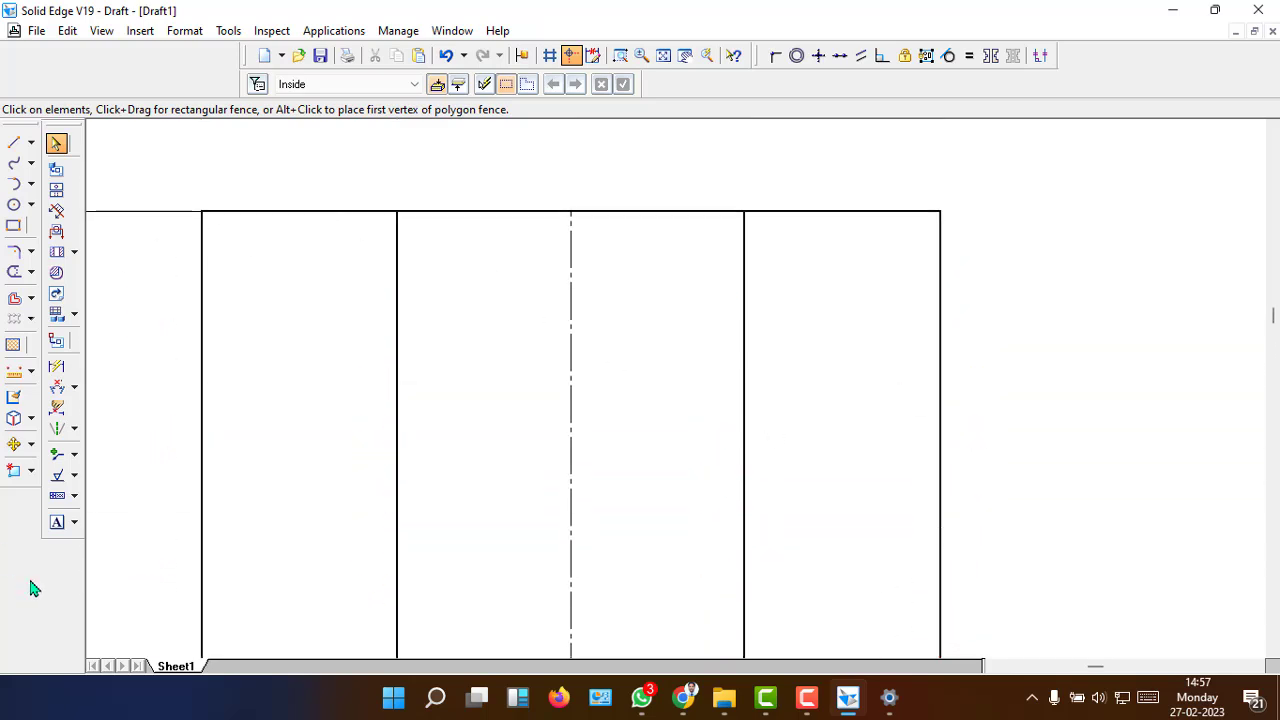
pyautogui.click(56, 522)
pyautogui.click(205, 185)
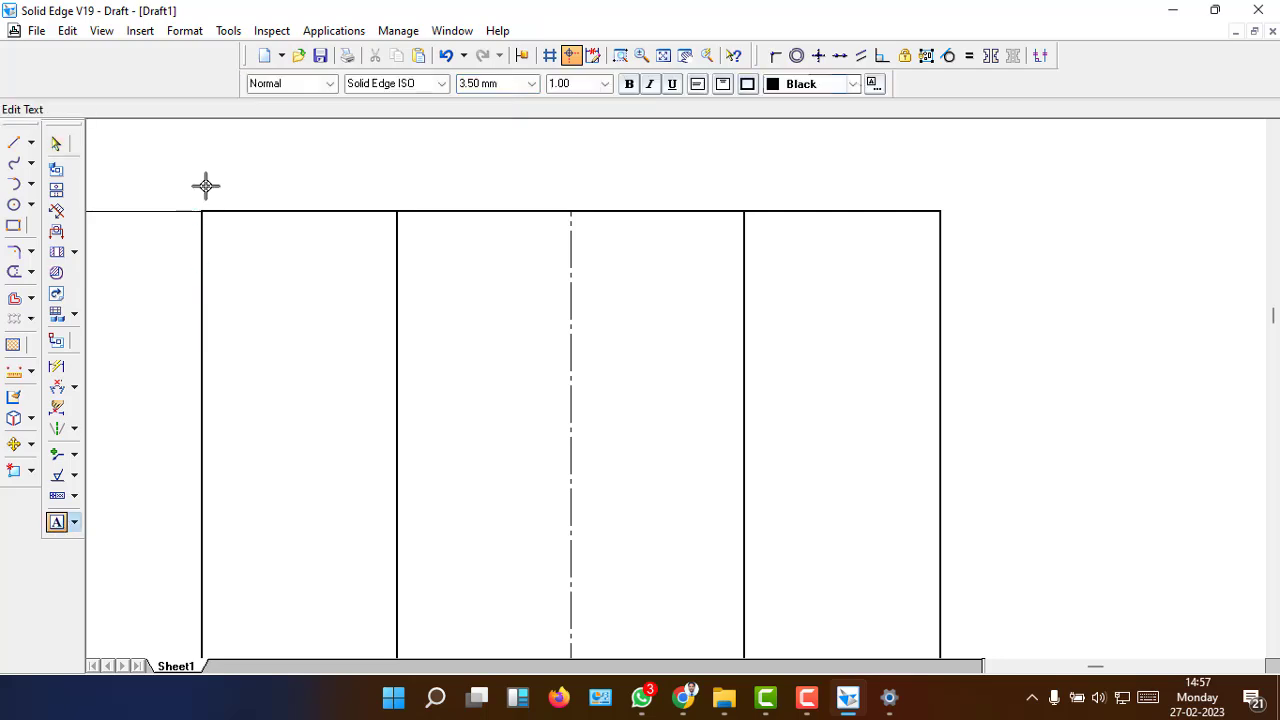
pyautogui.write('1')
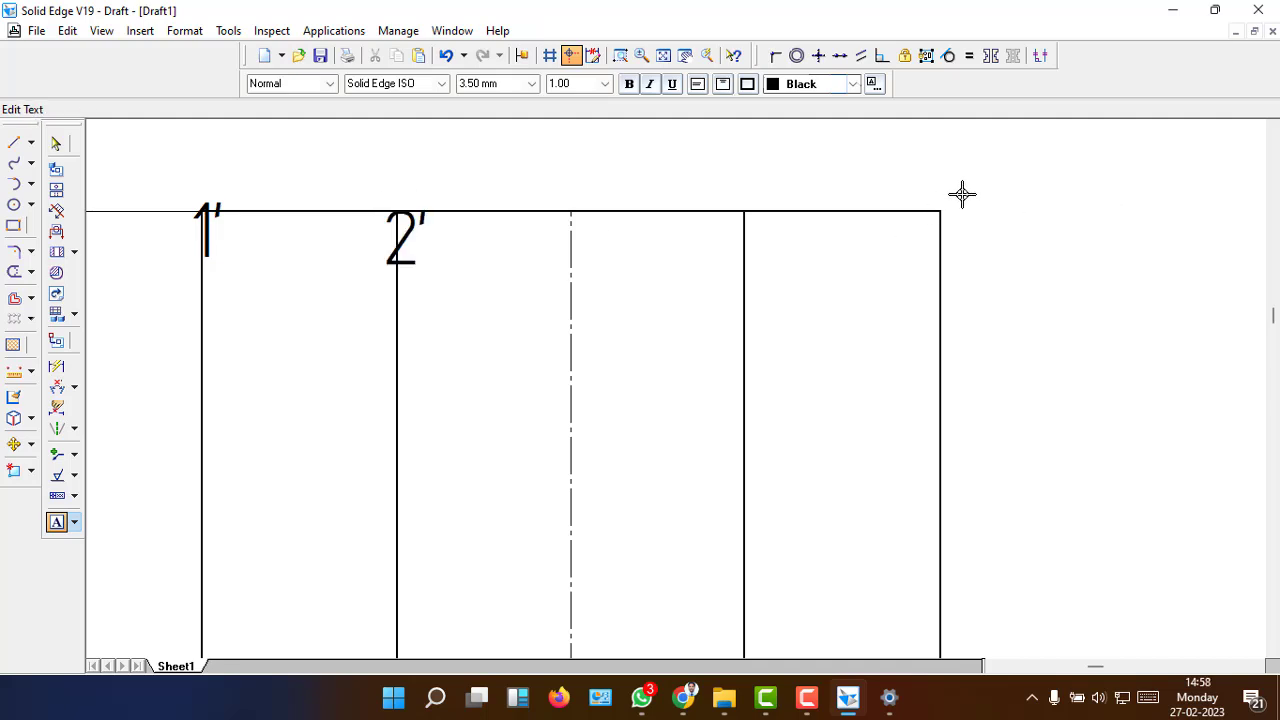
pyautogui.write('3')
pyautogui.press('Escape')
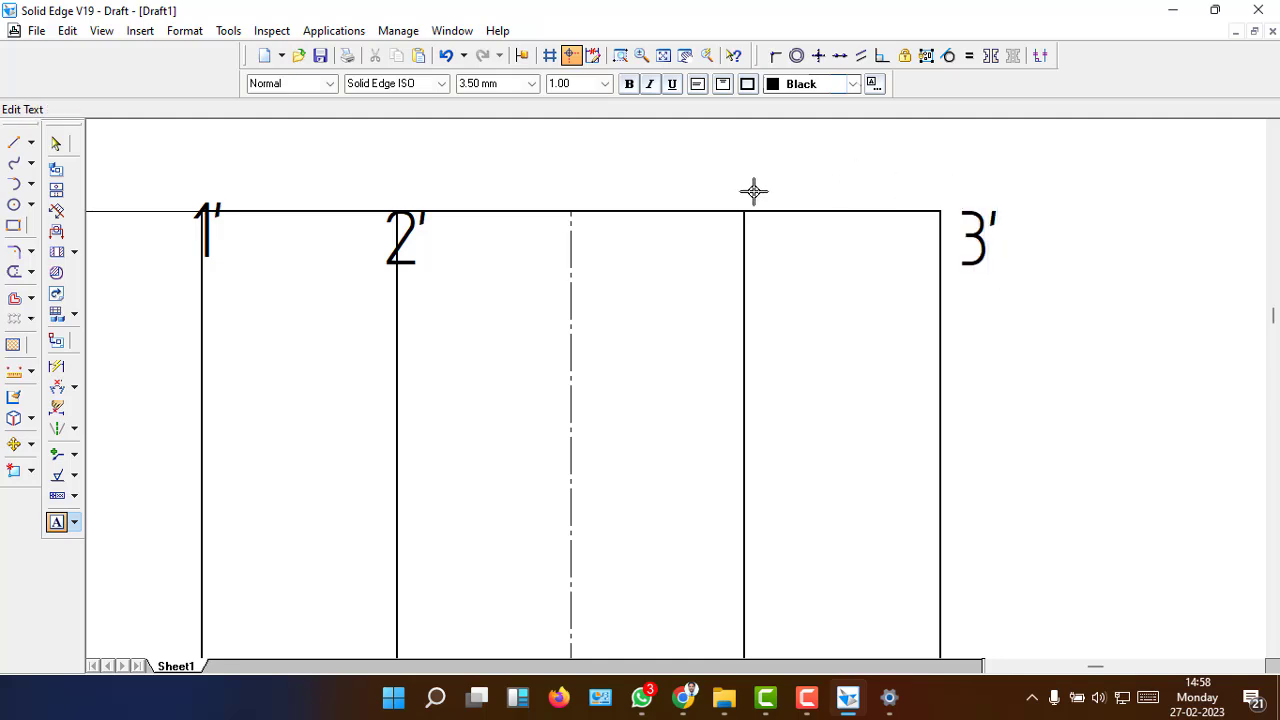
pyautogui.write('4')
# - Move the labels 1', 2', 4' and 3' above the front view's top edge, each over its own vertical edge
pyautogui.click(56, 143)
pyautogui.moveTo(213, 224); pyautogui.dragTo(203, 153)
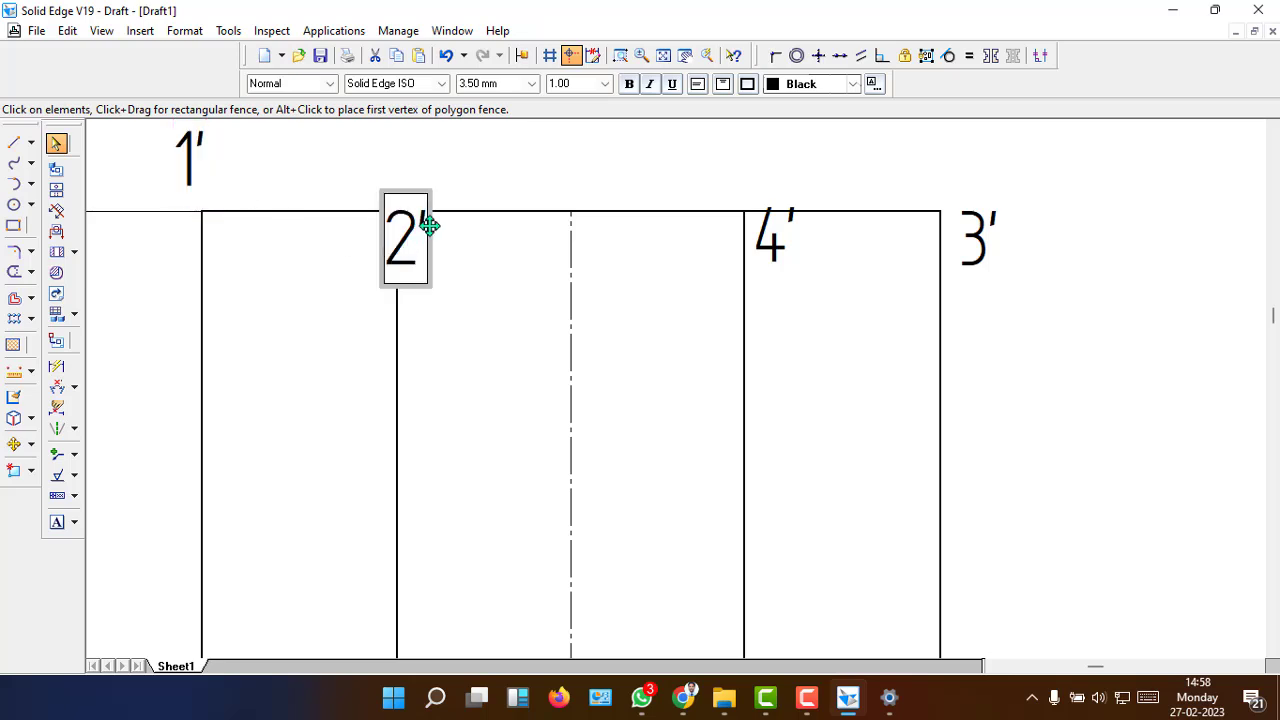
pyautogui.moveTo(428, 220); pyautogui.dragTo(423, 143)
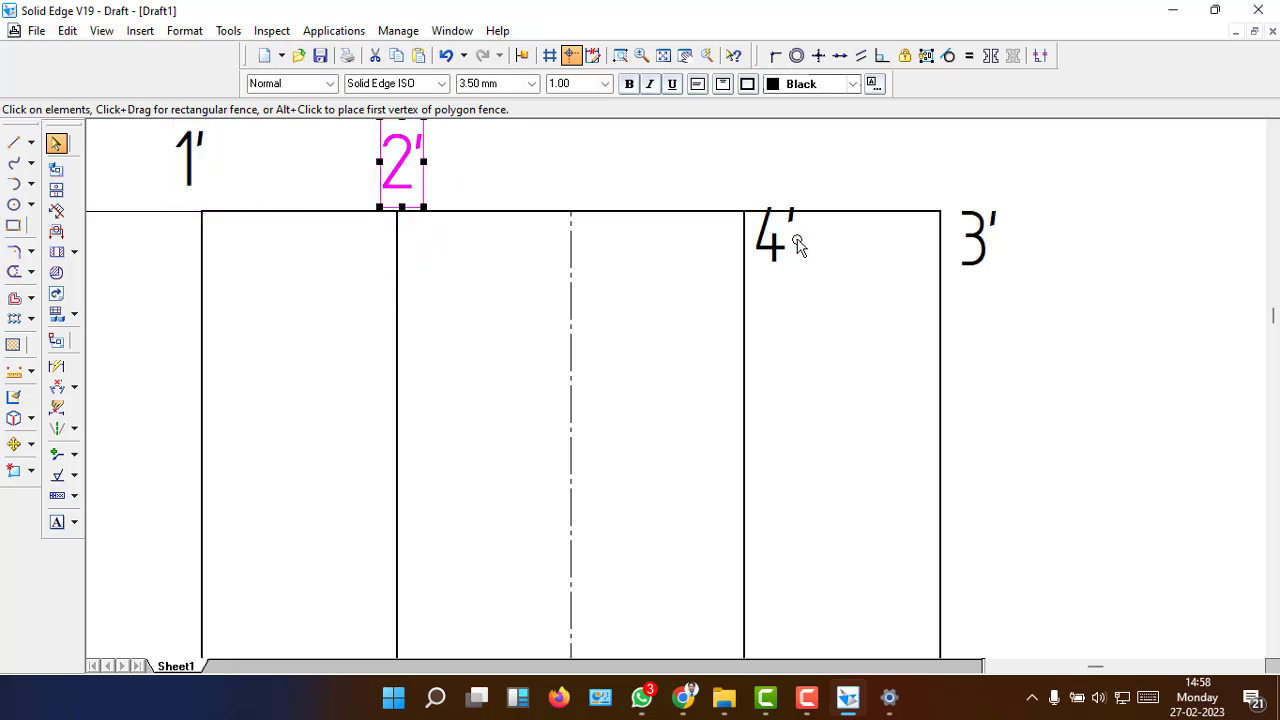
pyautogui.click(798, 240)
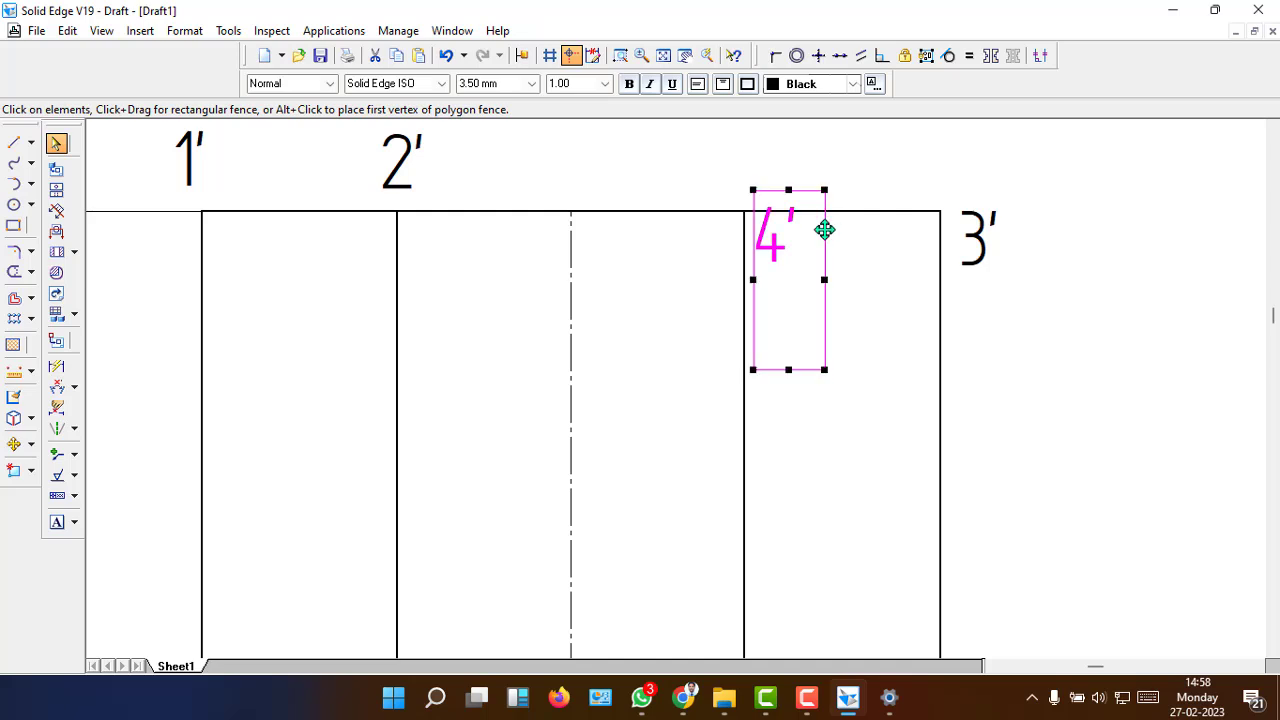
pyautogui.moveTo(824, 230); pyautogui.dragTo(778, 145)
pyautogui.click(1000, 238)
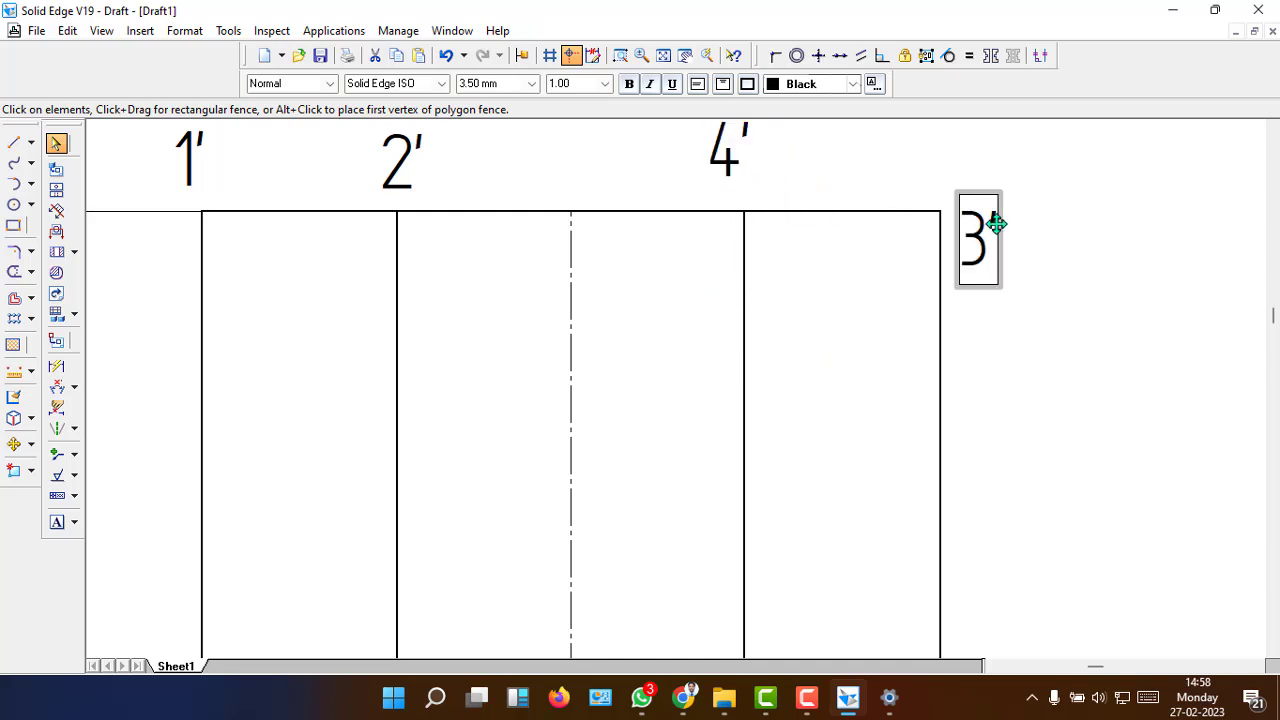
pyautogui.moveTo(997, 220); pyautogui.dragTo(972, 152)
pyautogui.press('Escape')
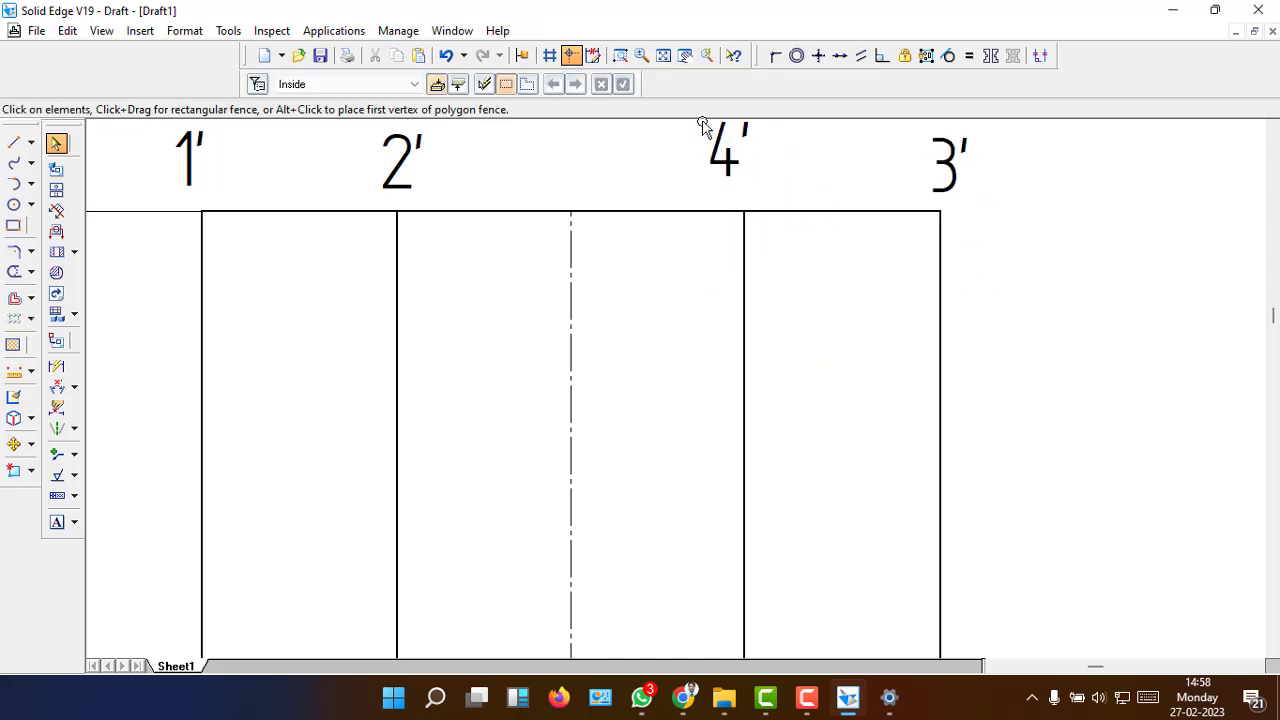
# - Swap the two base labels so d' sits beside the edge under 4' and c' beside the outermost edge under 3'
pyautogui.click(663, 55)
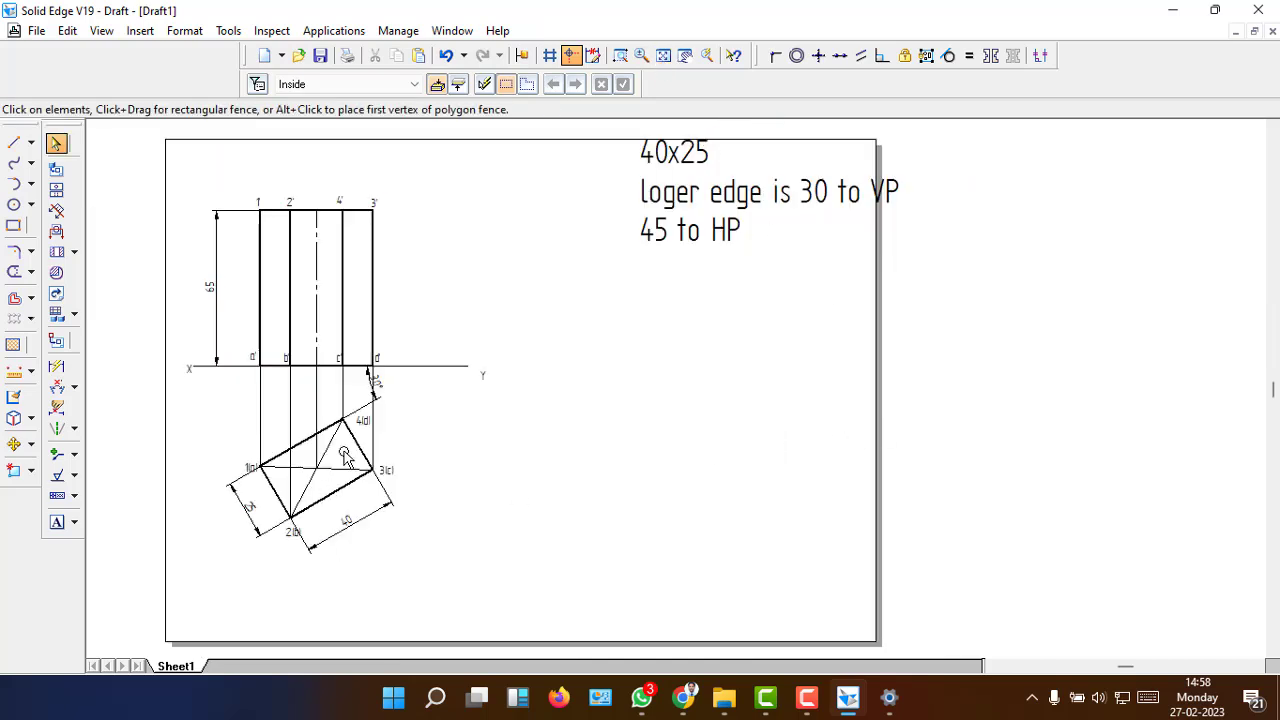
pyautogui.click(620, 55)
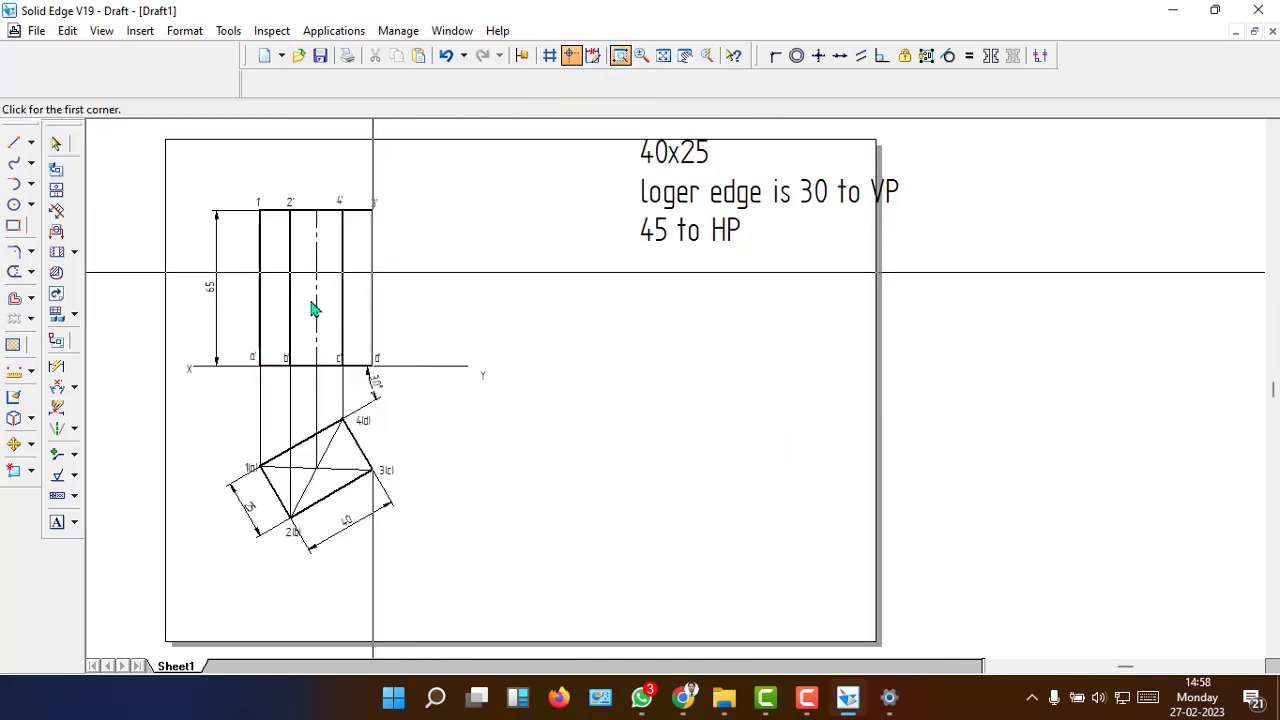
pyautogui.moveTo(318, 352); pyautogui.dragTo(511, 420)
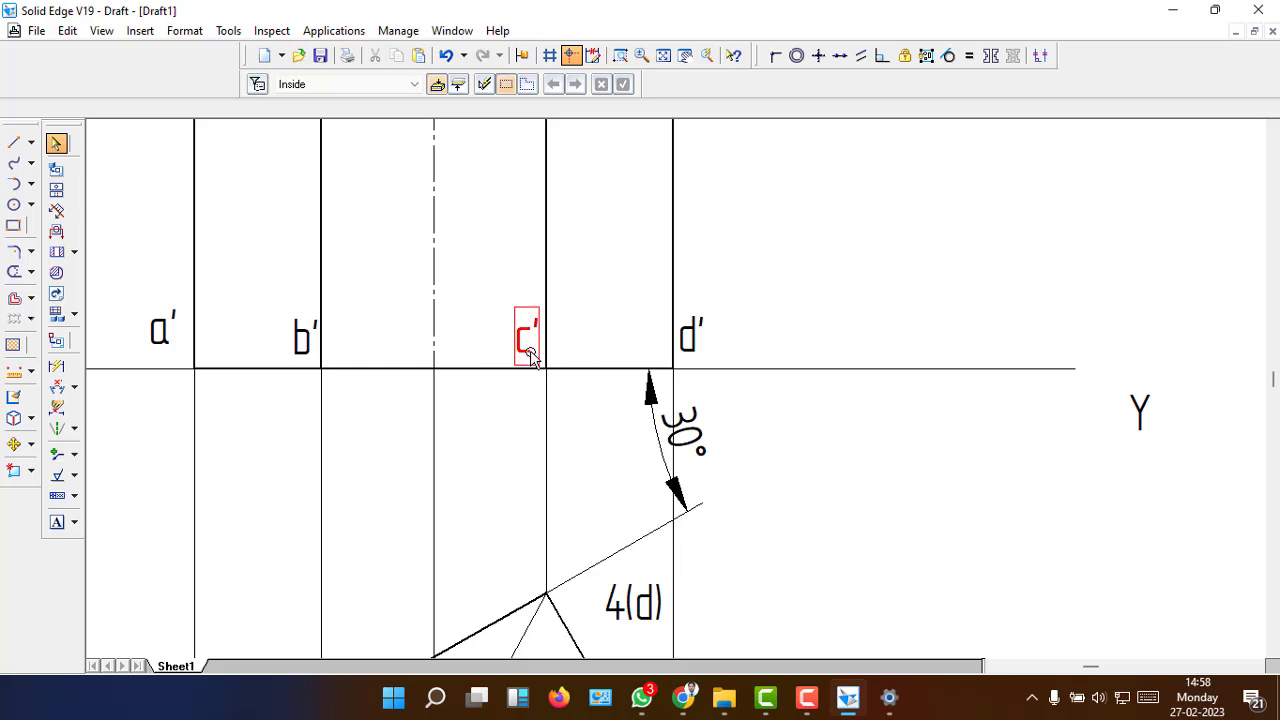
pyautogui.click(537, 311)
pyautogui.moveTo(531, 320); pyautogui.dragTo(813, 280)
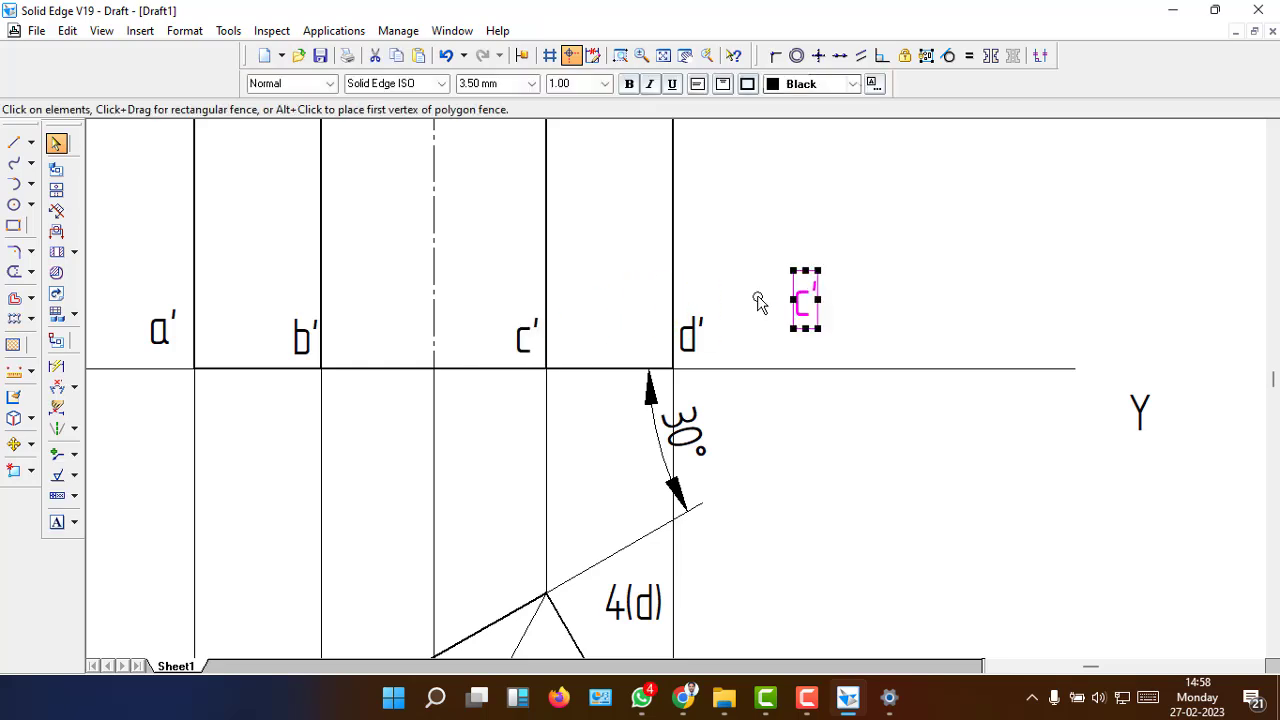
pyautogui.click(693, 333)
pyautogui.moveTo(693, 333); pyautogui.dragTo(524, 337)
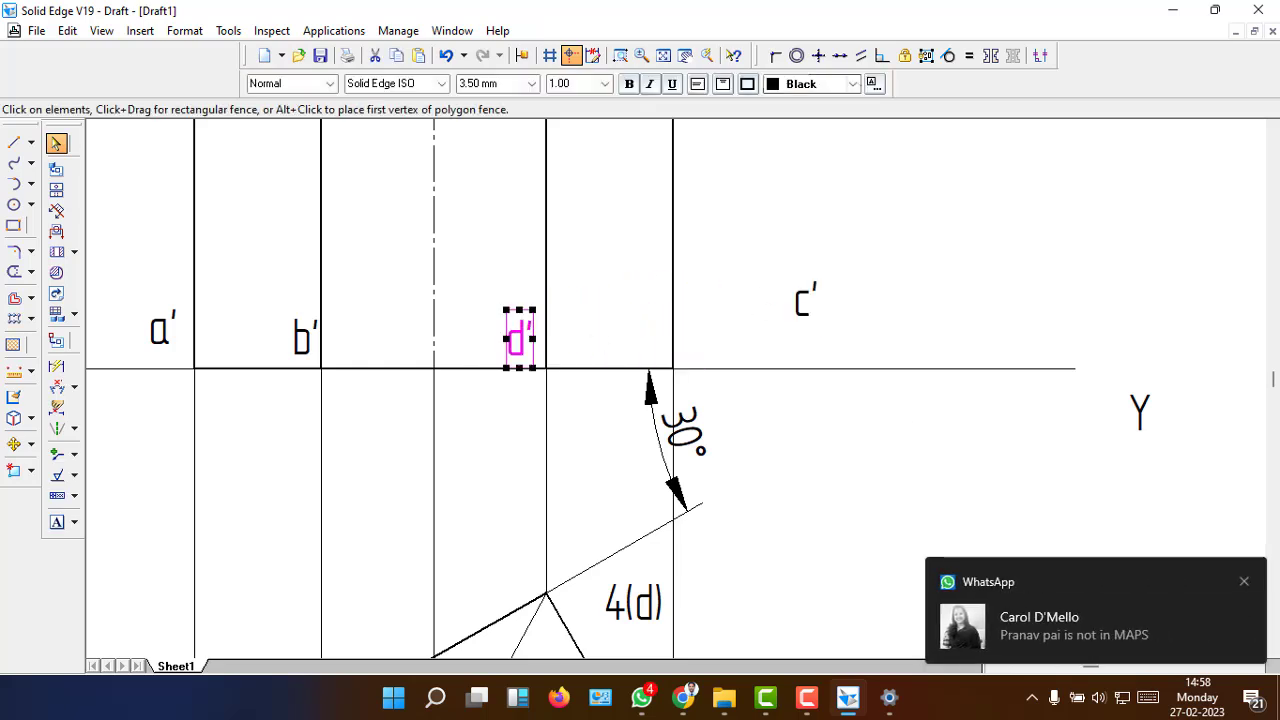
pyautogui.click(1244, 584)
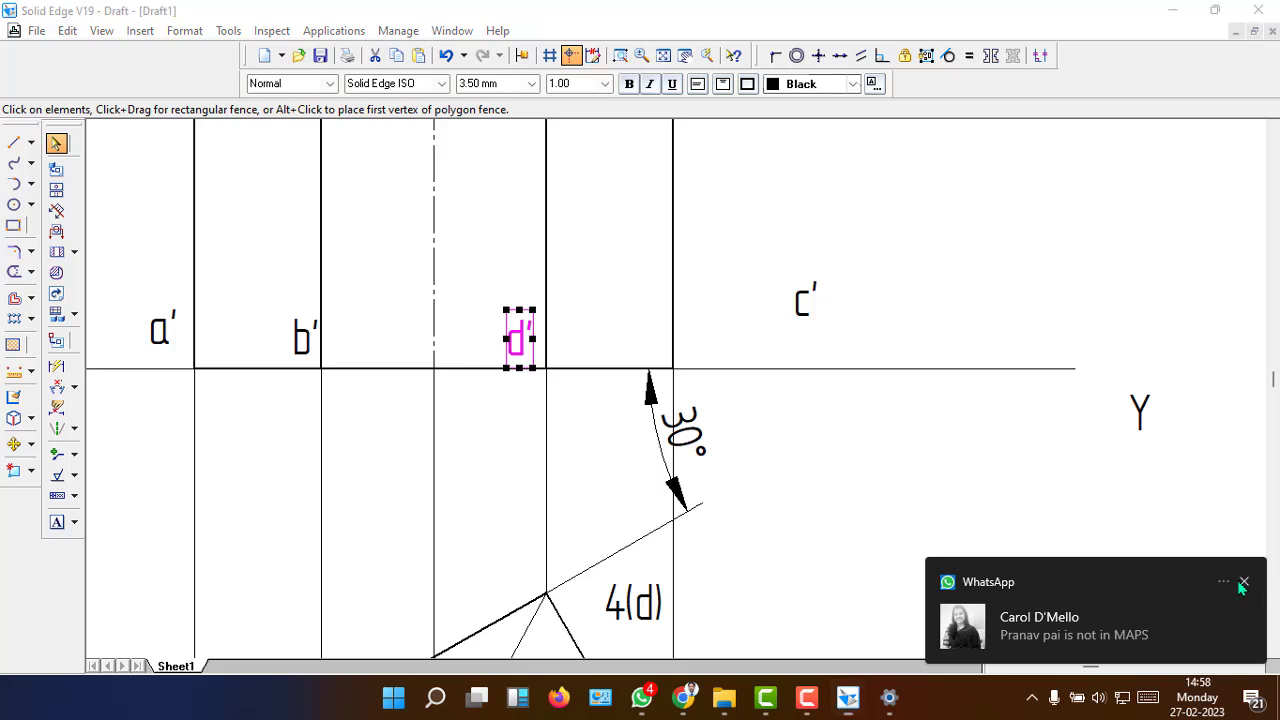
pyautogui.click(787, 312)
pyautogui.click(808, 302)
pyautogui.moveTo(808, 302); pyautogui.dragTo(705, 333)
pyautogui.click(840, 487)
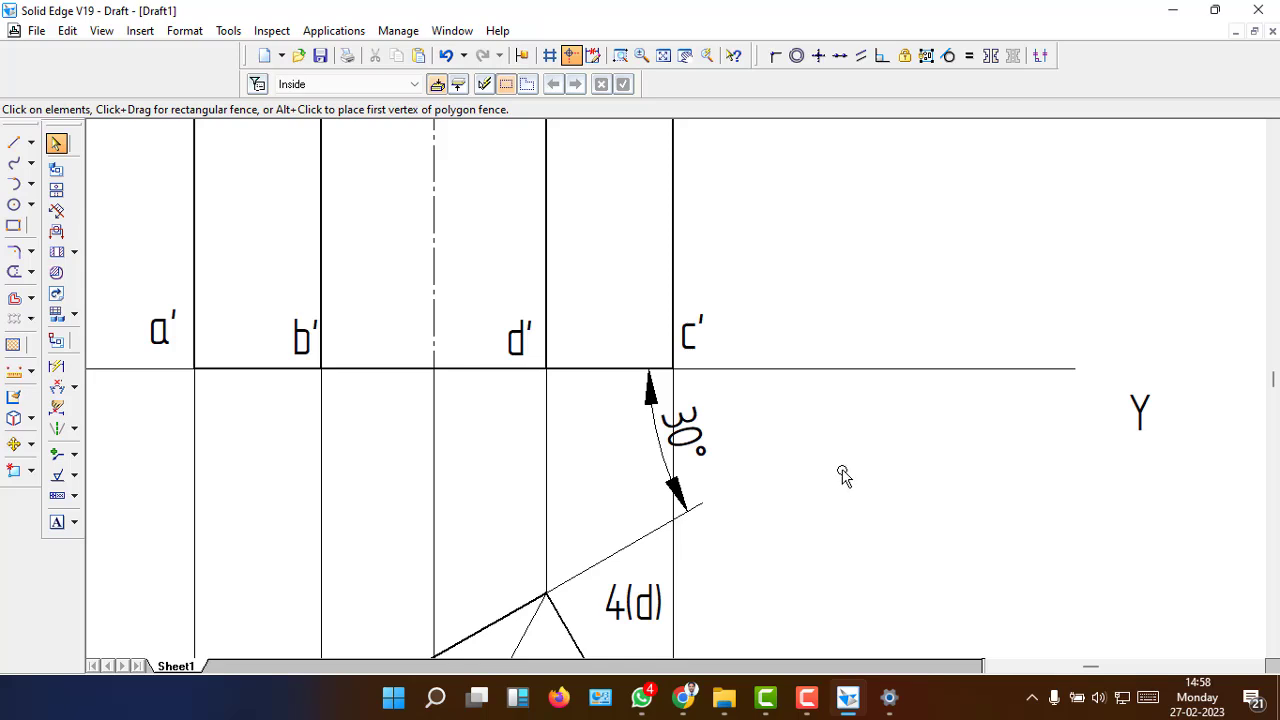
pyautogui.click(663, 55)
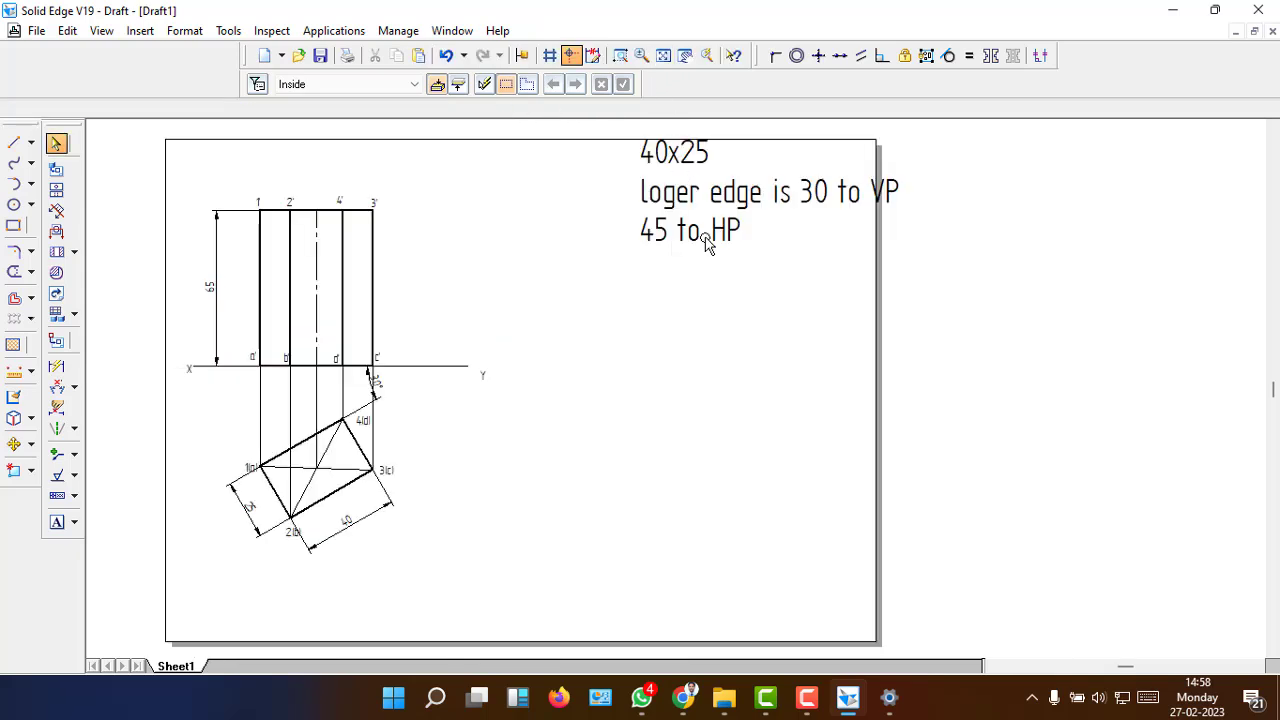
# - Close WhatsApp, which is running in the background
pyautogui.rightClick(642, 697)
pyautogui.click(622, 660)
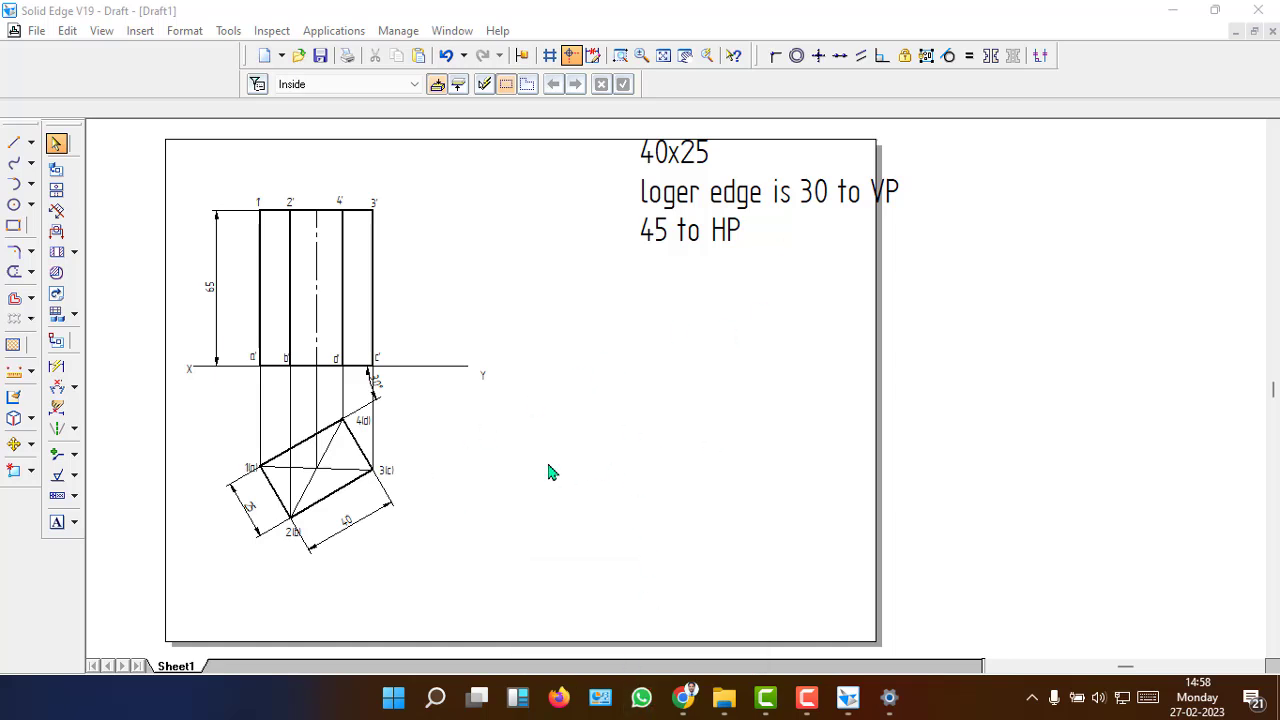
# - Move the problem-data note with 40x25, 30 to VP and 45 to HP lower down, clear of the space beside the front view
pyautogui.doubleClick(808, 140)
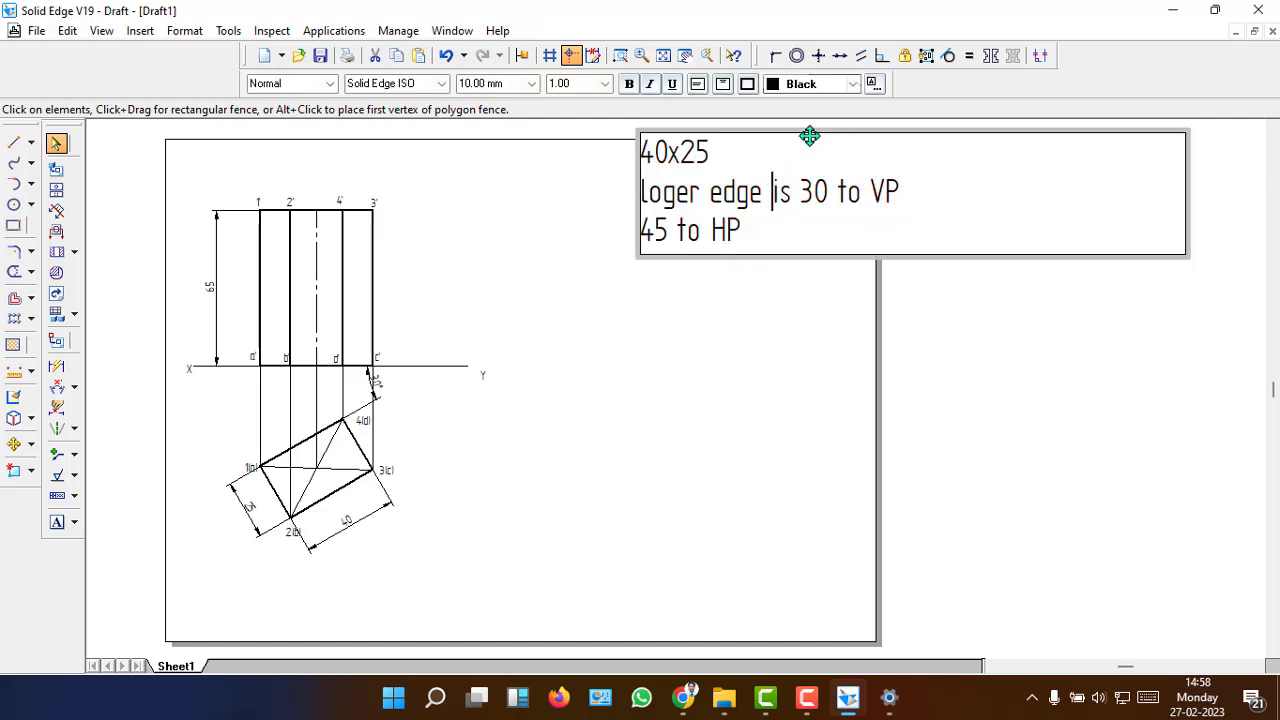
pyautogui.moveTo(809, 136); pyautogui.dragTo(941, 369)
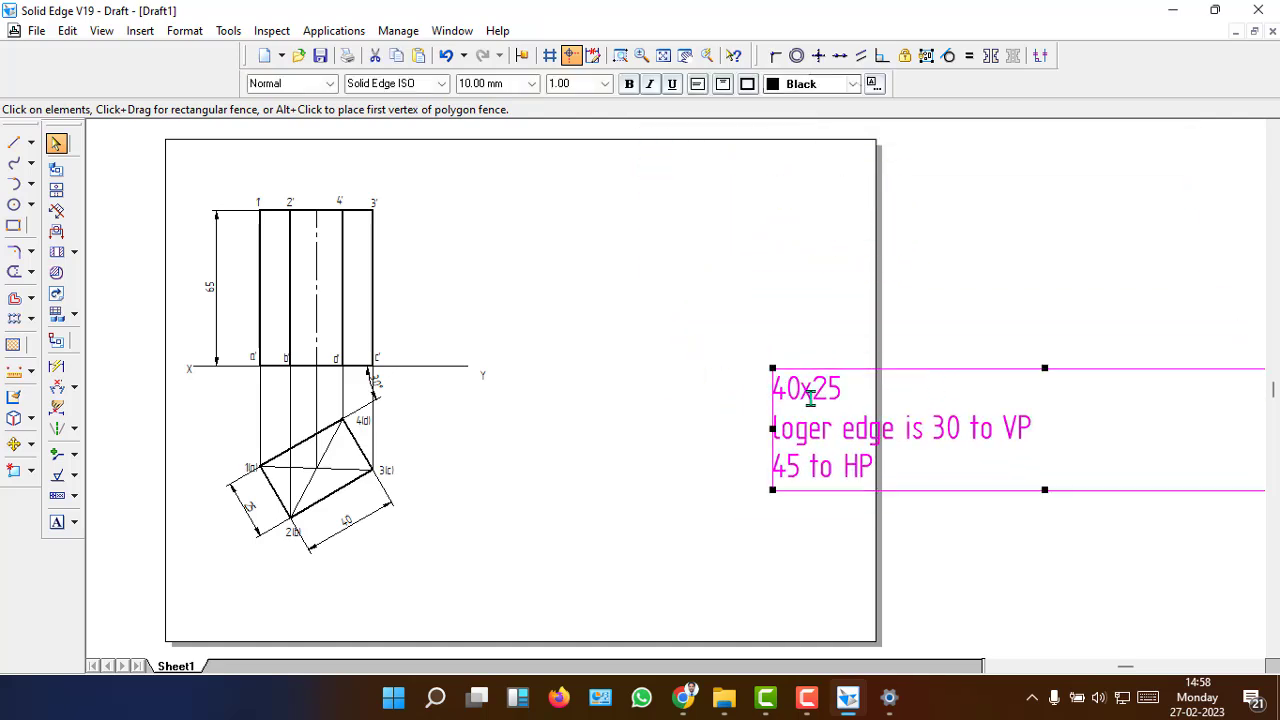
pyautogui.click(540, 366)
# - Draw a 0.50 mm wide dash-dot line at 45 degrees in the empty area beside the front view
pyautogui.click(14, 142)
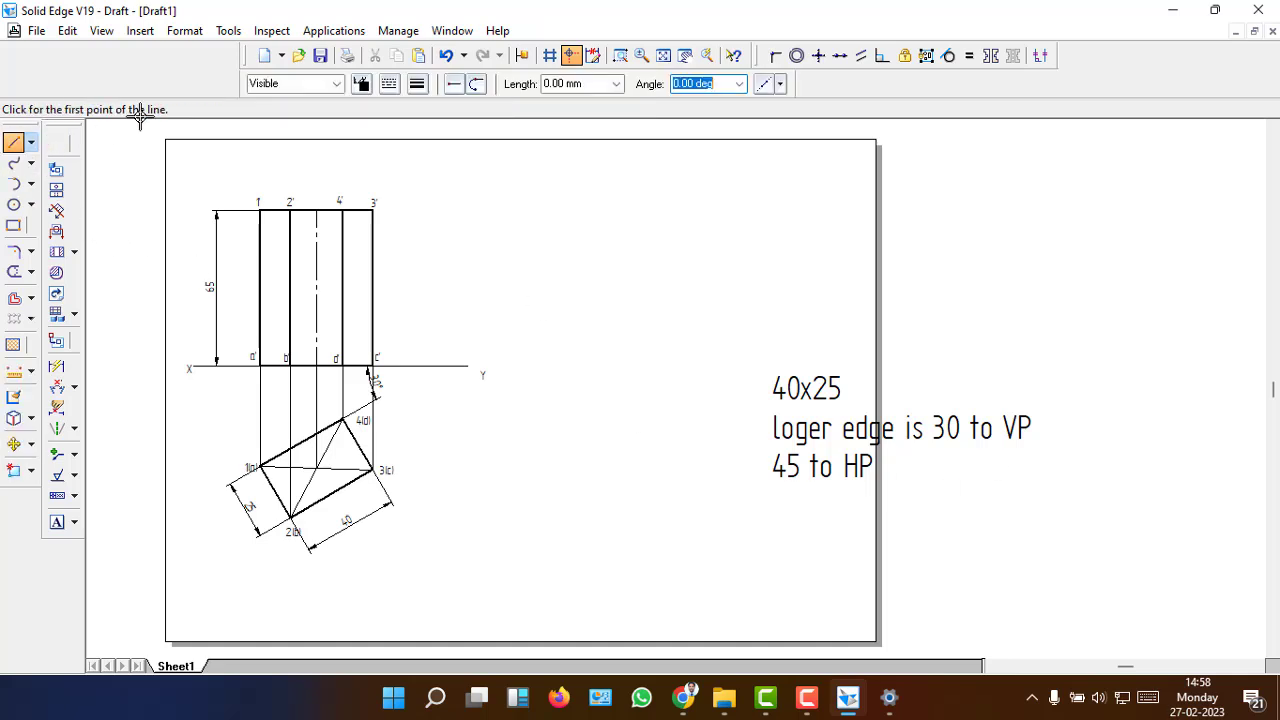
pyautogui.click(389, 84)
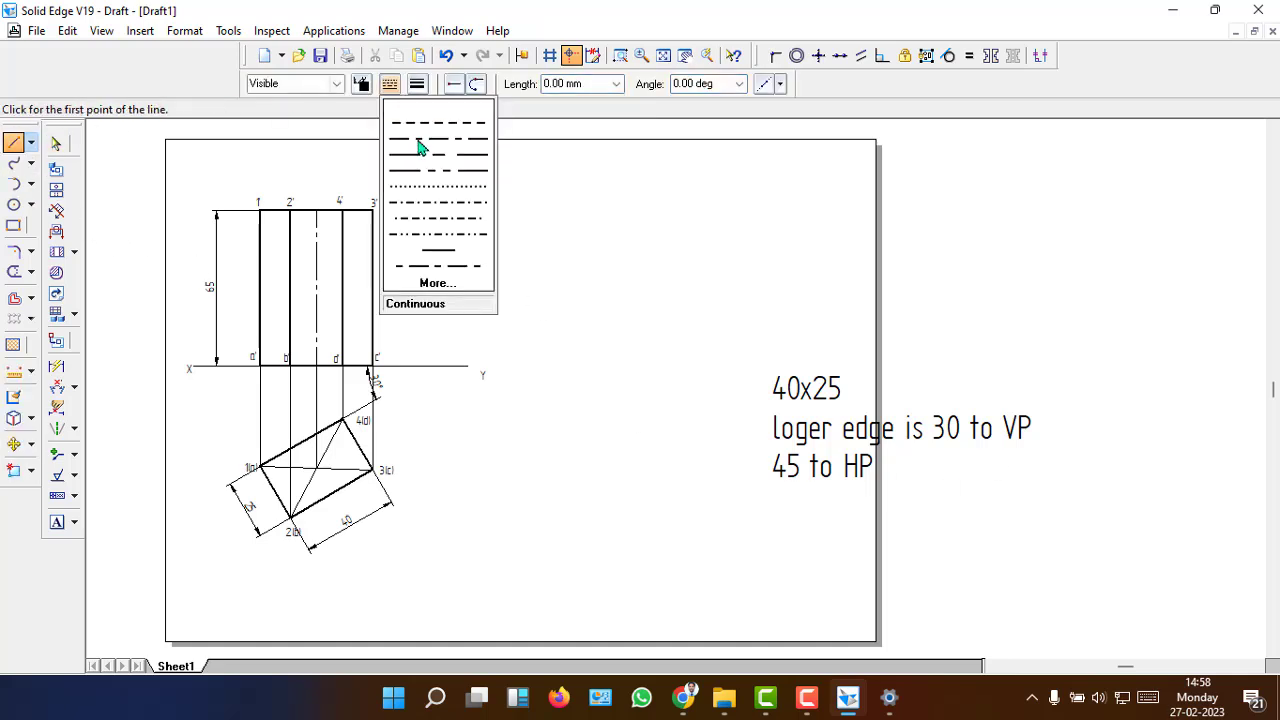
pyautogui.click(423, 149)
pyautogui.click(417, 84)
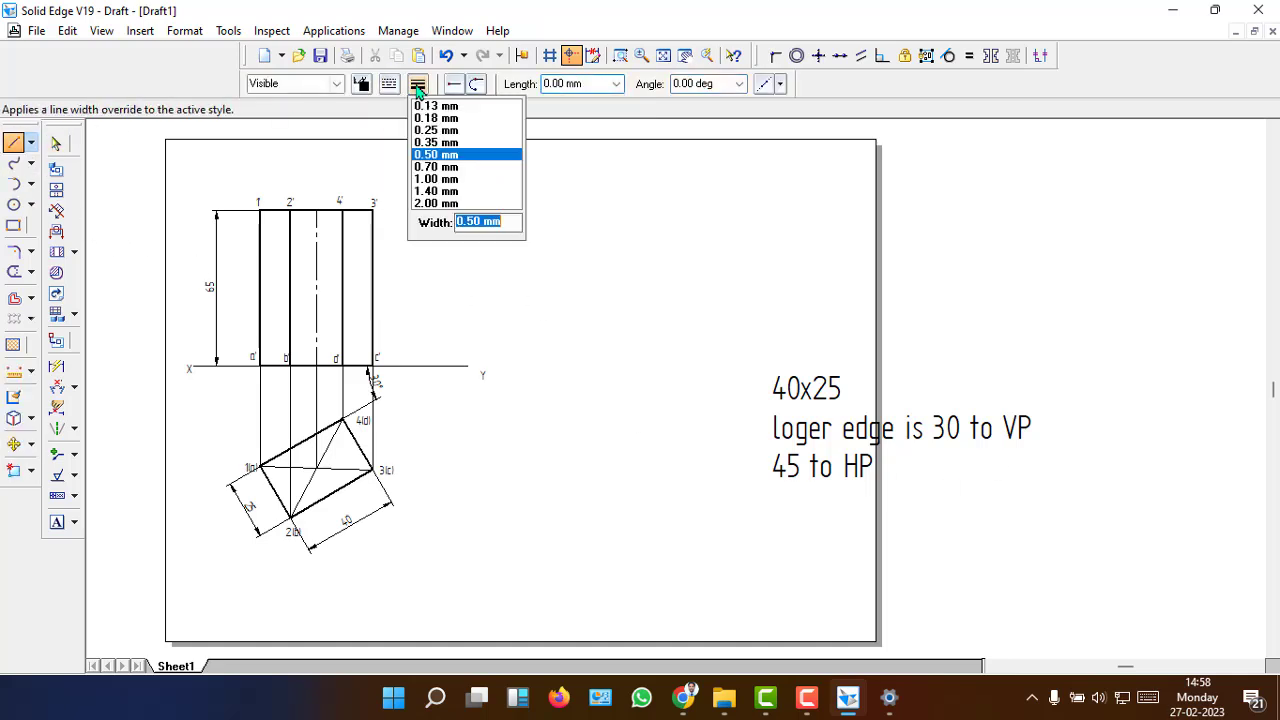
pyautogui.click(433, 157)
pyautogui.click(556, 349)
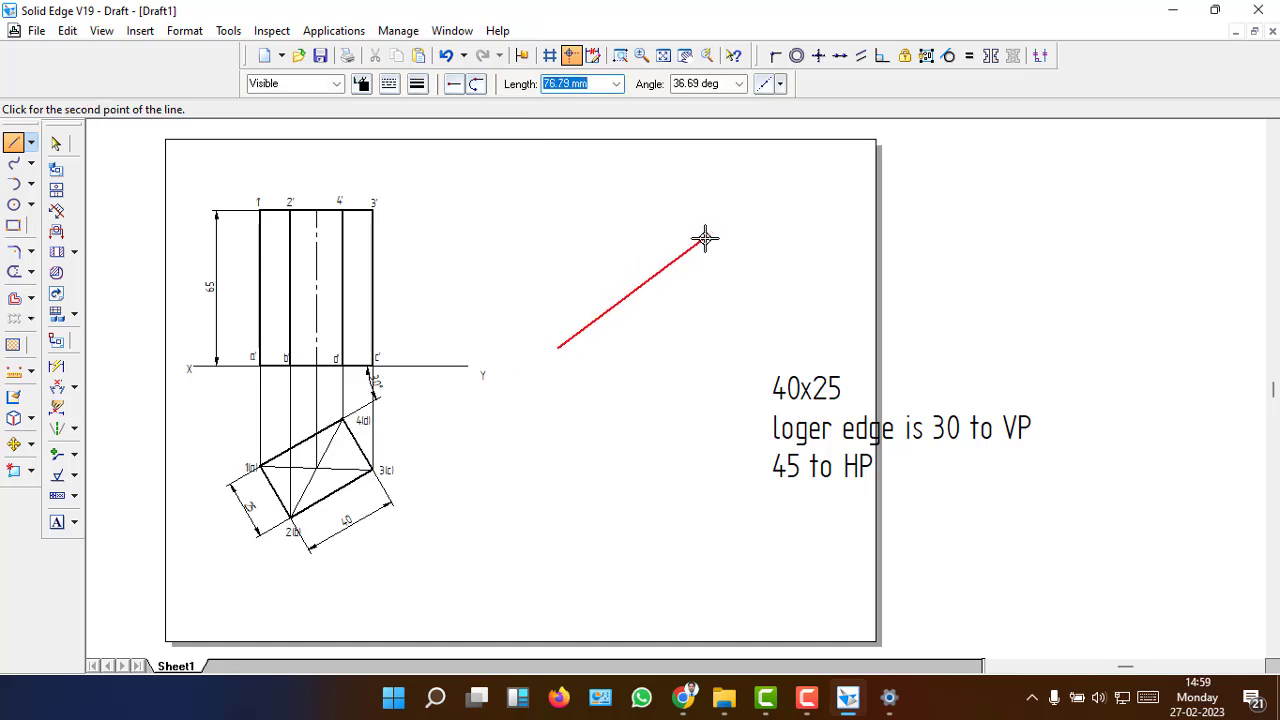
pyautogui.press('Tab')
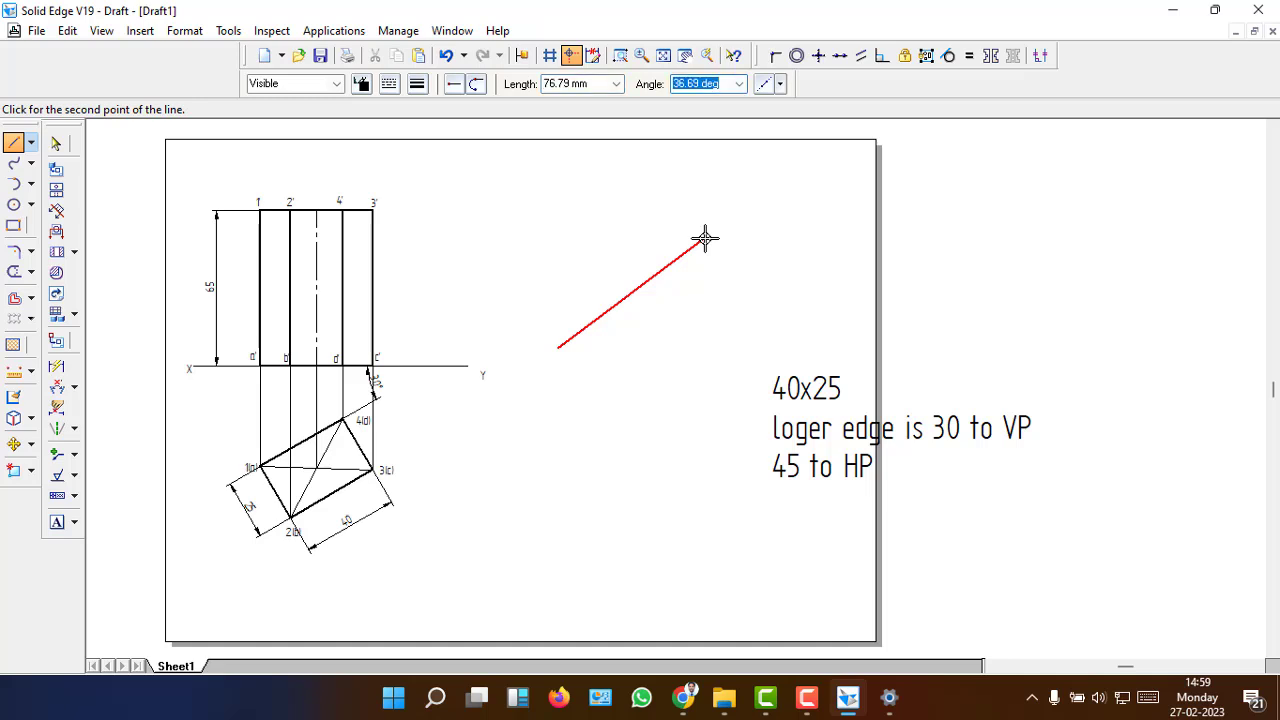
pyautogui.write('45')
pyautogui.press('Tab')
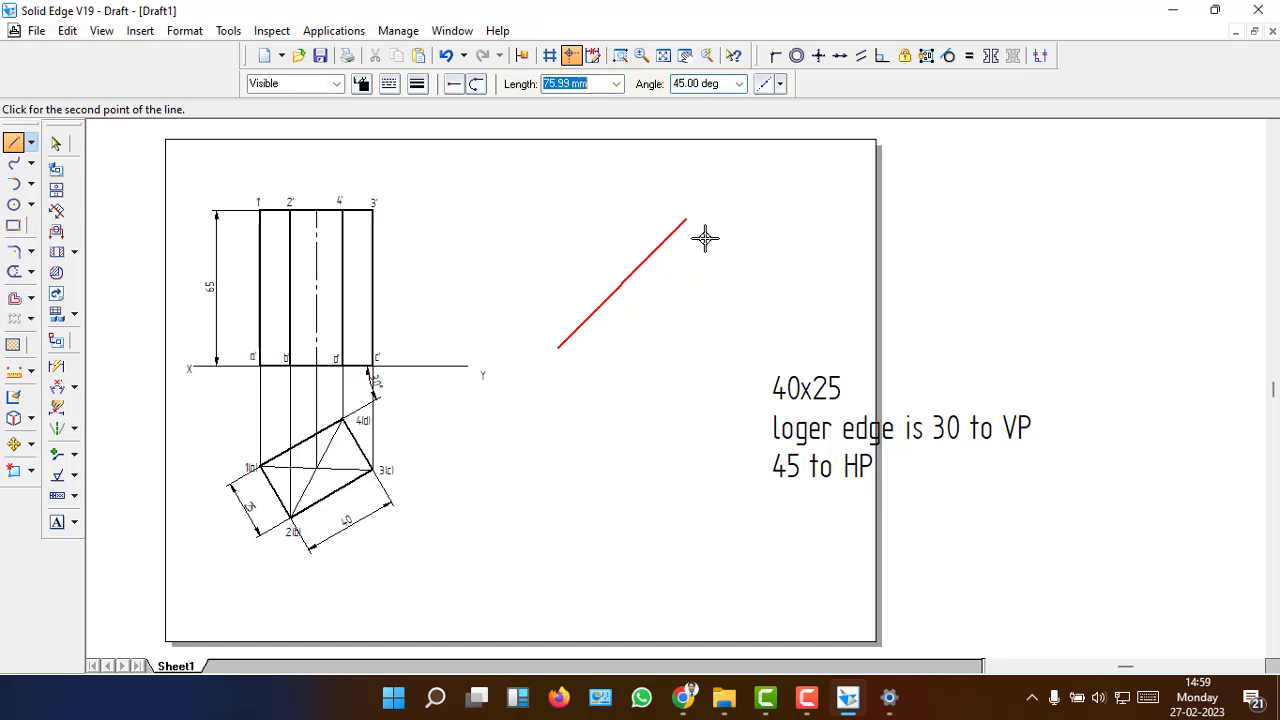
pyautogui.click(754, 206)
pyautogui.rightClick(840, 310)
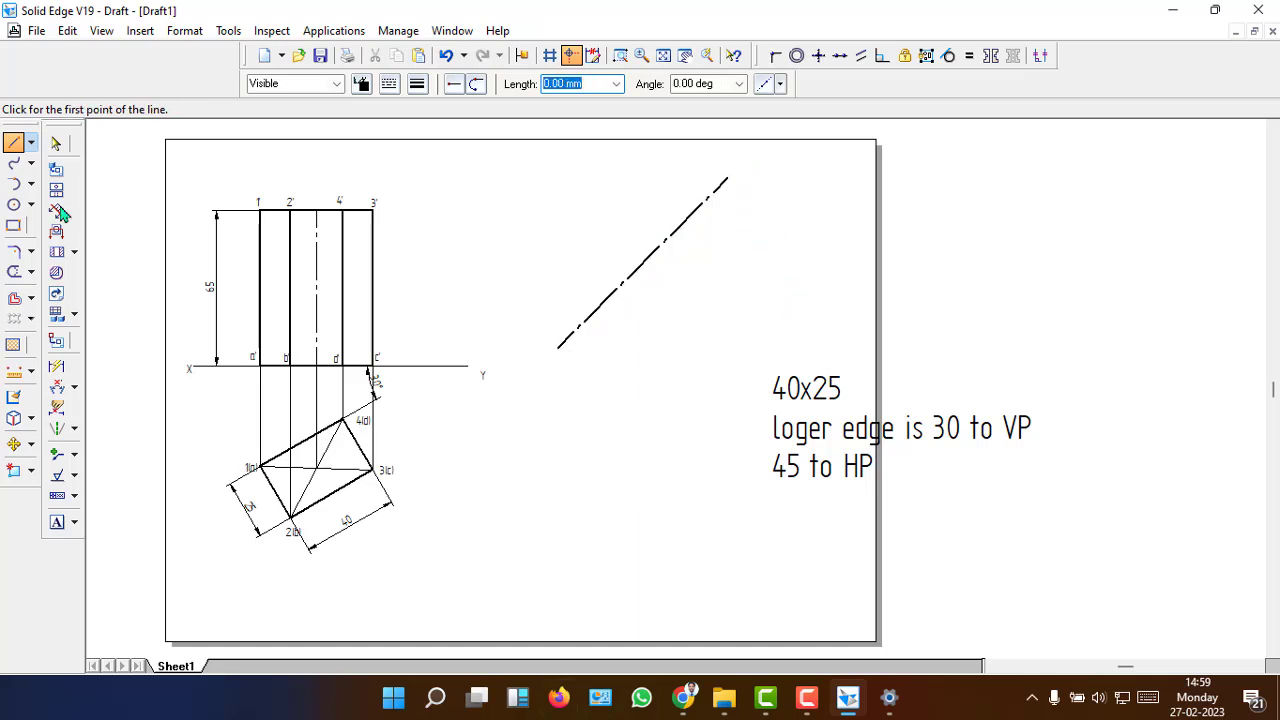
# - Move the 45-degree dash-dot line so its upper end sits at the midpoint of the front view's vertical axis
pyautogui.click(56, 145)
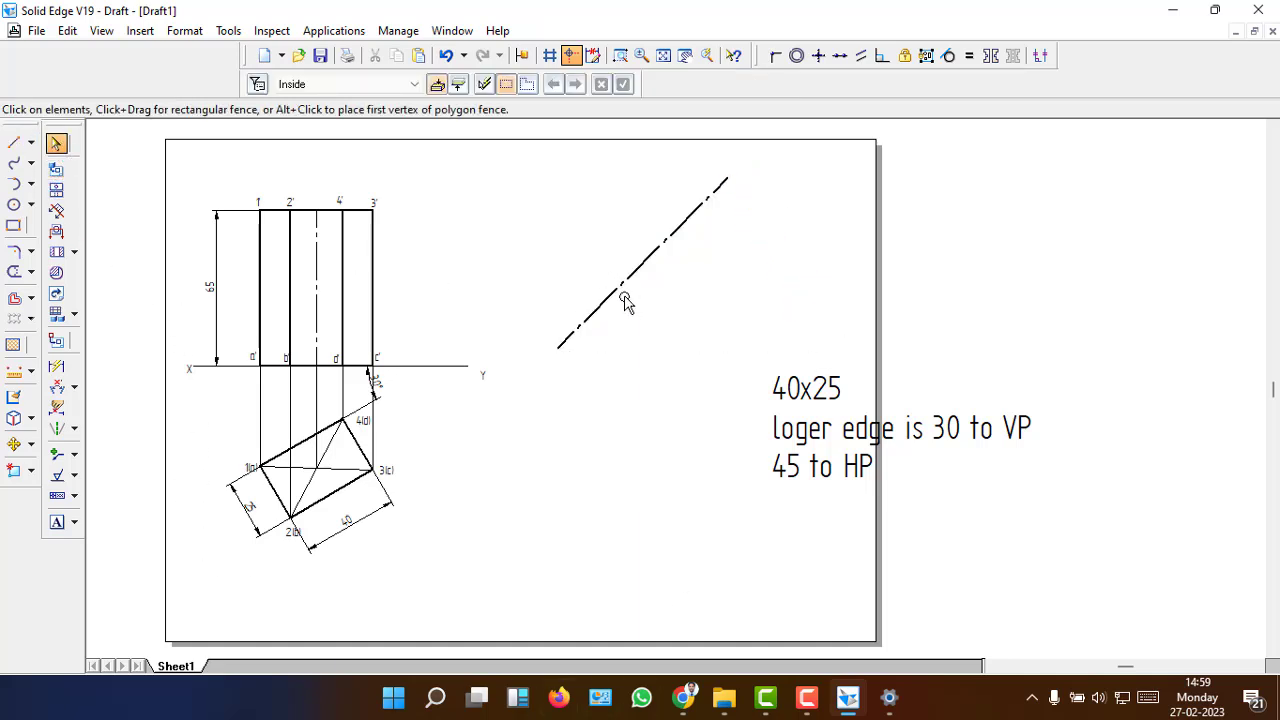
pyautogui.click(624, 300)
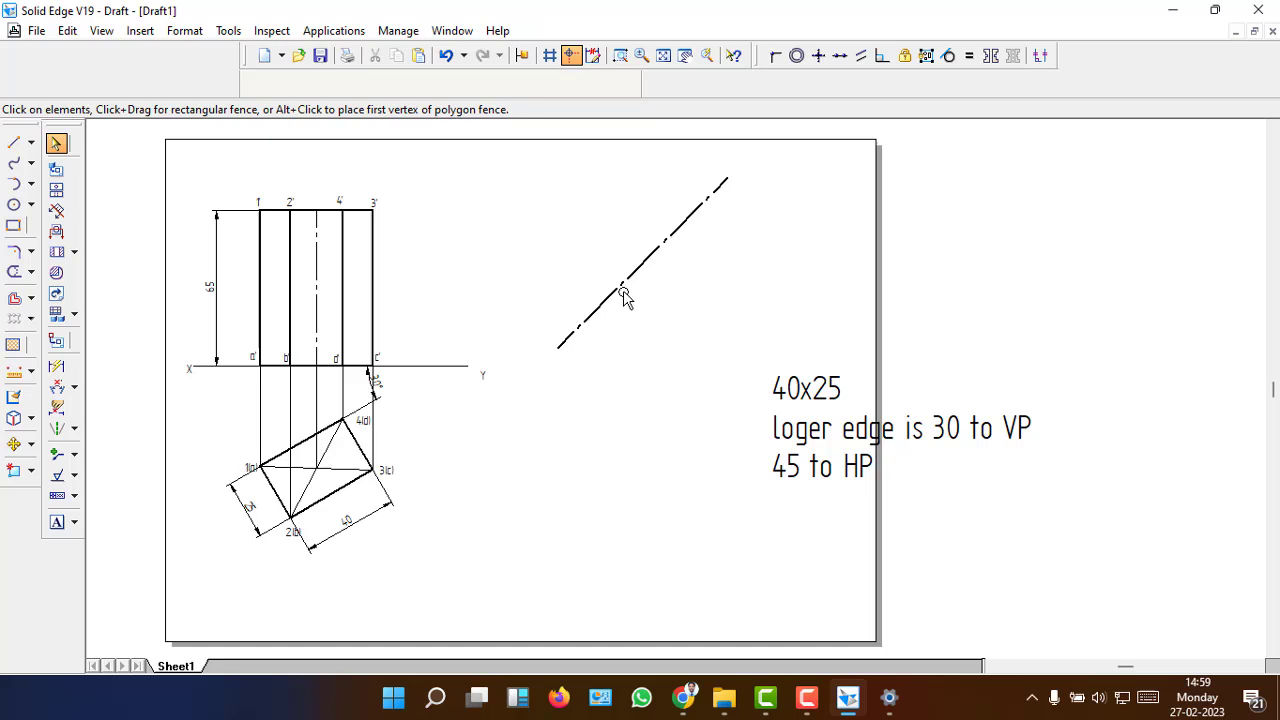
pyautogui.click(14, 444)
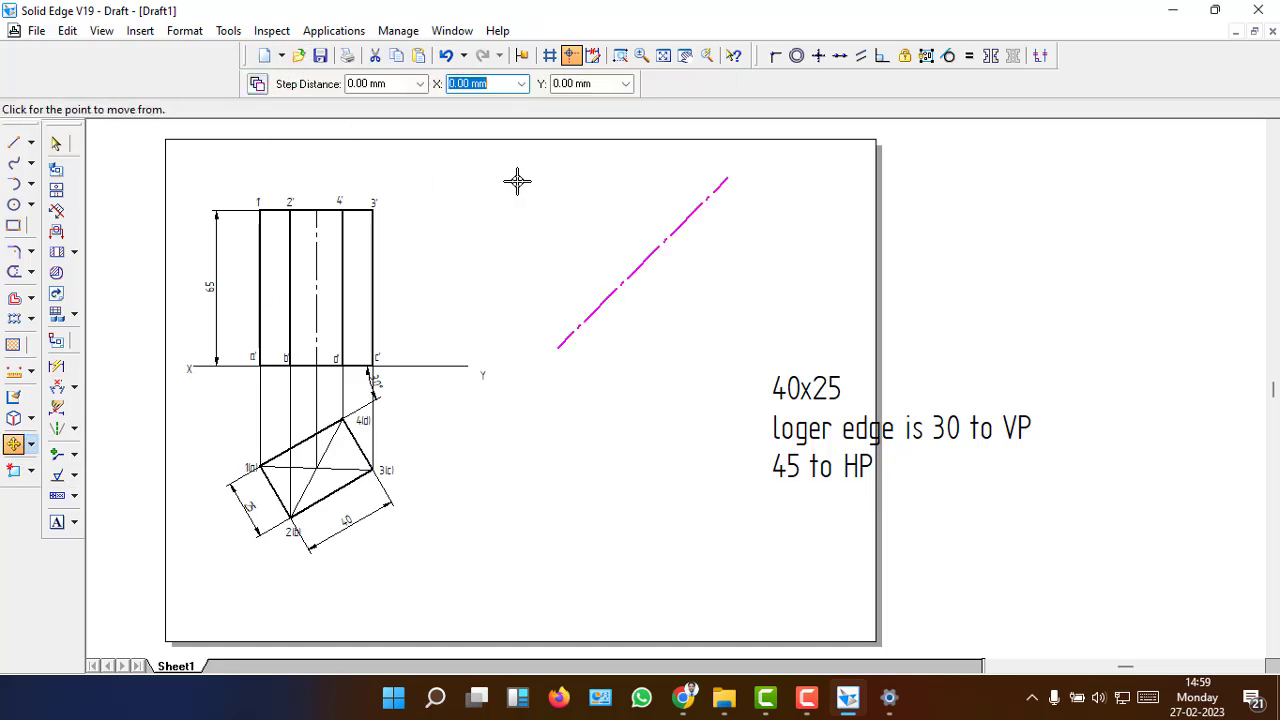
pyautogui.click(726, 181)
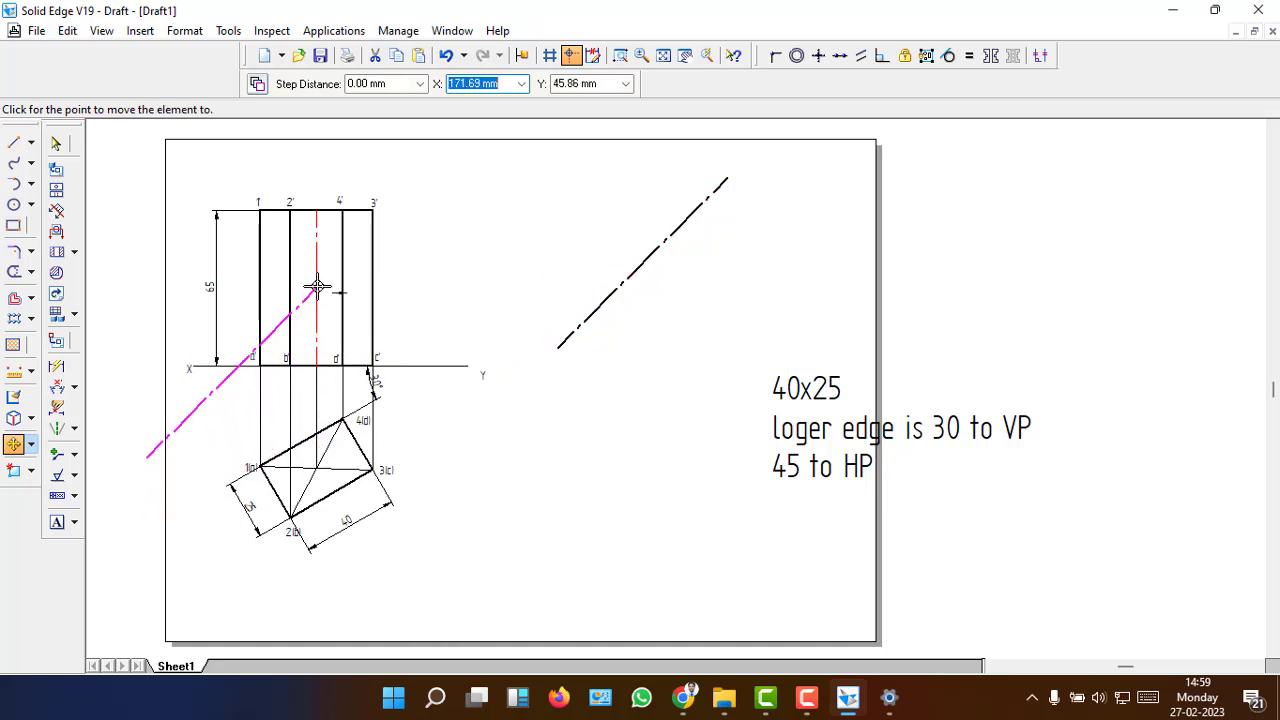
pyautogui.click(317, 288)
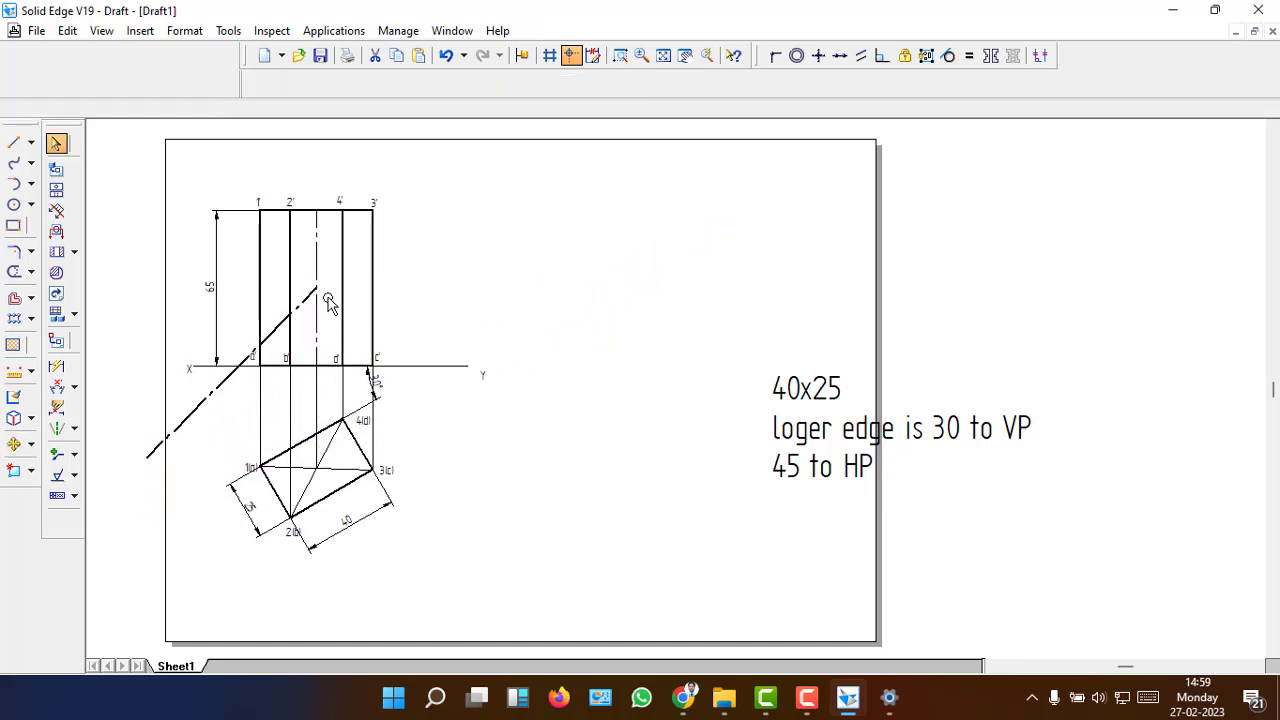
pyautogui.click(556, 374)
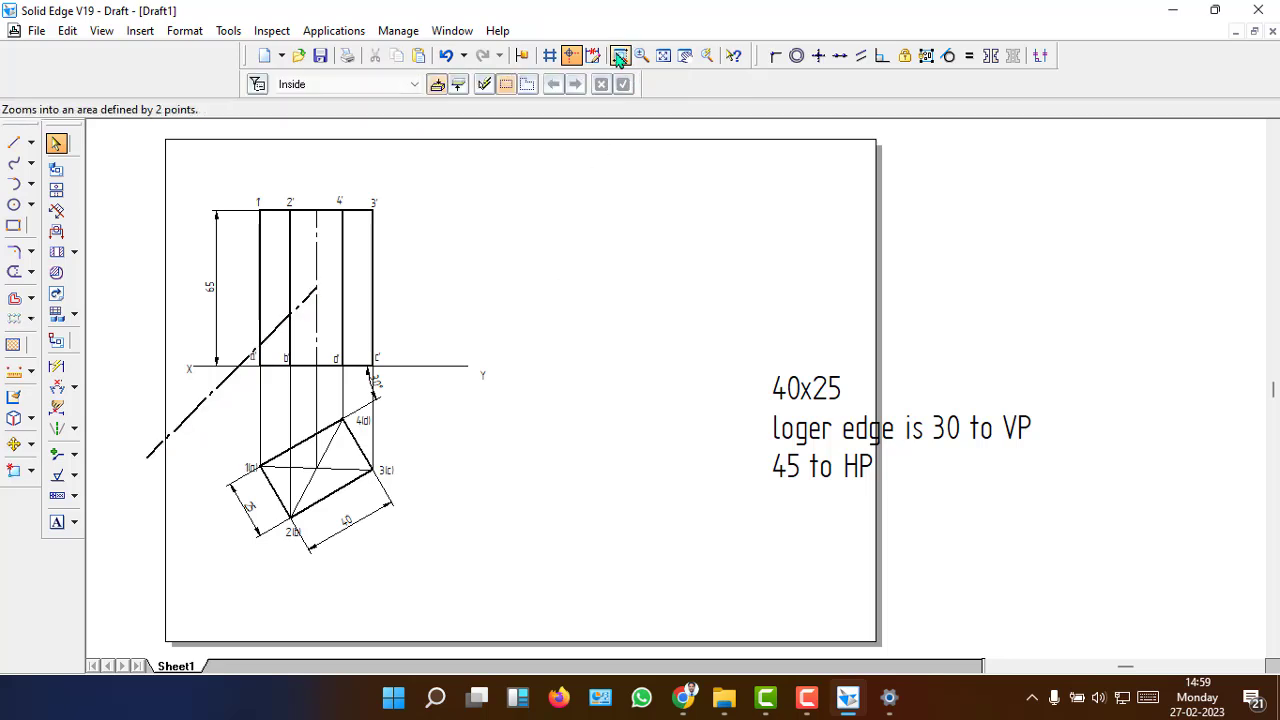
# - Trim the part of the inclined dash-dot line that runs outside the front view beyond the a'-1' edge
pyautogui.click(620, 55)
pyautogui.moveTo(113, 229)
pyautogui.mouseDown()
pyautogui.moveTo(354, 423)
pyautogui.moveTo(434, 509)
pyautogui.mouseUp()
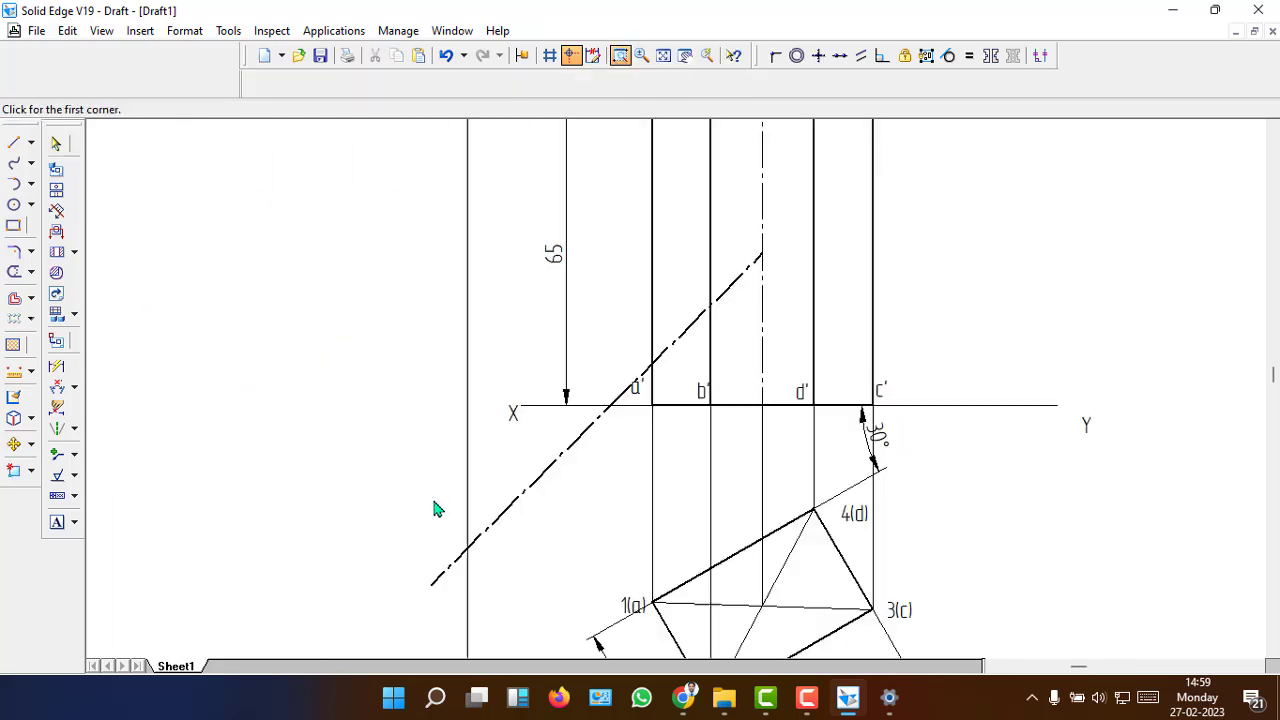
pyautogui.press('Escape')
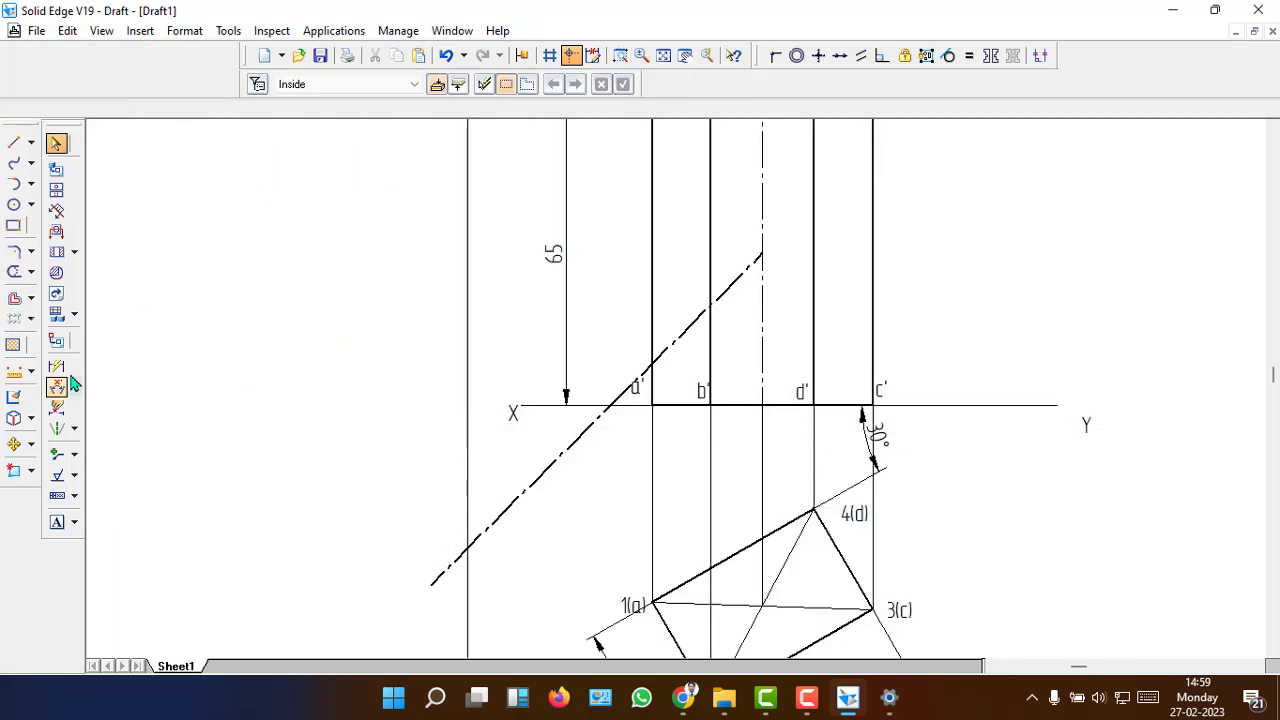
pyautogui.click(16, 271)
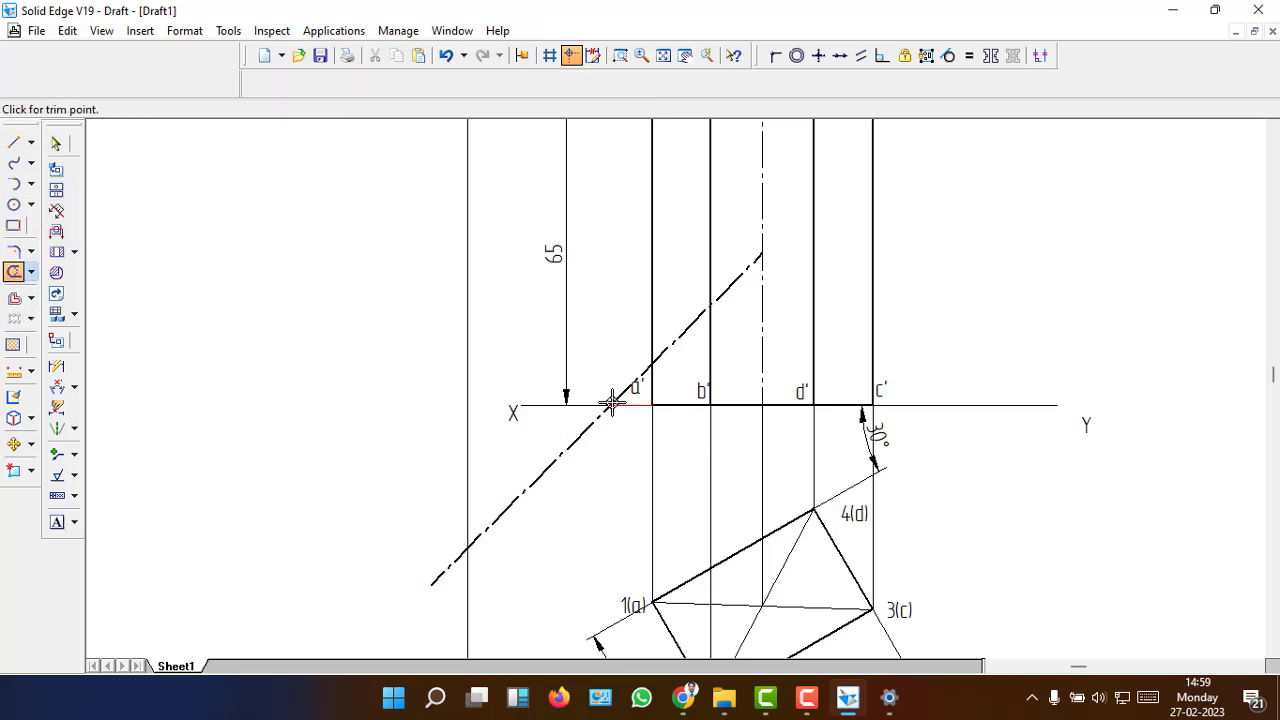
pyautogui.click(546, 472)
pyautogui.click(622, 392)
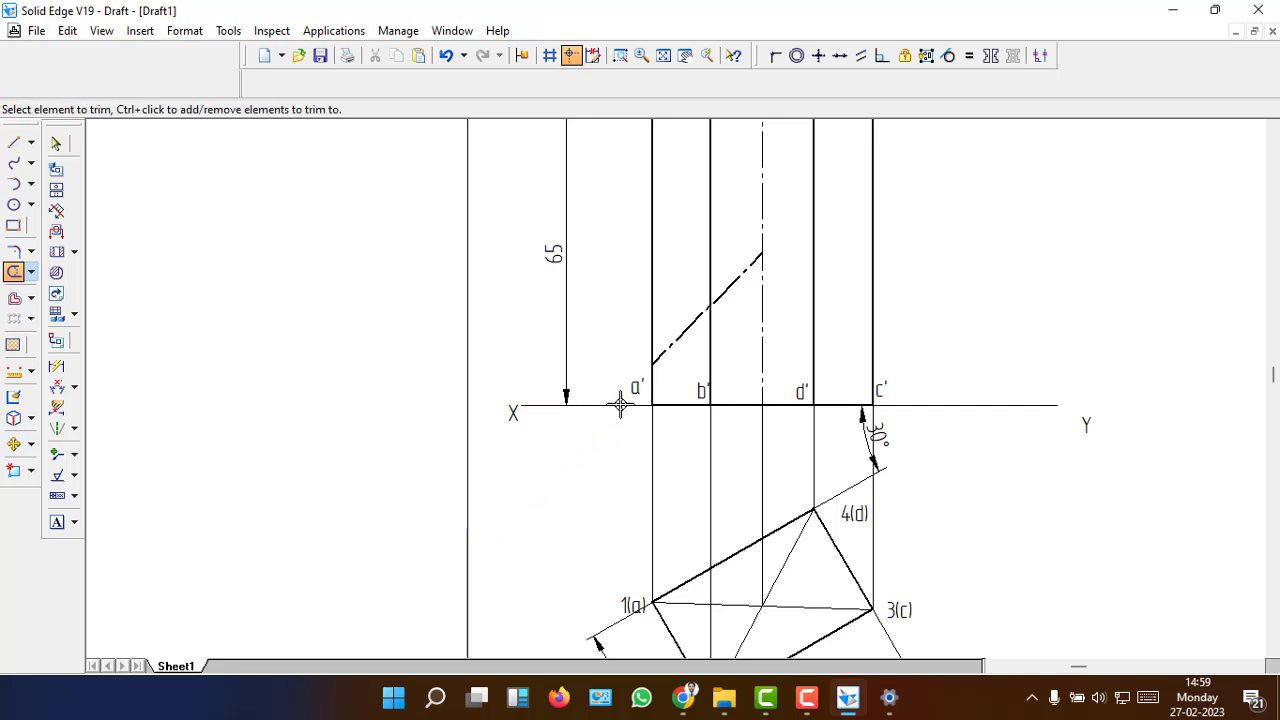
# - Extend the inclined dash-dot line from the axis to the front view's outer c'-3' edge
pyautogui.click(33, 276)
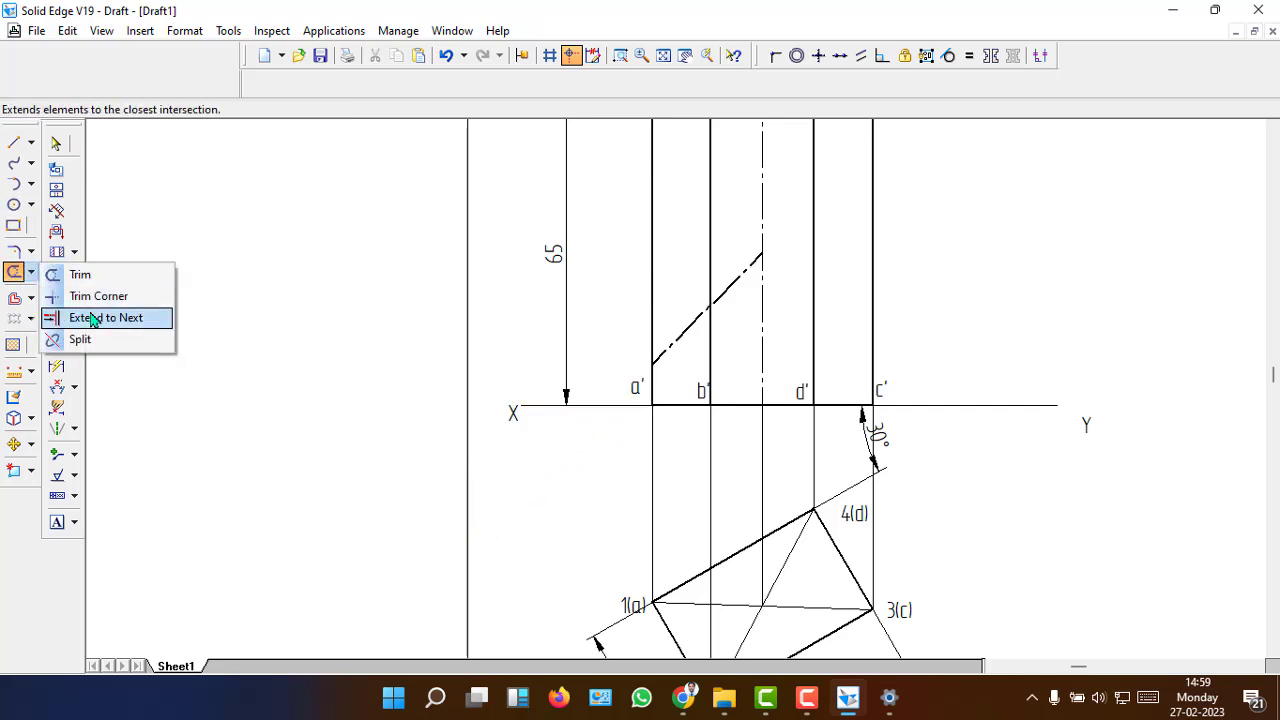
pyautogui.click(105, 317)
pyautogui.click(780, 240)
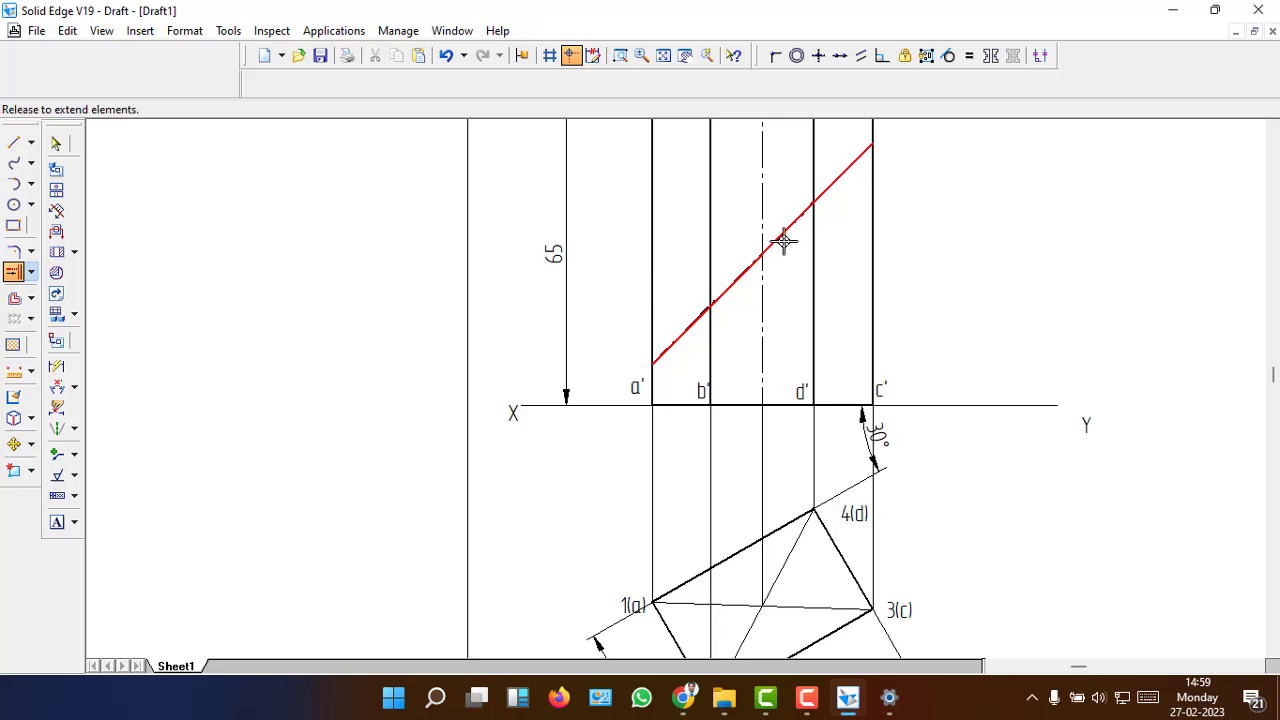
pyautogui.scroll(1, 900, 375)
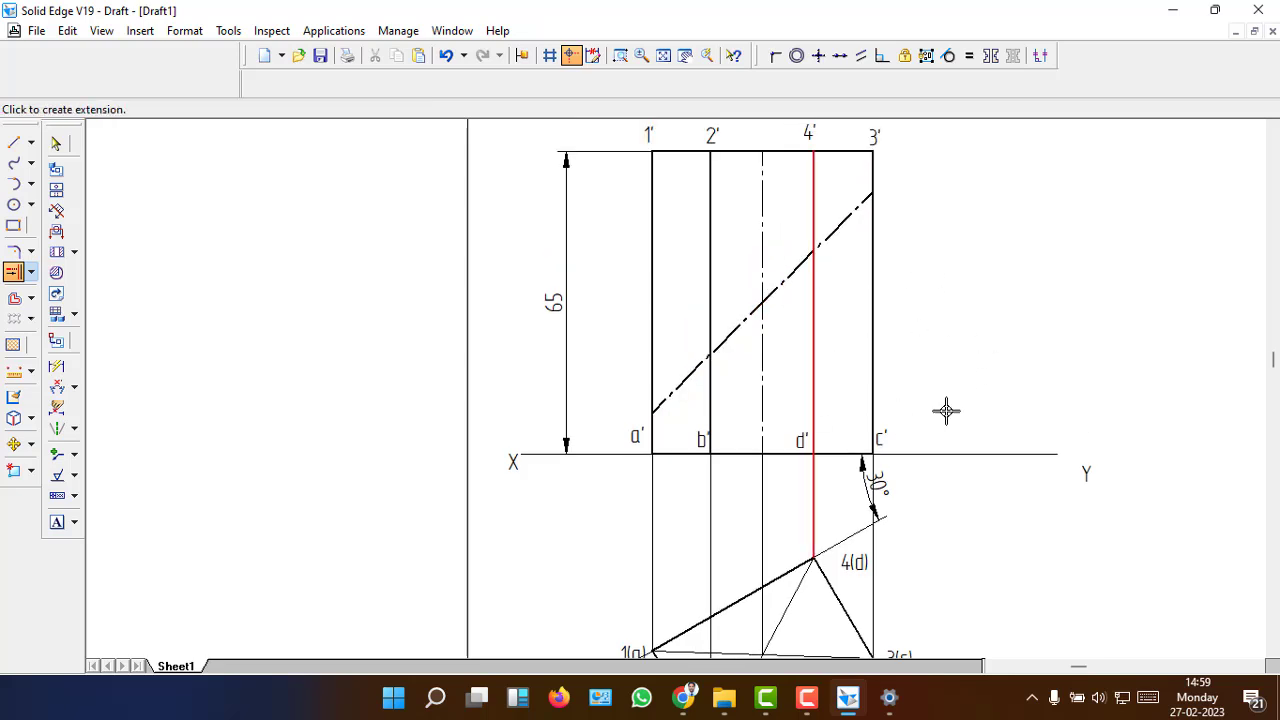
pyautogui.click(56, 144)
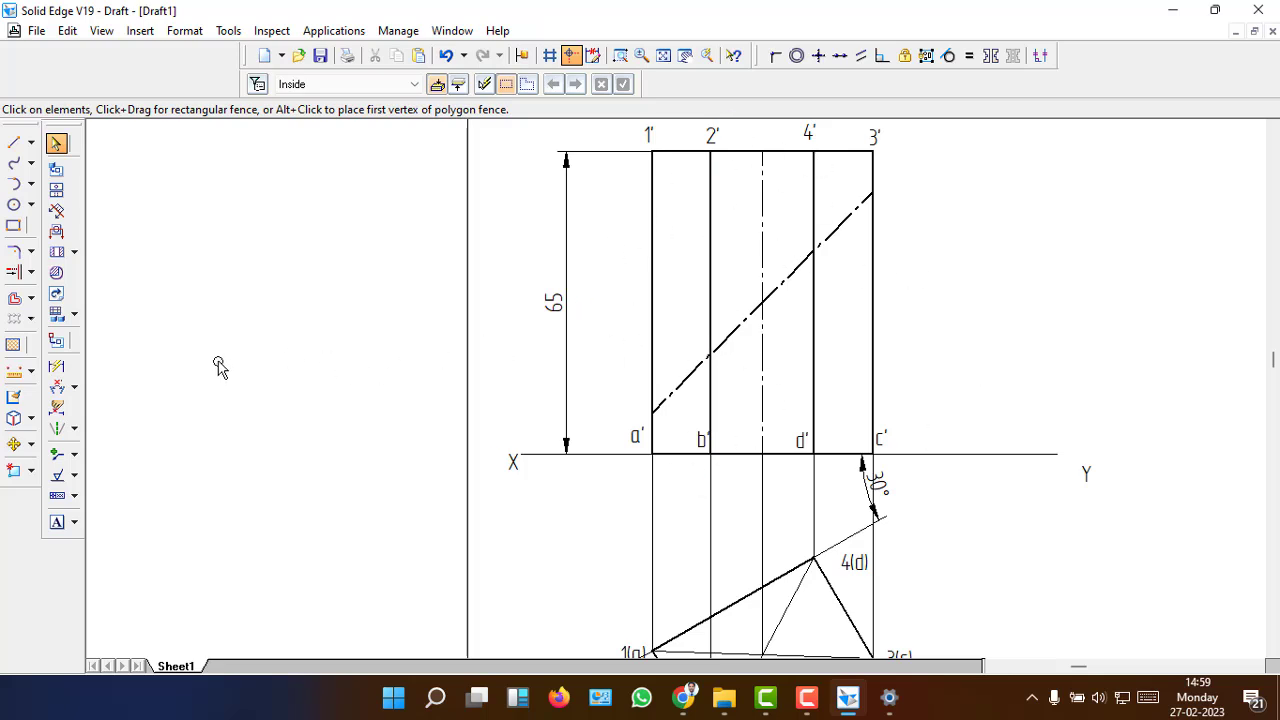
# - Split the front view's four vertical edges and its axis where the inclined dash-dot line crosses them
pyautogui.click(30, 271)
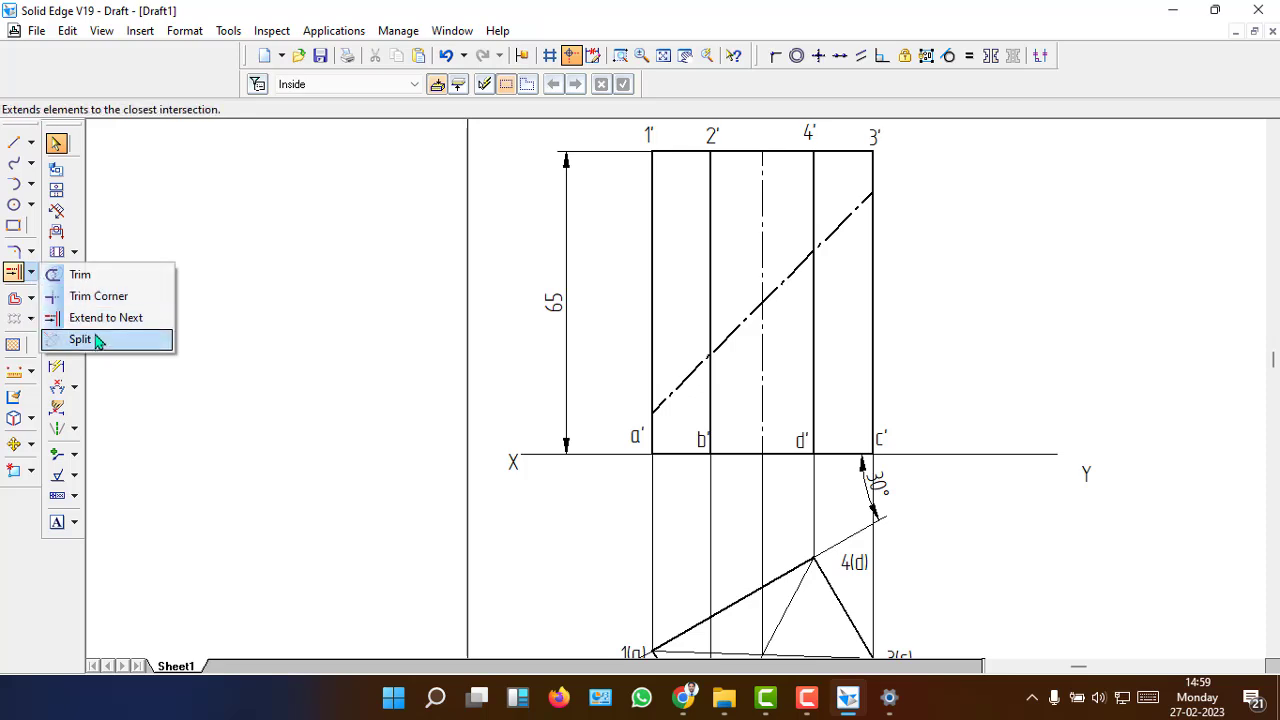
pyautogui.click(90, 339)
pyautogui.click(651, 309)
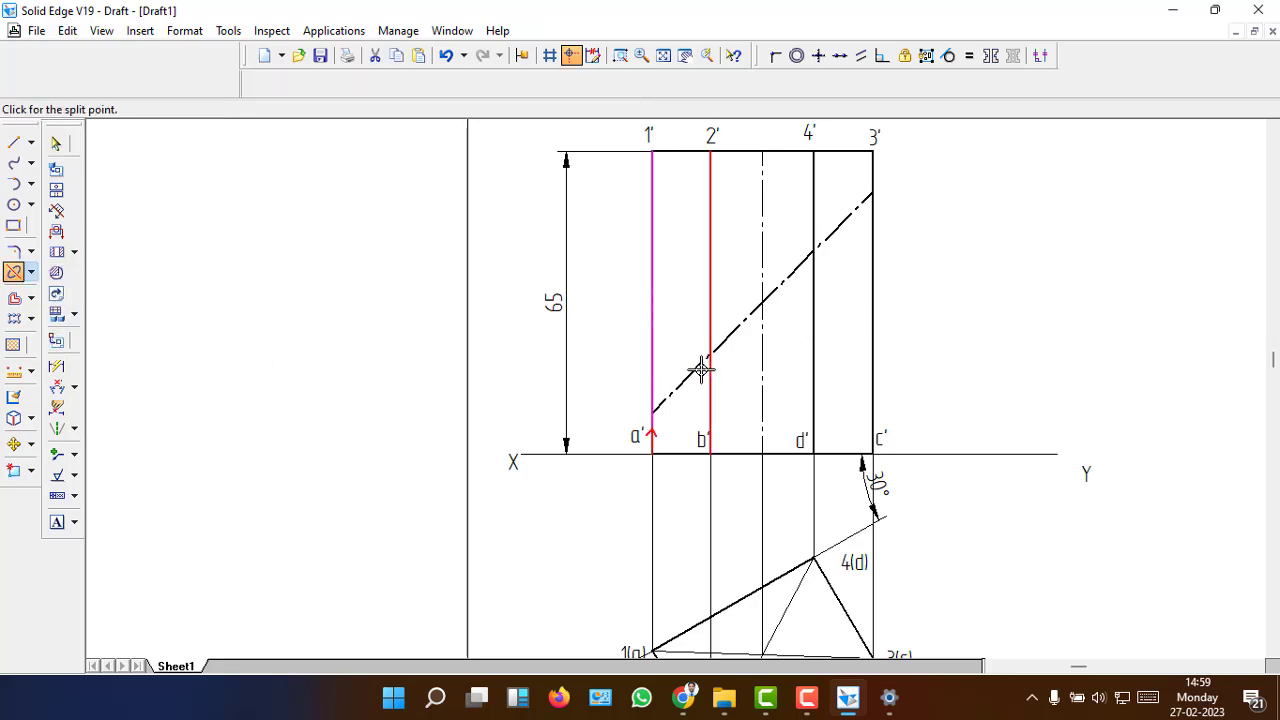
pyautogui.click(651, 409)
pyautogui.click(710, 365)
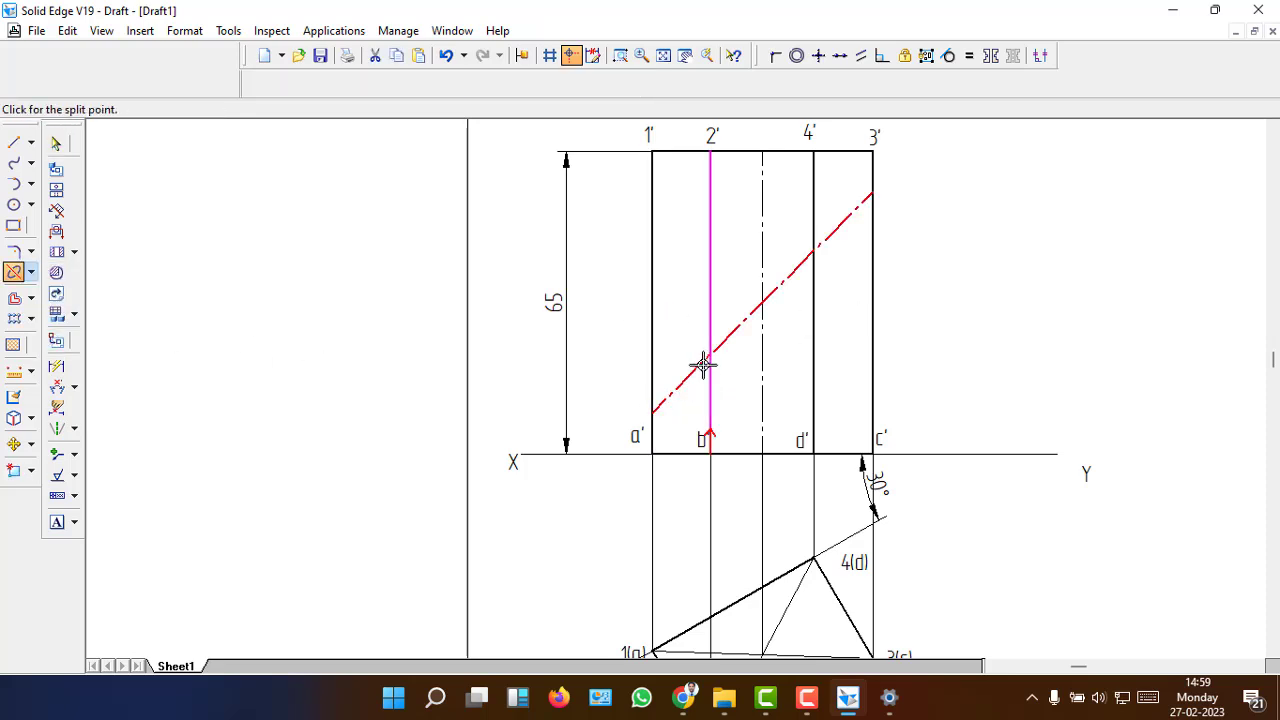
pyautogui.click(711, 356)
pyautogui.click(762, 349)
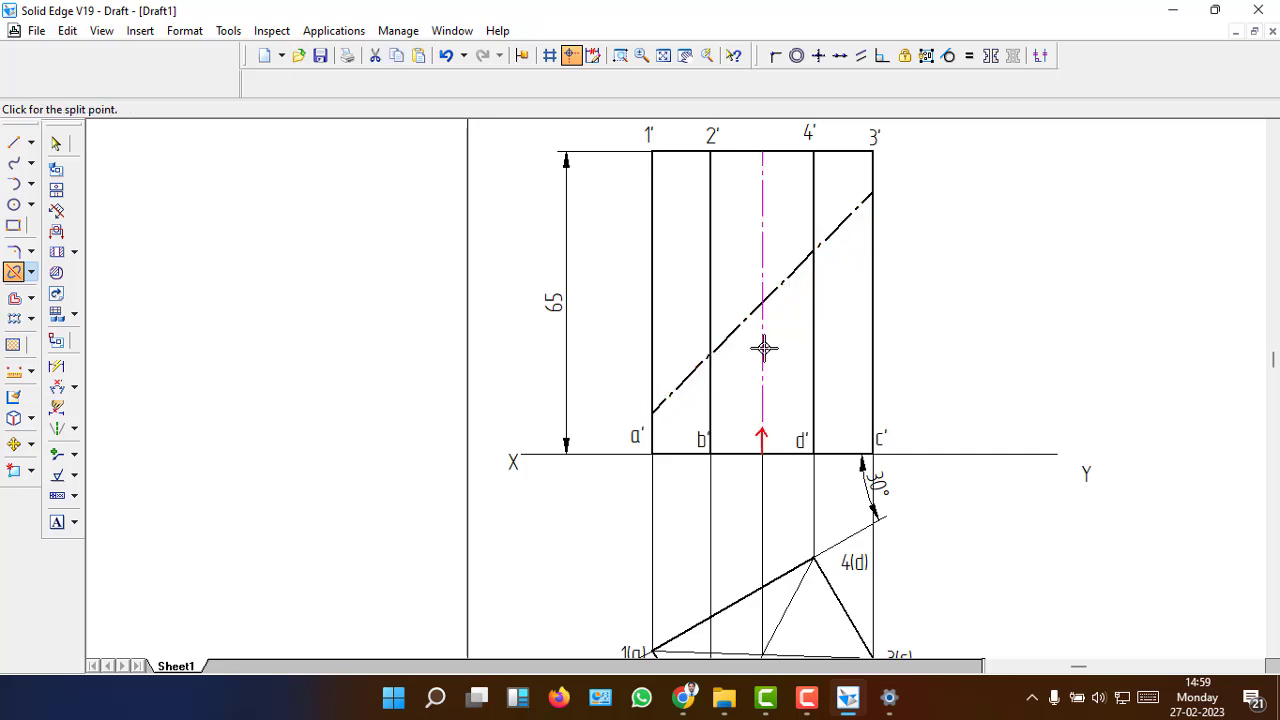
pyautogui.click(761, 302)
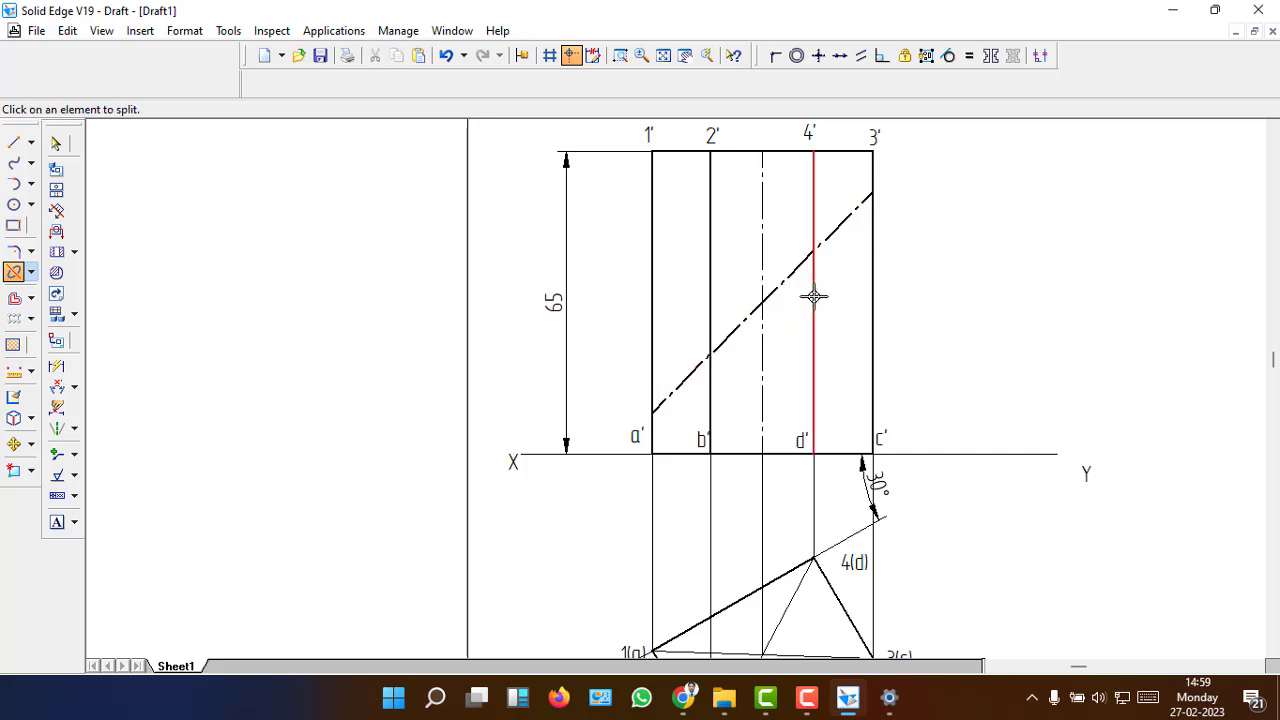
pyautogui.click(814, 296)
pyautogui.click(815, 251)
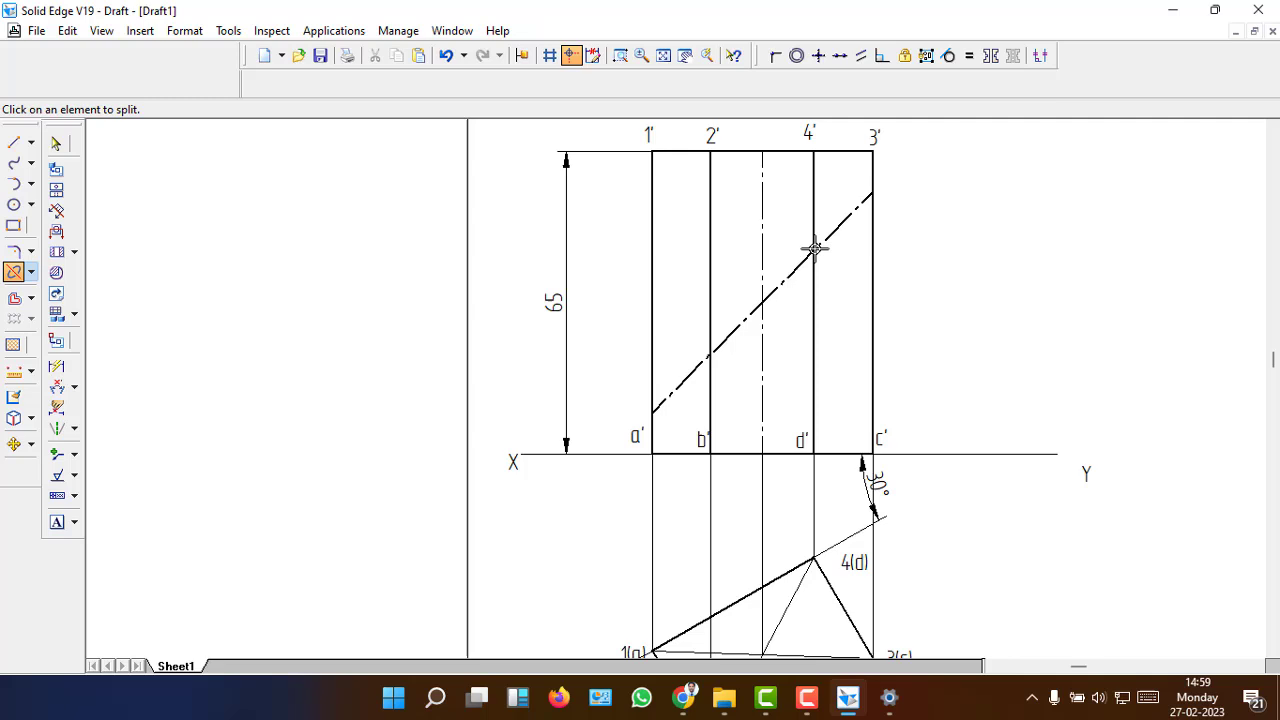
pyautogui.click(878, 247)
pyautogui.click(874, 193)
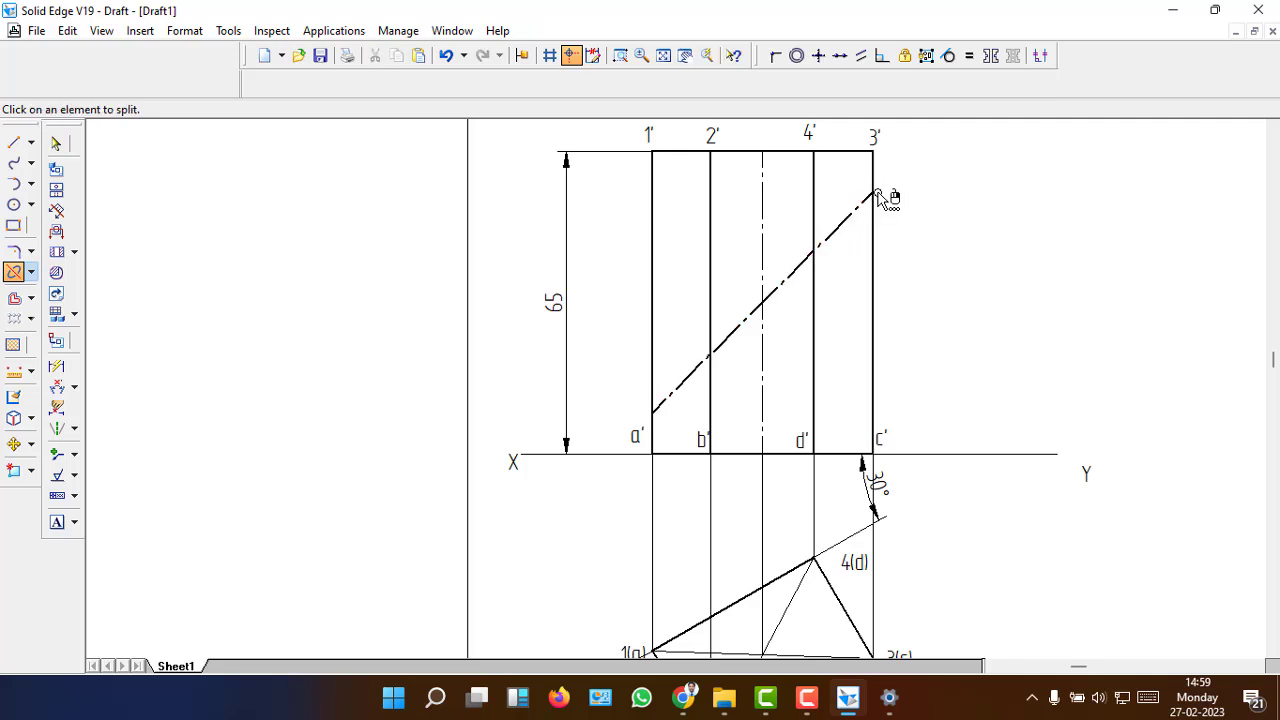
pyautogui.click(54, 141)
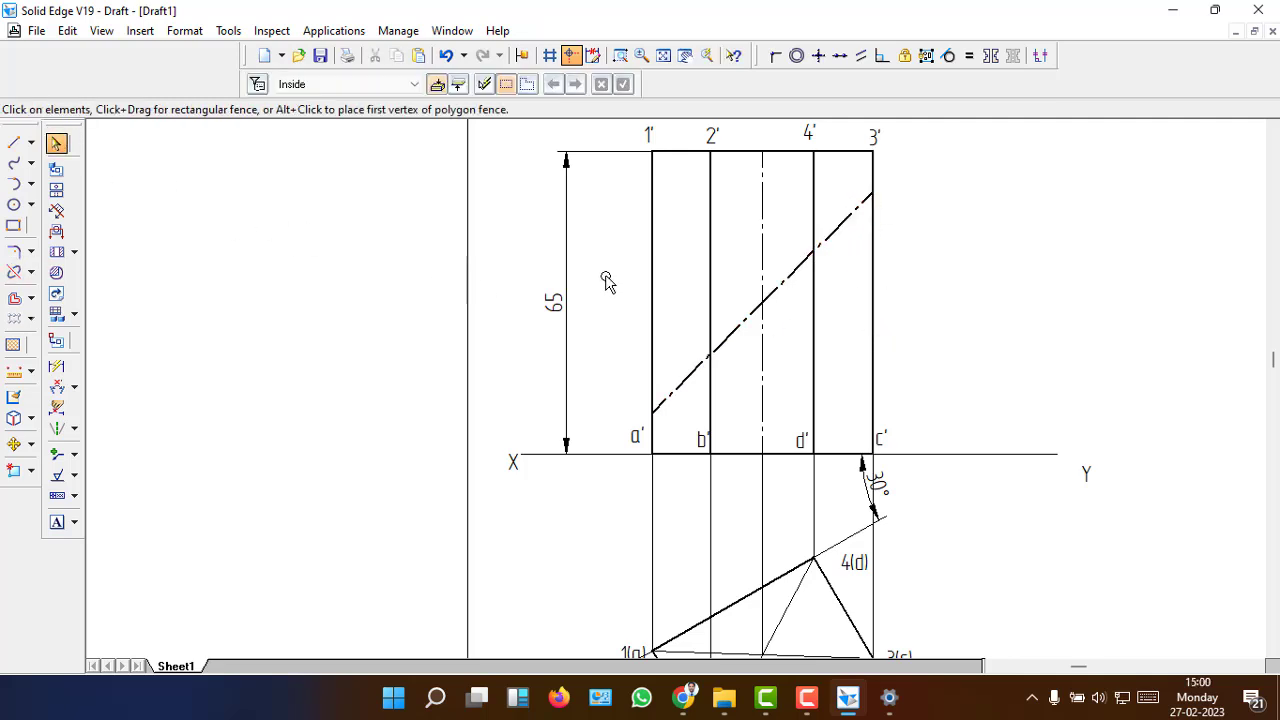
# - Set the line width to 0.13 mm for the edge and axis segments above the inclined line and for the top edge
pyautogui.click(652, 305)
pyautogui.keyDown('ctrl'); pyautogui.click(709, 263); pyautogui.keyUp('ctrl')
pyautogui.keyDown('ctrl'); pyautogui.click(763, 237); pyautogui.keyUp('ctrl')
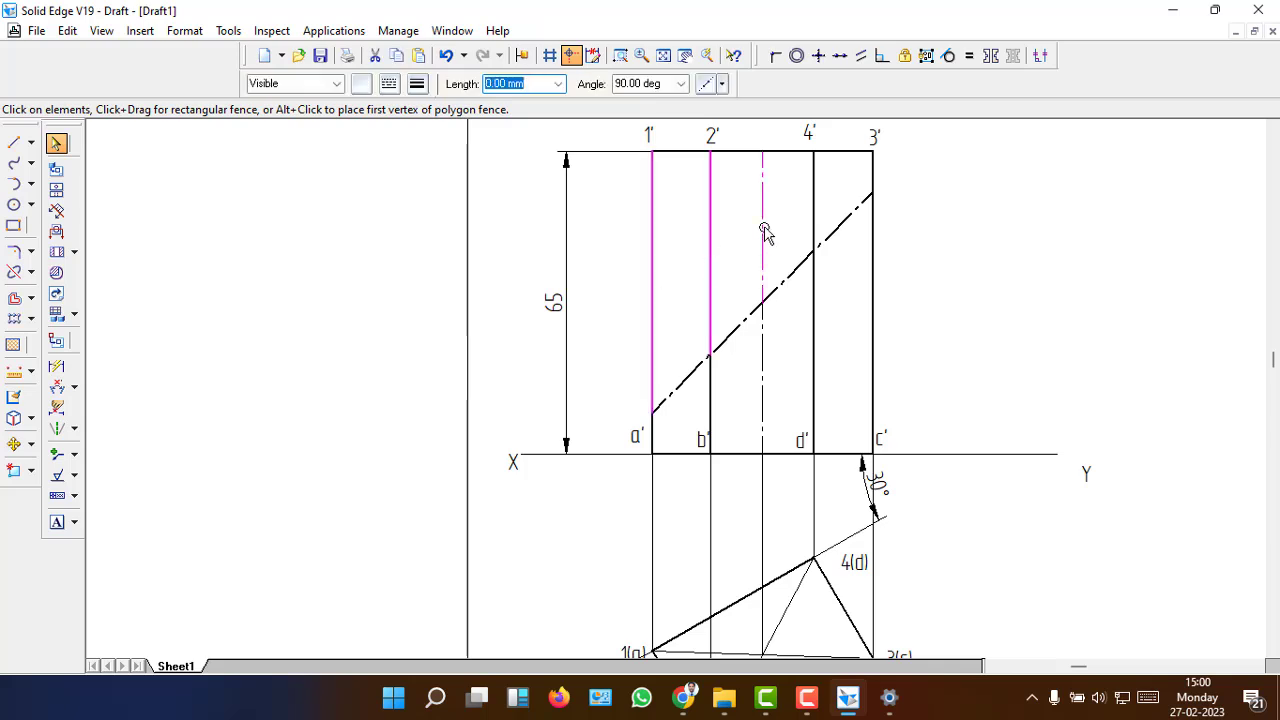
pyautogui.keyDown('ctrl'); pyautogui.click(822, 203); pyautogui.keyUp('ctrl')
pyautogui.keyDown('ctrl'); pyautogui.click(872, 177); pyautogui.keyUp('ctrl')
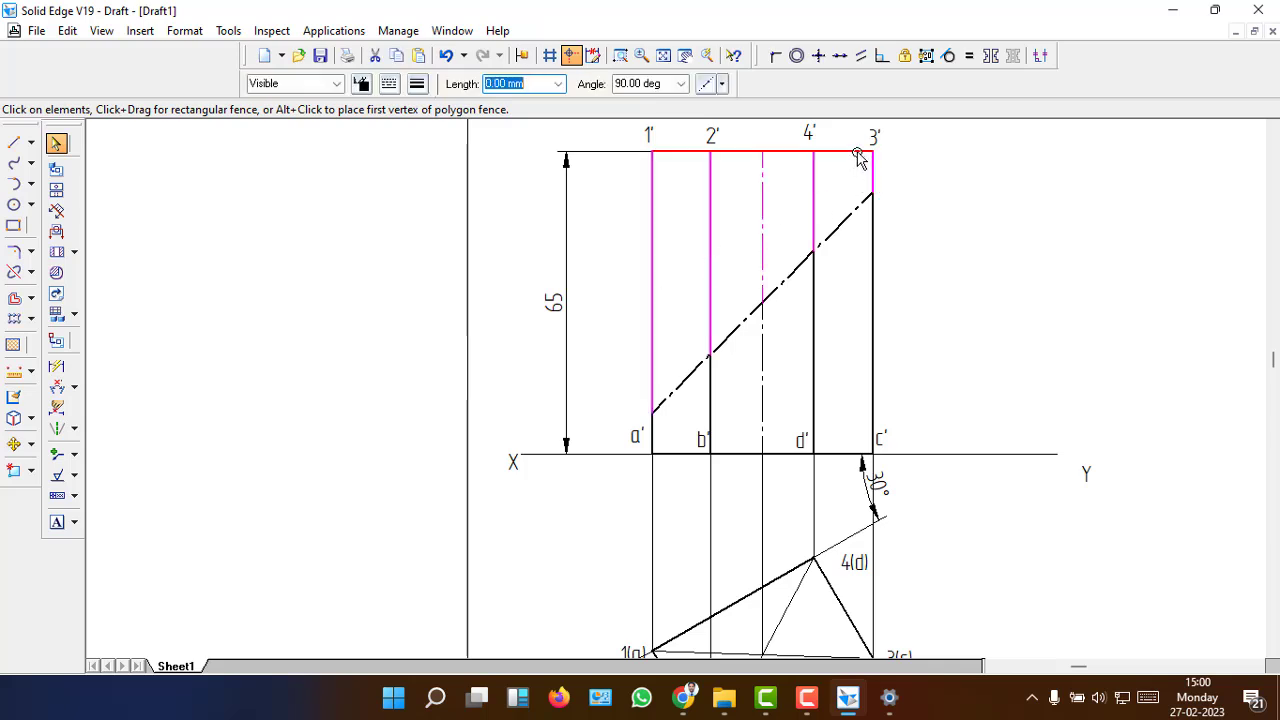
pyautogui.keyDown('ctrl'); pyautogui.click(858, 151); pyautogui.keyUp('ctrl')
pyautogui.click(419, 84)
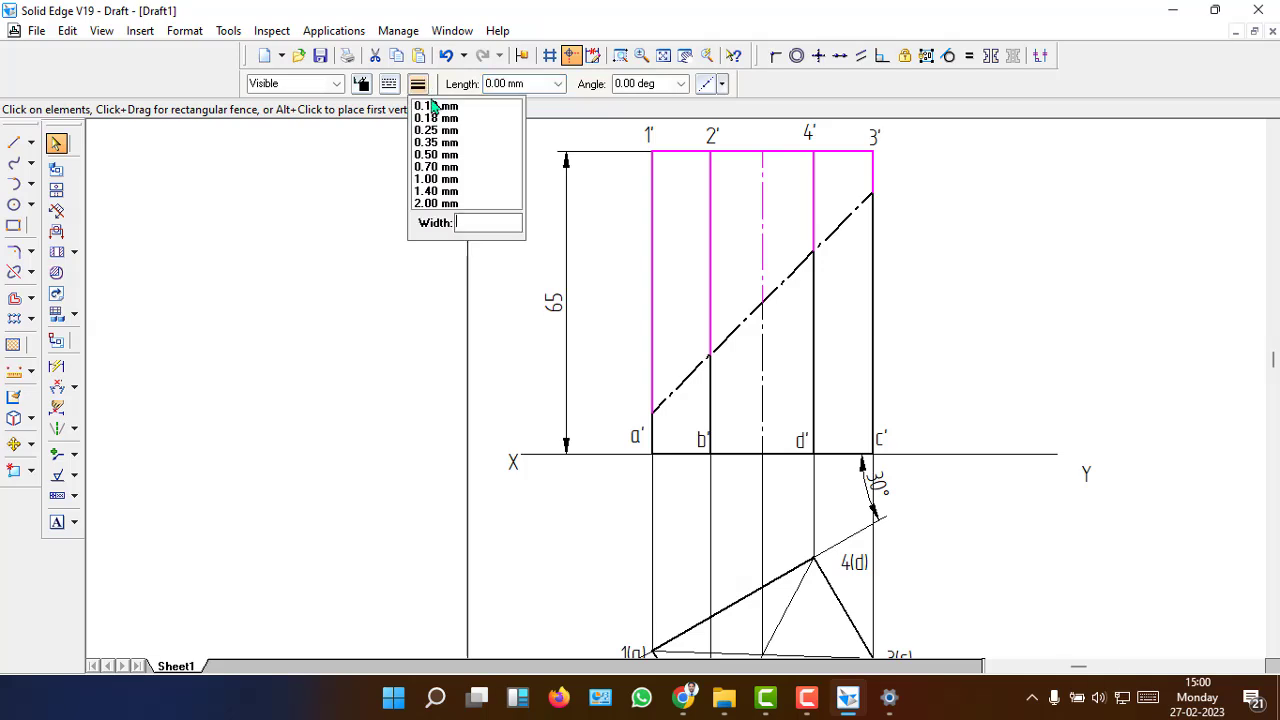
pyautogui.click(433, 107)
pyautogui.click(928, 195)
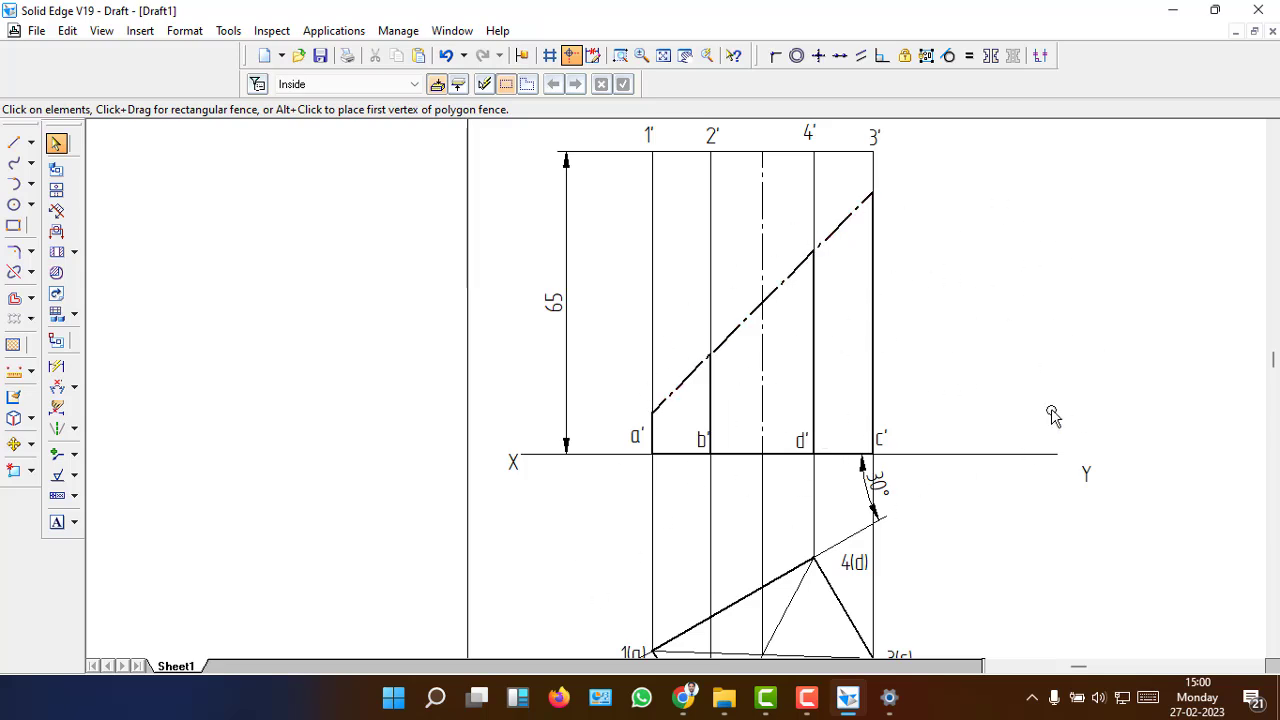
# - Label the points where the inclined section line meets the front view's four vertical edges as 5', 6', 7' and 8'
pyautogui.click(56, 522)
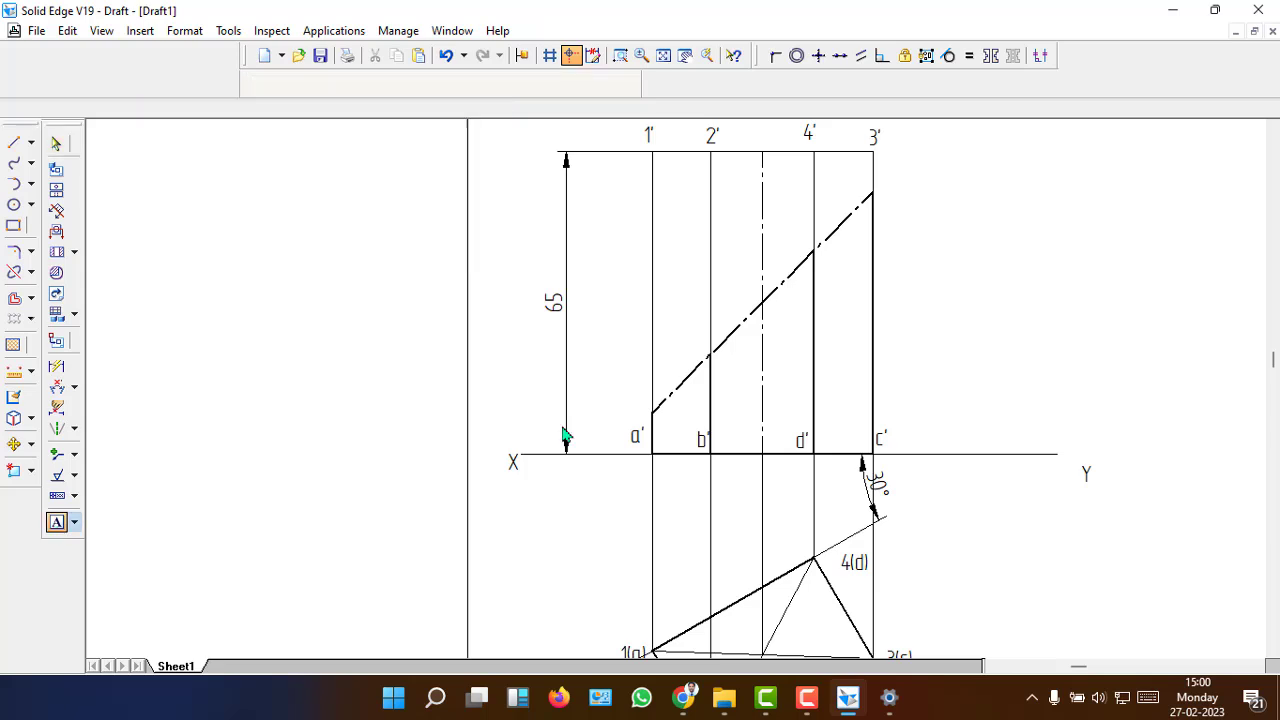
pyautogui.click(643, 390)
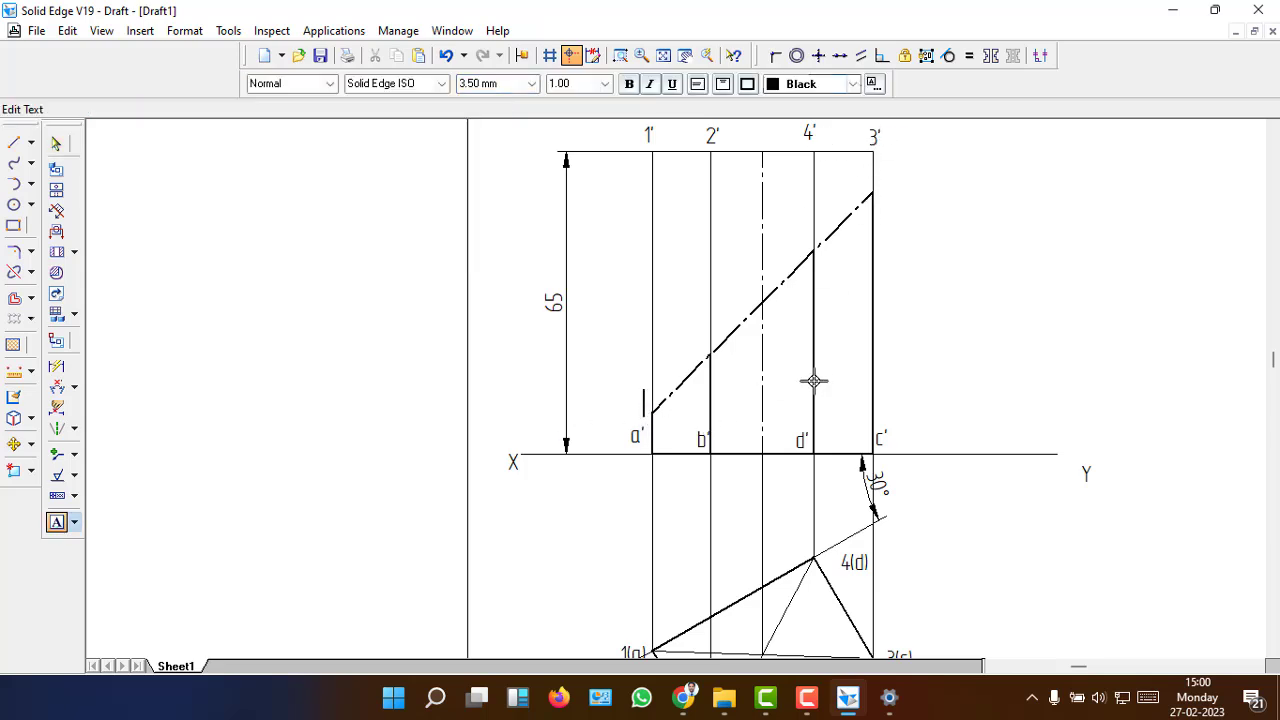
pyautogui.write('5')
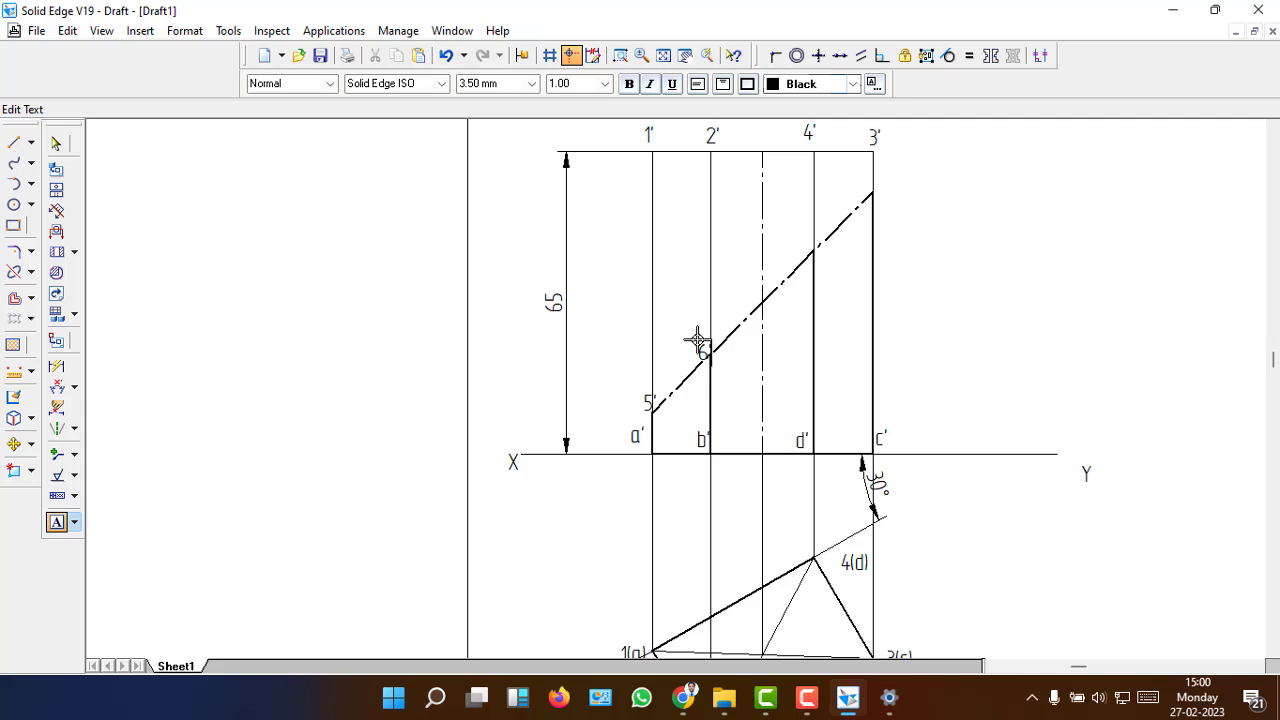
pyautogui.click(809, 231)
pyautogui.click(812, 231)
pyautogui.write("7'")
pyautogui.click(56, 143)
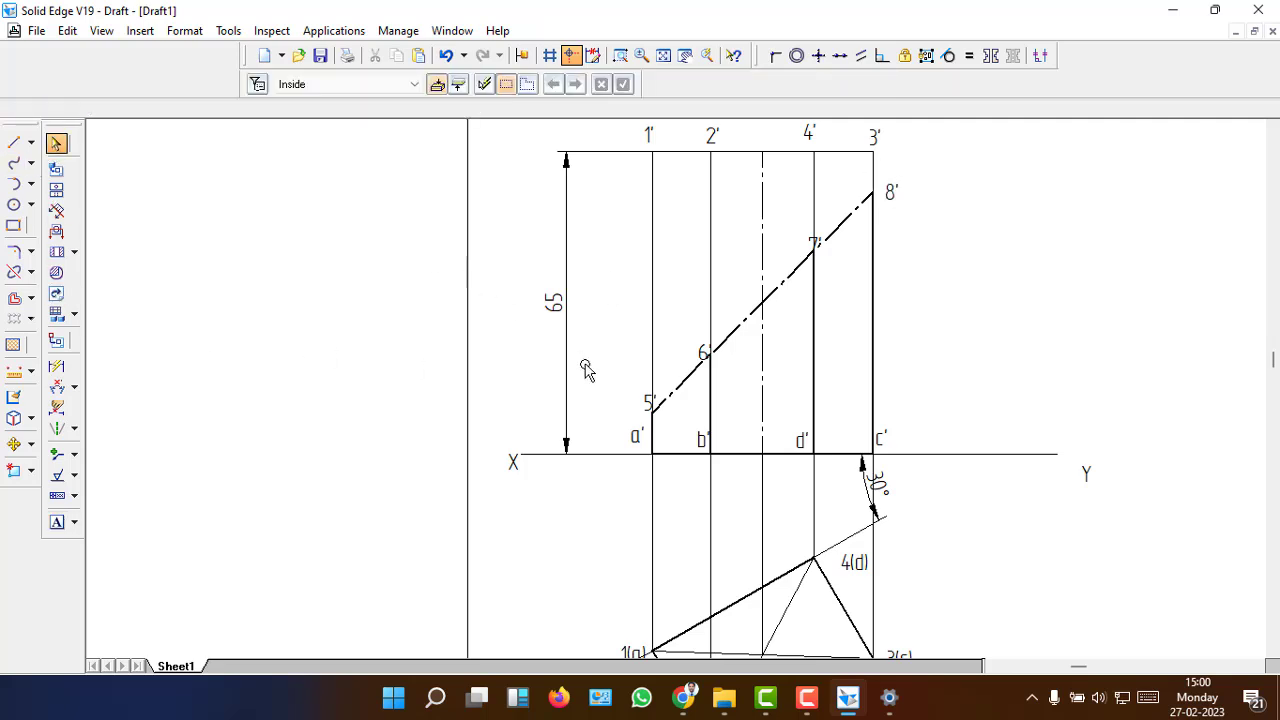
# - Move the labels 5', 6', 7' and 8' clear of the lines, to just above the section line beside their points
pyautogui.click(646, 404)
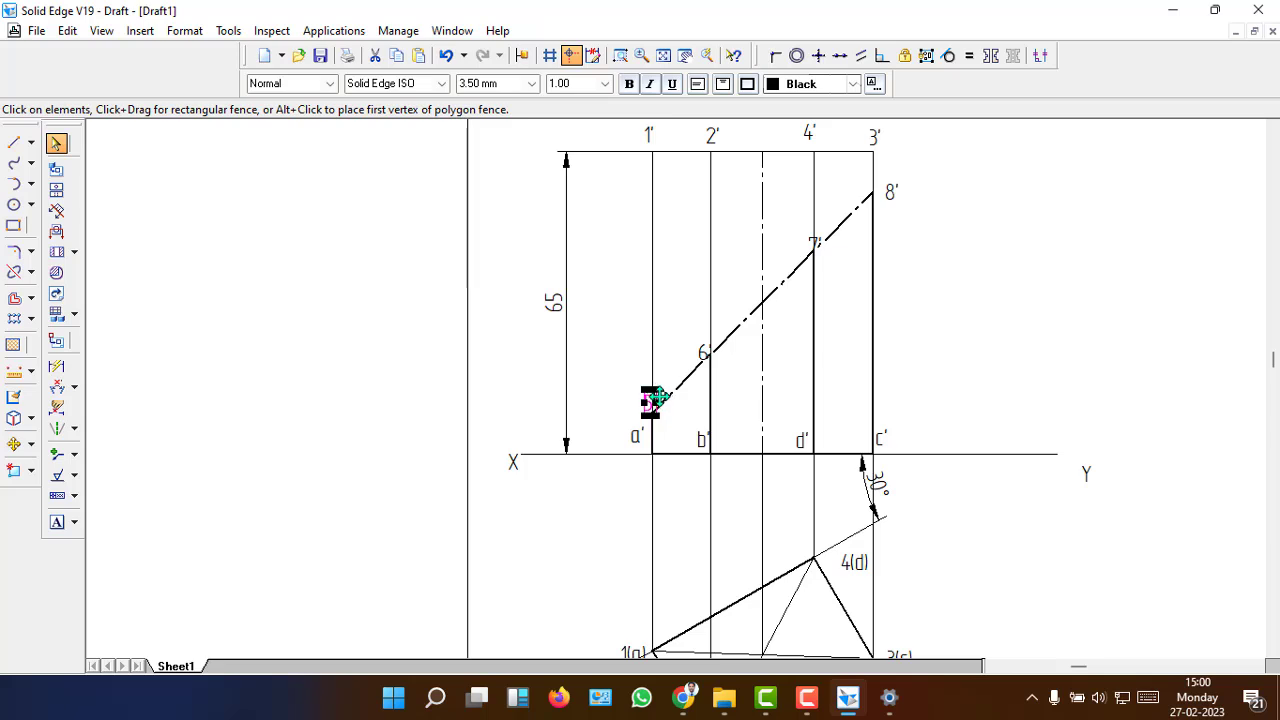
pyautogui.moveTo(648, 405); pyautogui.dragTo(682, 275)
pyautogui.click(704, 353)
pyautogui.click(816, 243)
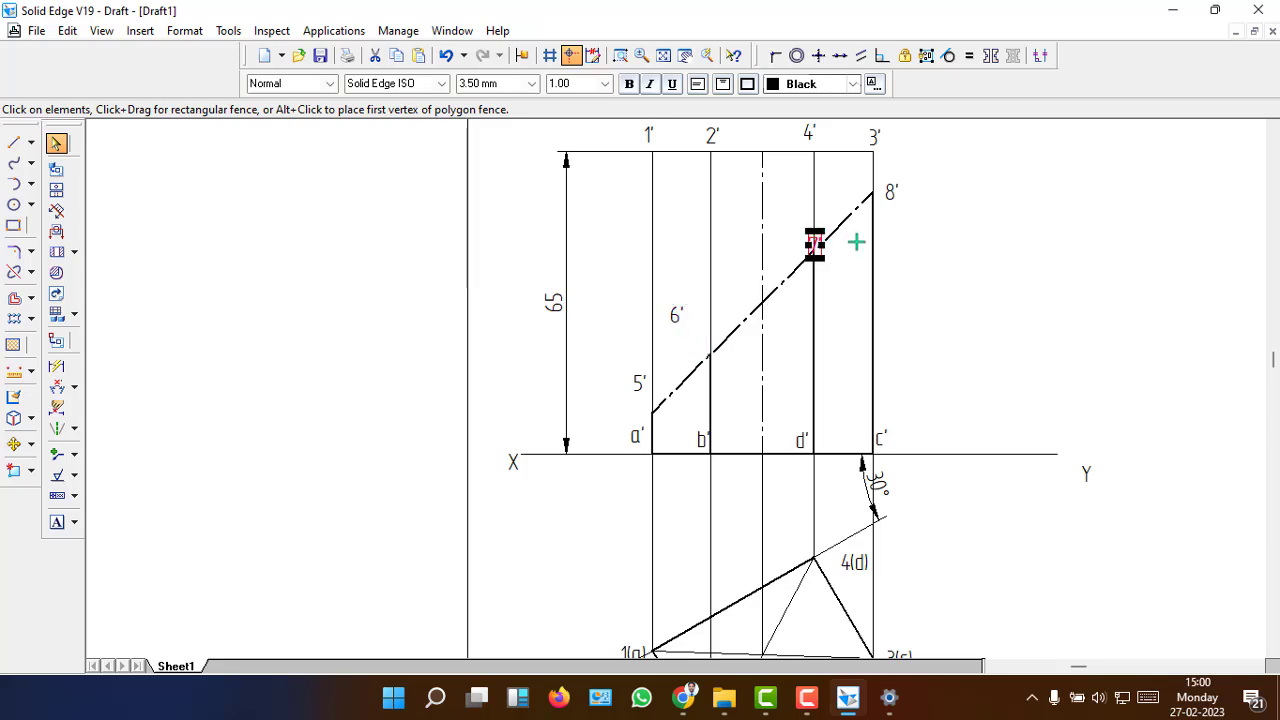
pyautogui.moveTo(818, 248)
pyautogui.mouseDown()
pyautogui.moveTo(842, 250)
pyautogui.moveTo(806, 215)
pyautogui.moveTo(814, 228)
pyautogui.mouseUp()
pyautogui.click(897, 192)
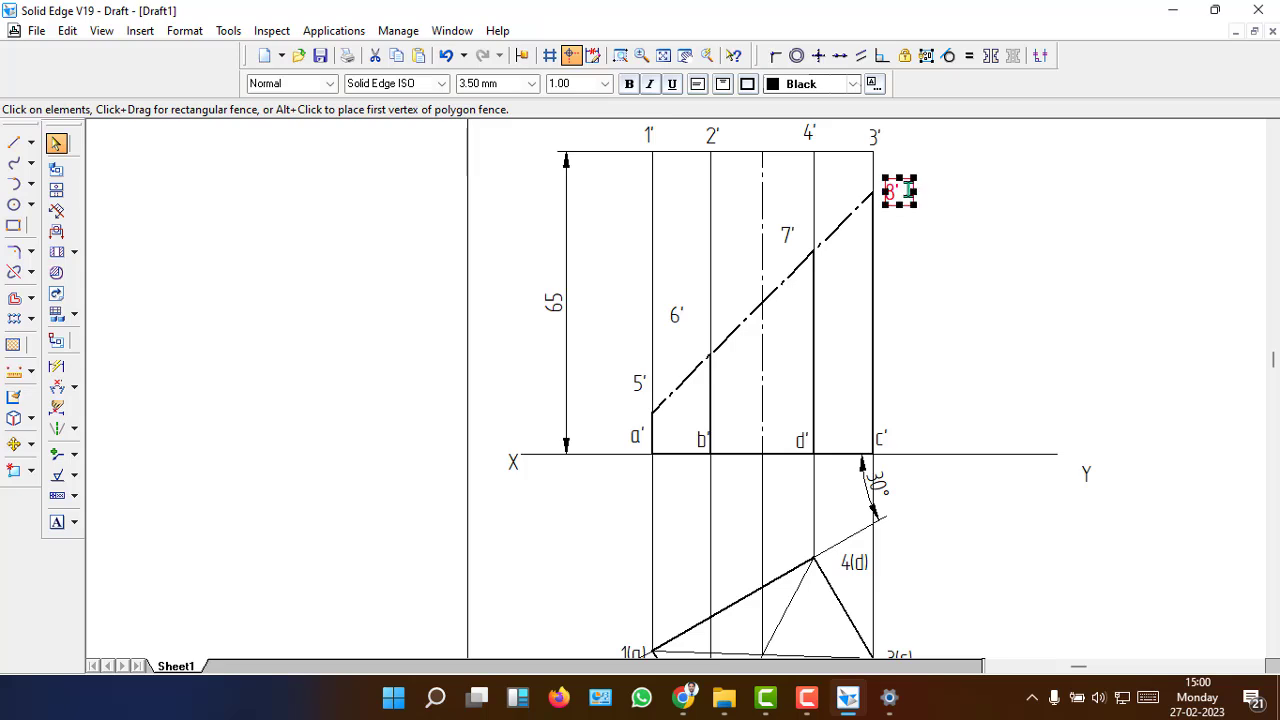
pyautogui.moveTo(908, 190); pyautogui.dragTo(872, 168)
pyautogui.click(940, 325)
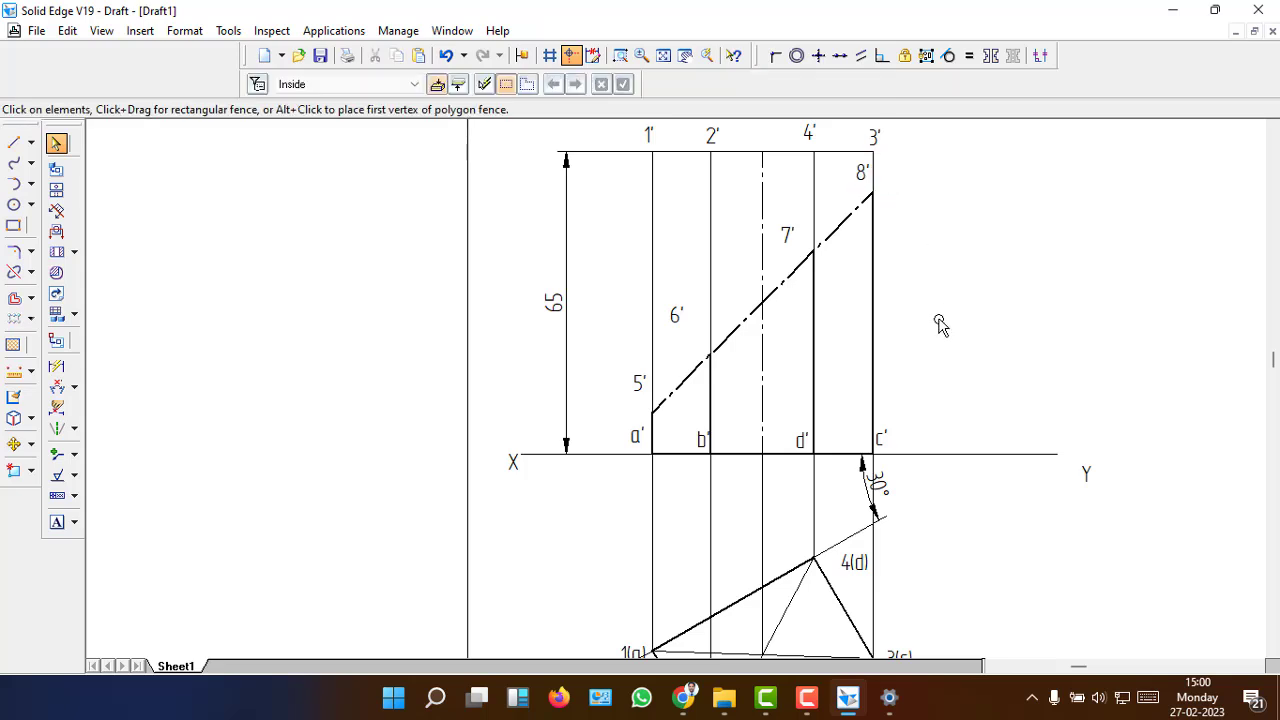
# - Move the problem-data note onto the sheet, into the empty area beside the top view
pyautogui.click(663, 55)
pyautogui.click(824, 428)
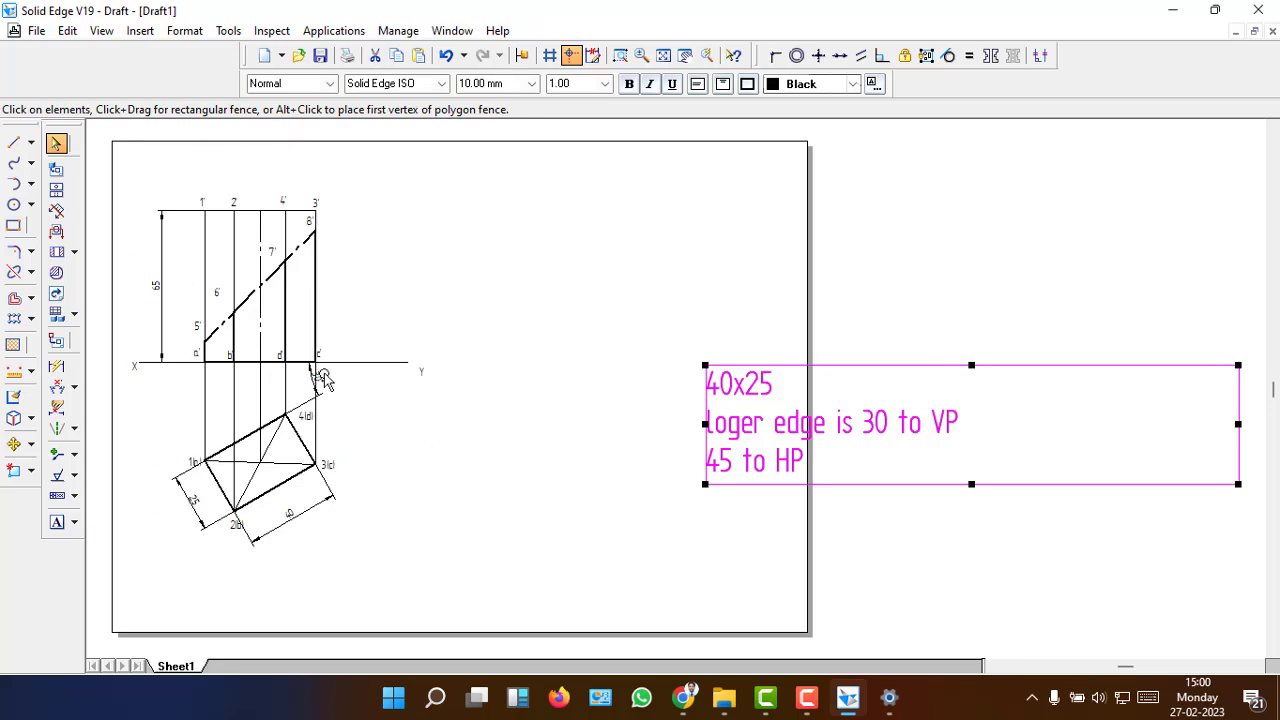
pyautogui.moveTo(936, 366); pyautogui.dragTo(680, 503)
pyautogui.click(1232, 562)
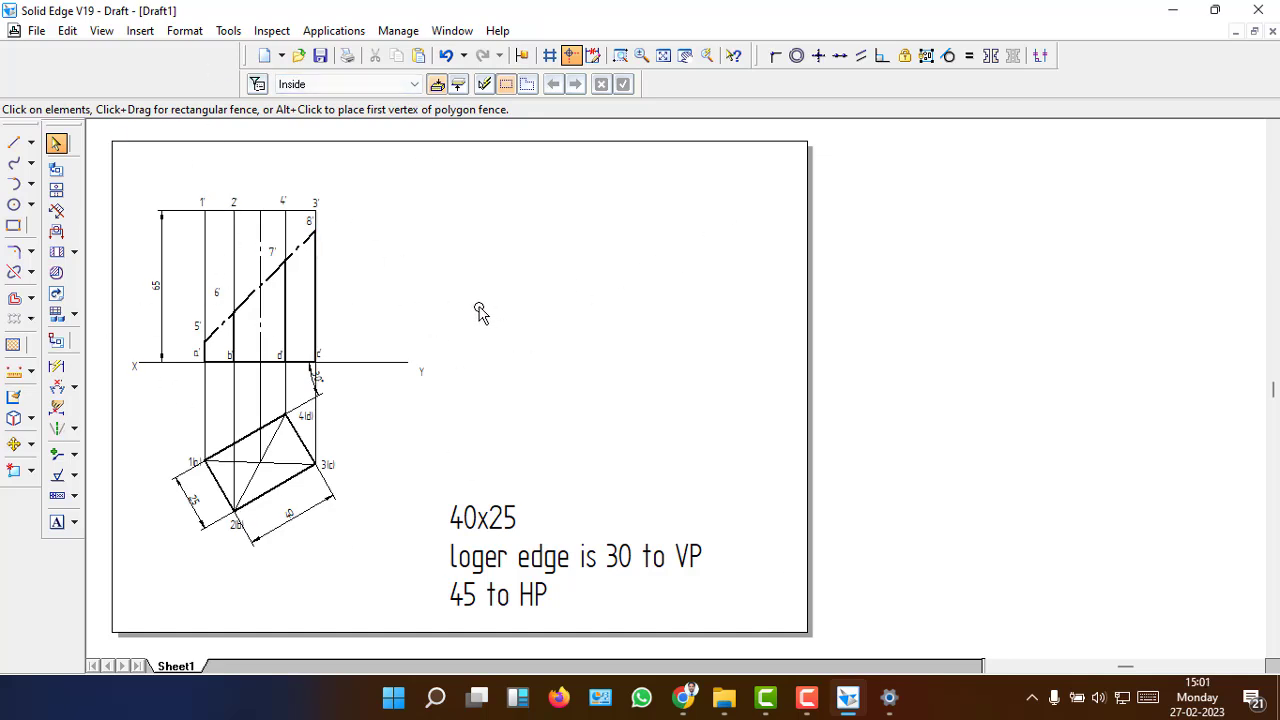
# - Examine the four edges of the top view's rectangle in turn, from 1-2 through 2-3 and 3-4 to 4-1
pyautogui.click(620, 56)
pyautogui.moveTo(129, 182)
pyautogui.mouseDown()
pyautogui.moveTo(391, 517)
pyautogui.moveTo(845, 622)
pyautogui.mouseUp()
pyautogui.press('Escape')
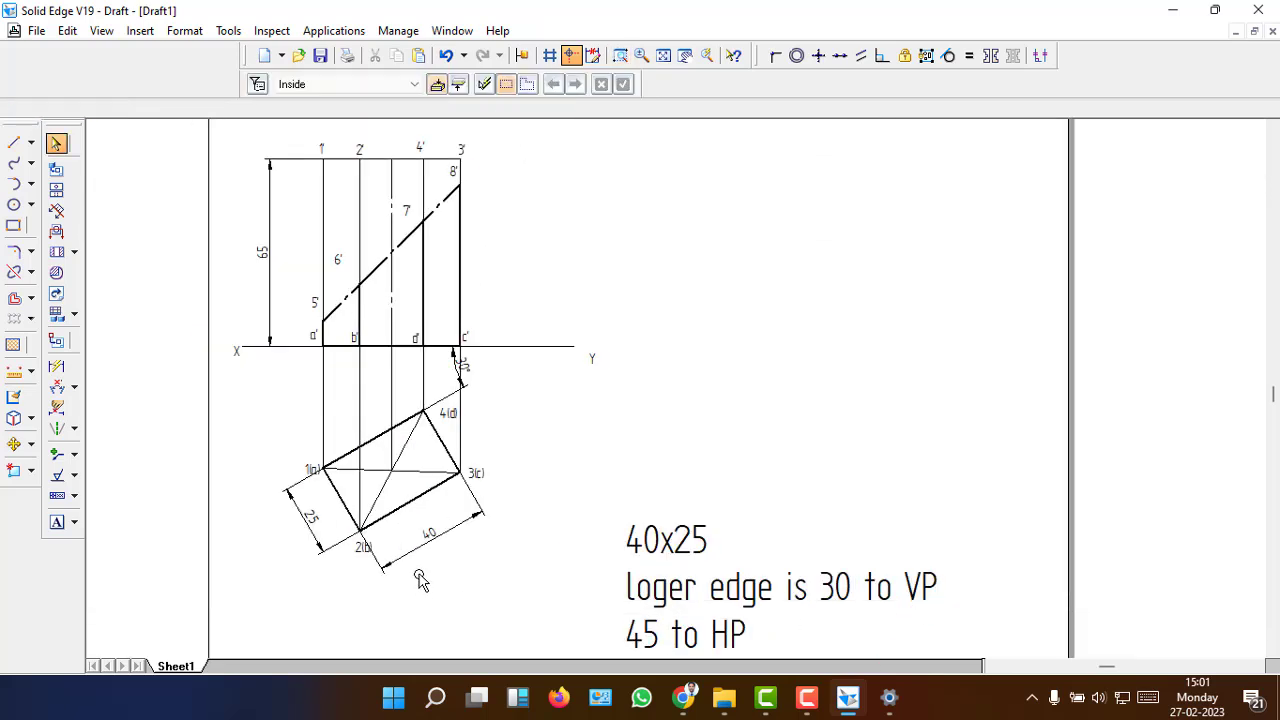
pyautogui.click(341, 502)
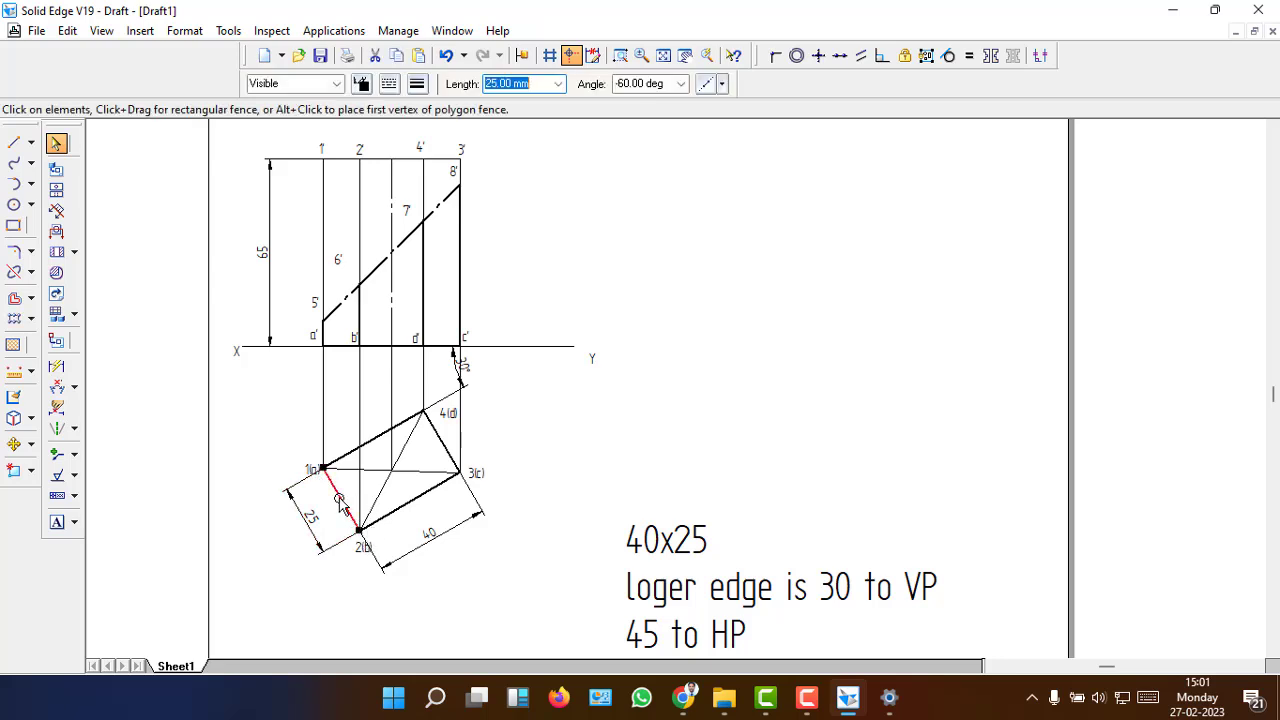
pyautogui.click(424, 503)
pyautogui.click(443, 440)
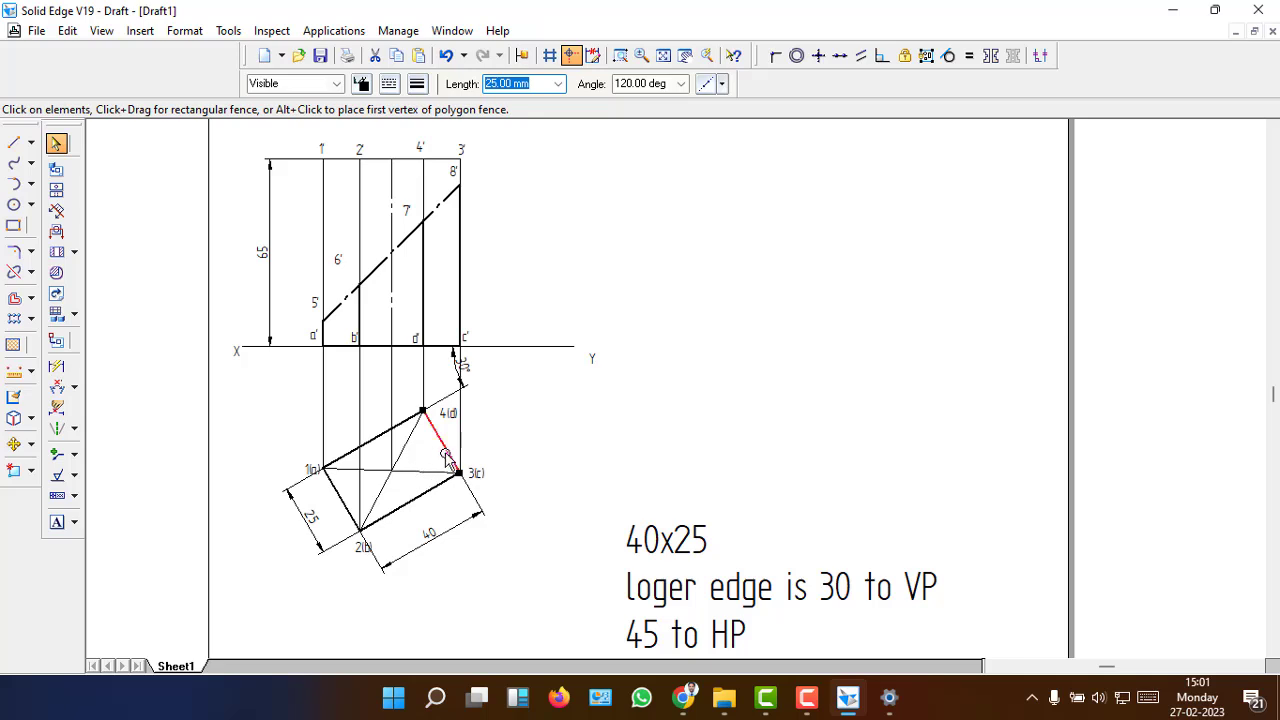
pyautogui.click(342, 501)
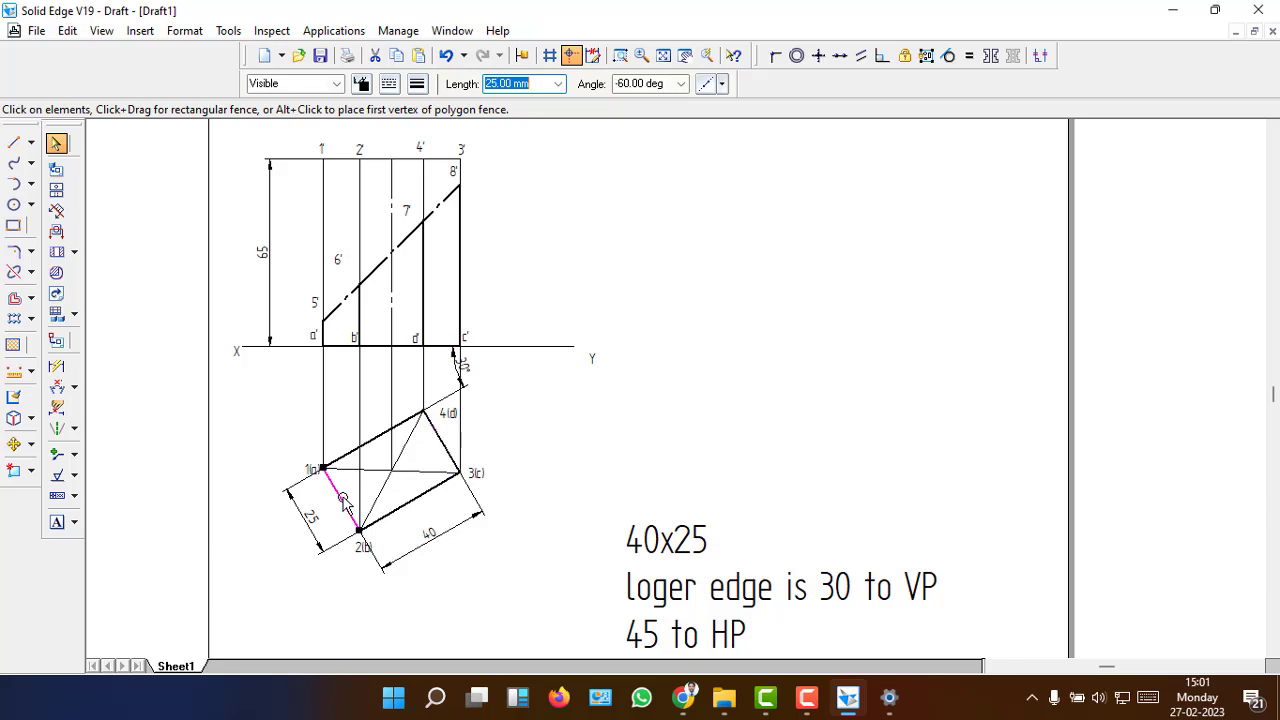
pyautogui.click(423, 507)
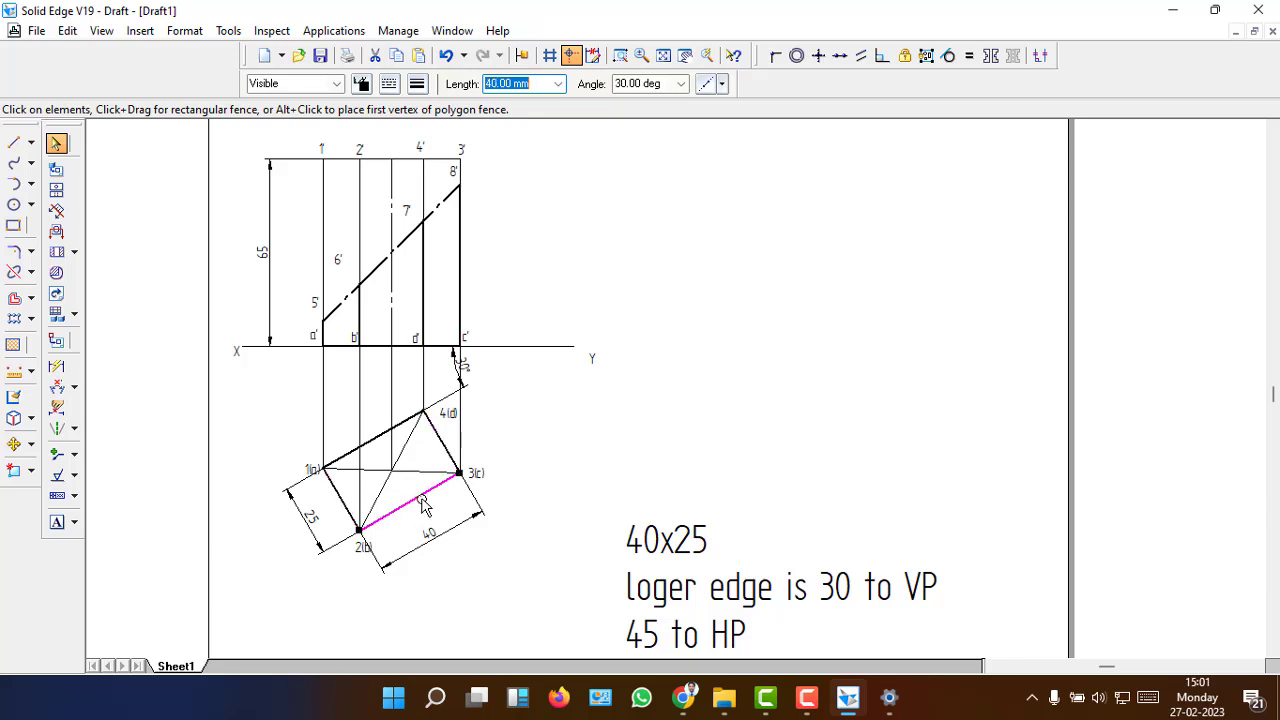
pyautogui.click(447, 446)
pyautogui.click(386, 442)
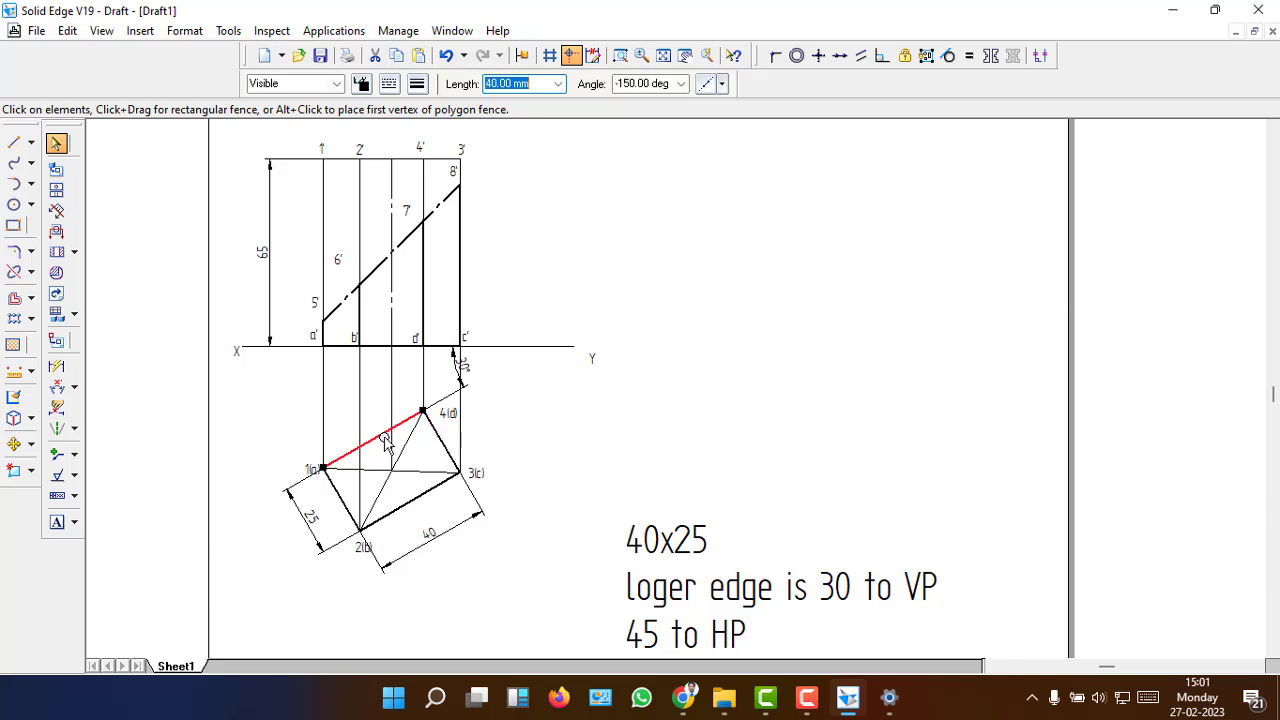
pyautogui.click(835, 345)
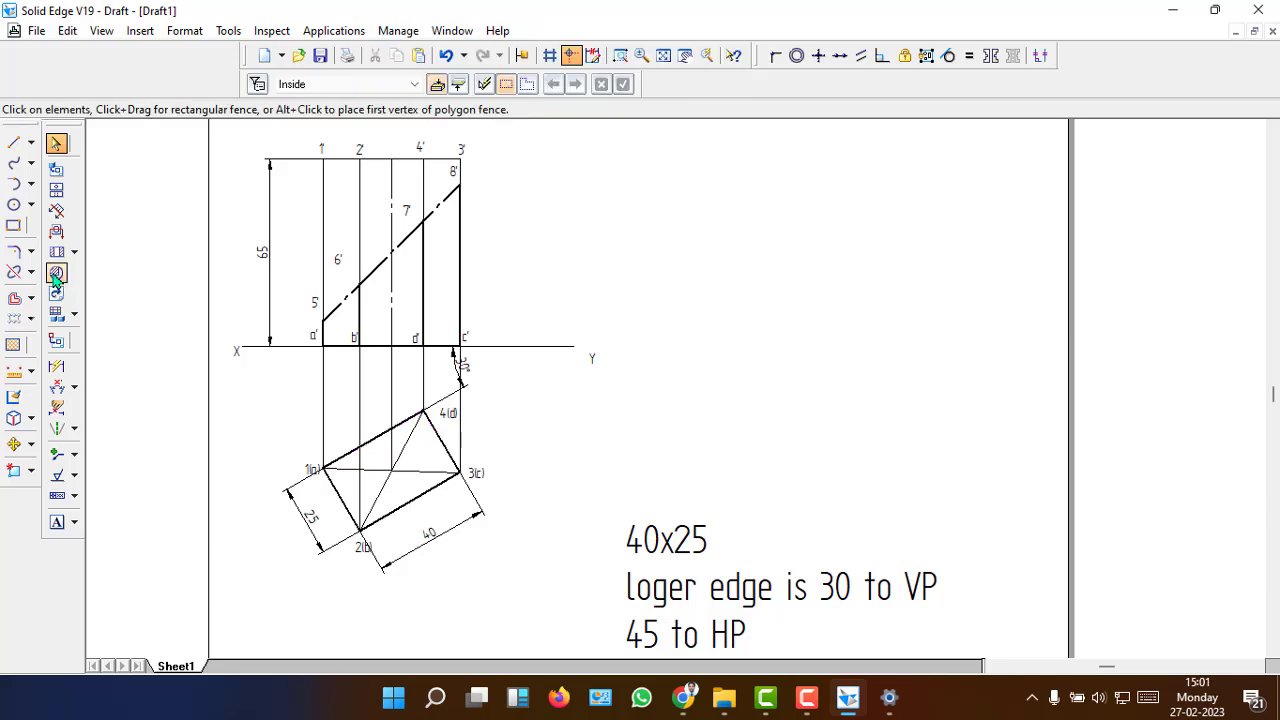
# - Draw a rectangle 25 mm wide and 65 mm high at 0° beyond Y, with its base level with the XY line
pyautogui.click(16, 229)
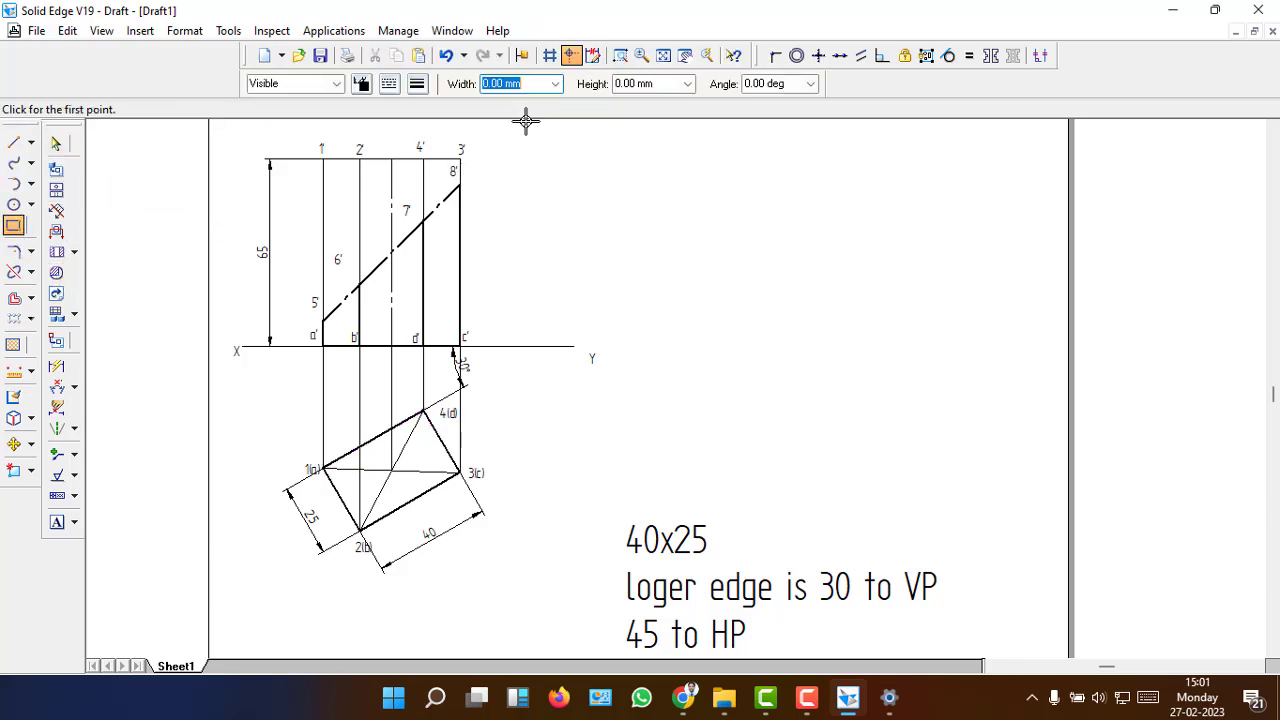
pyautogui.write('25')
pyautogui.press('Tab')
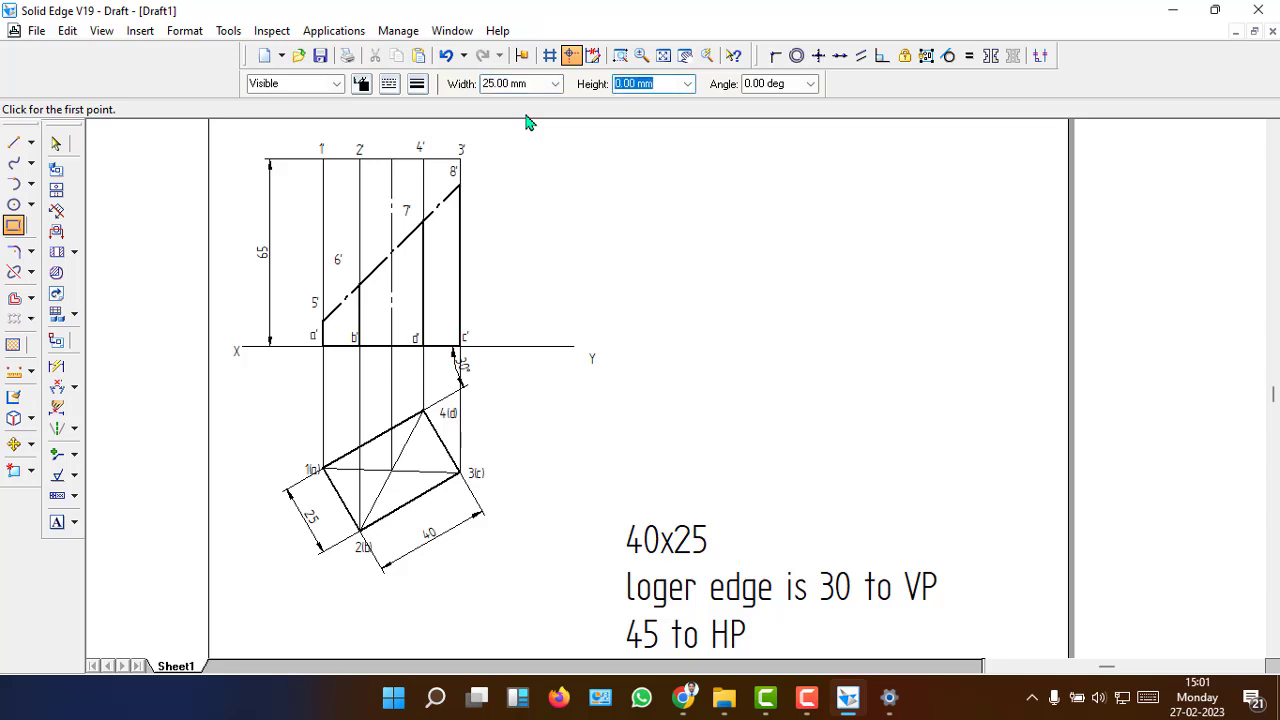
pyautogui.write('65')
pyautogui.press('Tab')
pyautogui.write('0')
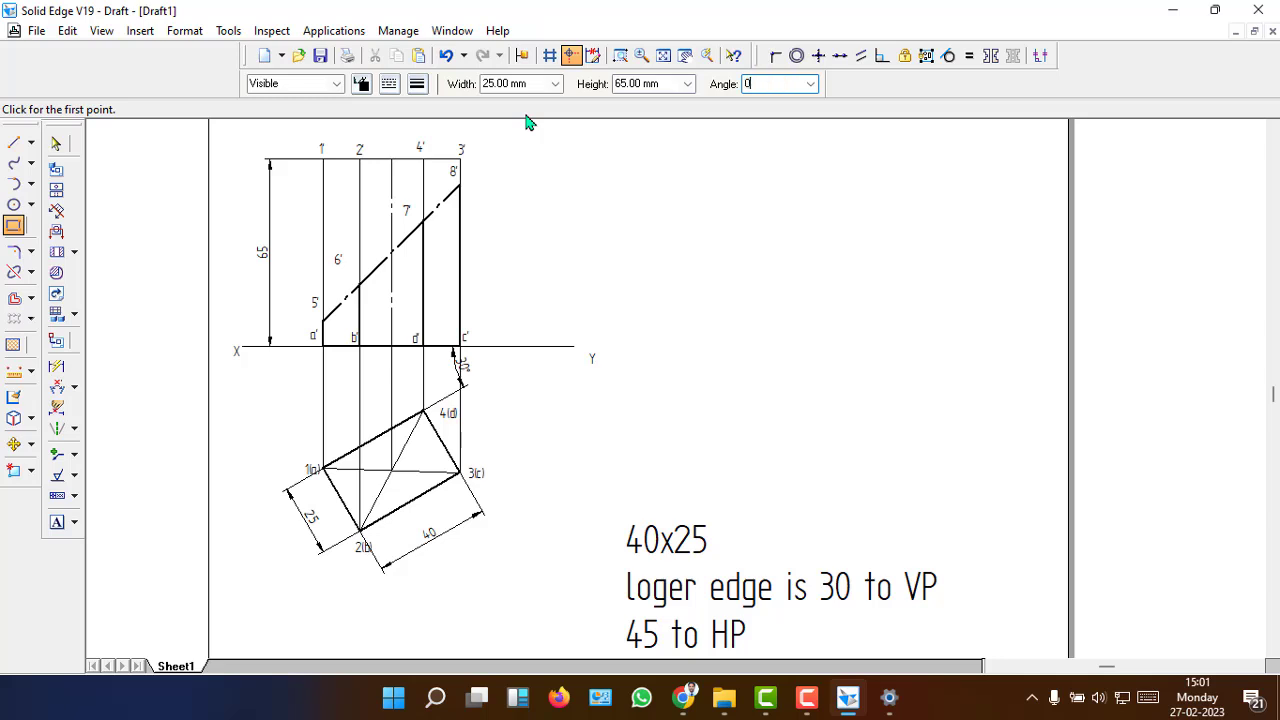
pyautogui.press('Tab')
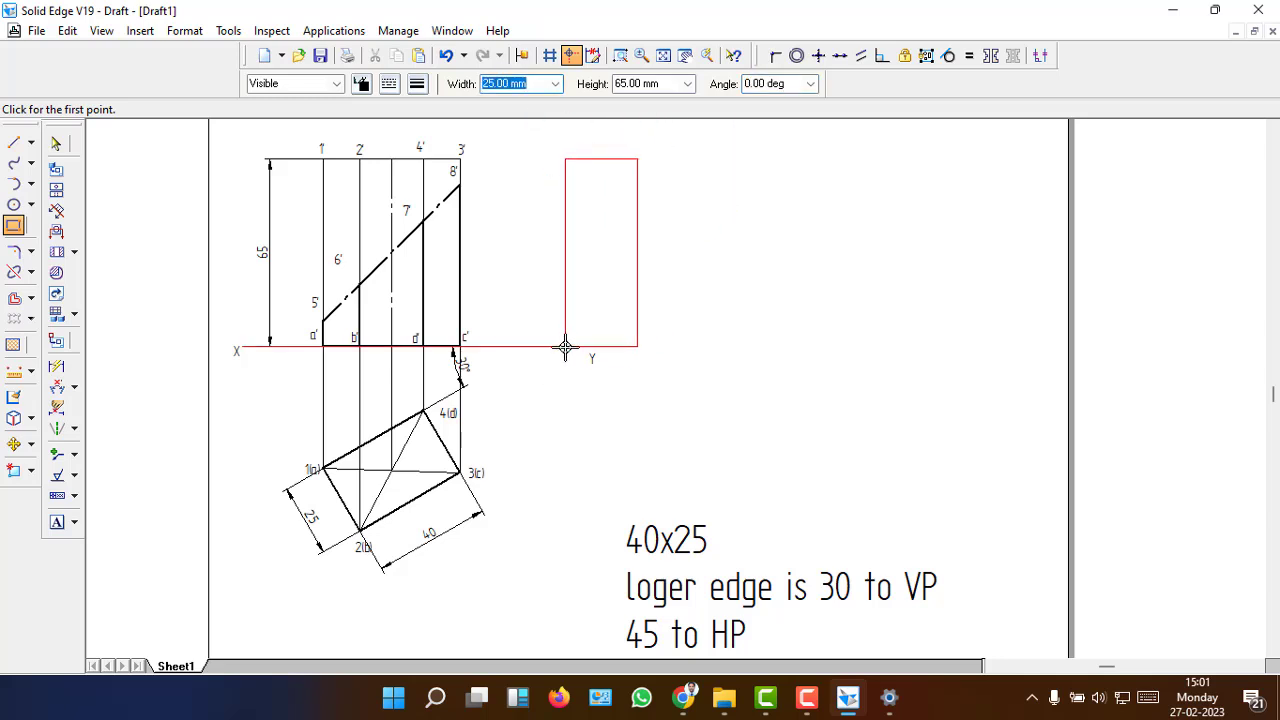
pyautogui.click(622, 345)
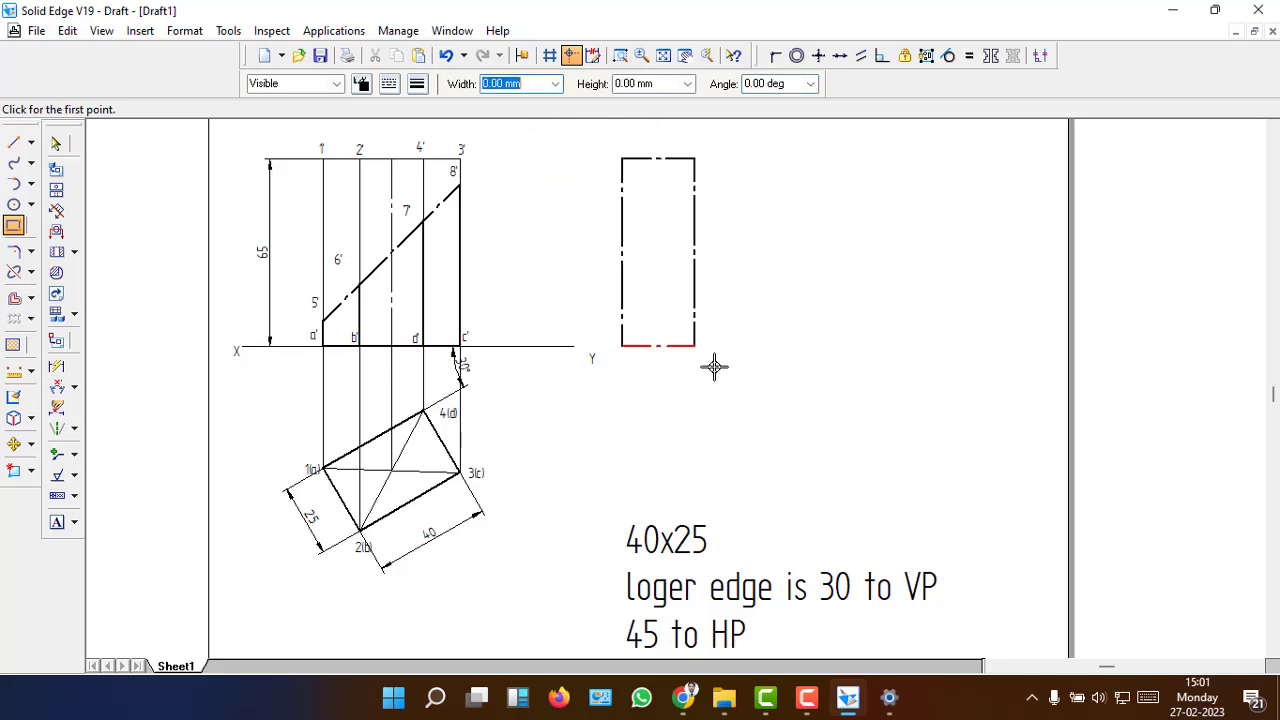
pyautogui.click(56, 146)
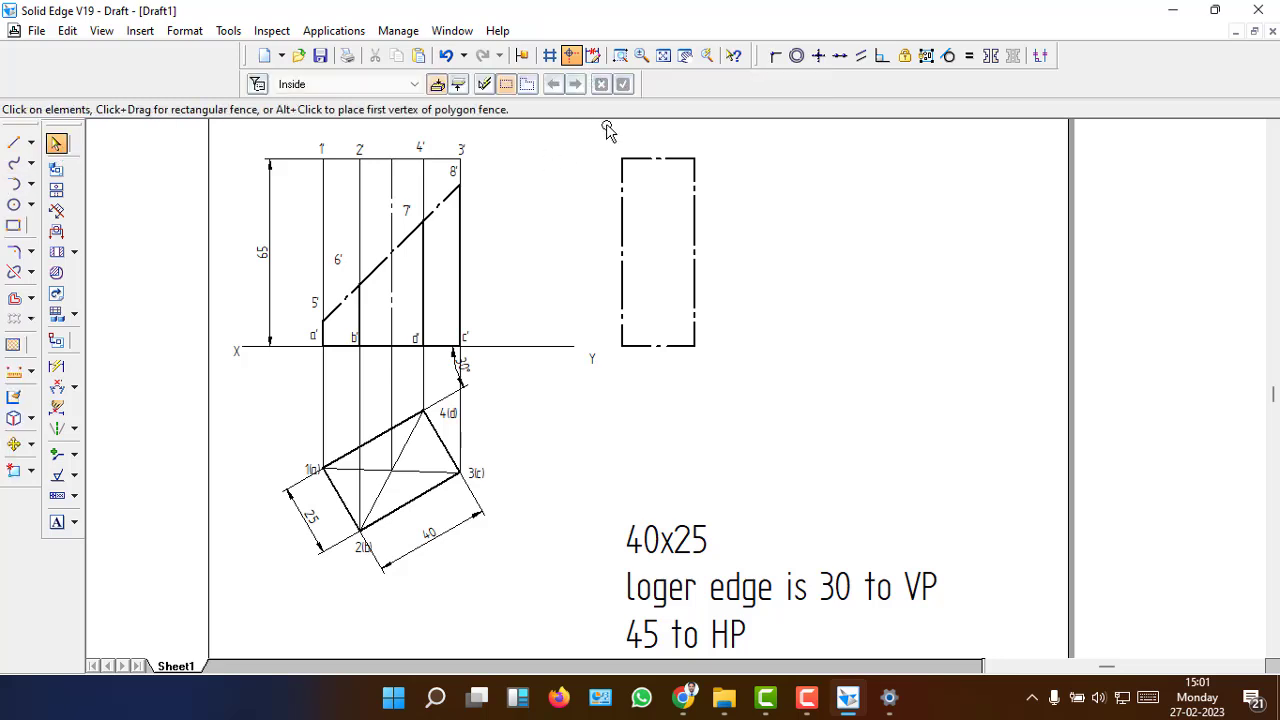
# - Change the outline of the 25 mm wide rectangle to a thin continuous line
pyautogui.click(718, 374)
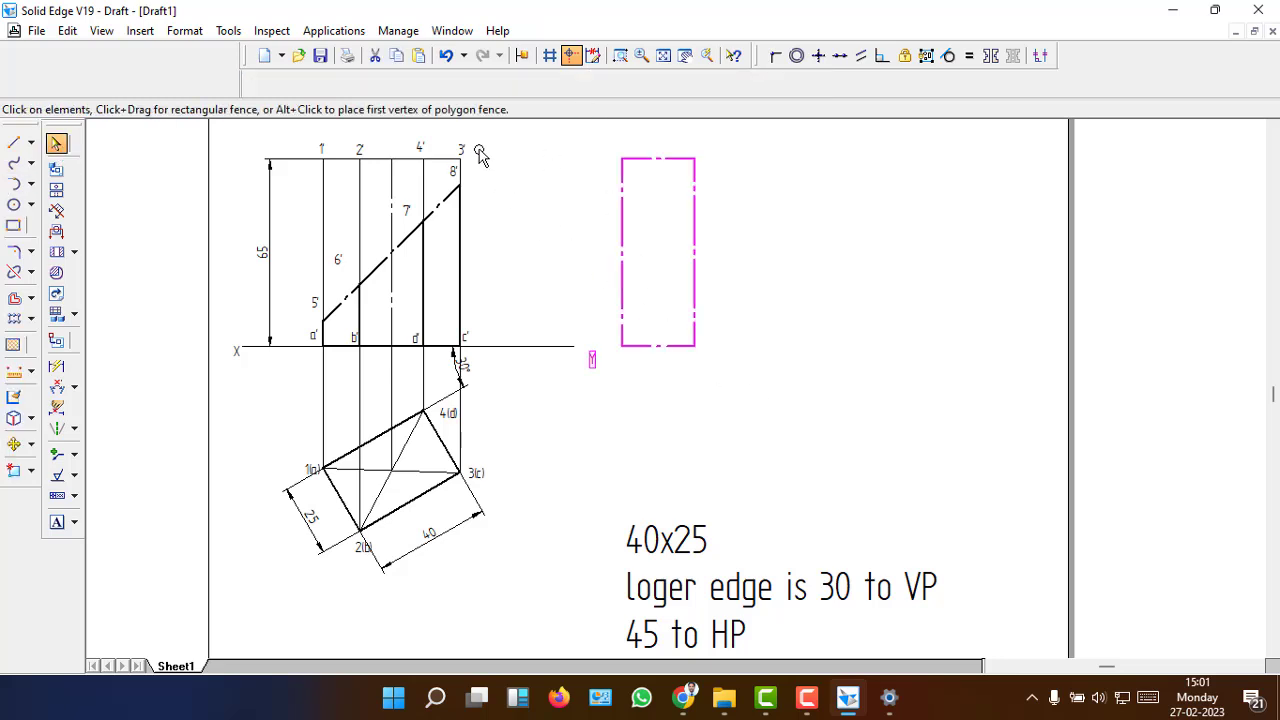
pyautogui.press('Escape')
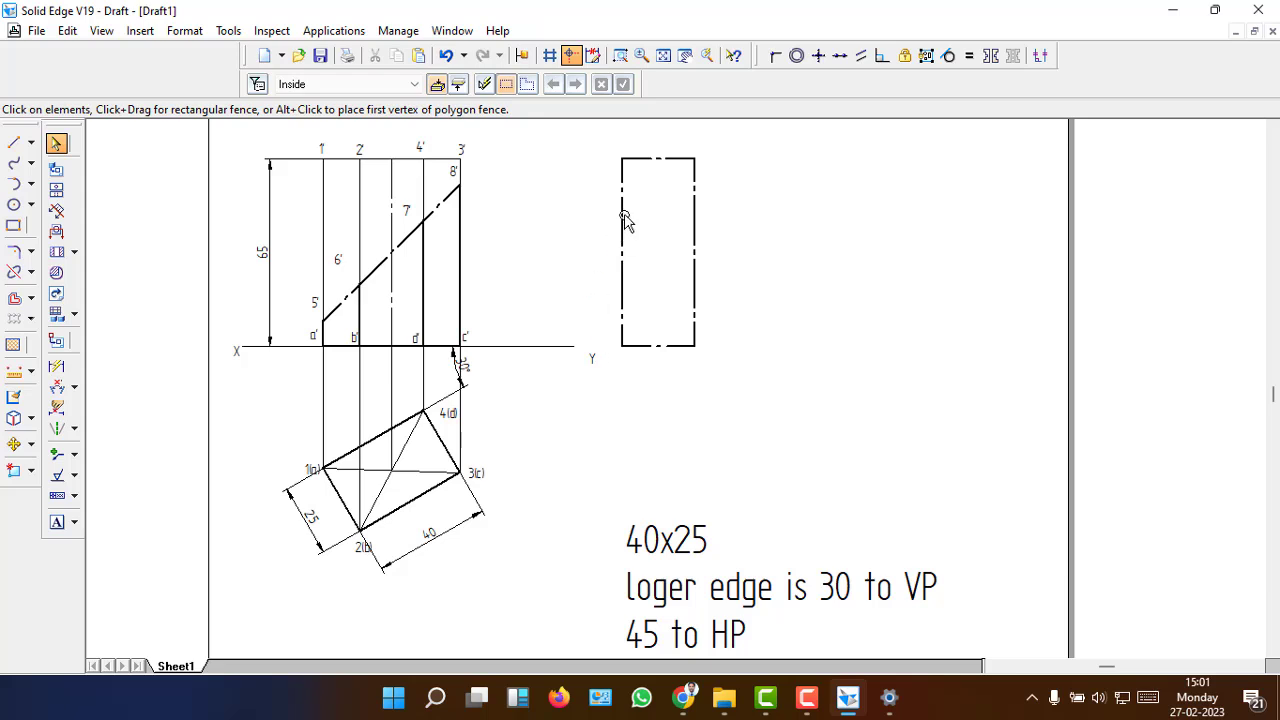
pyautogui.click(618, 156)
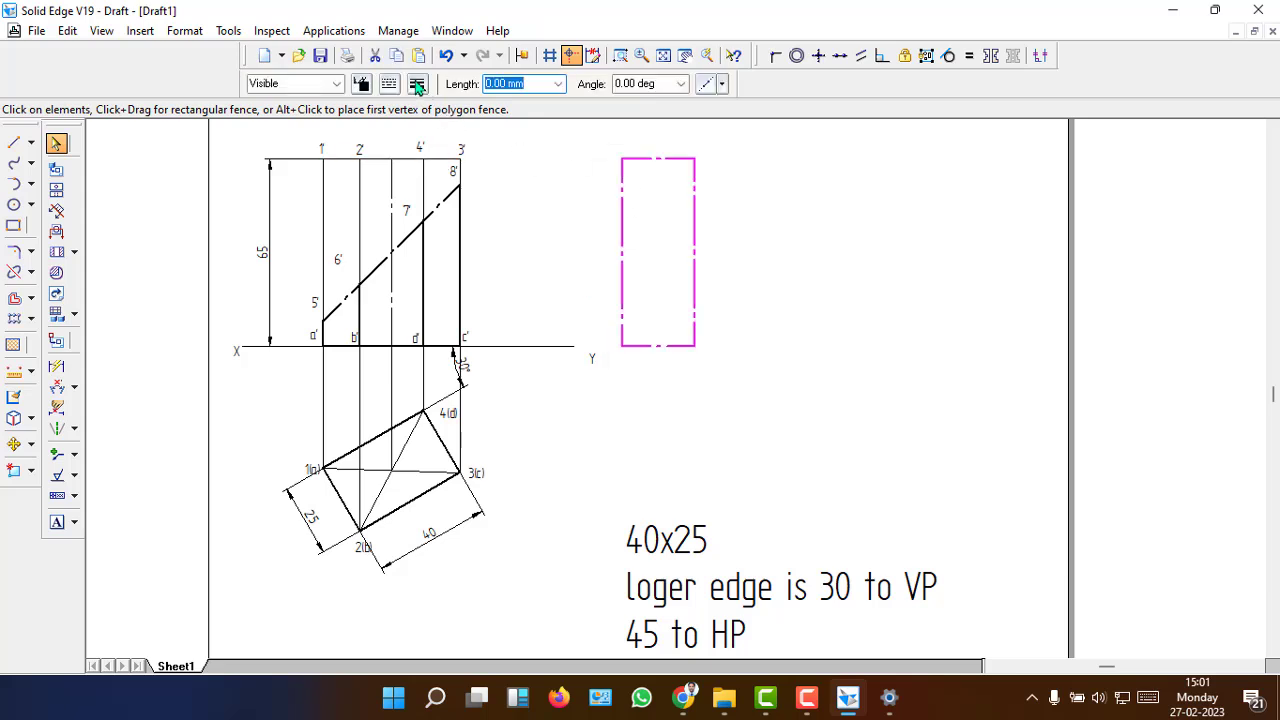
pyautogui.click(418, 84)
pyautogui.click(440, 118)
pyautogui.click(389, 83)
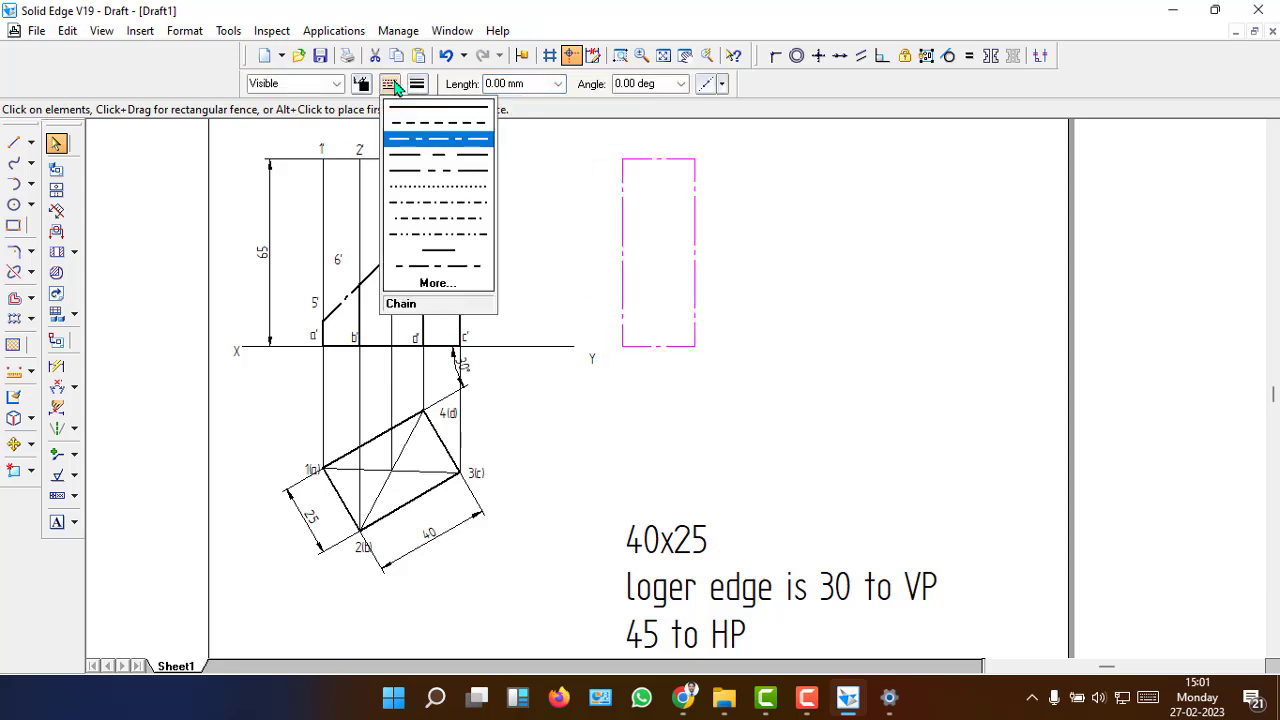
pyautogui.click(413, 110)
pyautogui.press('Escape')
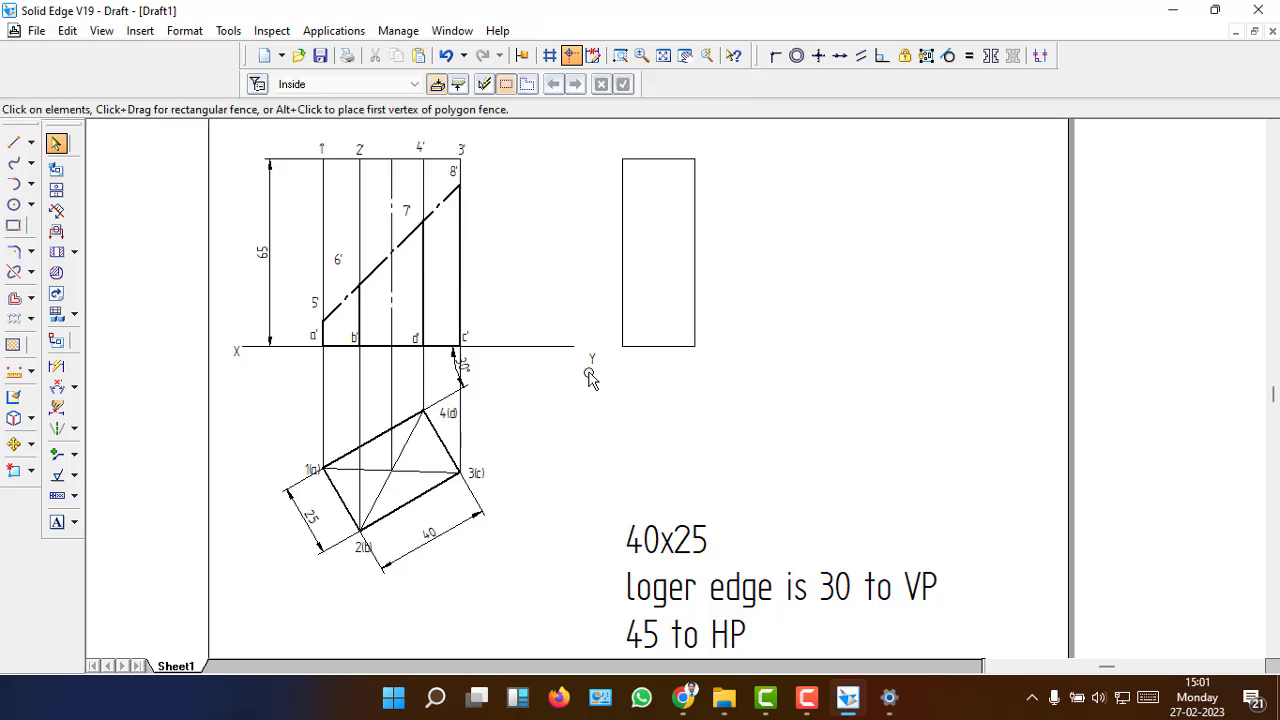
# - Draw a rectangle 40 mm wide and 65 mm high at 0°, starting from the lower outer corner of the 25 mm rectangle
pyautogui.click(348, 510)
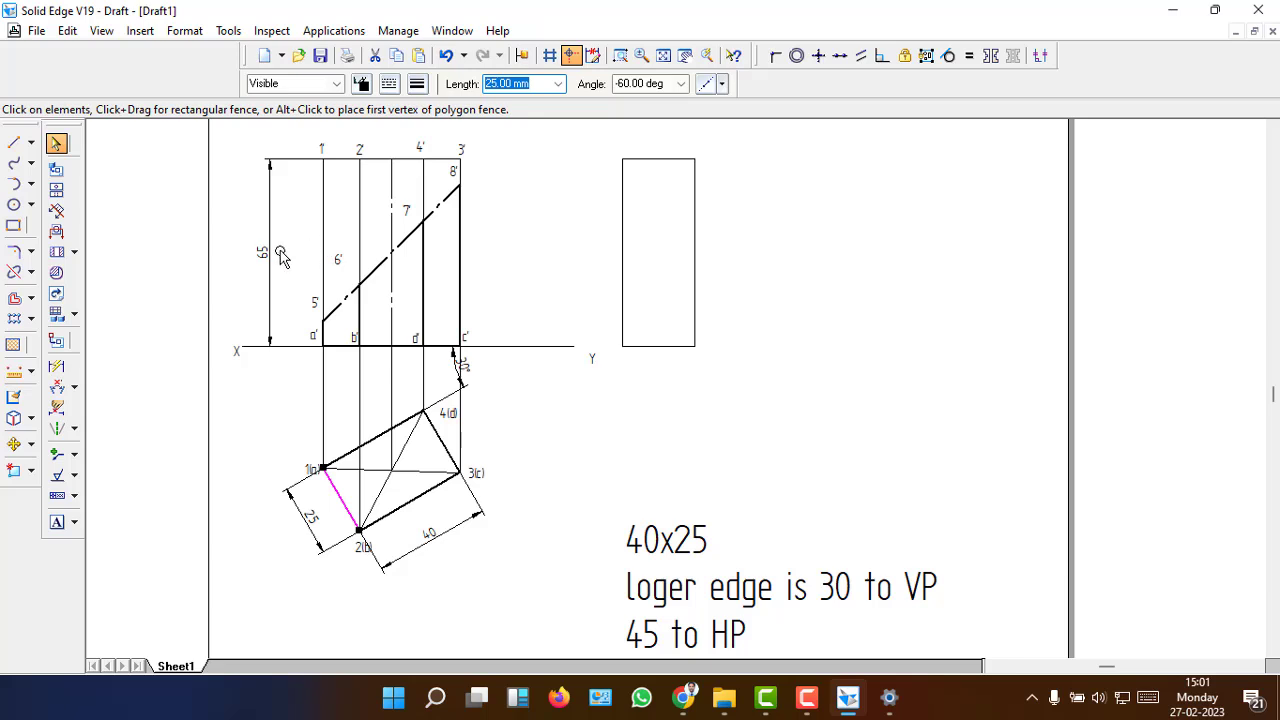
pyautogui.click(266, 256)
pyautogui.press('Escape')
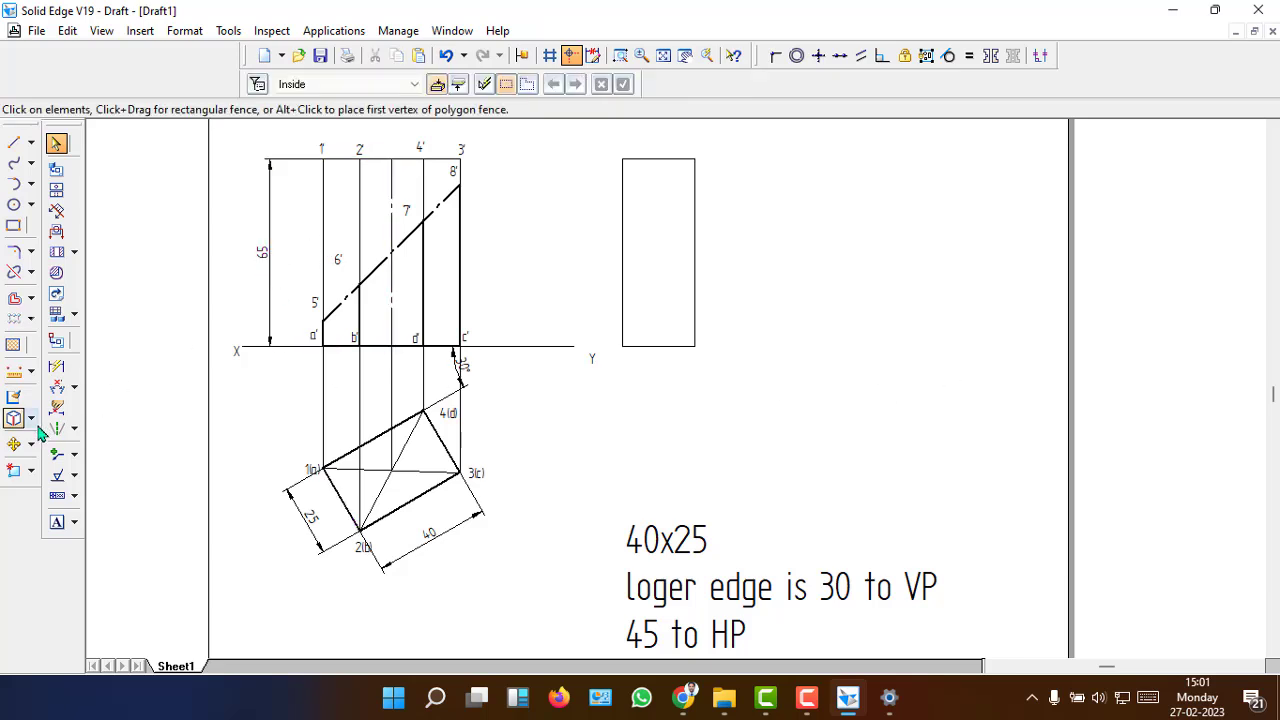
pyautogui.click(14, 226)
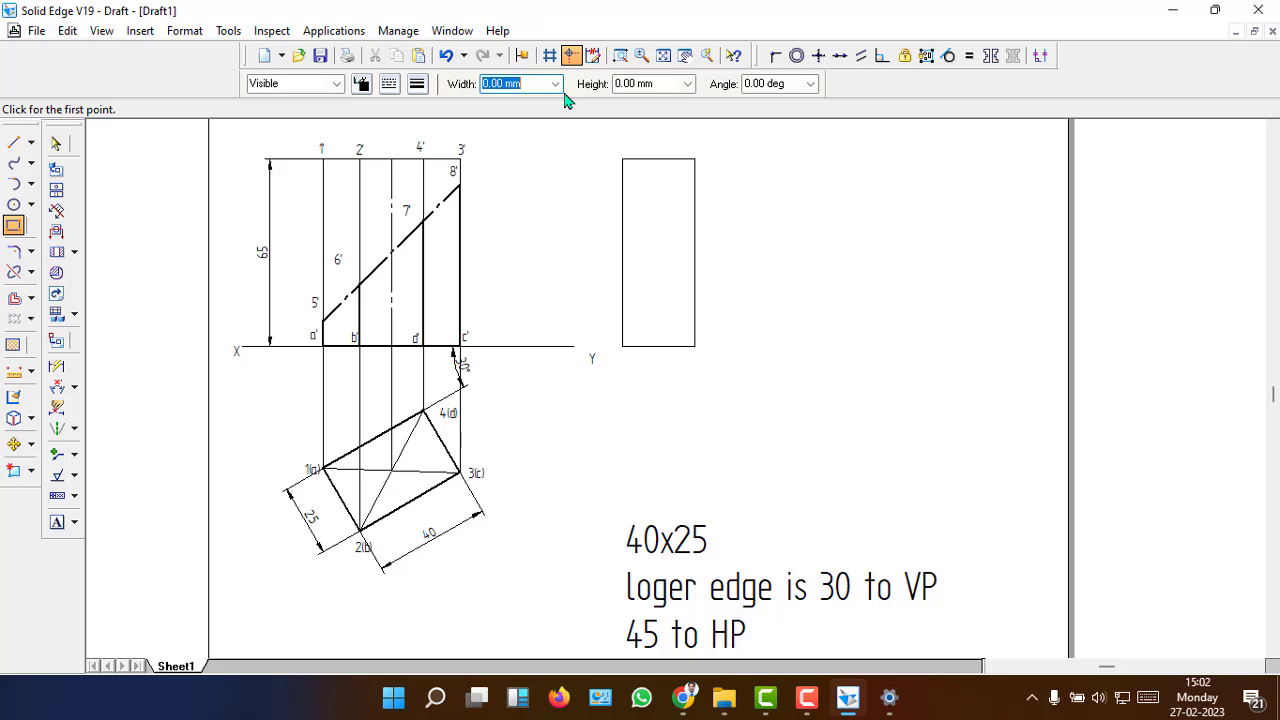
pyautogui.write('40')
pyautogui.press('Tab')
pyautogui.write('65')
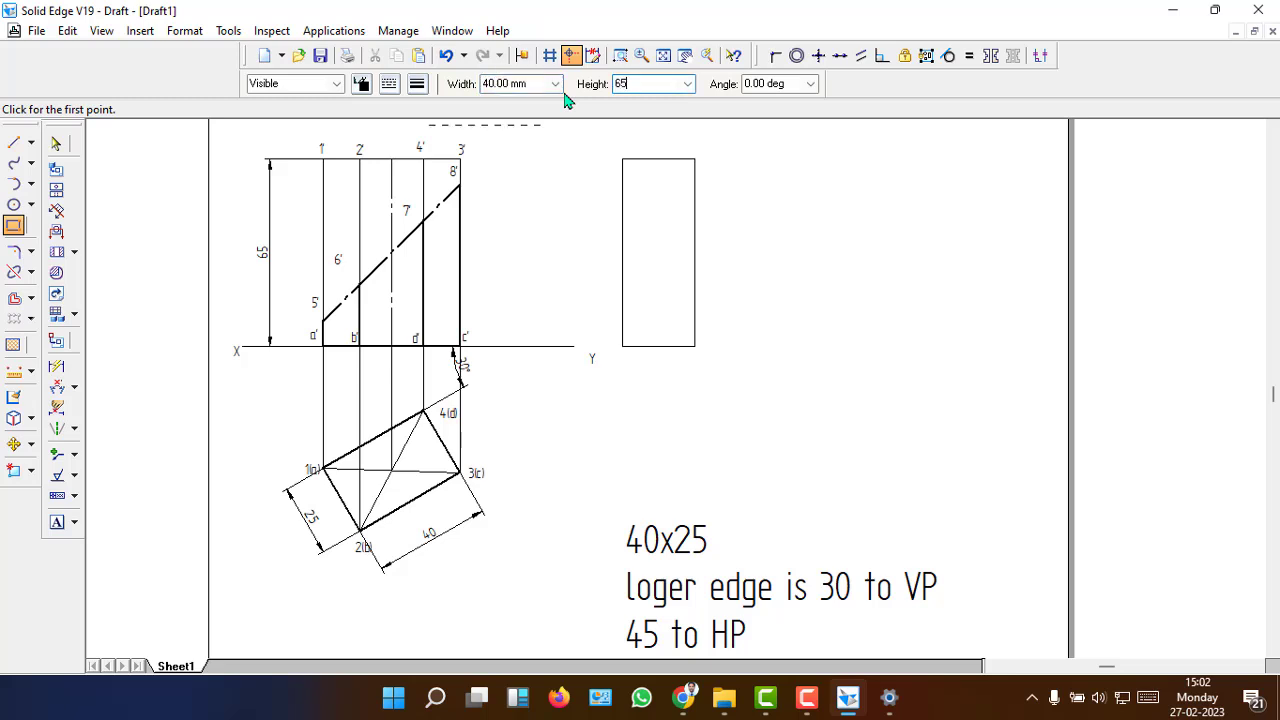
pyautogui.press('Tab')
pyautogui.write('0')
pyautogui.press('Tab')
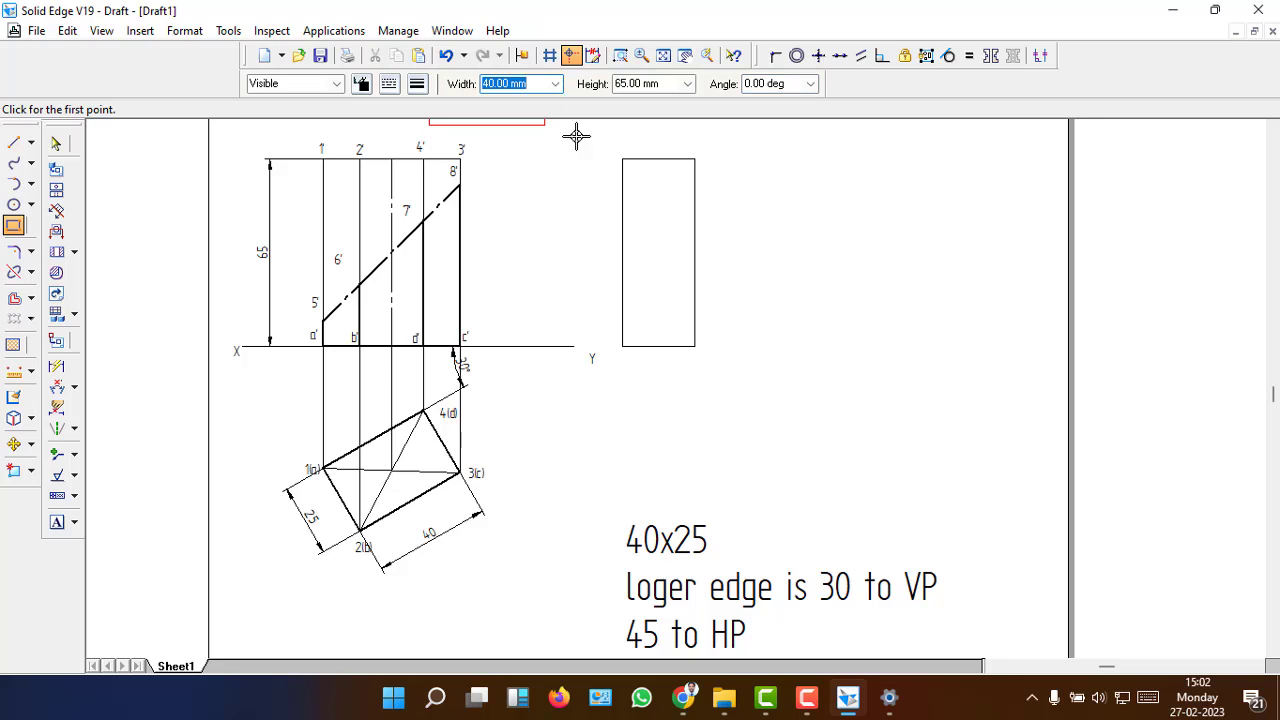
pyautogui.click(692, 347)
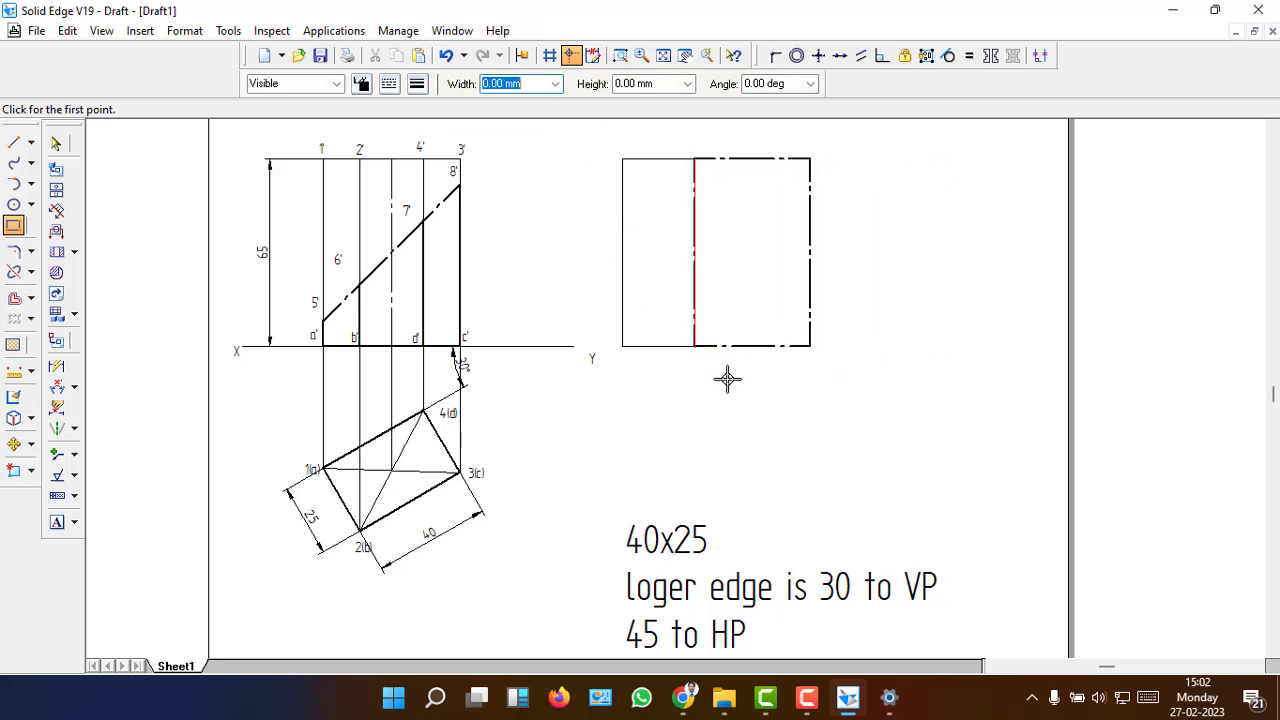
pyautogui.click(56, 144)
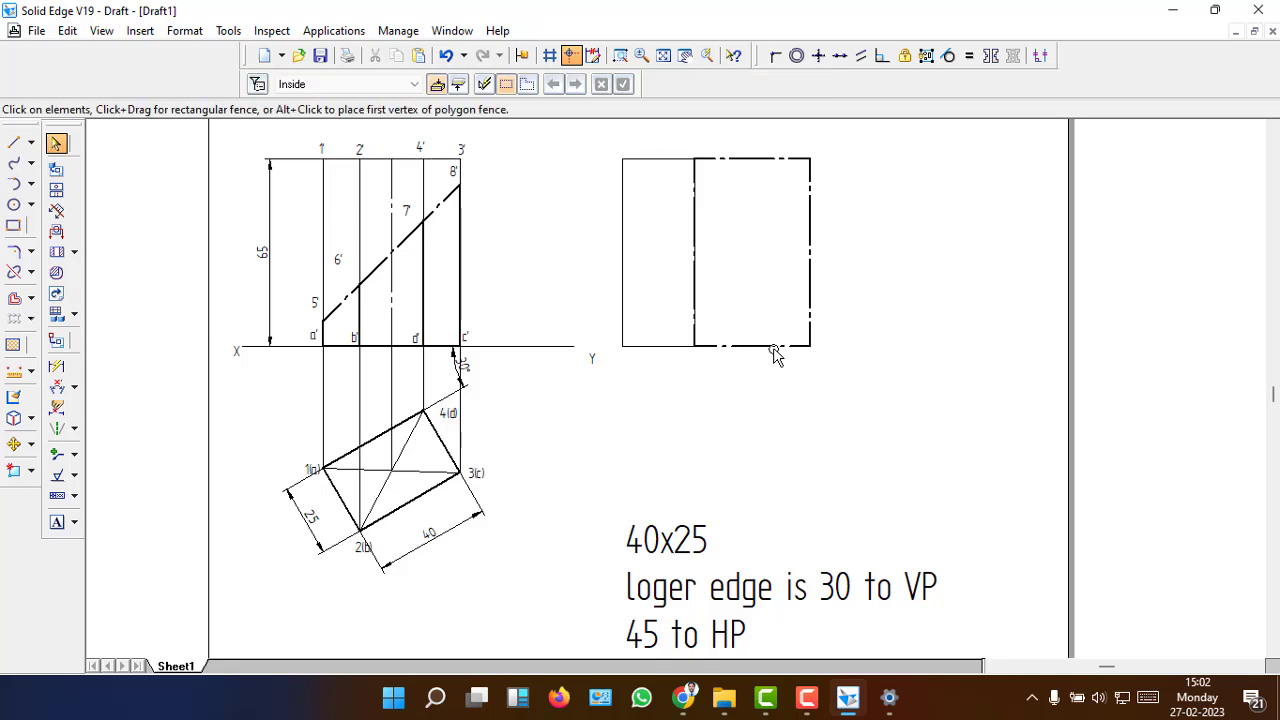
# - Change the outline of the 40 mm wide rectangle to a 0.13 mm thick continuous line
pyautogui.moveTo(678, 122); pyautogui.dragTo(881, 410)
pyautogui.click(400, 84)
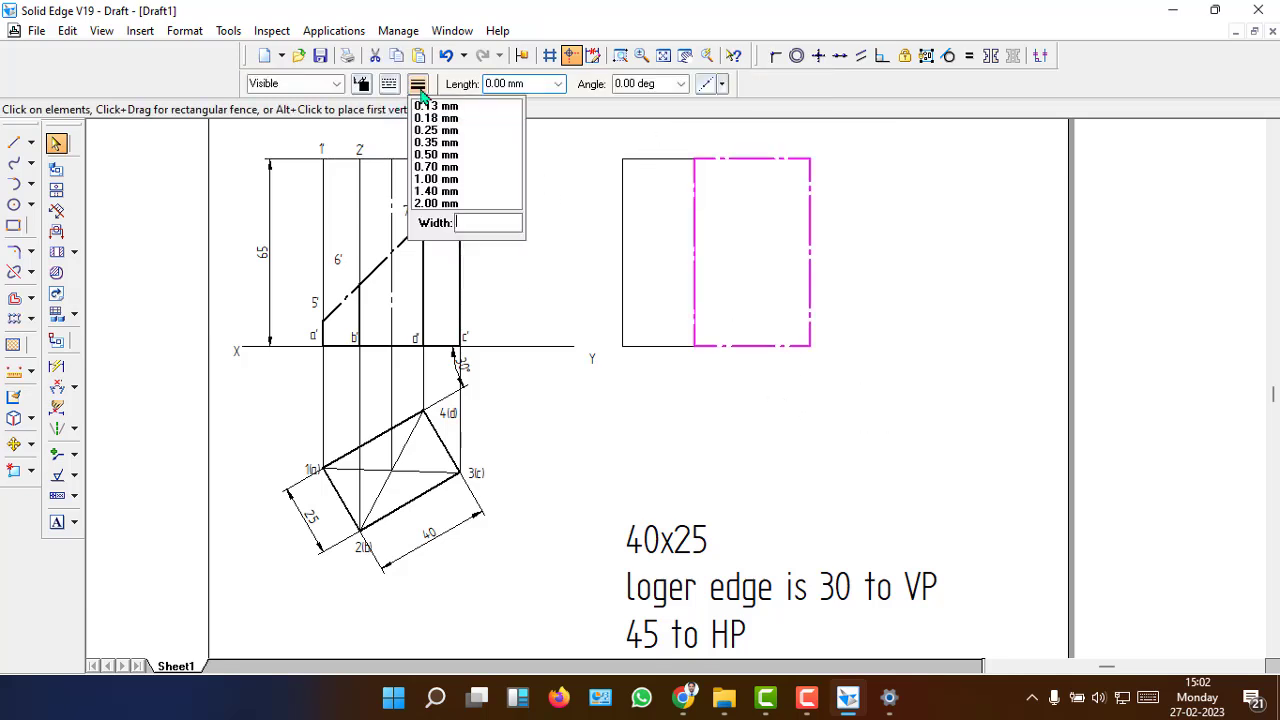
pyautogui.click(434, 106)
pyautogui.click(921, 453)
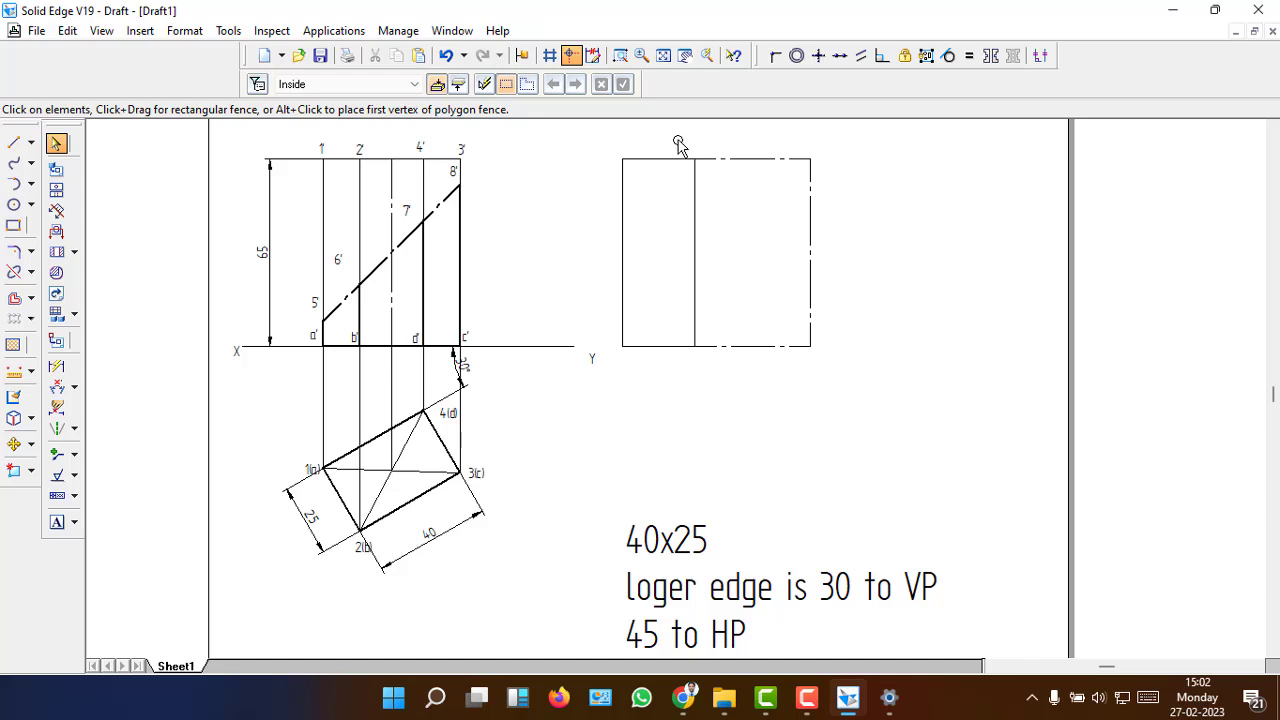
pyautogui.click(755, 346)
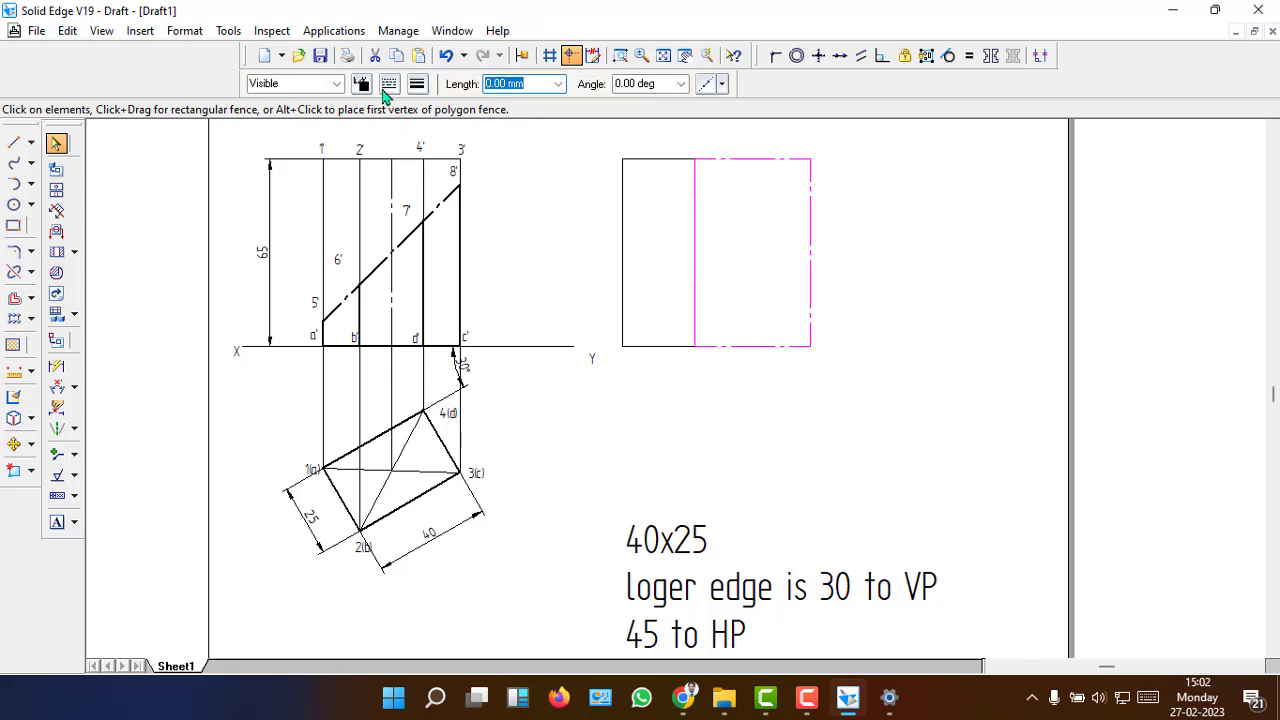
pyautogui.click(388, 84)
pyautogui.click(400, 106)
pyautogui.click(863, 417)
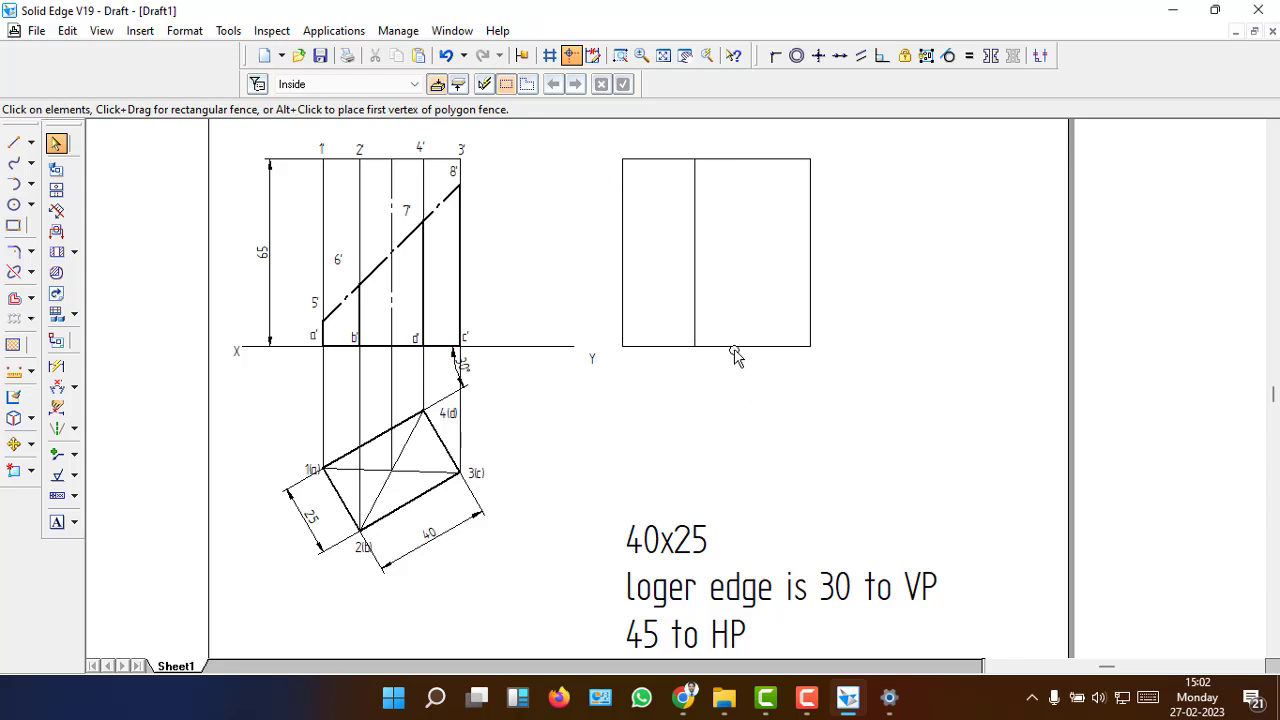
# - Copy the 25 mm wide rectangle so that it adjoins the outer edge of the 40 mm rectangle, with its base level
pyautogui.moveTo(735, 357); pyautogui.dragTo(735, 356)
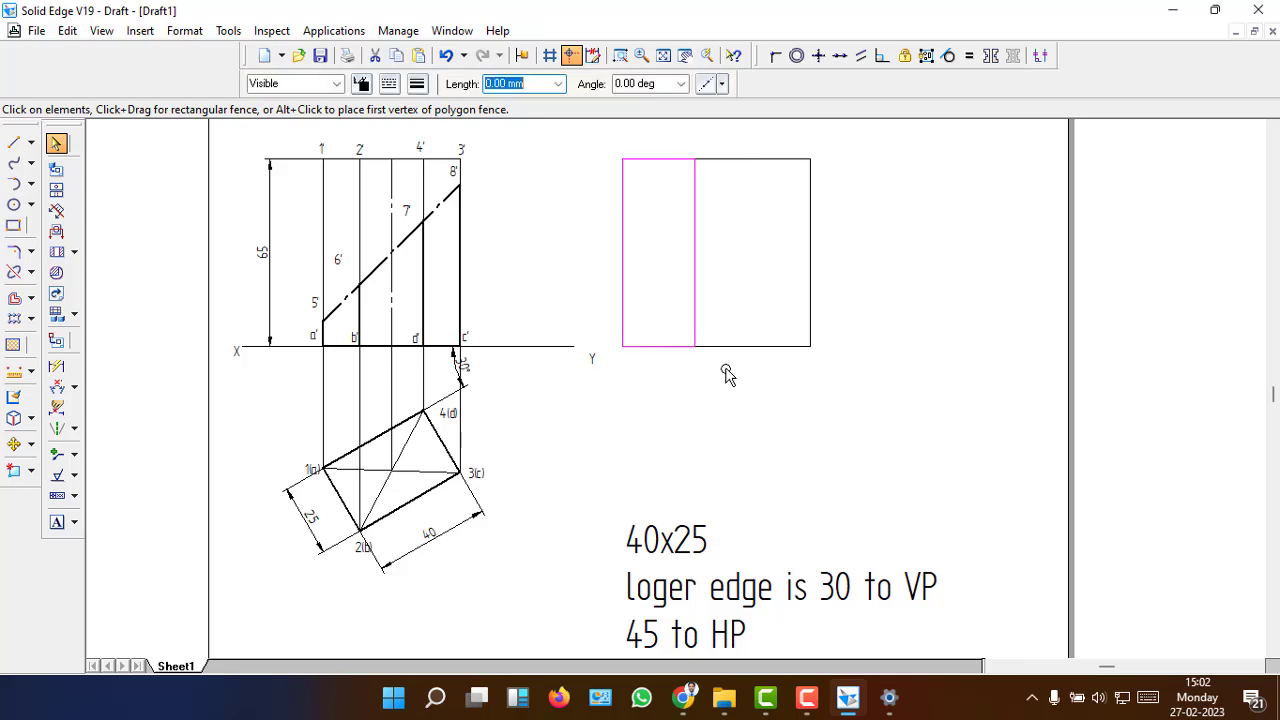
pyautogui.click(14, 444)
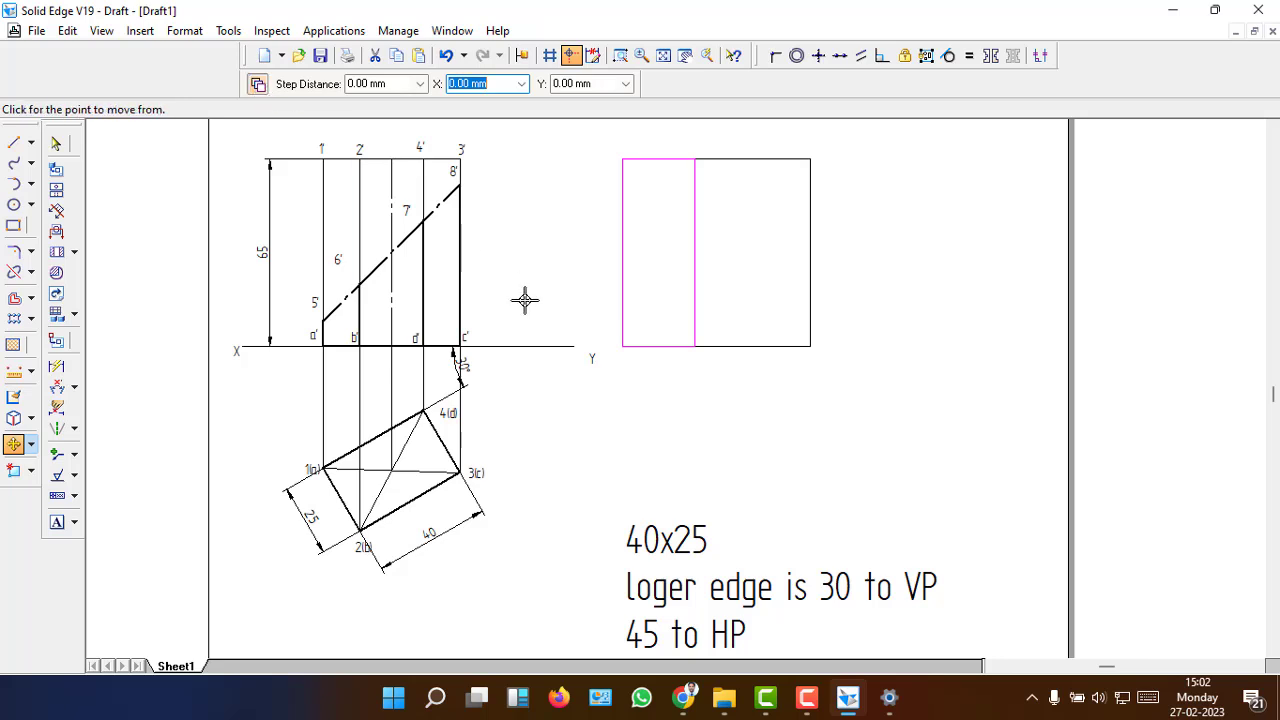
pyautogui.click(640, 343)
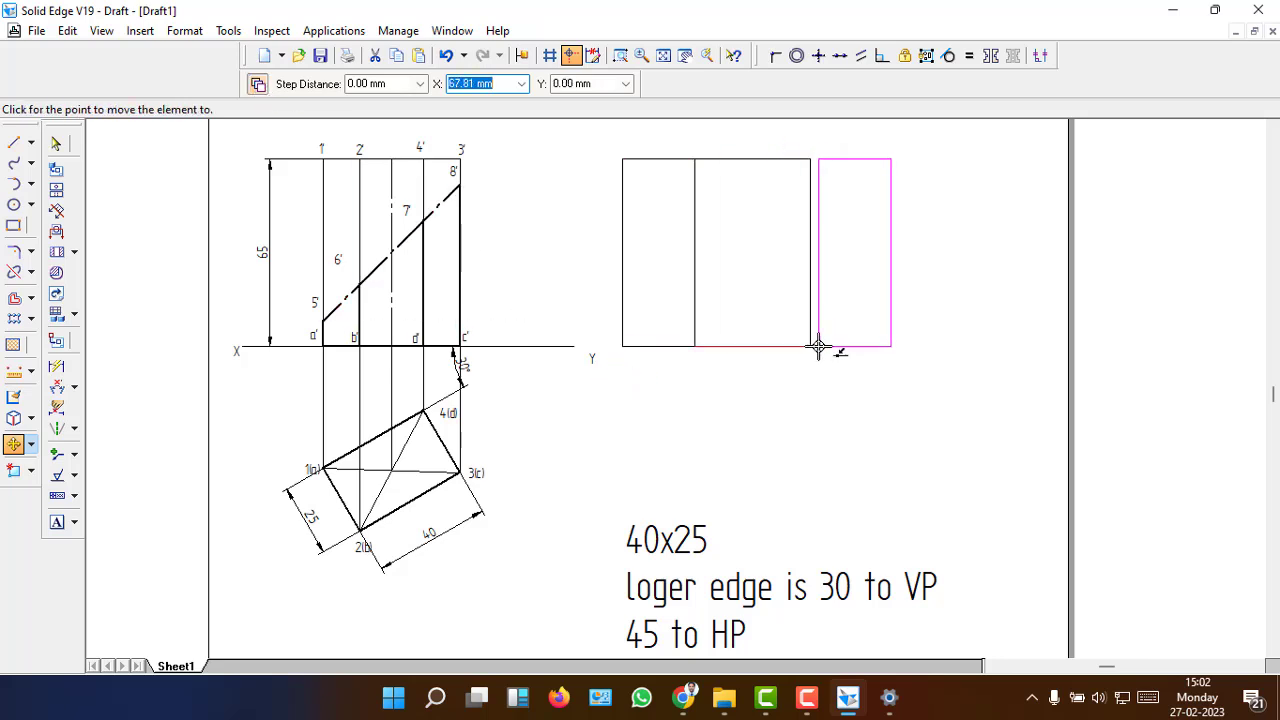
pyautogui.press('Escape')
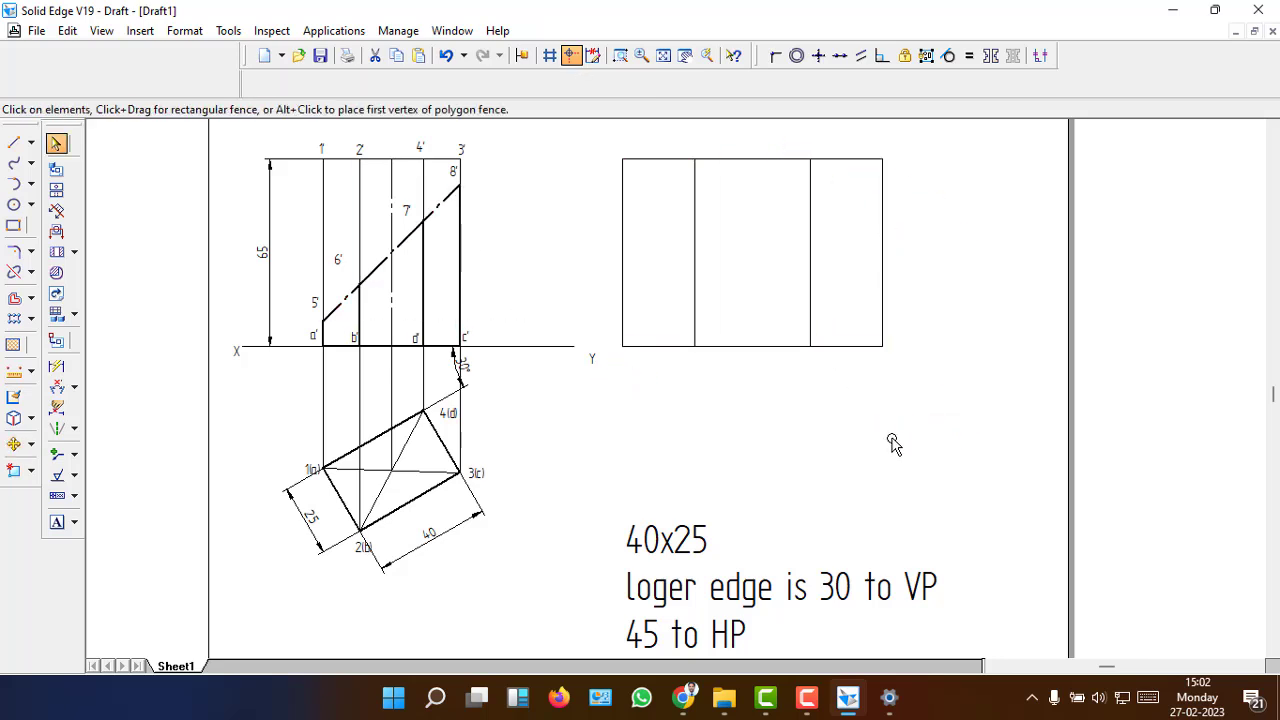
# - Copy the 40 mm wide rectangle onto the outer edge of the second 25 mm rectangle as the fourth panel
pyautogui.click(527, 470)
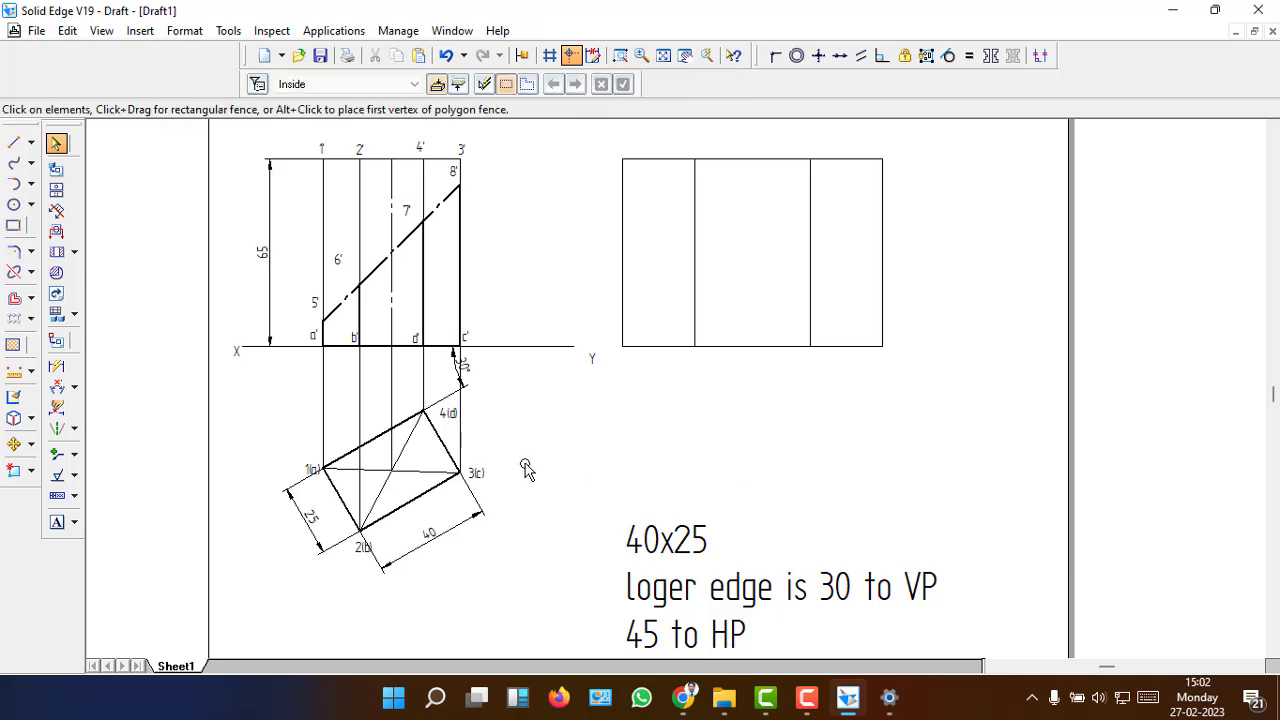
pyautogui.click(392, 429)
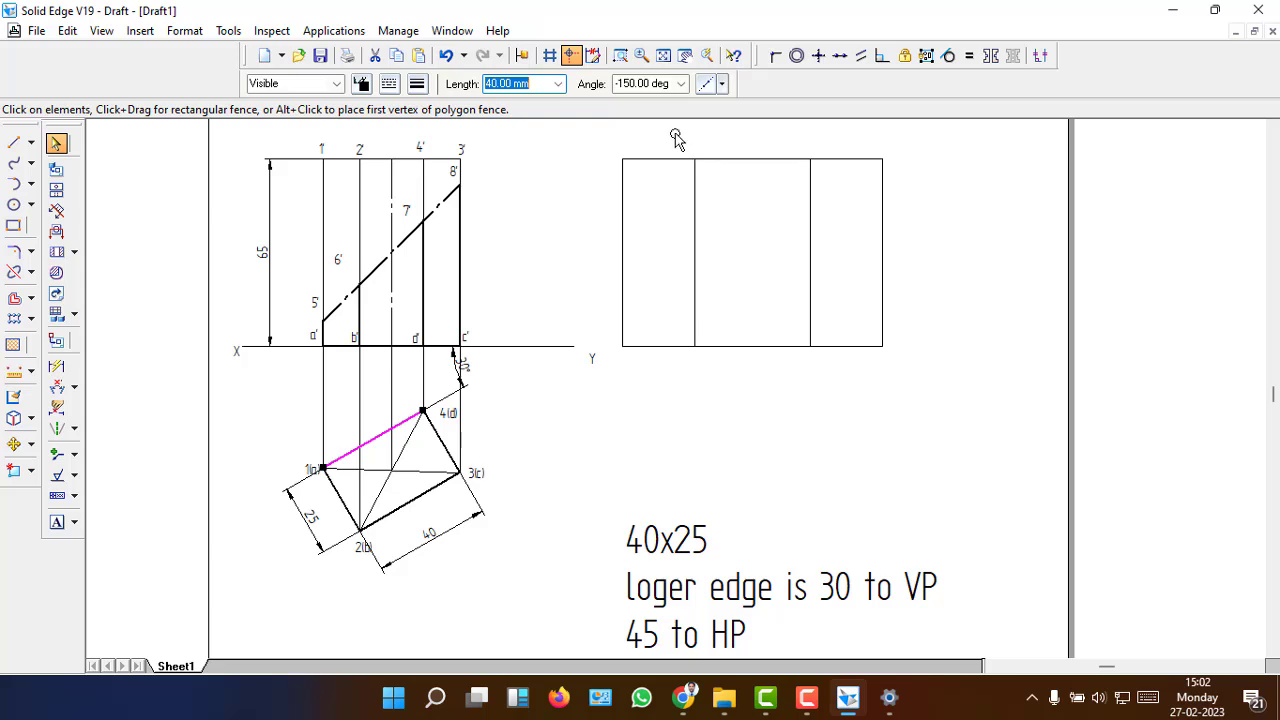
pyautogui.moveTo(675, 138); pyautogui.dragTo(834, 410)
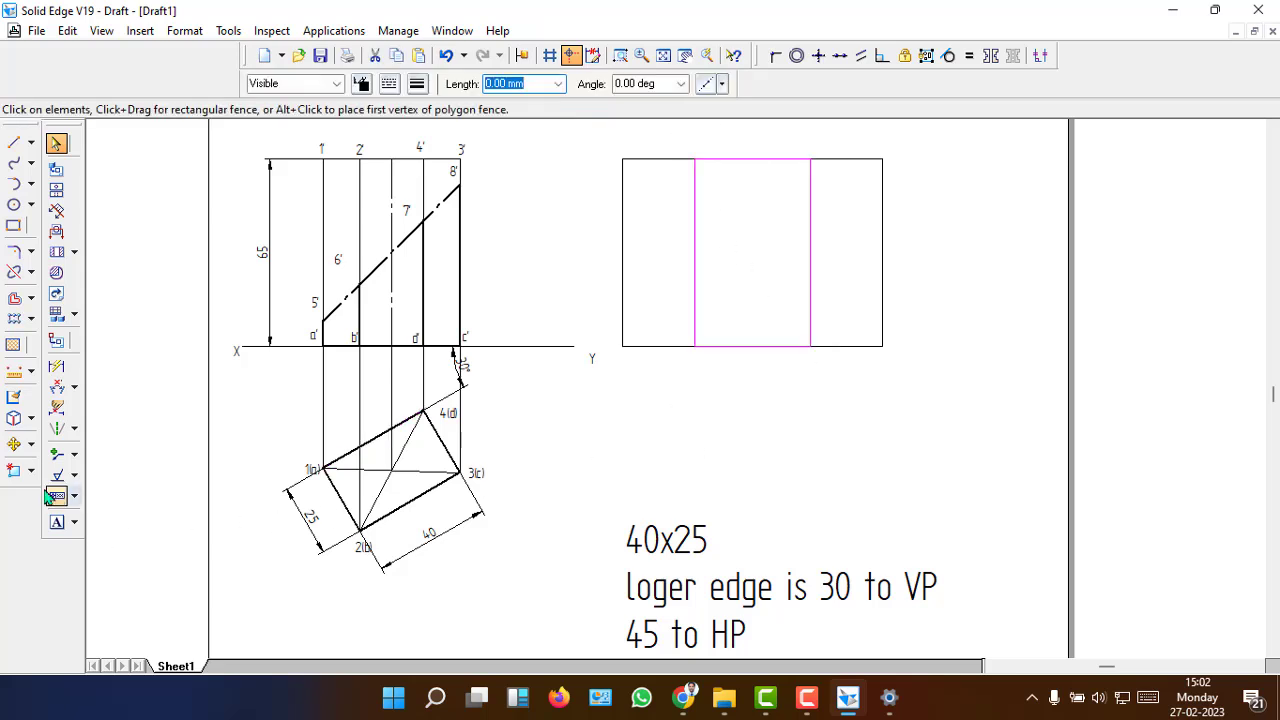
pyautogui.click(14, 444)
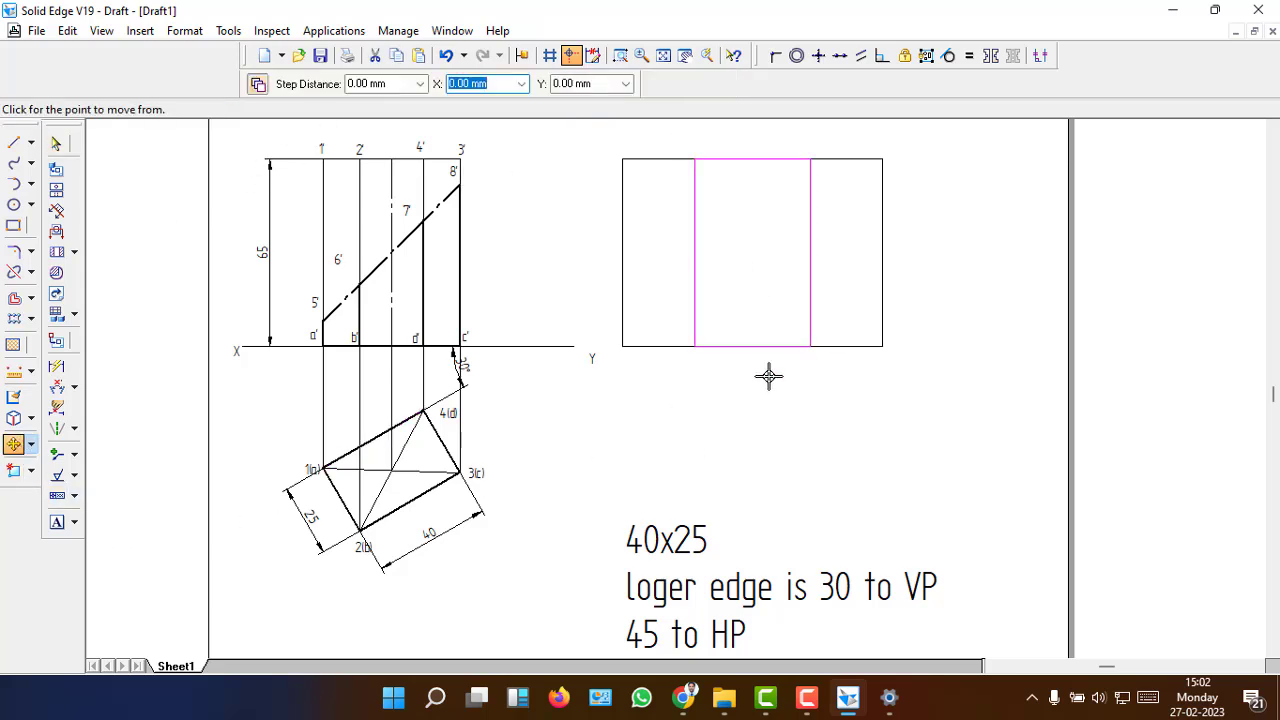
pyautogui.click(695, 346)
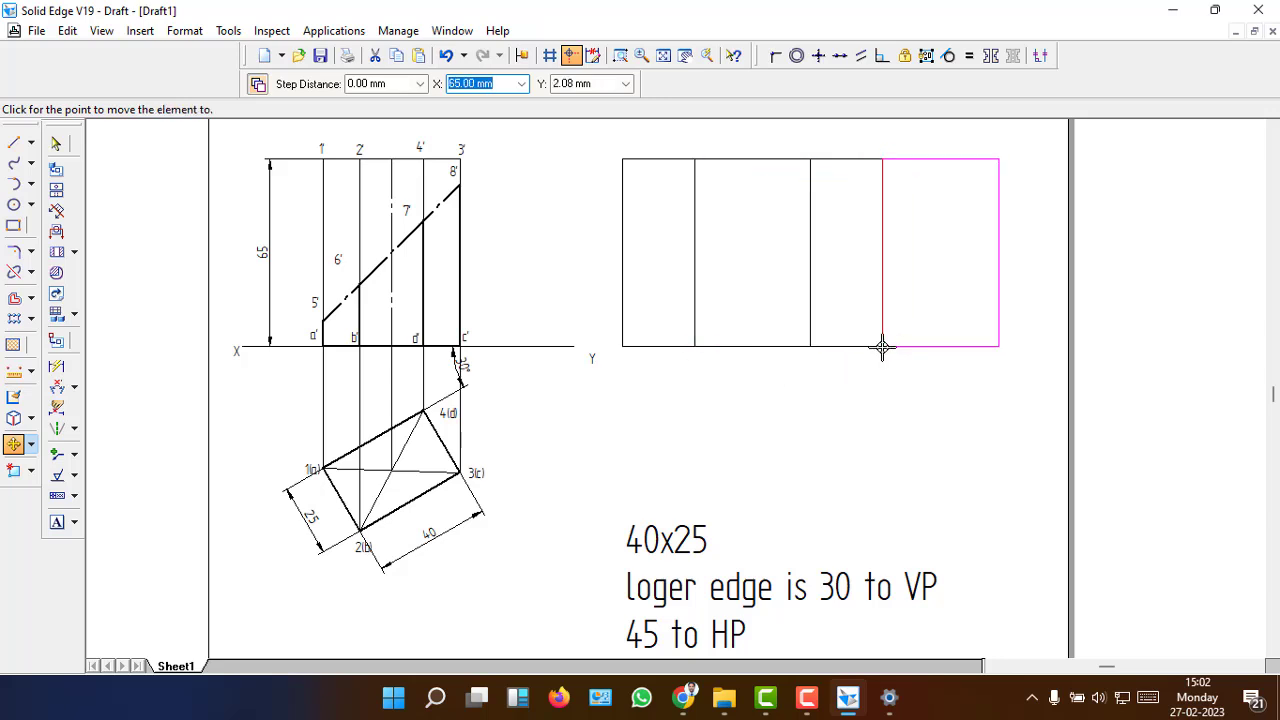
pyautogui.press('Escape')
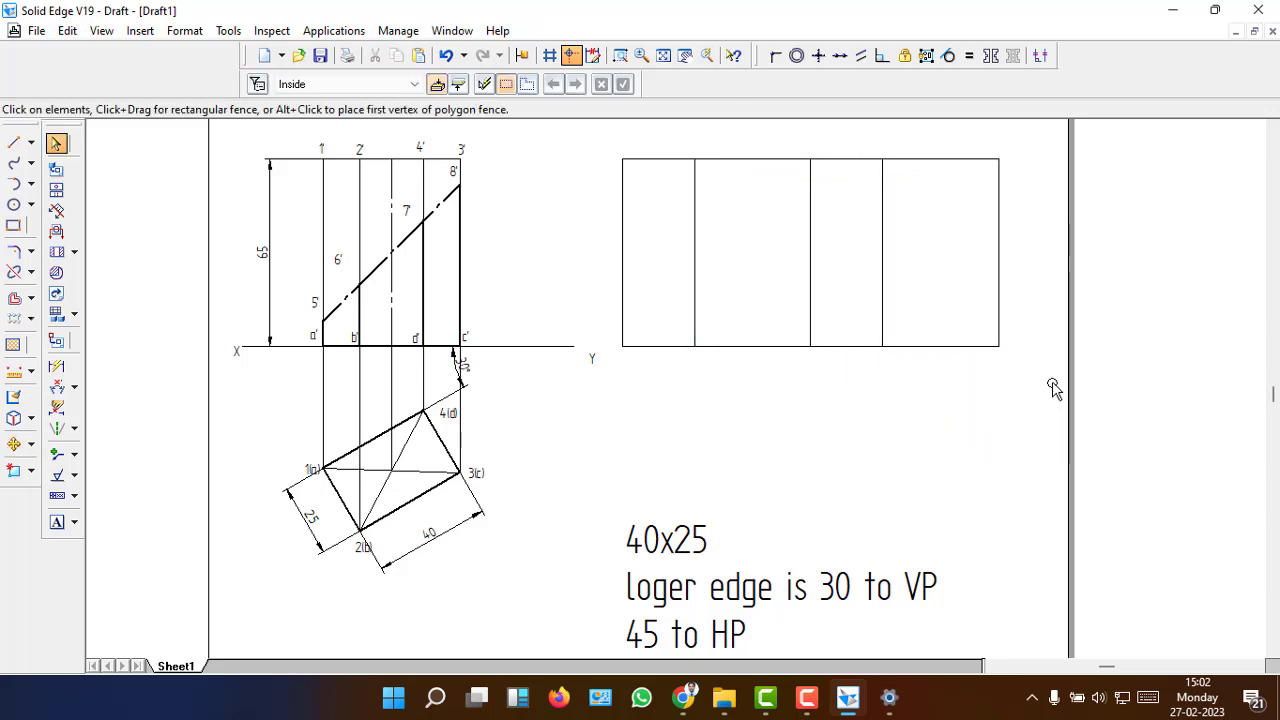
# - Dimension the widths of the four development panels along the base
pyautogui.click(1273, 129)
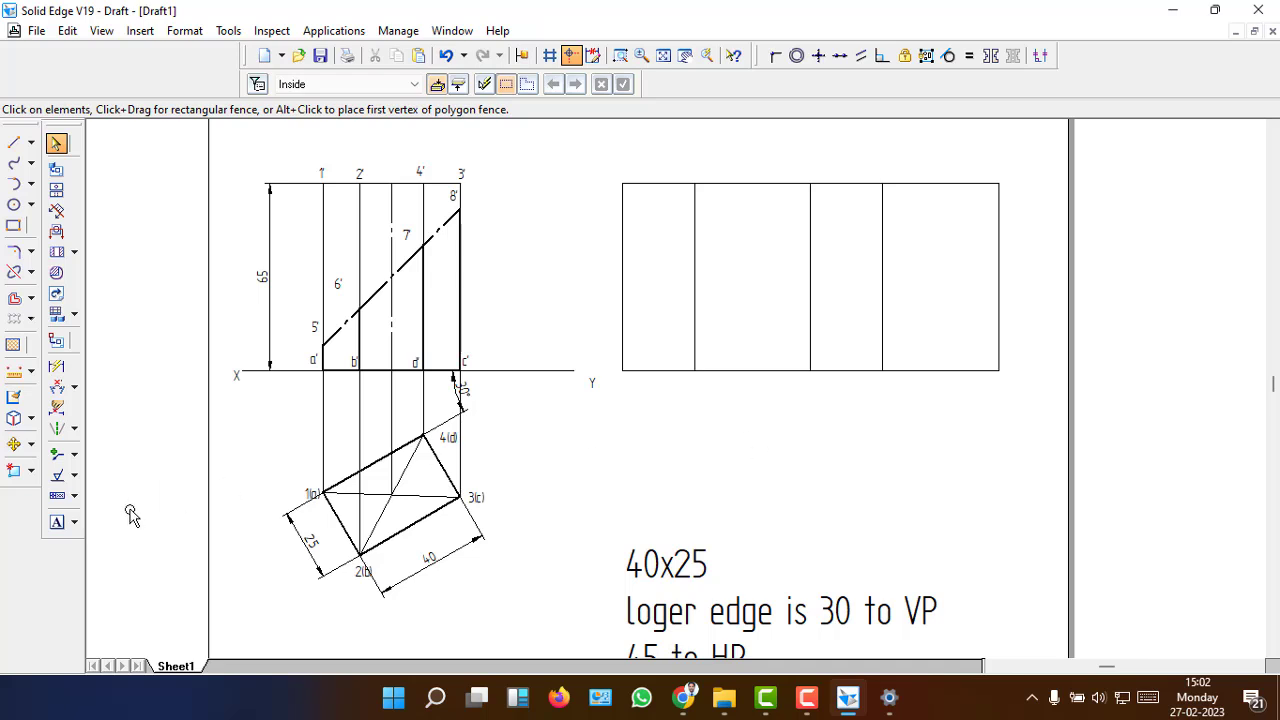
pyautogui.click(56, 366)
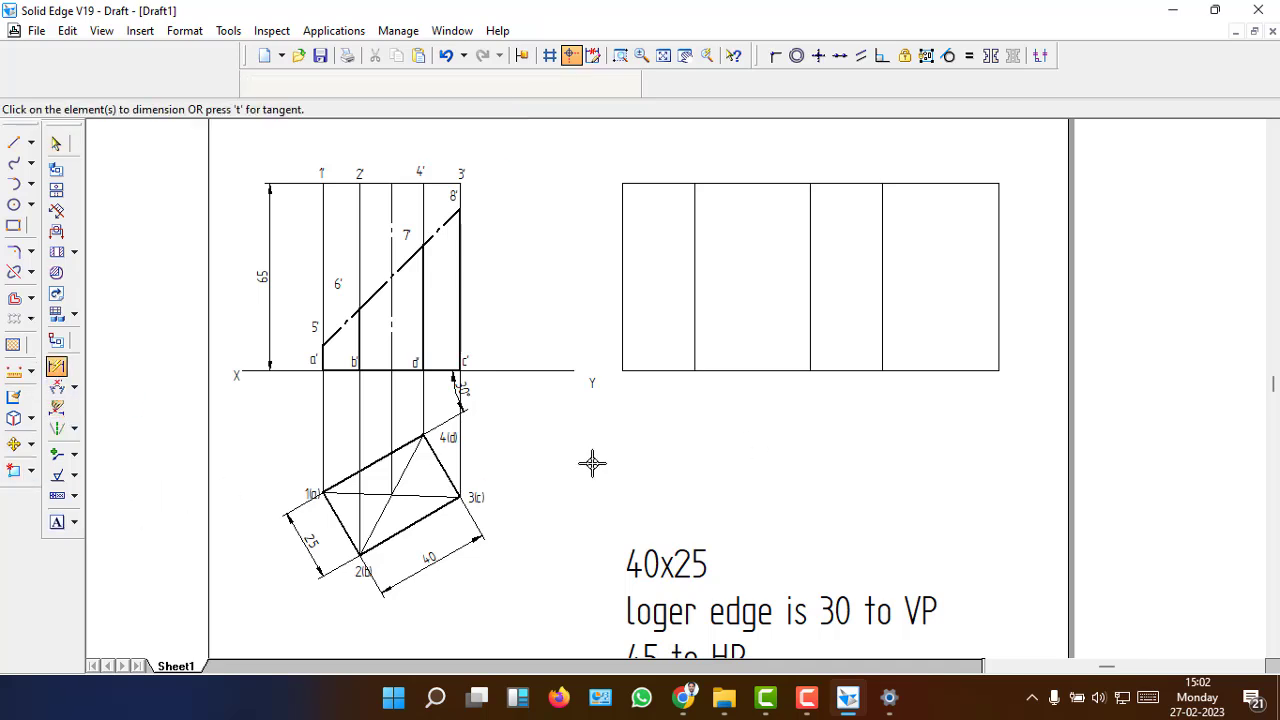
pyautogui.click(640, 370)
pyautogui.click(657, 405)
pyautogui.click(751, 370)
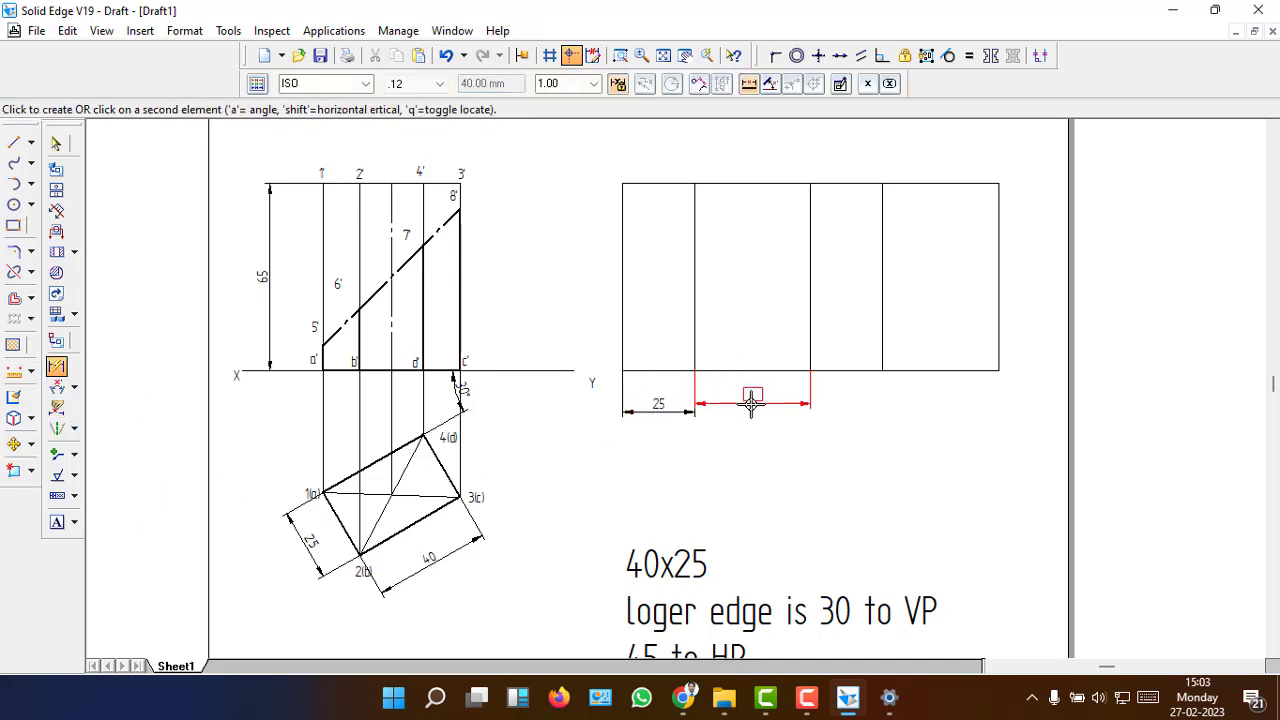
pyautogui.click(751, 403)
pyautogui.click(846, 371)
pyautogui.click(846, 400)
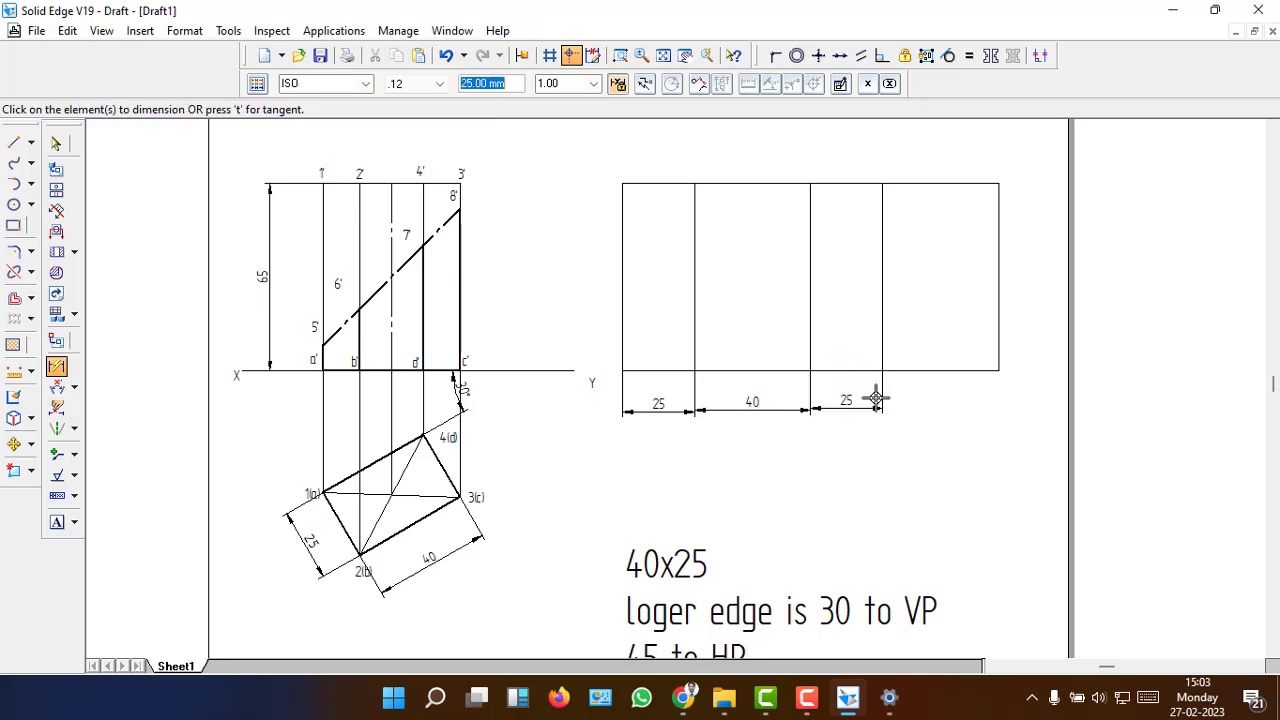
pyautogui.click(920, 371)
pyautogui.click(921, 402)
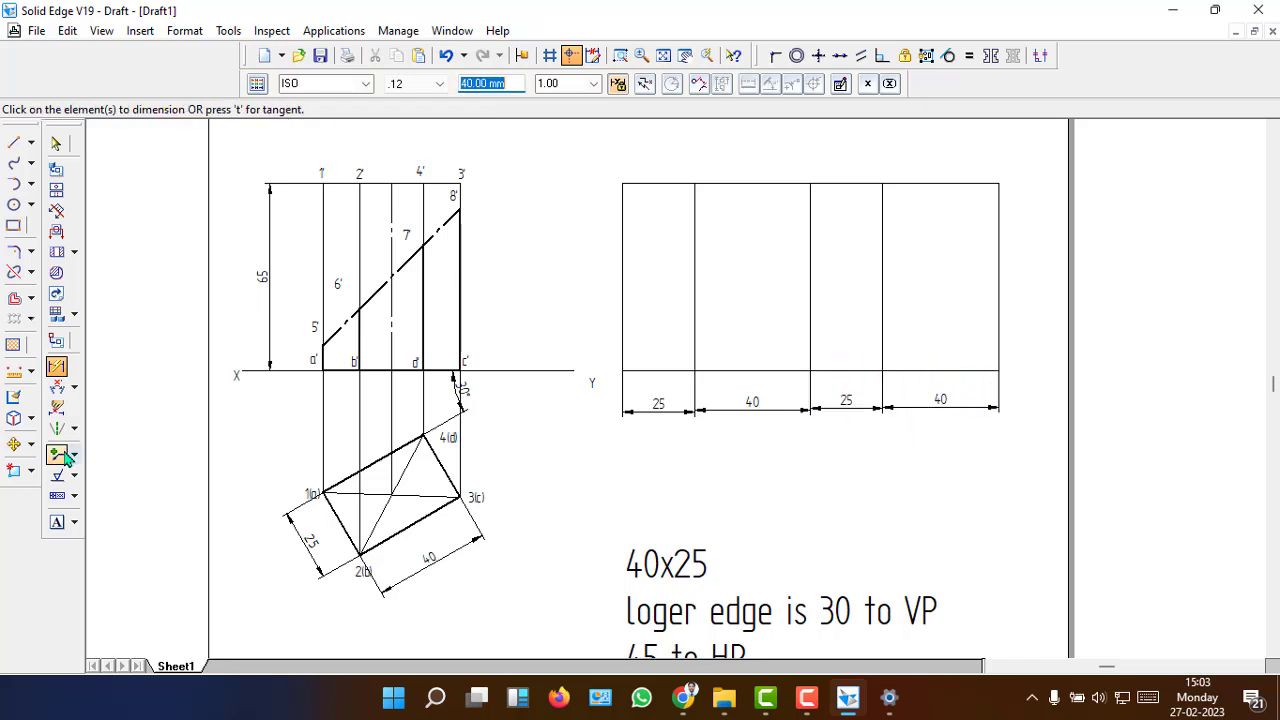
# - Dimension the overall length of the development with Distance Between, below the individual panel dimensions
pyautogui.click(80, 393)
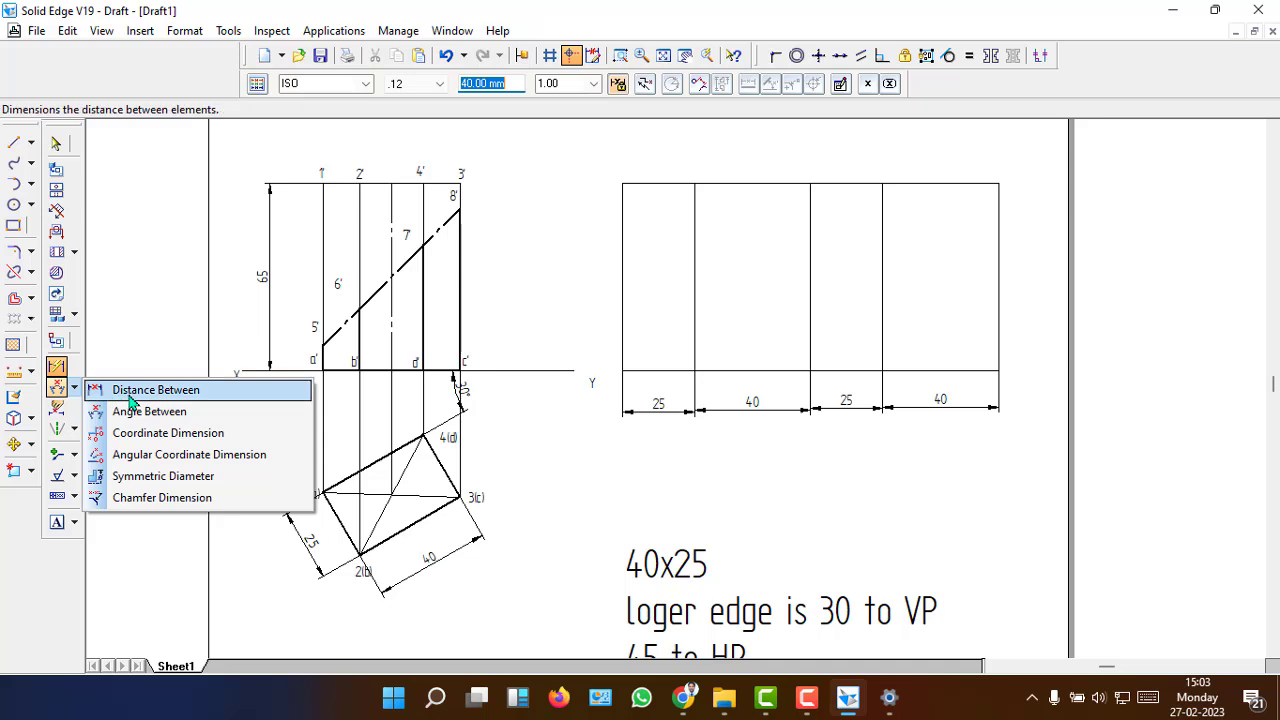
pyautogui.click(126, 391)
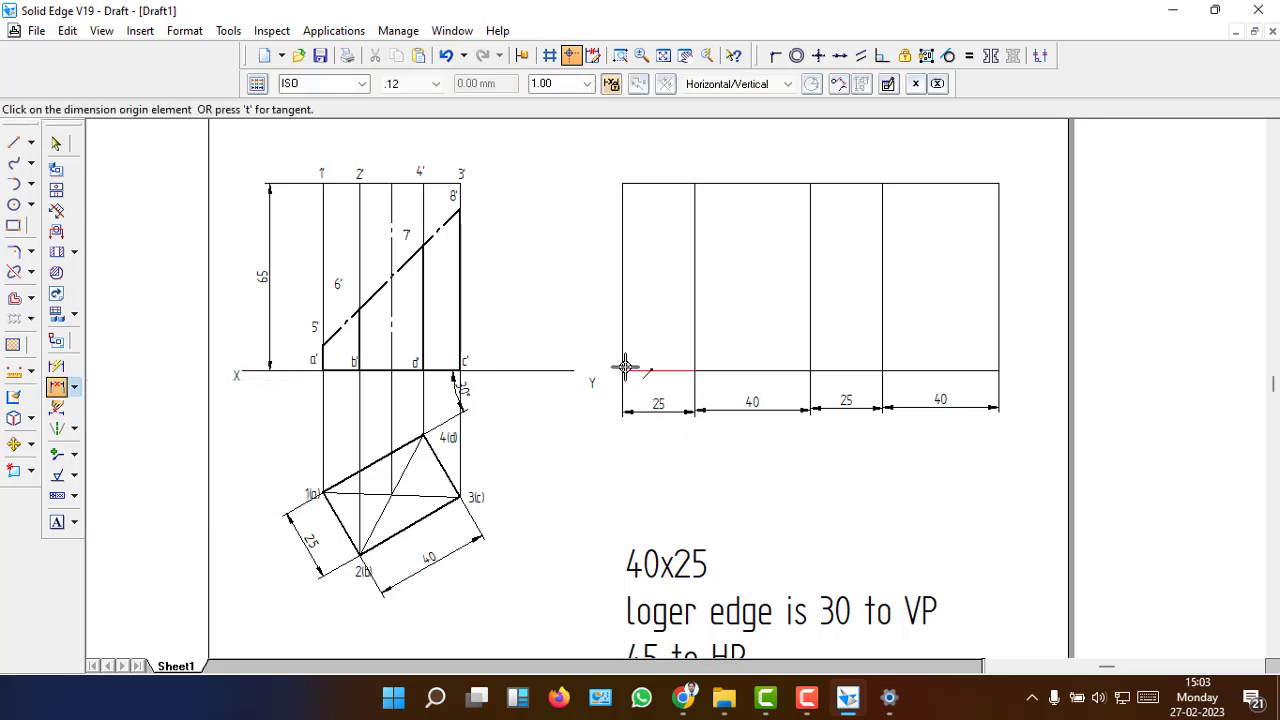
pyautogui.click(625, 367)
pyautogui.click(998, 370)
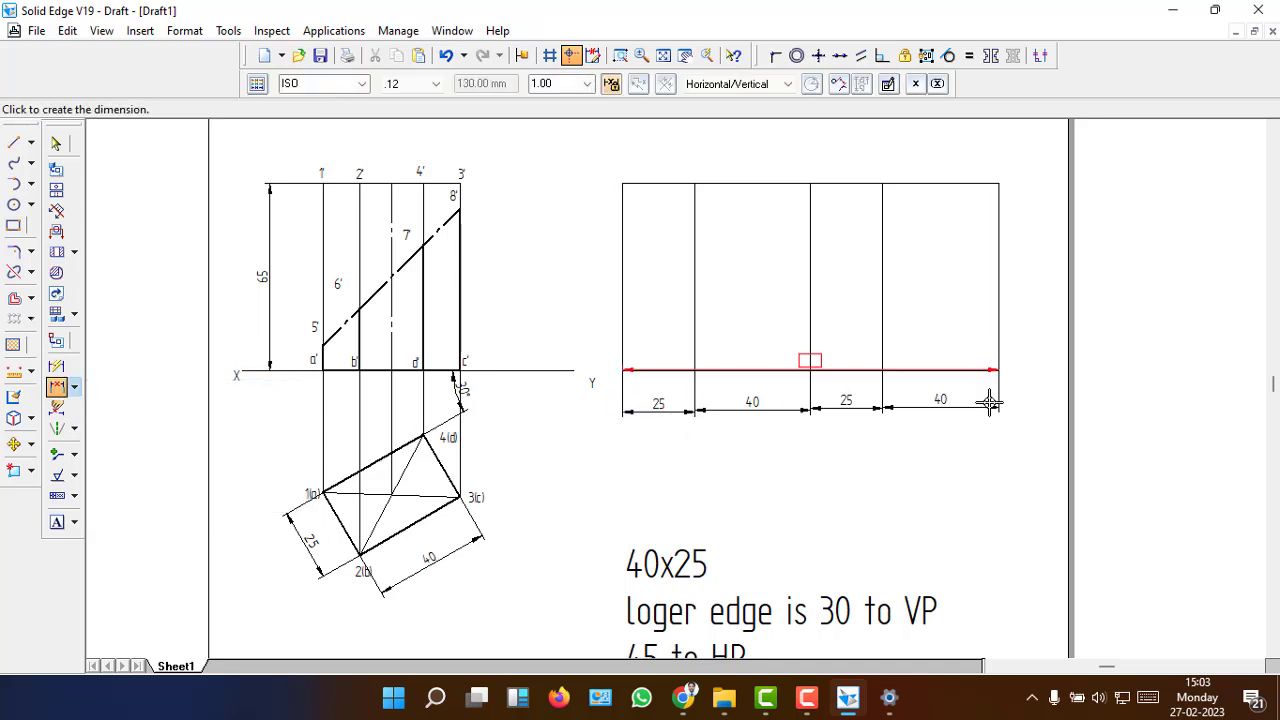
pyautogui.click(968, 477)
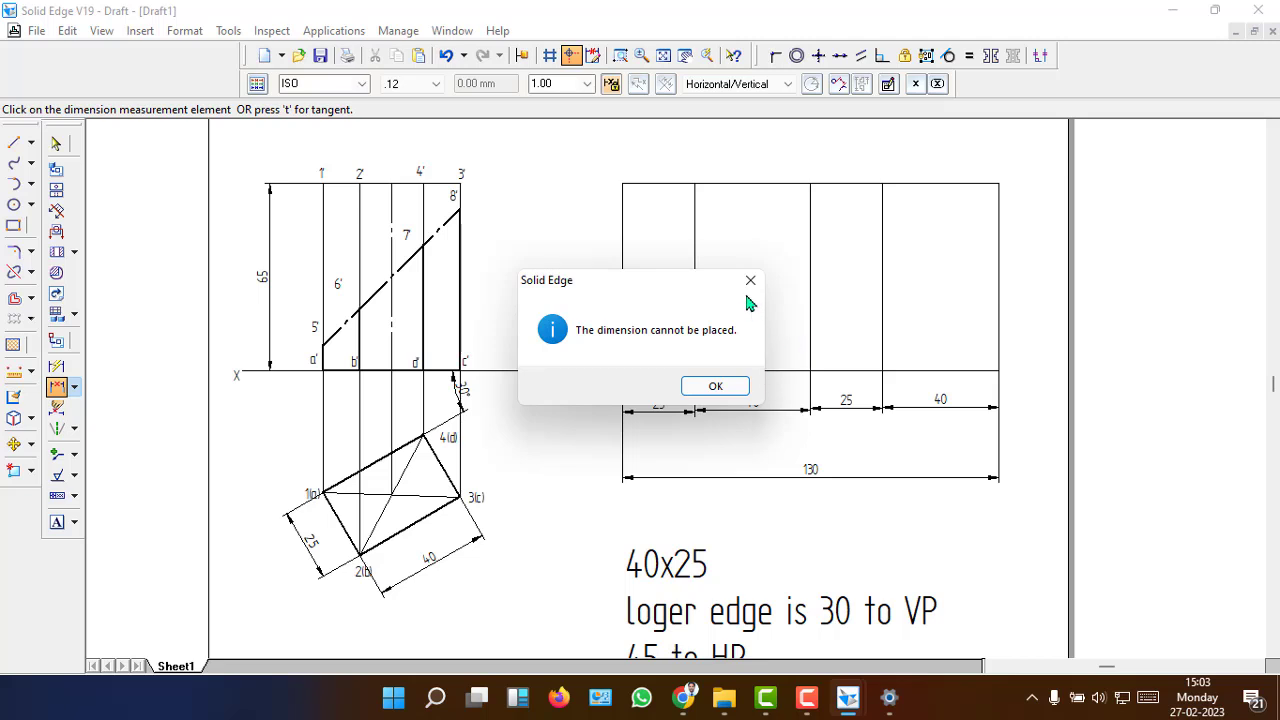
# - Try to dimension the development's outer vertical edge with Distance Between
pyautogui.press('Return')
pyautogui.click(1001, 310)
pyautogui.press('Return')
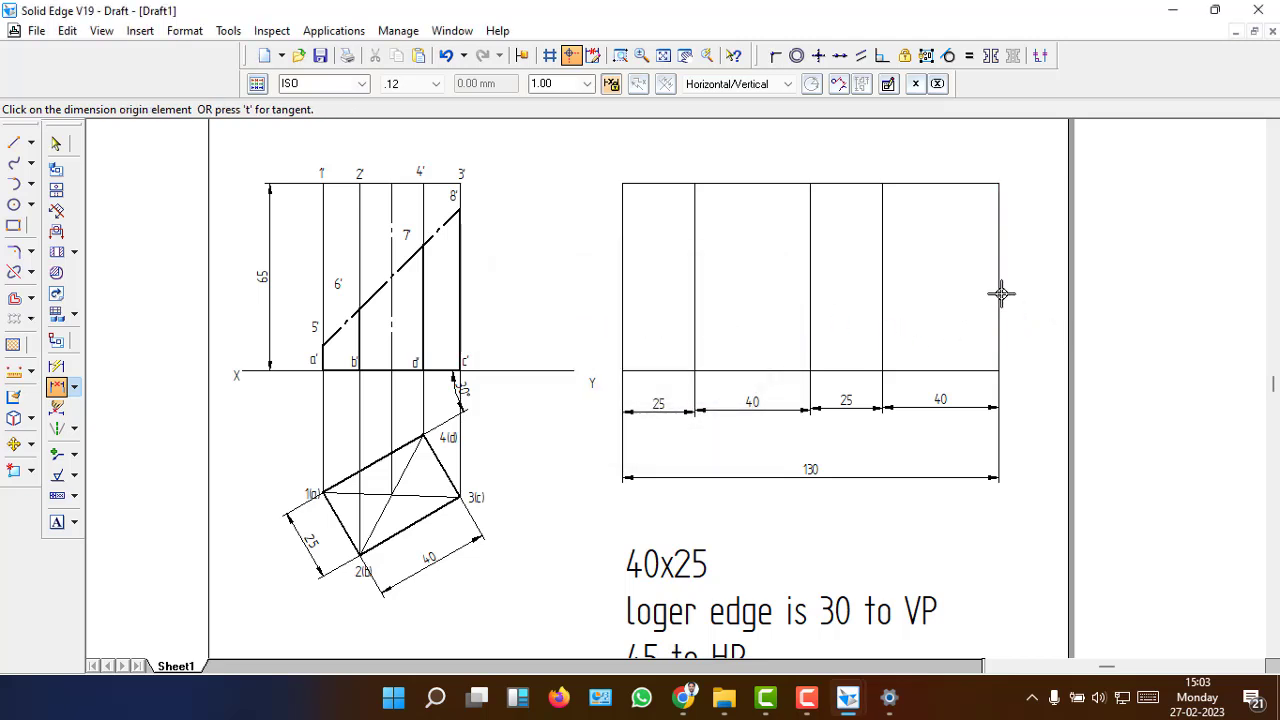
pyautogui.click(1003, 290)
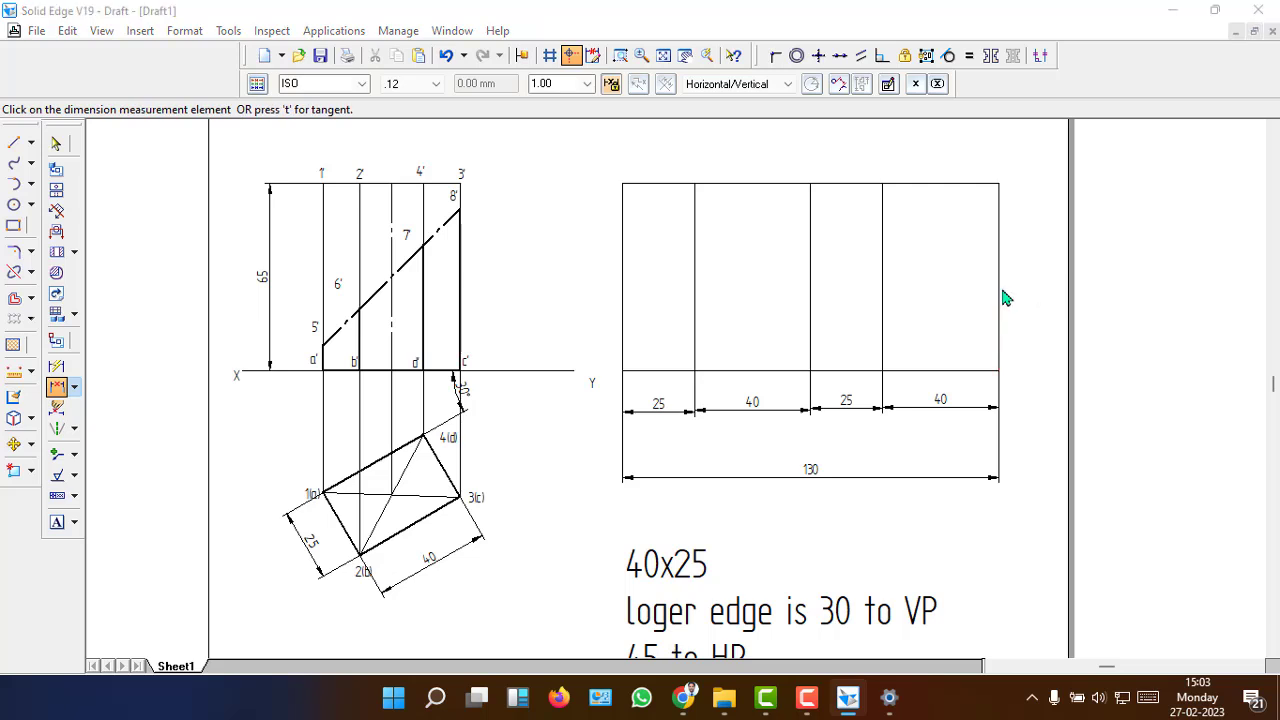
pyautogui.click(749, 277)
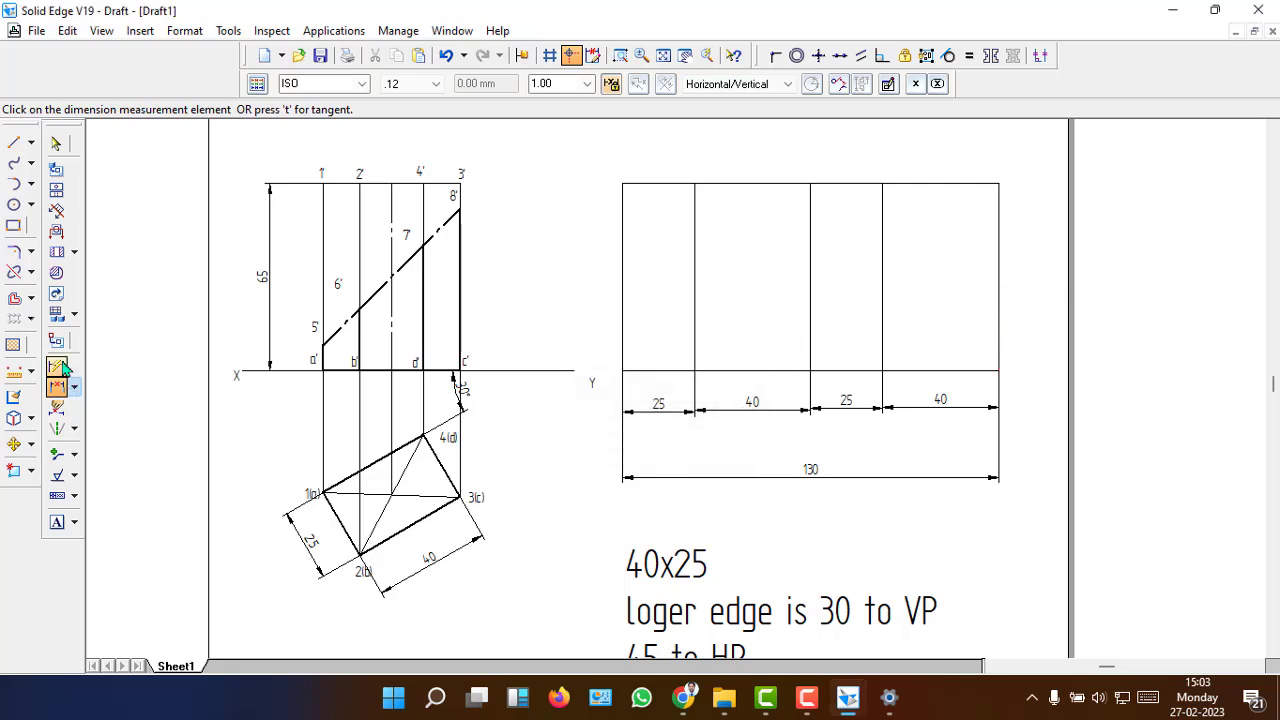
# - Dimension the development's height beside its outer vertical edge
pyautogui.click(56, 366)
pyautogui.click(1000, 316)
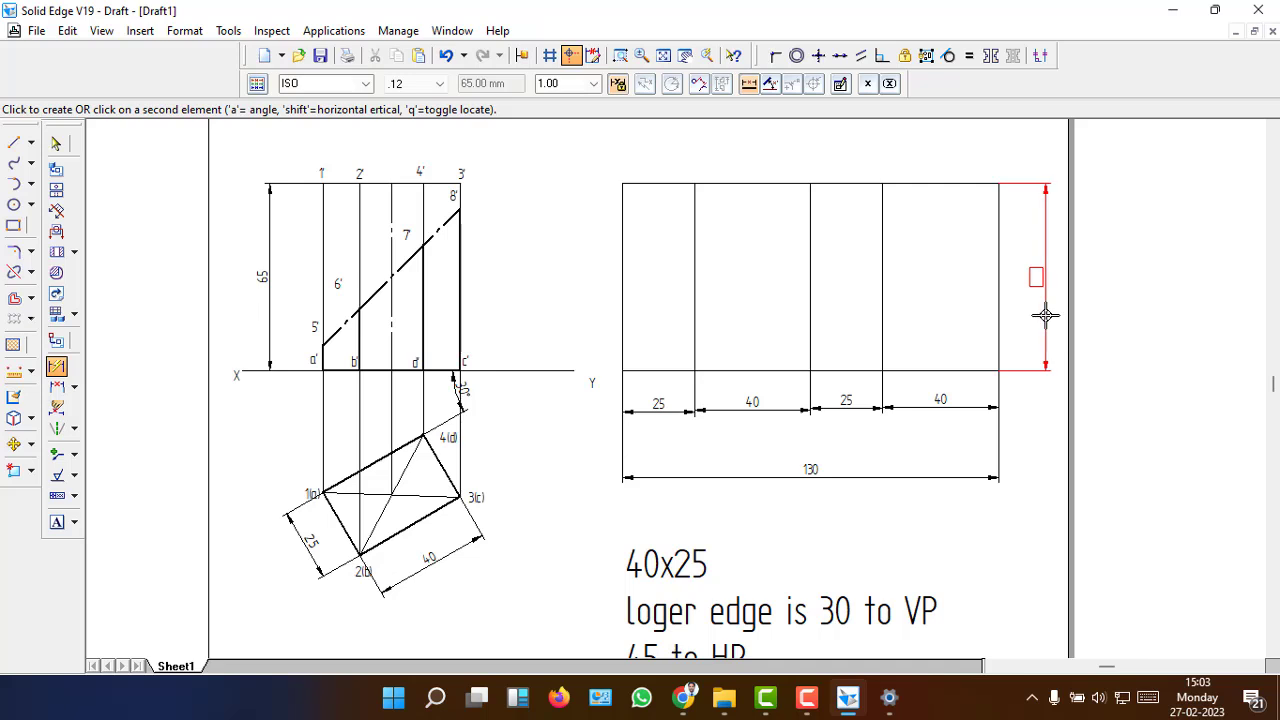
pyautogui.click(1045, 315)
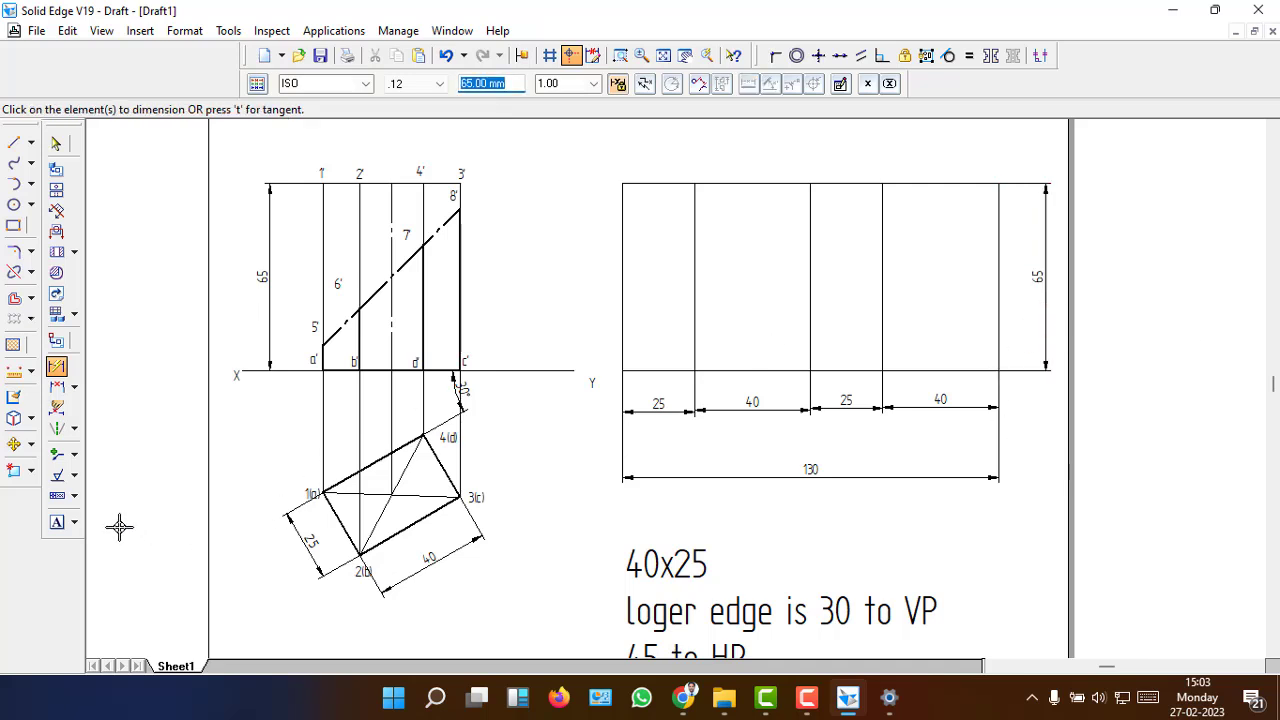
# - Label the base points of the development's vertical edges A, B, C, D and A in order
pyautogui.click(56, 521)
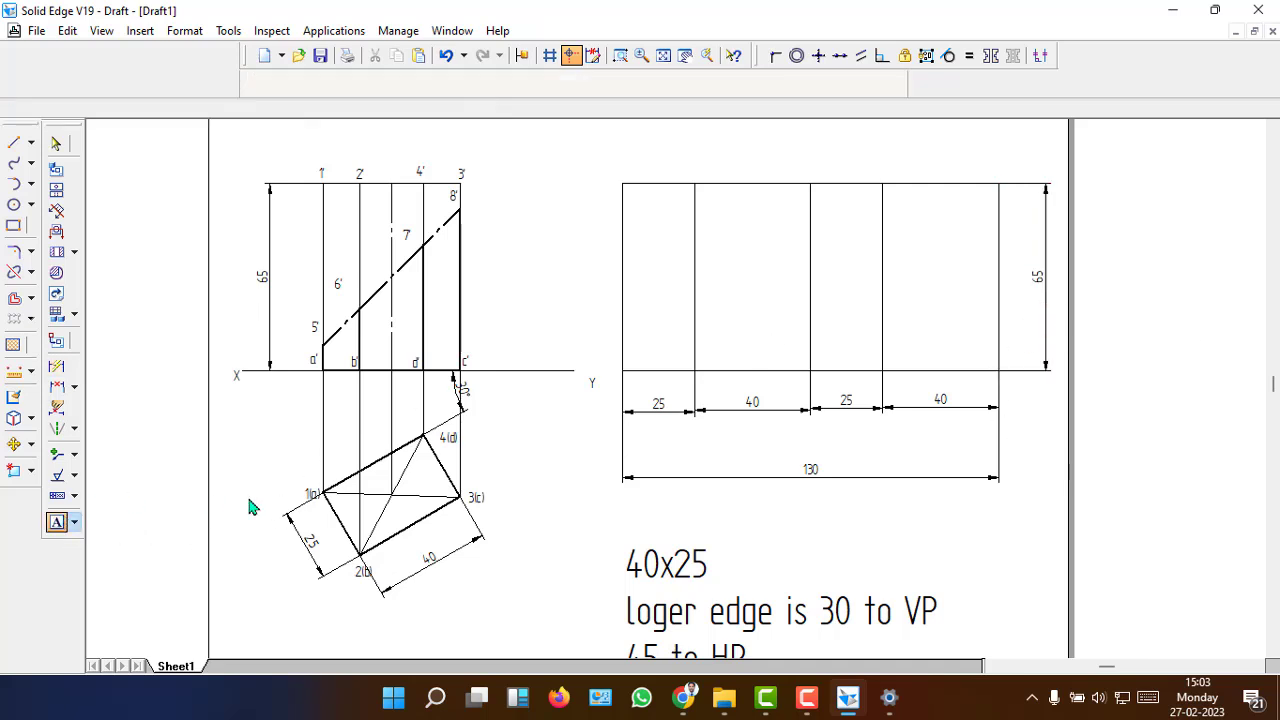
pyautogui.click(624, 391)
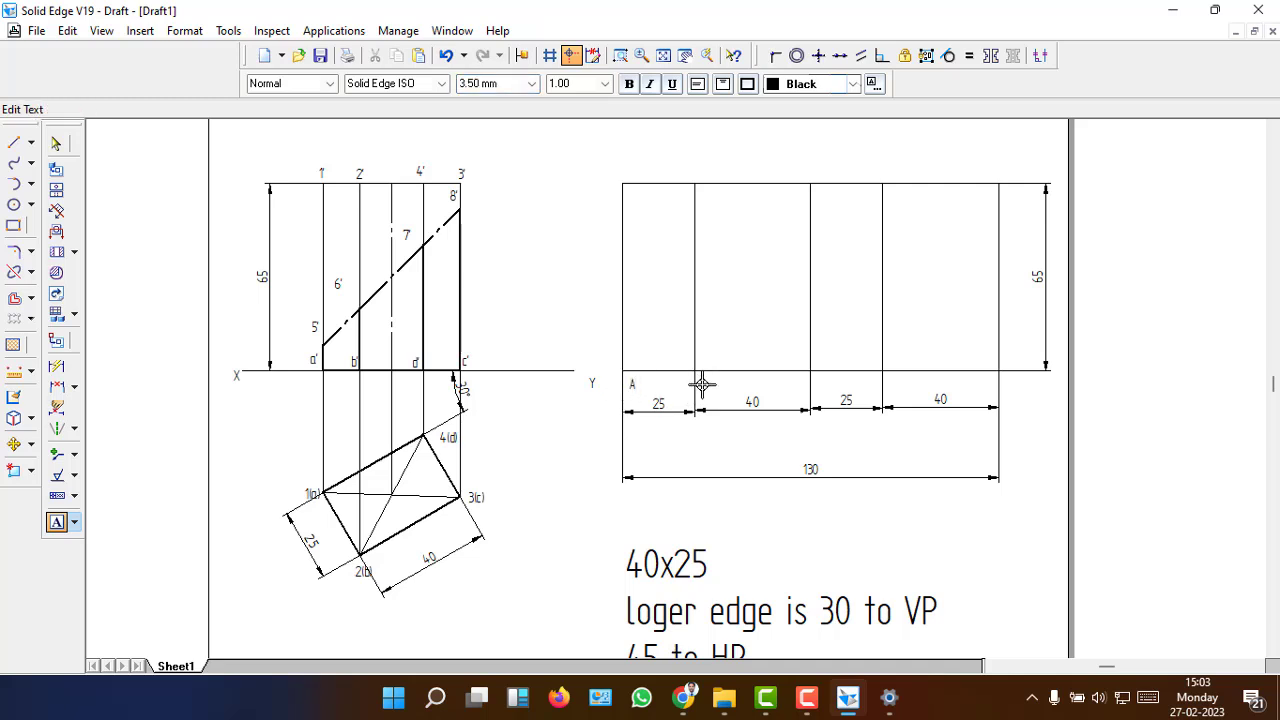
pyautogui.click(810, 381)
pyautogui.click(817, 386)
pyautogui.write('C')
pyautogui.click(889, 382)
pyautogui.write('D')
pyautogui.click(991, 386)
pyautogui.write('A')
# - Label the upper points of the development's vertical edges 1, 2, 3, 4 and 1 in order
pyautogui.click(685, 173)
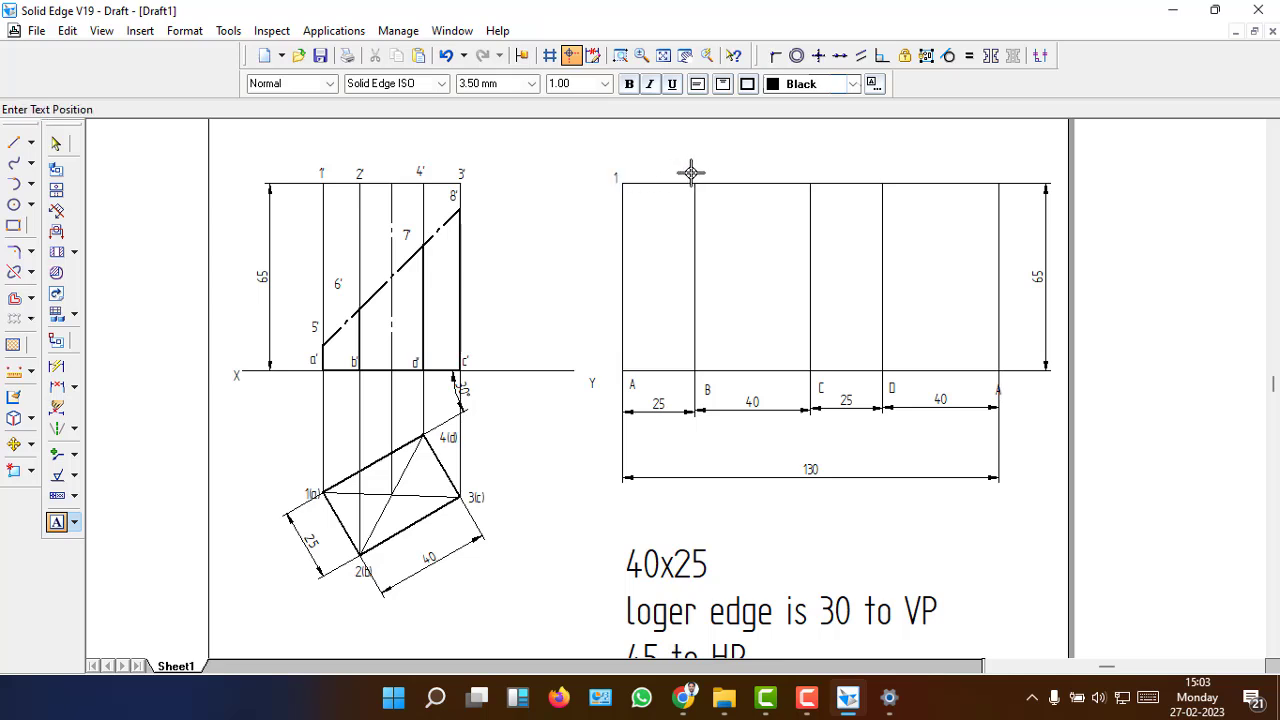
pyautogui.click(689, 172)
pyautogui.write('2')
pyautogui.click(809, 178)
pyautogui.click(811, 187)
pyautogui.write('3')
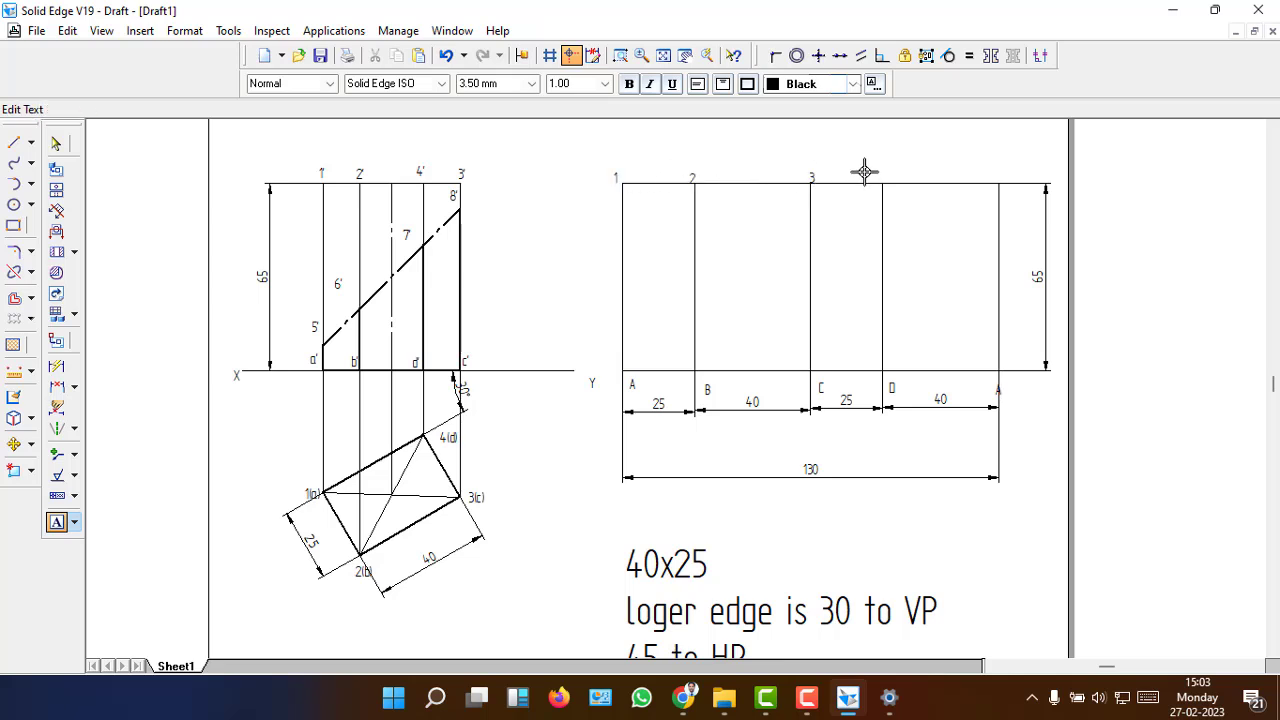
pyautogui.click(993, 177)
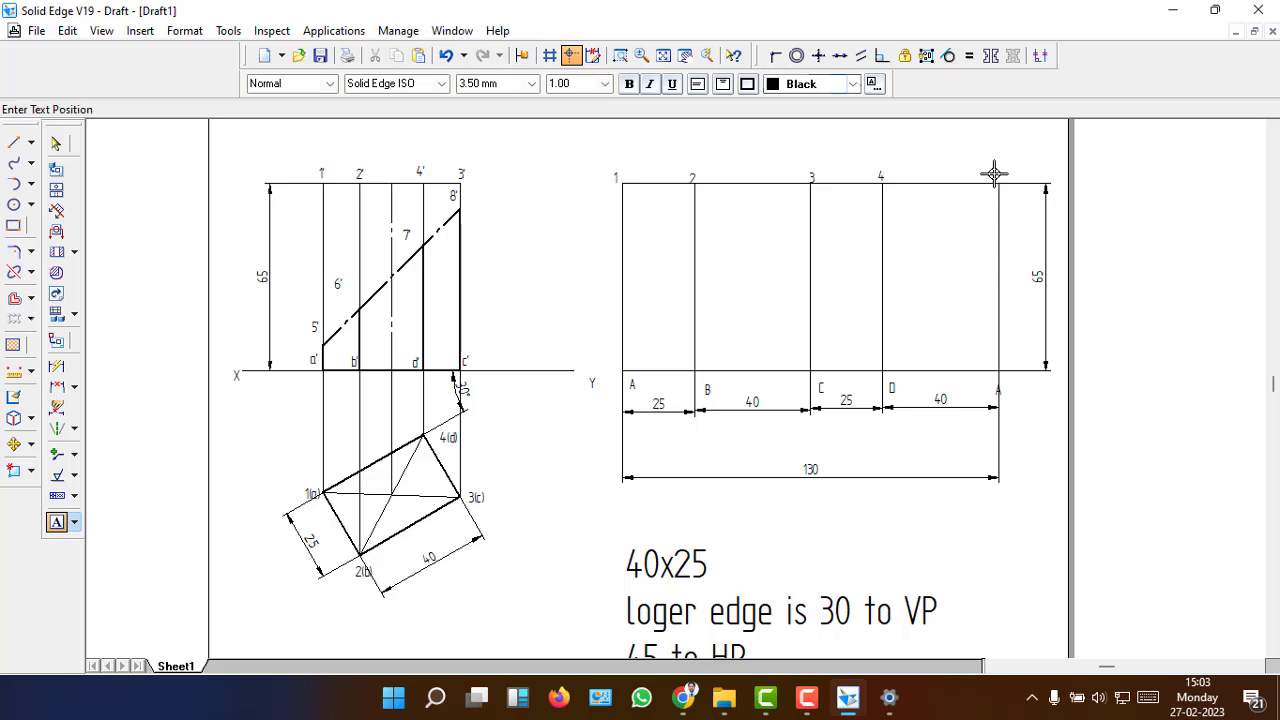
pyautogui.click(994, 177)
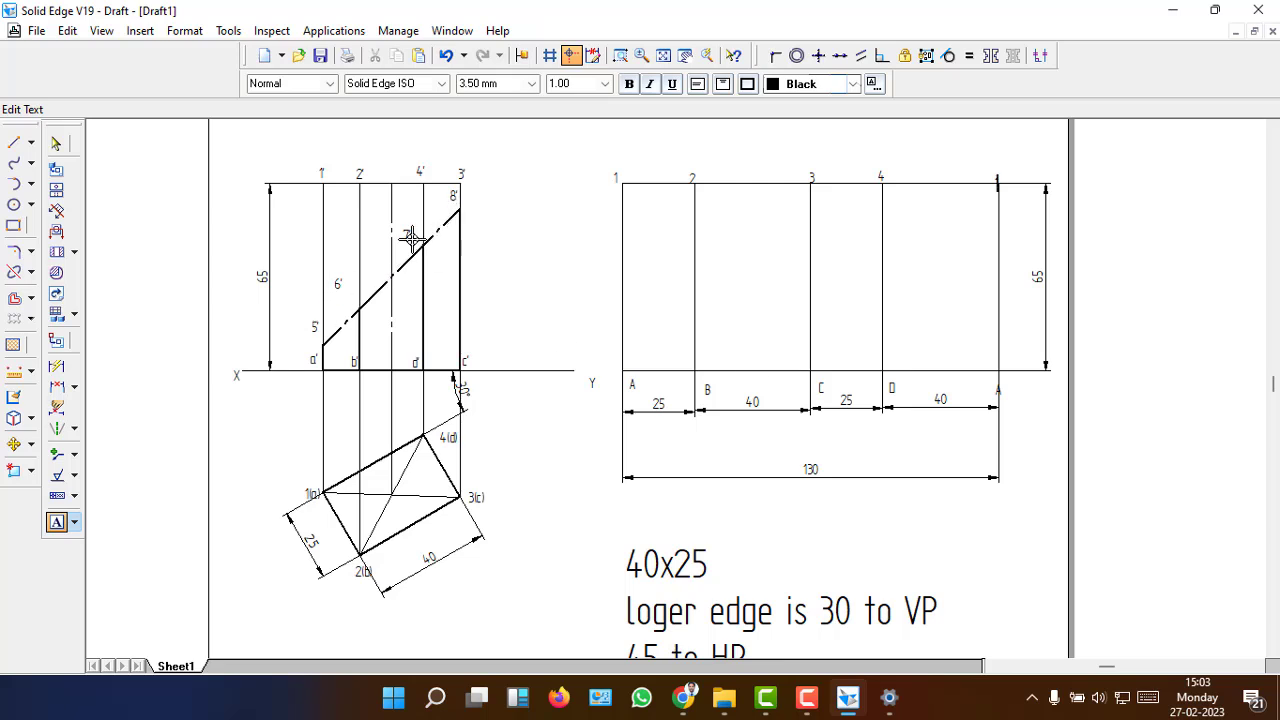
pyautogui.click(464, 358)
pyautogui.write("c'")
# - Project point 5' horizontally with a 0.18 mm wide line through to the development's last vertical edge
pyautogui.click(13, 142)
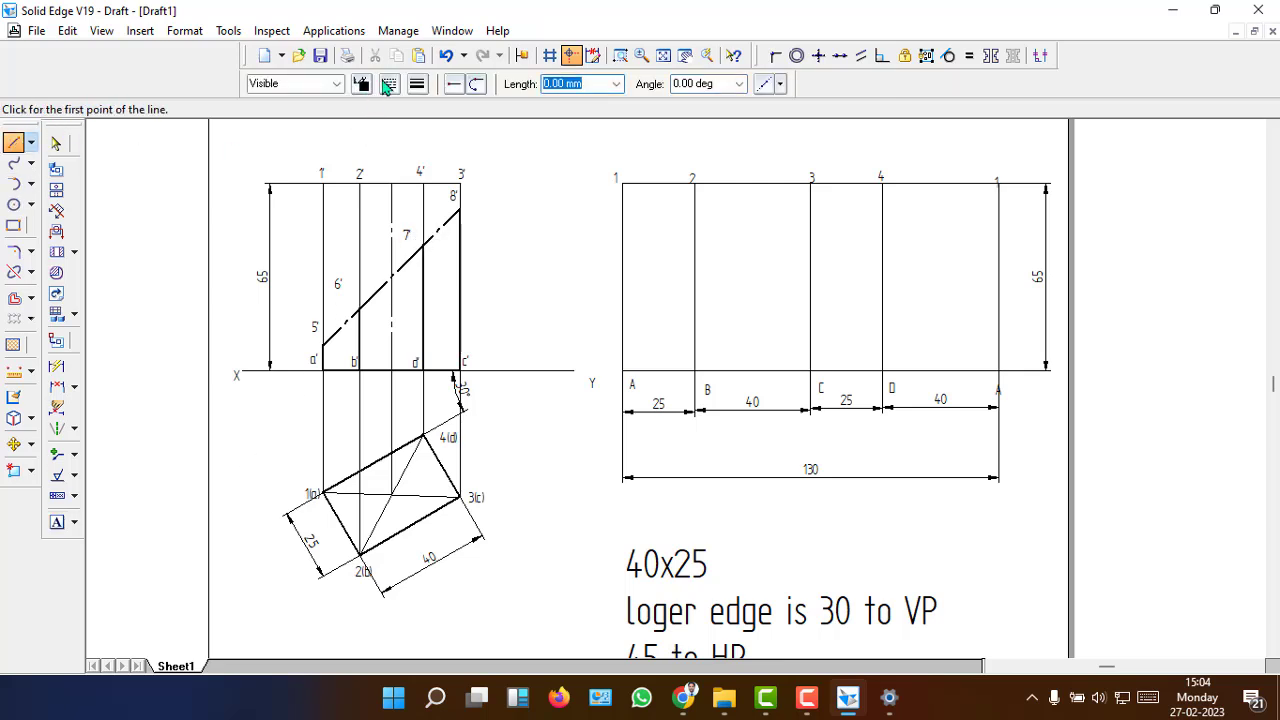
pyautogui.click(389, 84)
pyautogui.click(420, 110)
pyautogui.click(418, 84)
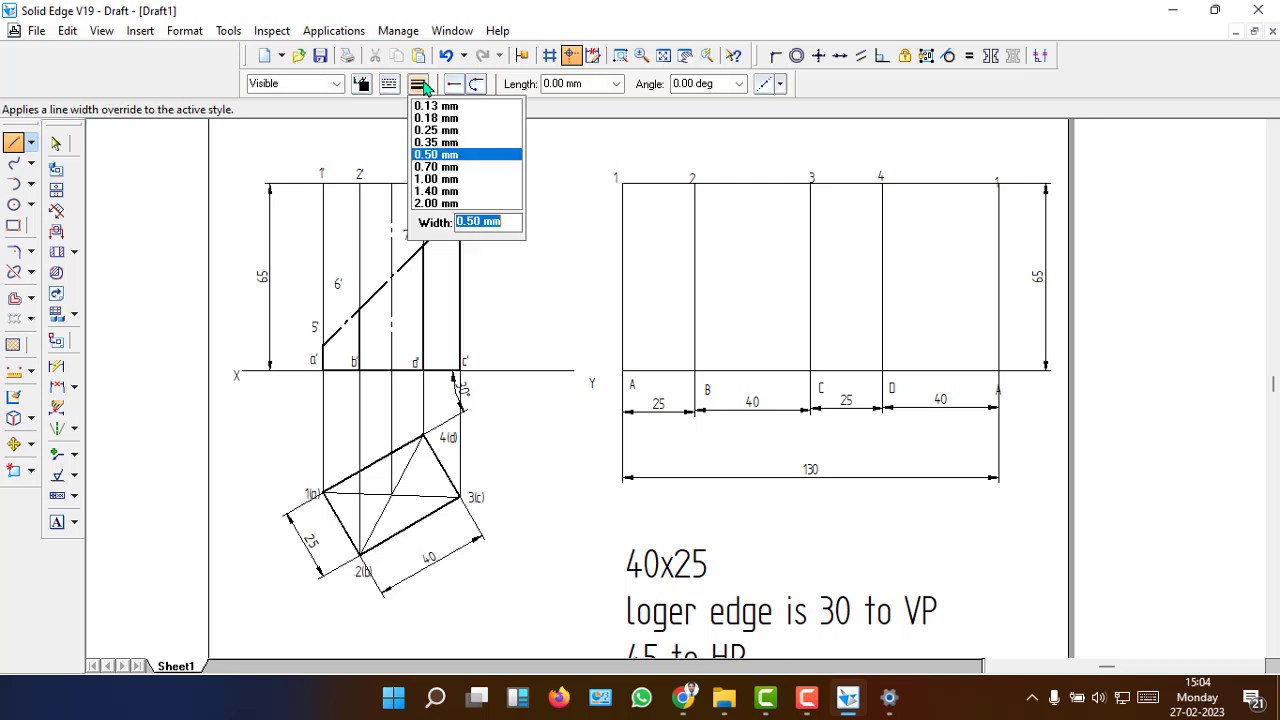
pyautogui.click(436, 118)
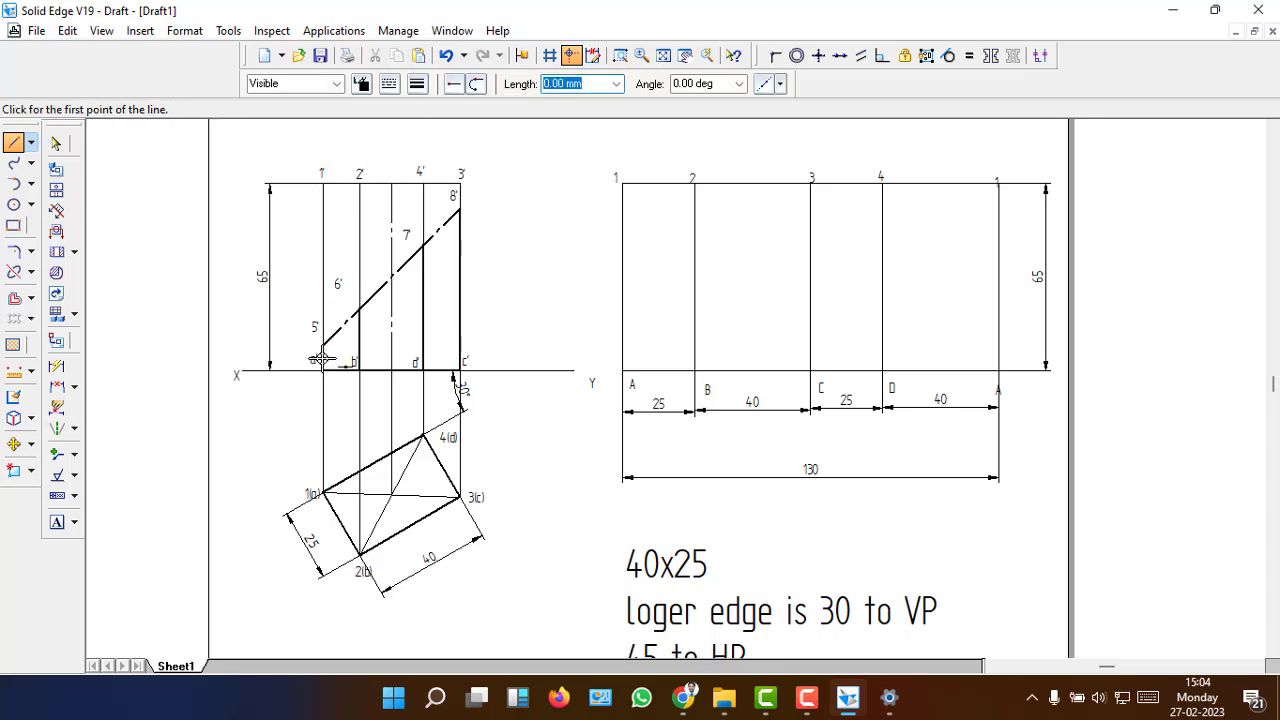
pyautogui.click(322, 346)
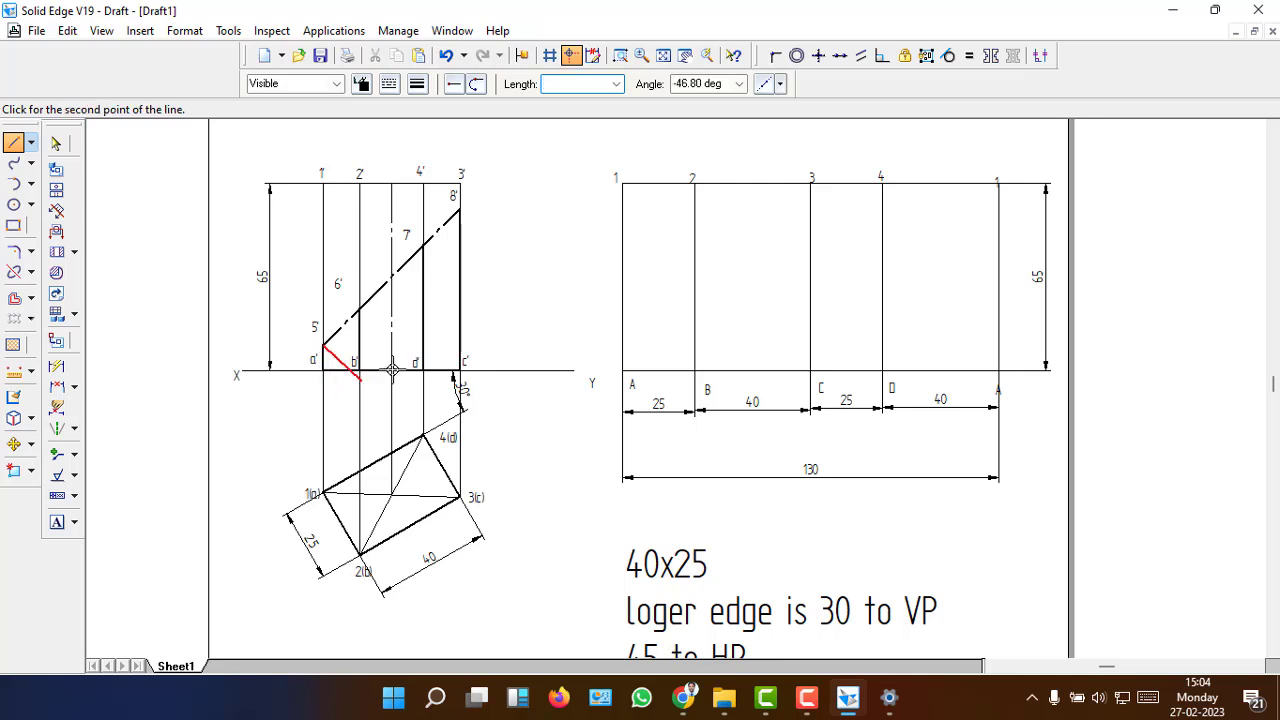
pyautogui.click(622, 347)
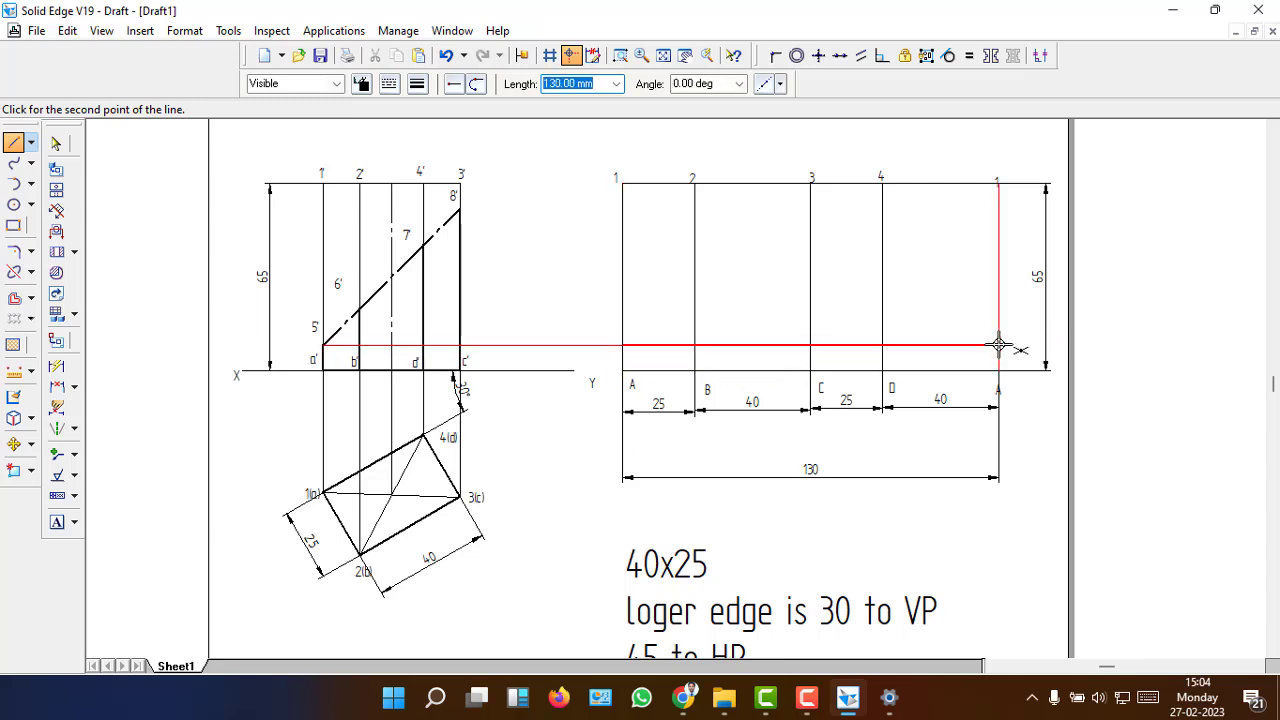
pyautogui.click(998, 346)
pyautogui.rightClick(997, 346)
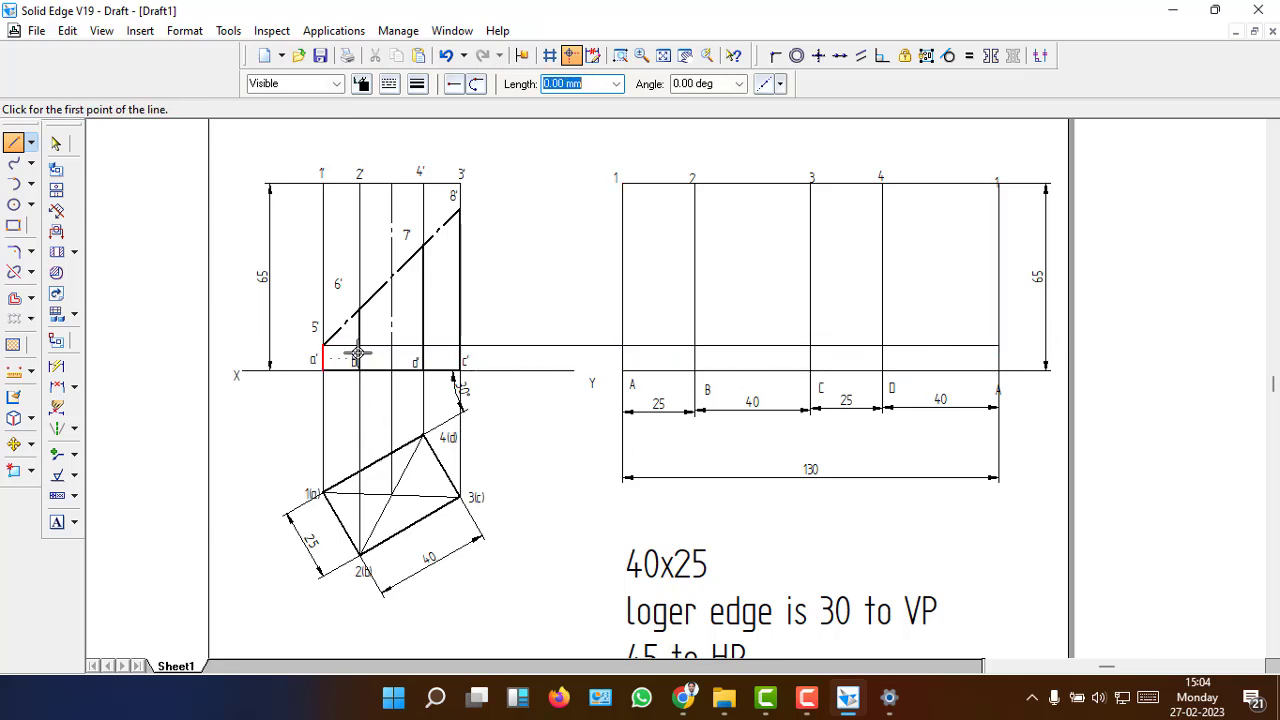
# - Project points 6', 8' and 7' horizontally to the development's vertical edges 2-B, 3-C and 4-D respectively
pyautogui.click(359, 309)
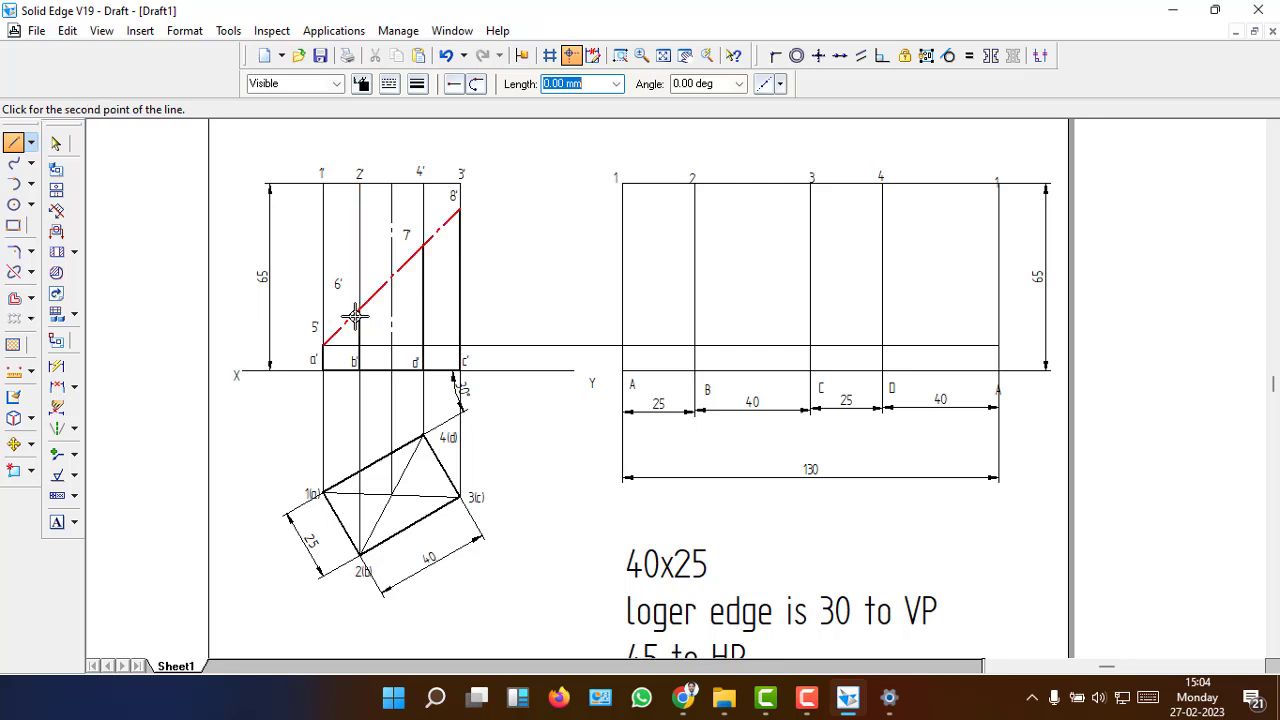
pyautogui.click(693, 345)
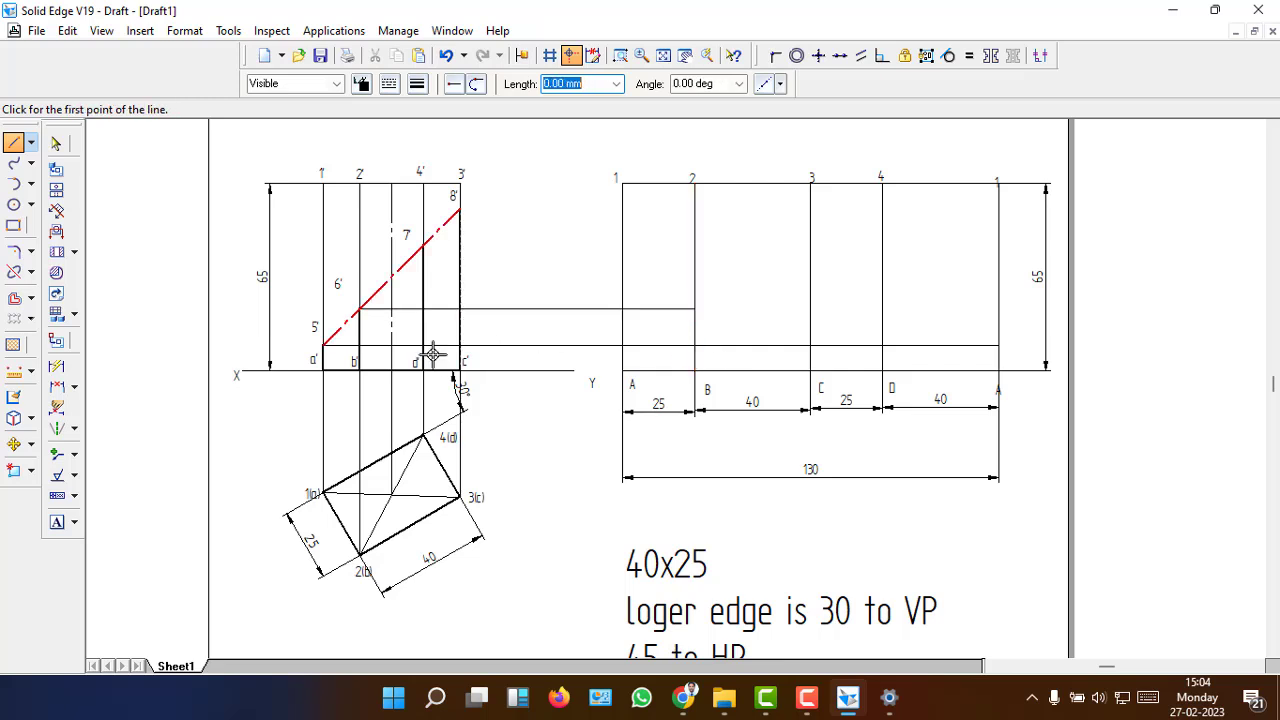
pyautogui.click(459, 212)
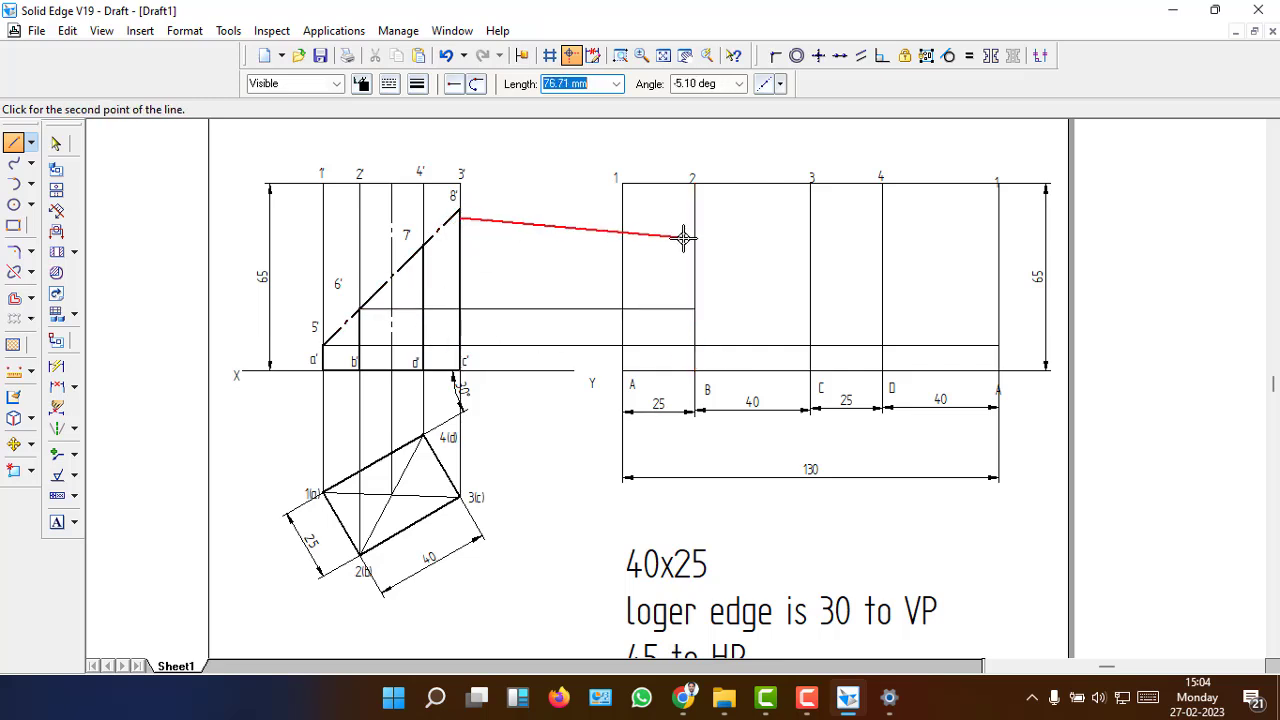
pyautogui.rightClick(453, 235)
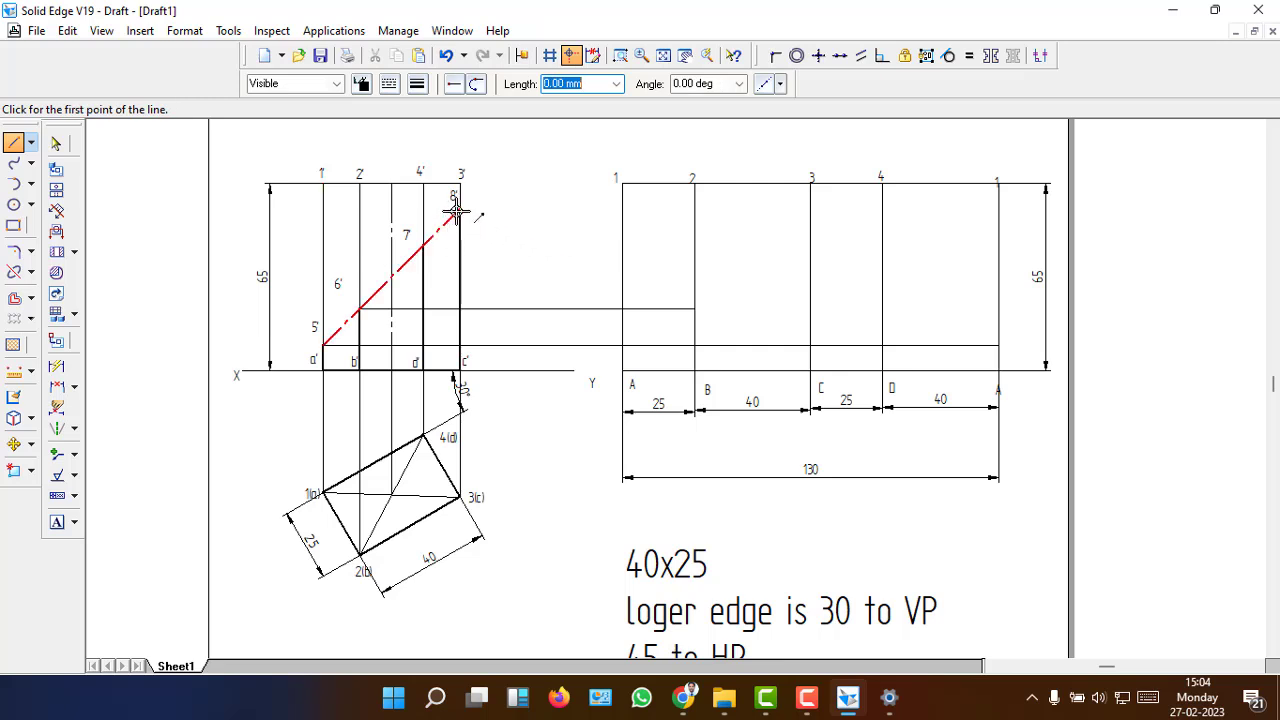
pyautogui.click(459, 209)
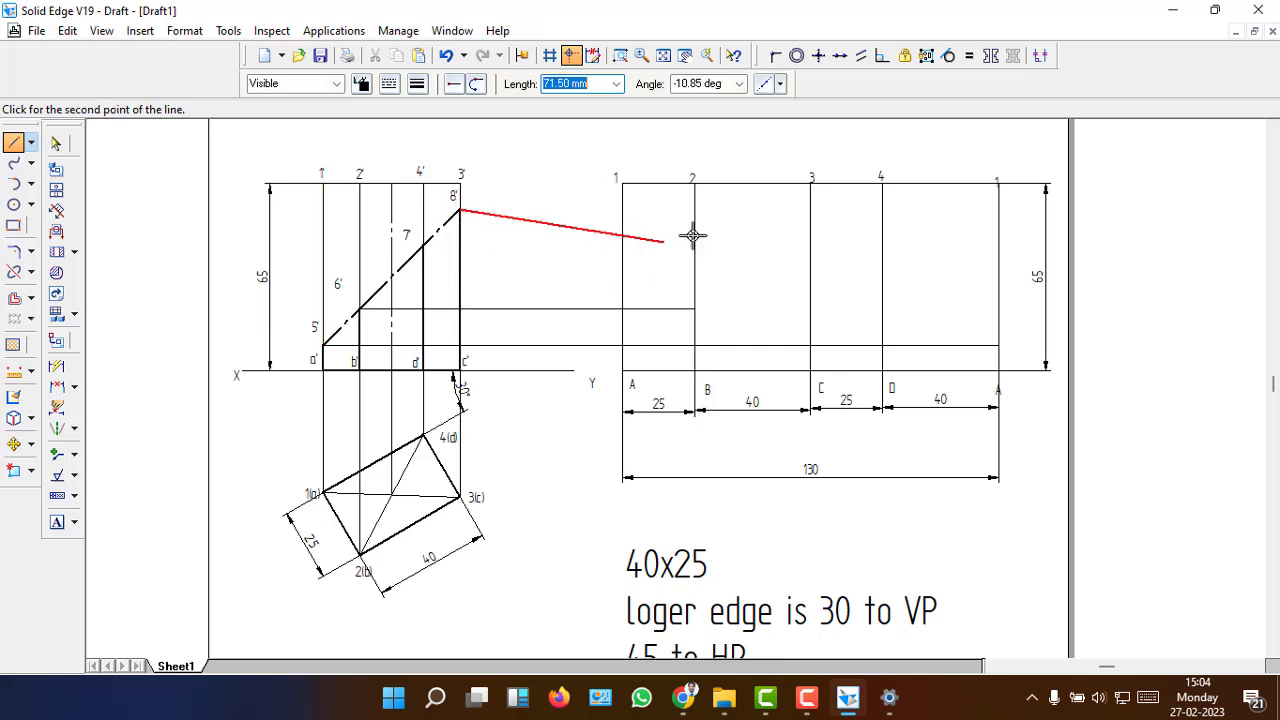
pyautogui.click(812, 209)
pyautogui.rightClick(866, 271)
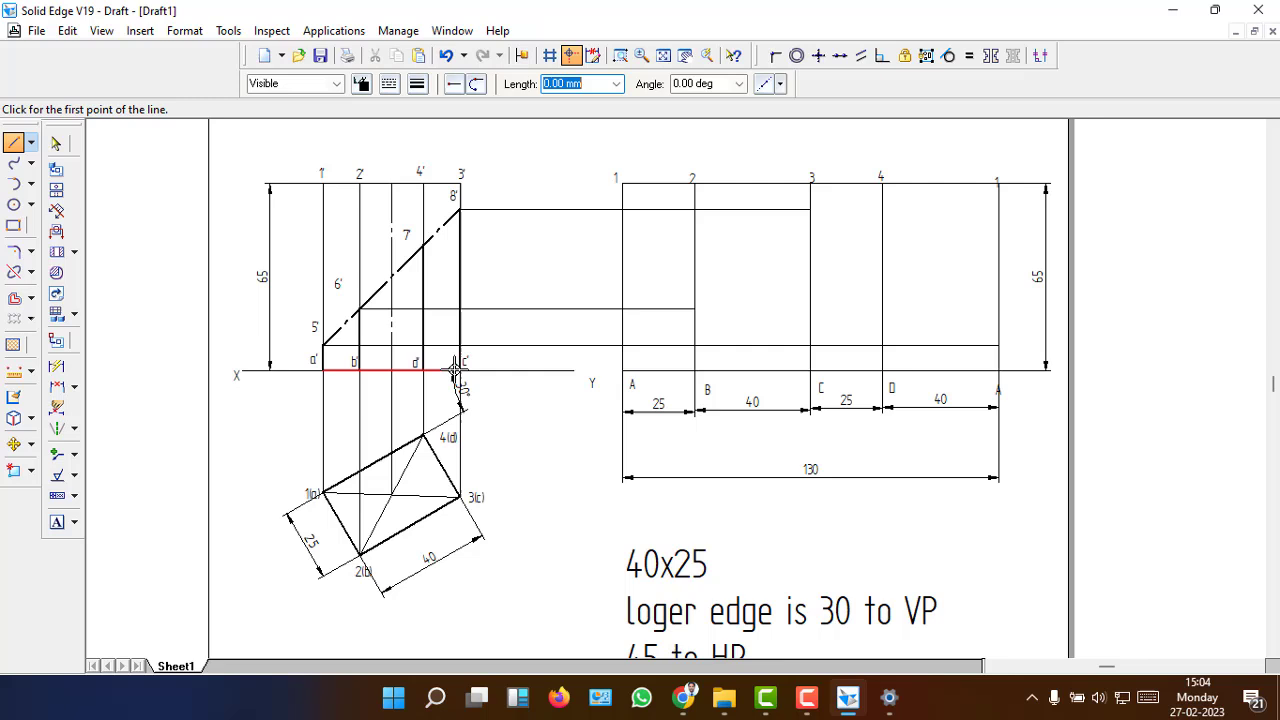
pyautogui.click(424, 246)
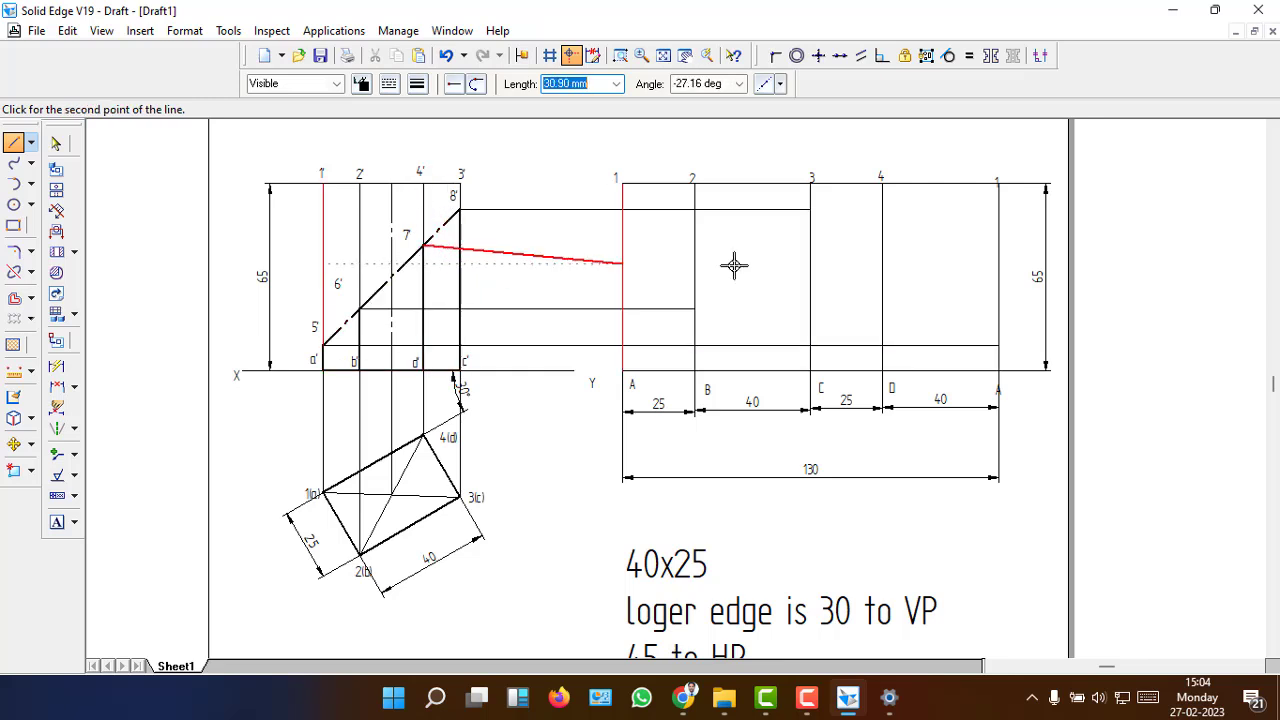
pyautogui.click(881, 246)
pyautogui.rightClick(929, 286)
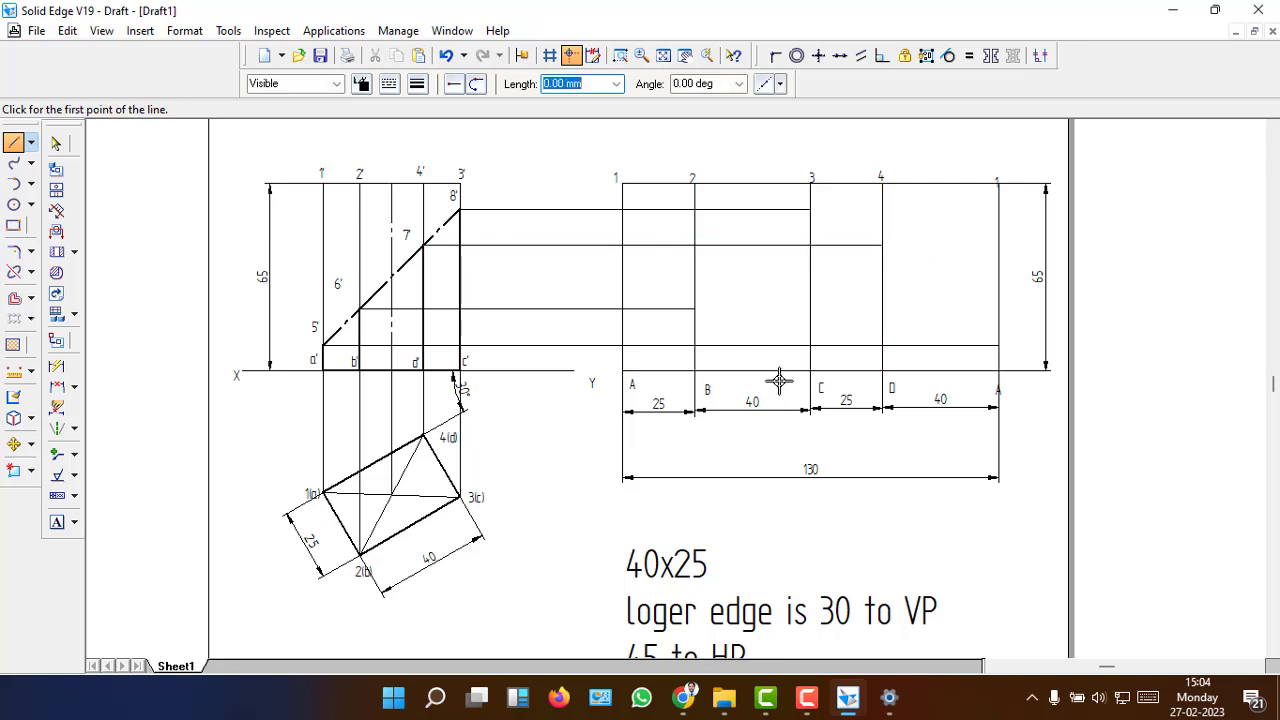
# - Start a text label beside the development's first vertical edge, just above the projection line from 5'
pyautogui.click(57, 521)
pyautogui.click(614, 334)
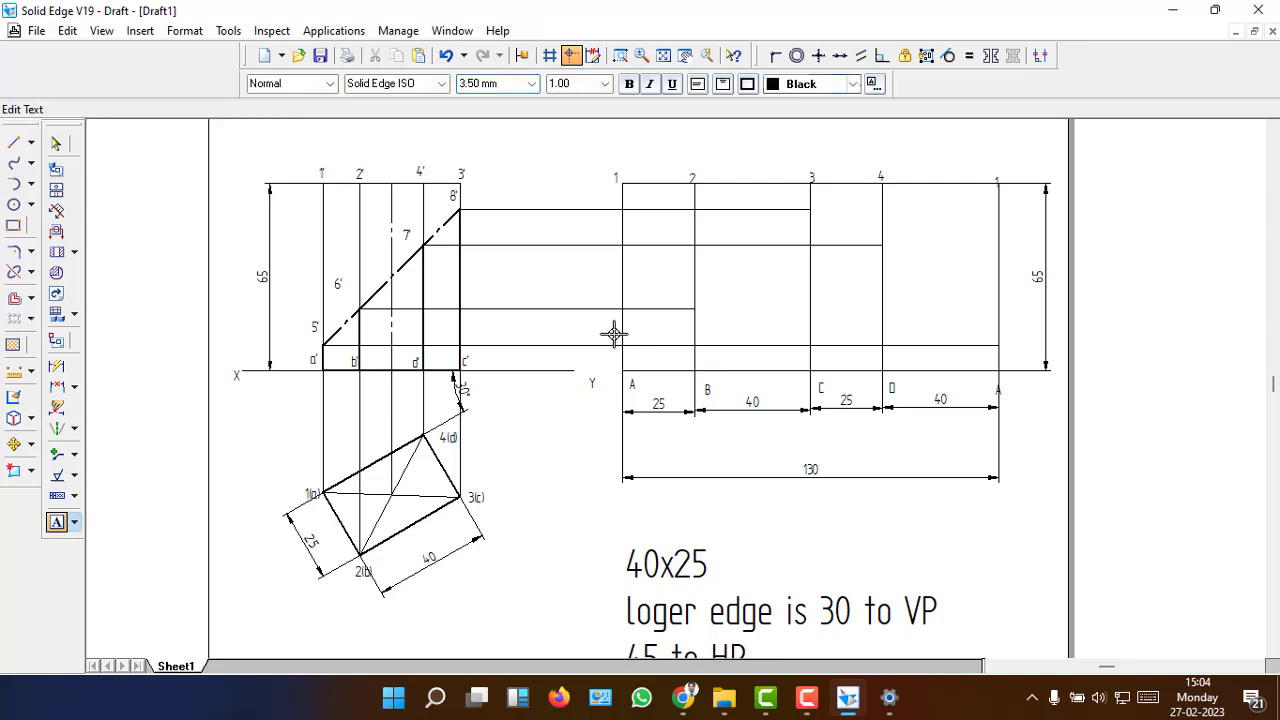